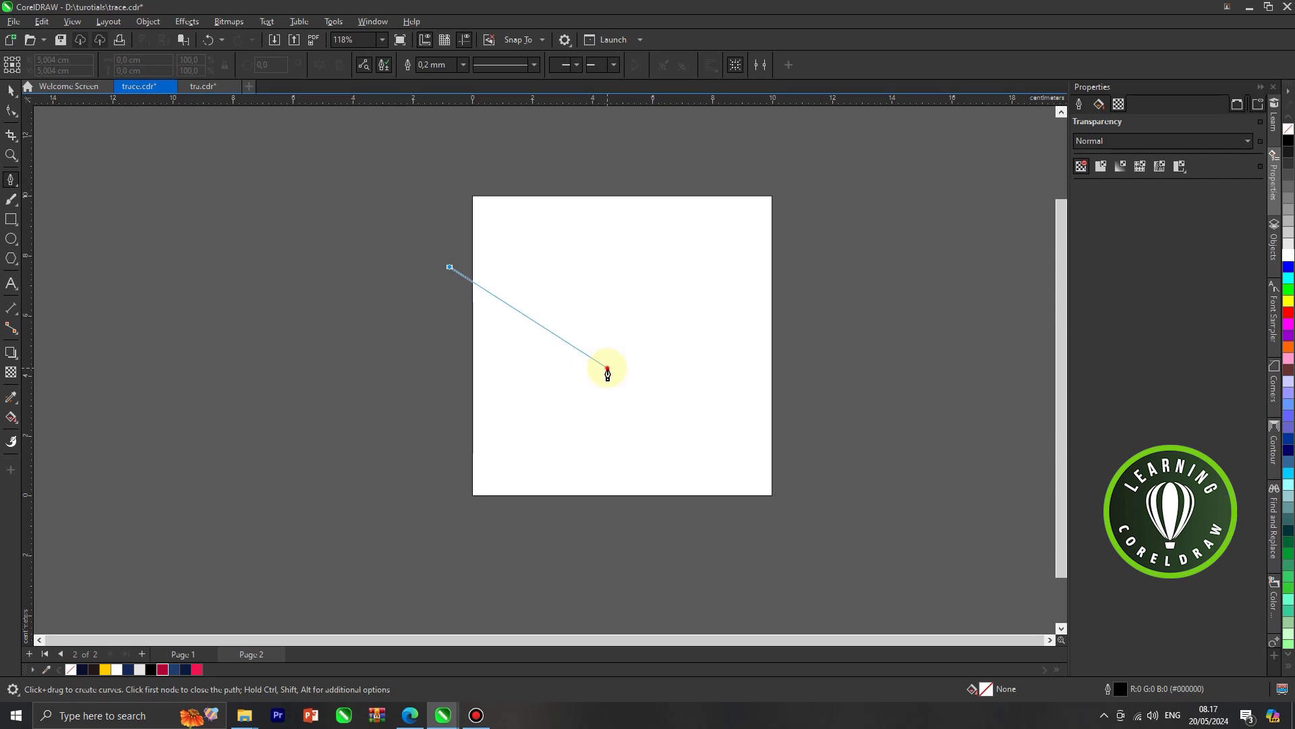
Draw a straight vertical line from just above the page's upper edge down to slightly below the slanted line's inner end.
{"action": "left_click", "coordinate": [648, 188]}
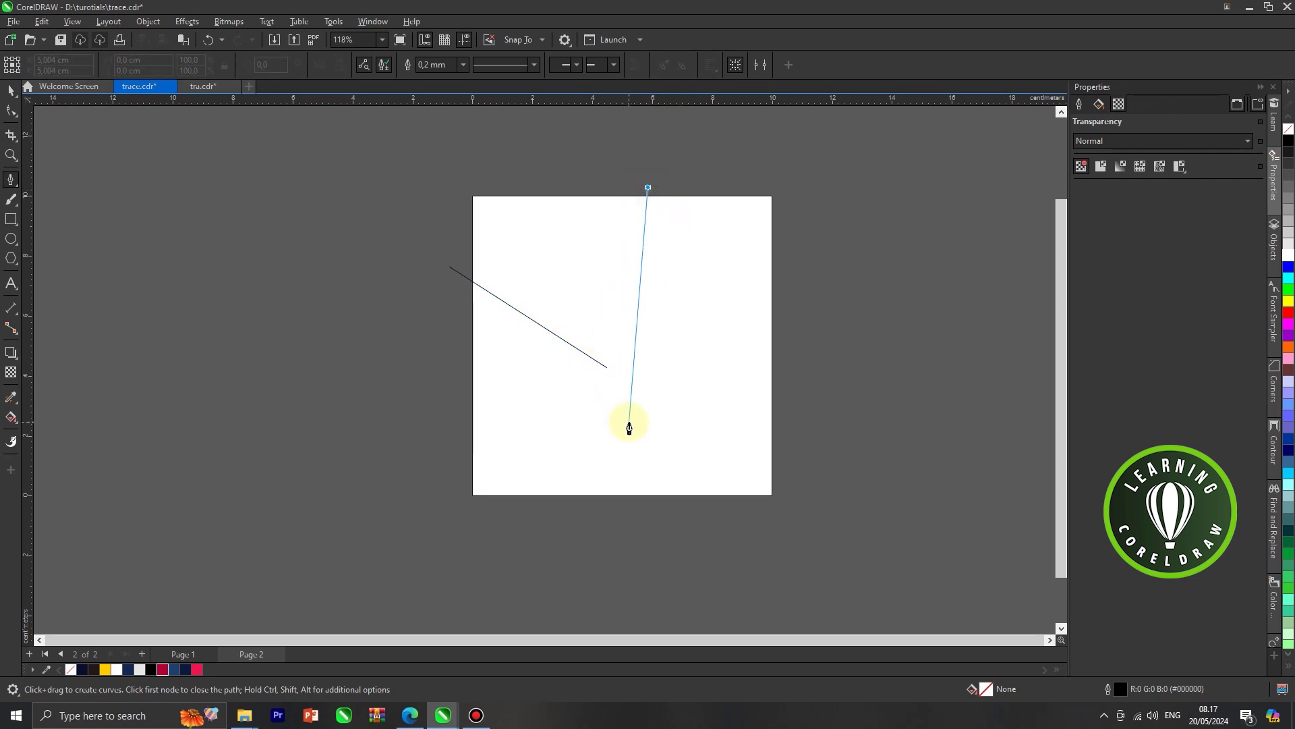
{"action": "key", "text": "shift"}
{"action": "left_click", "coordinate": [648, 402]}
{"action": "key", "text": "Escape"}
Move the slanted line's inner end node onto the vertical line with the Shape tool.
{"action": "left_click", "coordinate": [11, 112]}
{"action": "scroll", "coordinate": [604, 376], "scroll_direction": "up", "scroll_amount": 1}
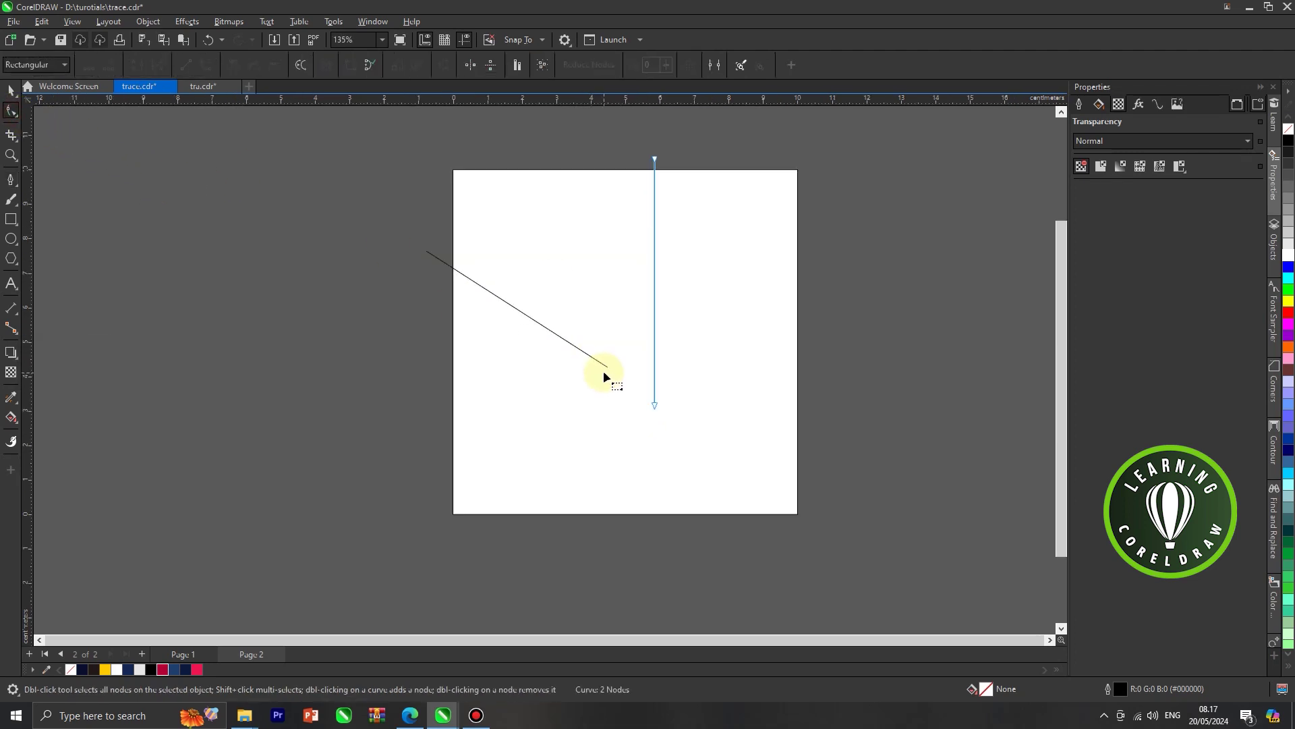
{"action": "left_click_drag", "start_coordinate": [606, 368], "coordinate": [655, 379]}
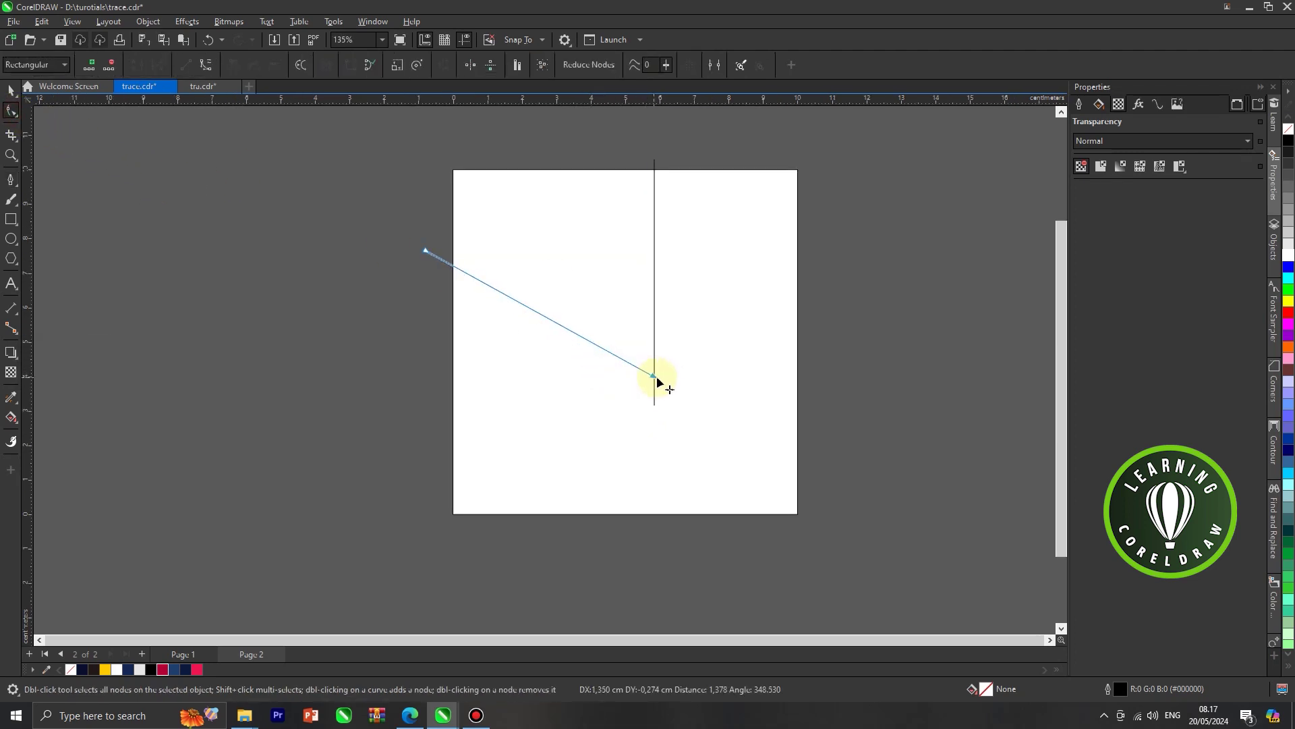
Convert the slanted line to a curve and bend it into a gentle S-shape sagging below its original path.
{"action": "right_click", "coordinate": [540, 315]}
{"action": "left_click", "coordinate": [575, 407]}
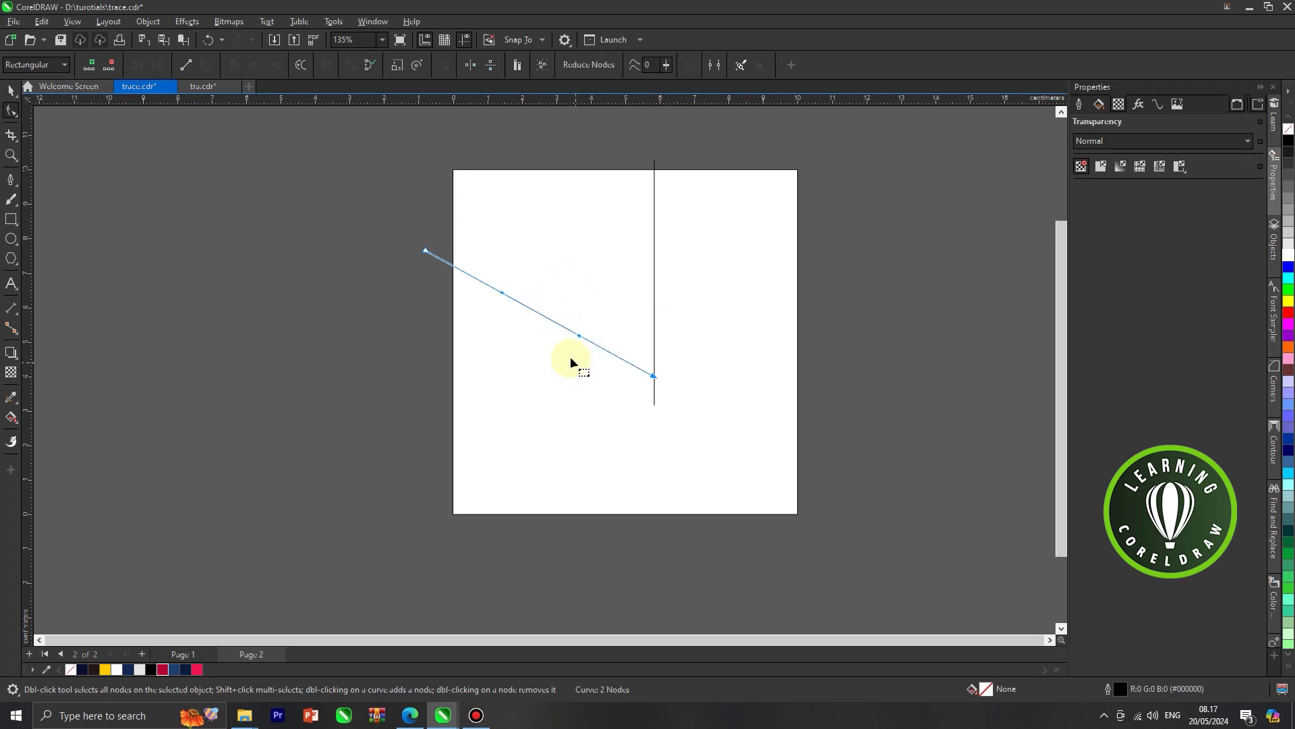
{"action": "scroll", "coordinate": [553, 345], "scroll_direction": "up", "scroll_amount": 1}
{"action": "left_click_drag", "start_coordinate": [496, 286], "coordinate": [475, 355]}
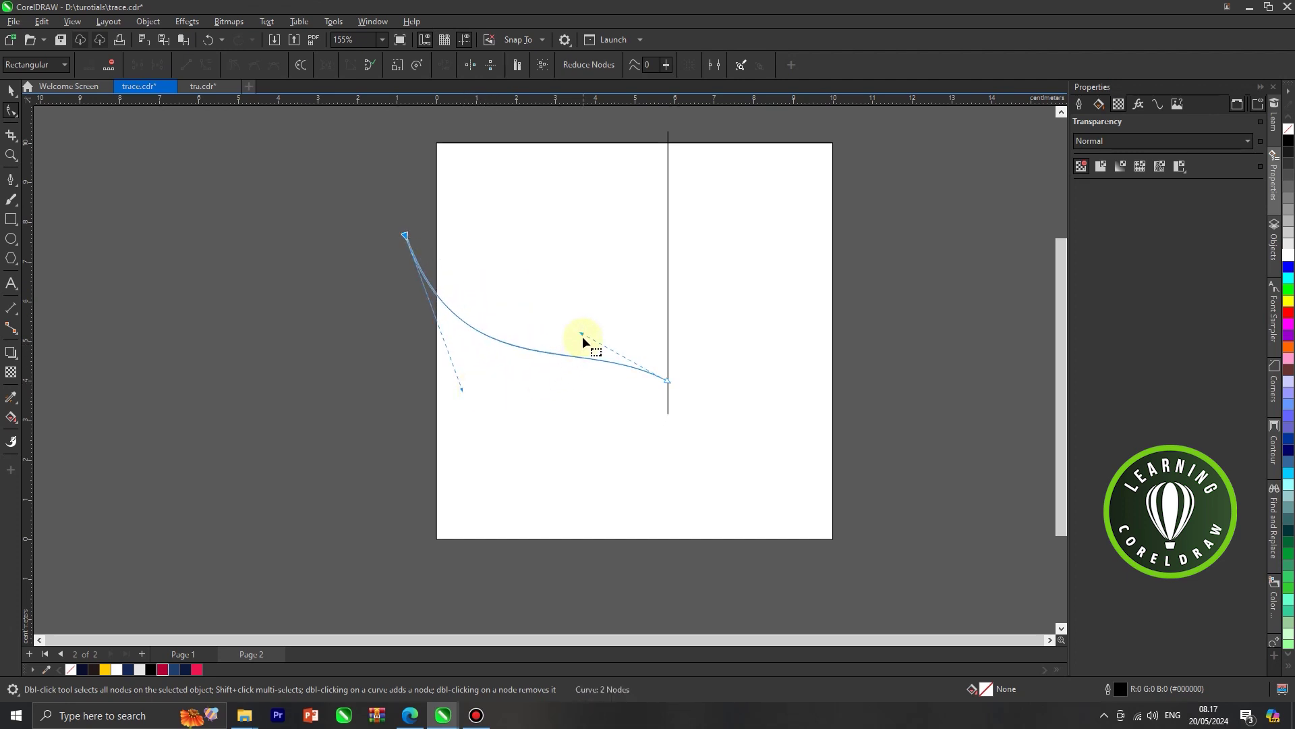
{"action": "left_click_drag", "start_coordinate": [596, 316], "coordinate": [596, 316]}
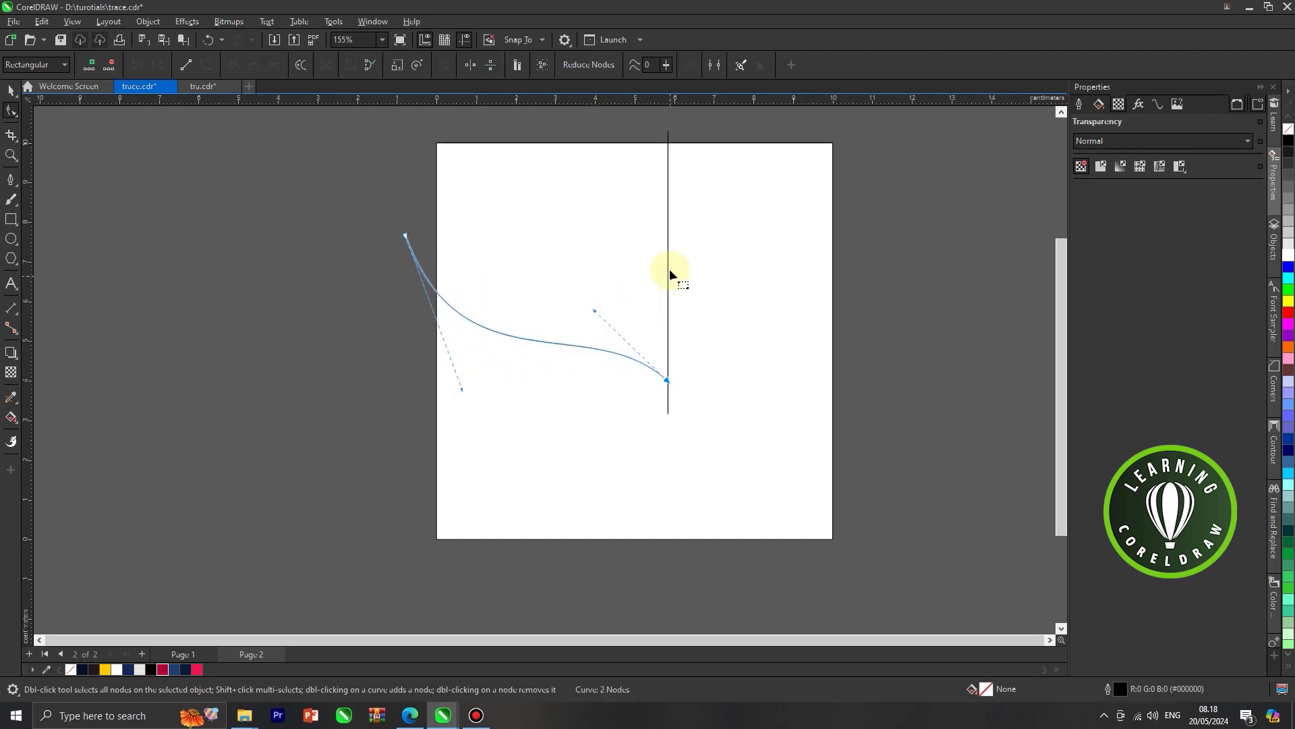
Convert the vertical line to a curve, bow its upper part outward to the right and nudge its lower end node down.
{"action": "right_click", "coordinate": [667, 261]}
{"action": "left_click", "coordinate": [668, 253]}
{"action": "right_click", "coordinate": [668, 253]}
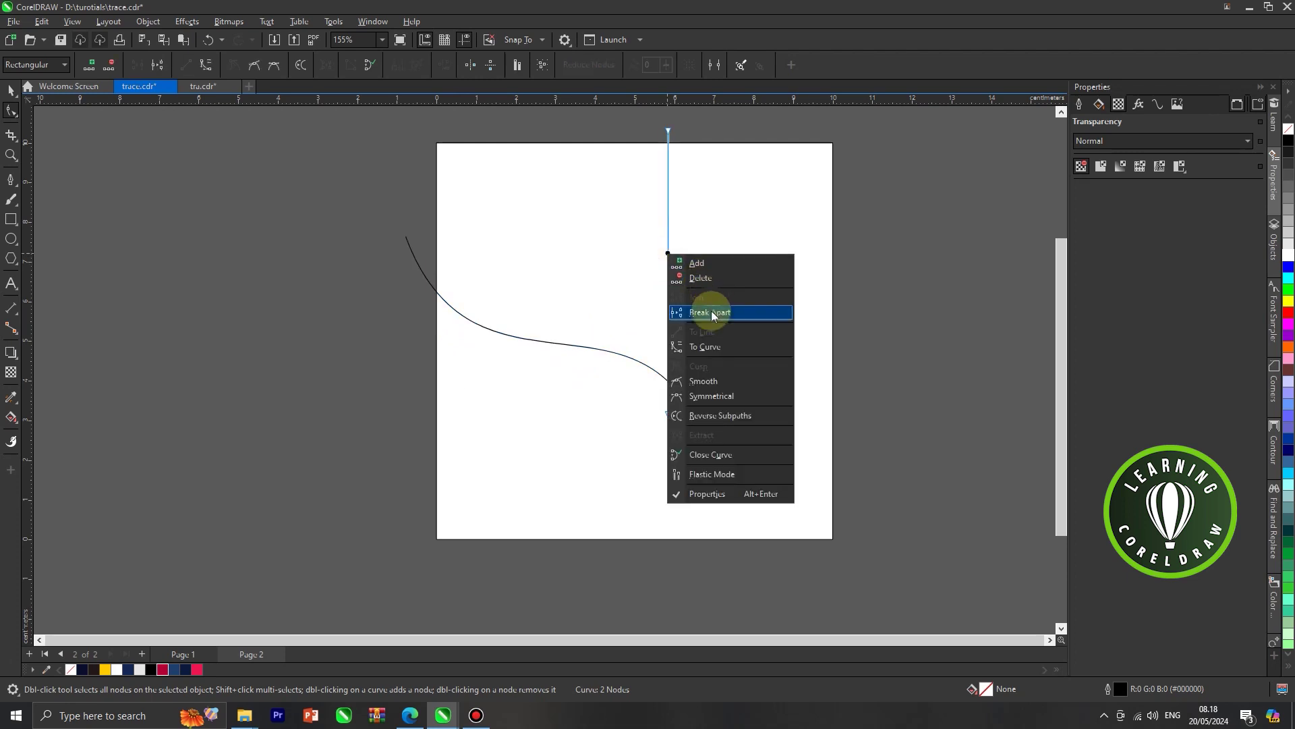
{"action": "left_click", "coordinate": [715, 352]}
{"action": "left_click_drag", "start_coordinate": [669, 224], "coordinate": [744, 223]}
{"action": "left_click_drag", "start_coordinate": [668, 410], "coordinate": [665, 424]}
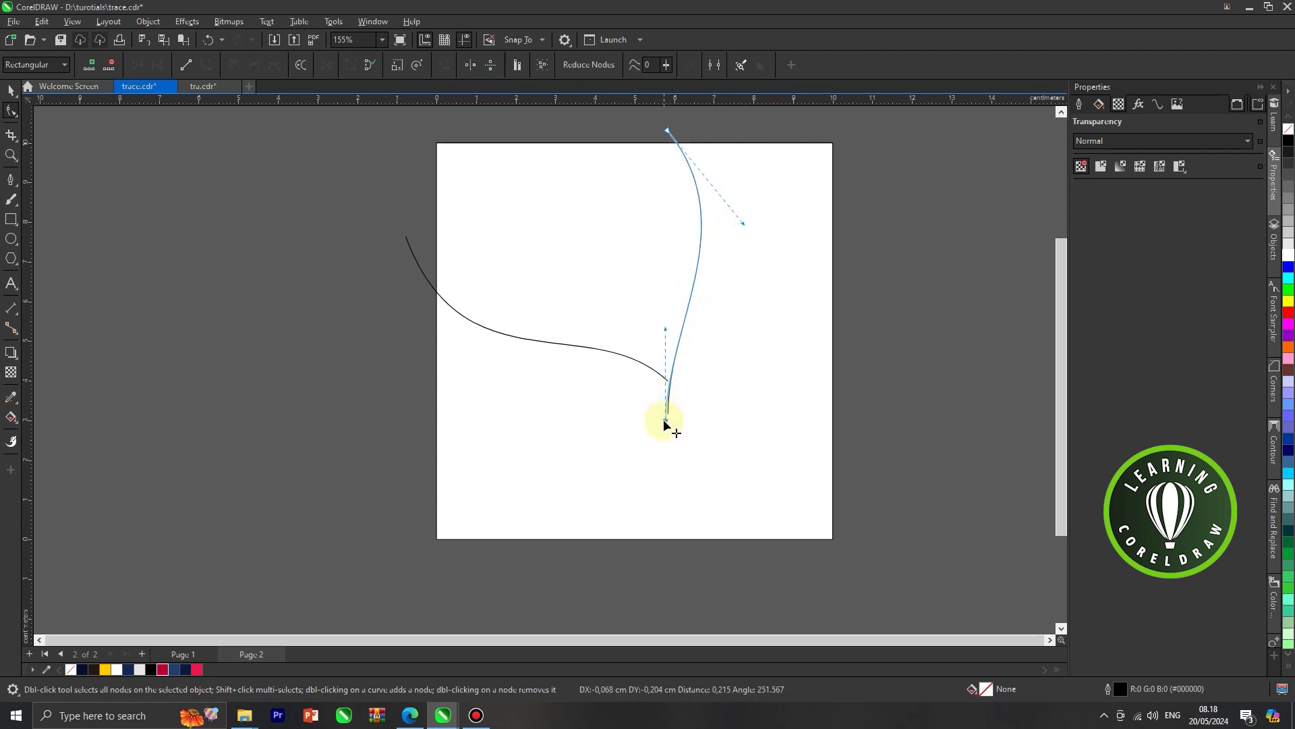
Join the slanted curve's end node to the vertical curve's lower end and refine both of its handles for a smooth flow.
{"action": "left_click", "coordinate": [637, 359]}
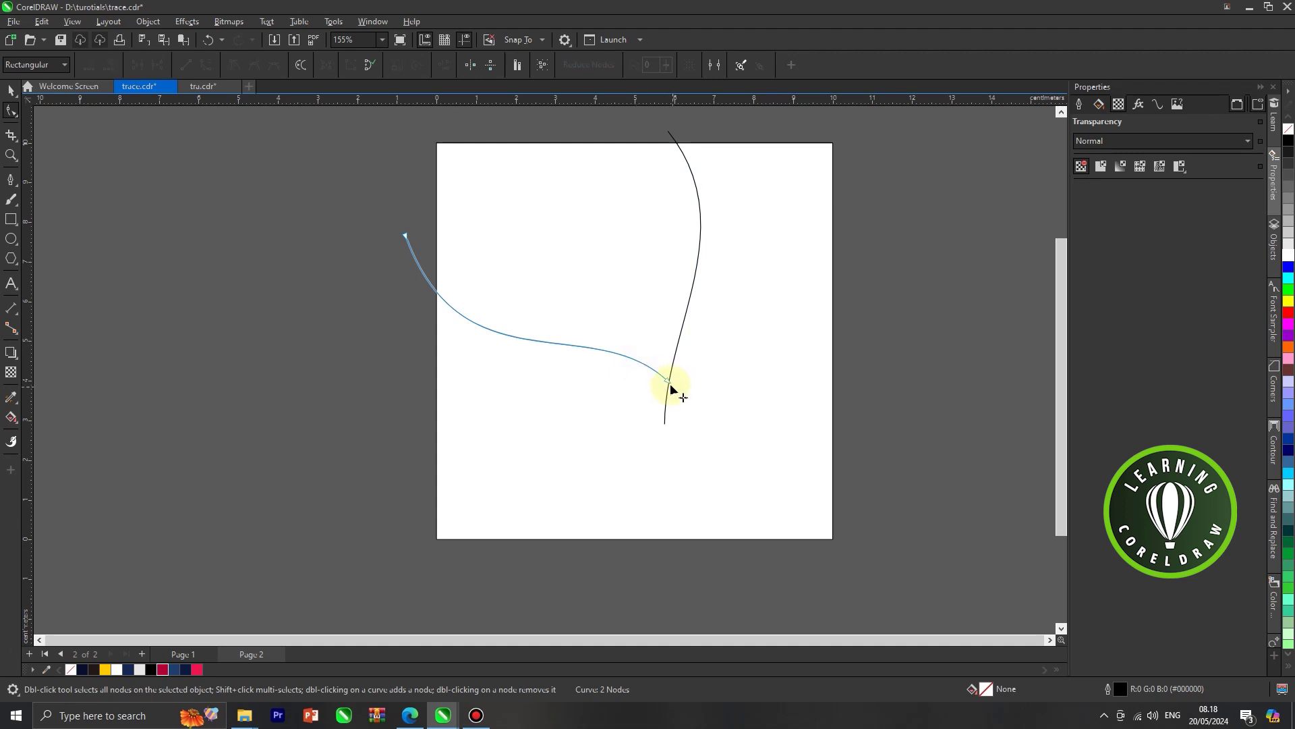
{"action": "left_click_drag", "start_coordinate": [668, 385], "coordinate": [665, 425]}
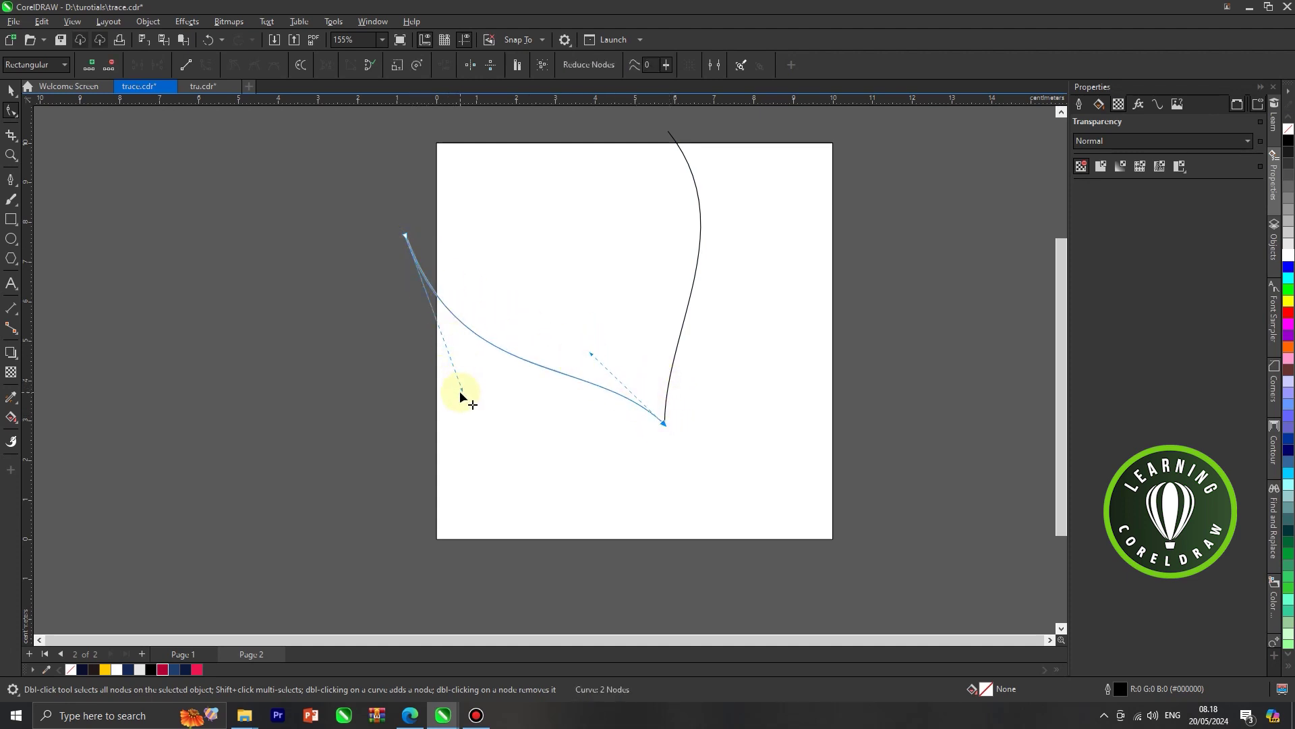
{"action": "left_click_drag", "start_coordinate": [460, 393], "coordinate": [440, 414]}
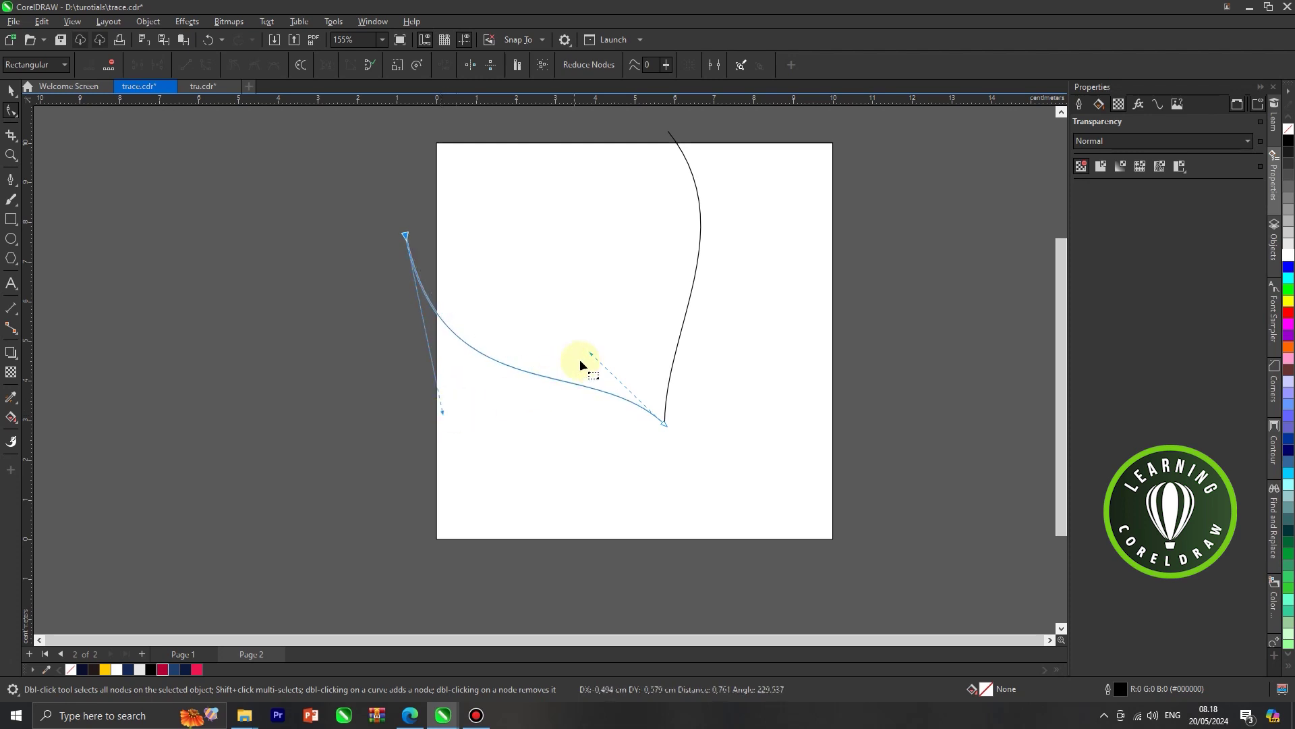
{"action": "left_click_drag", "start_coordinate": [590, 354], "coordinate": [598, 347]}
{"action": "left_click", "coordinate": [11, 88]}
{"action": "left_click", "coordinate": [553, 264]}
Use Smart Fill to create a dark blue shape from the page area enclosed by the two curves and page edges.
{"action": "scroll", "coordinate": [553, 265], "scroll_direction": "down", "scroll_amount": 1}
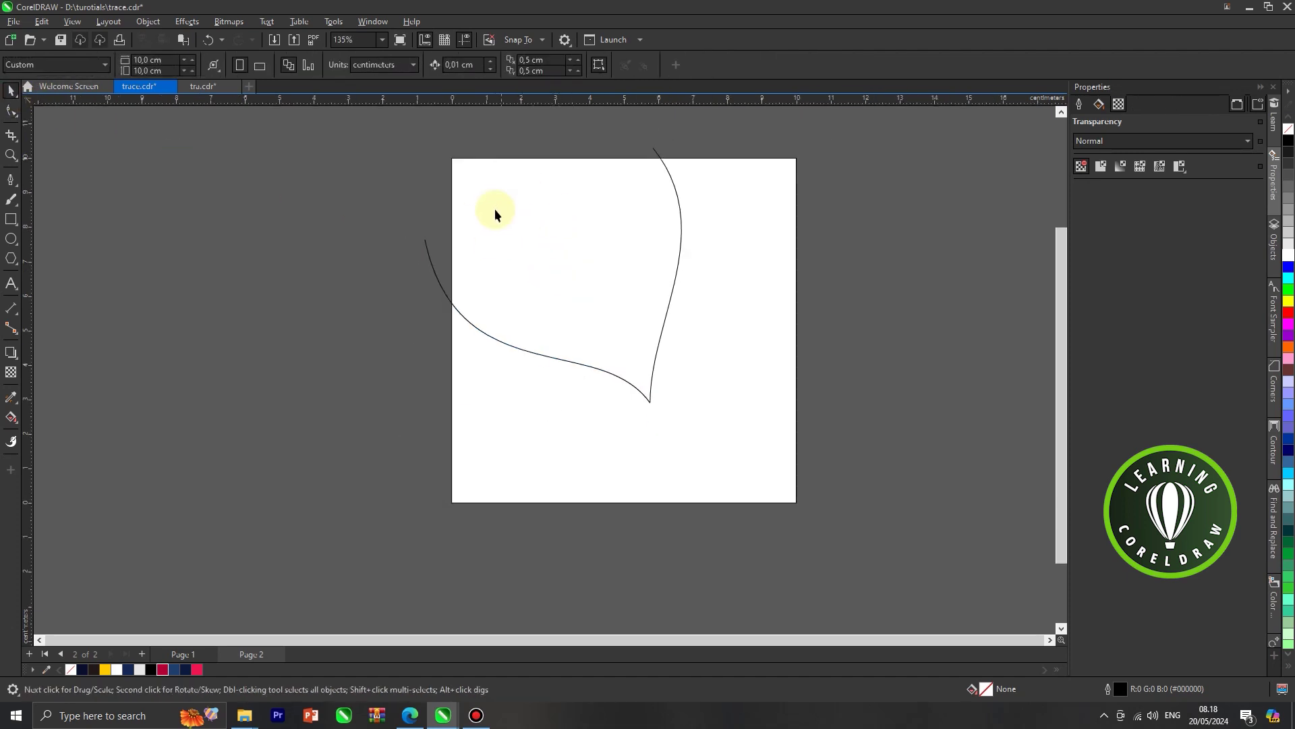
{"action": "left_click", "coordinate": [12, 417]}
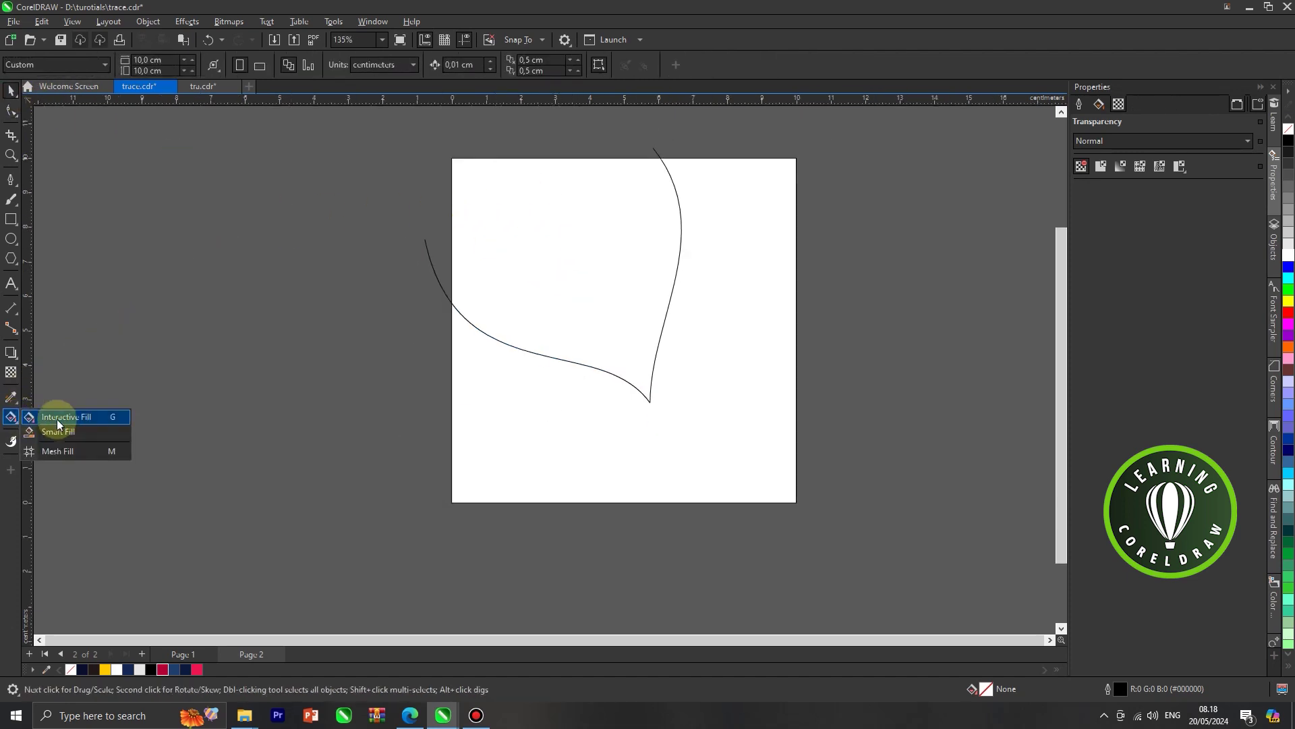
{"action": "left_click", "coordinate": [62, 431]}
{"action": "left_click", "coordinate": [533, 247]}
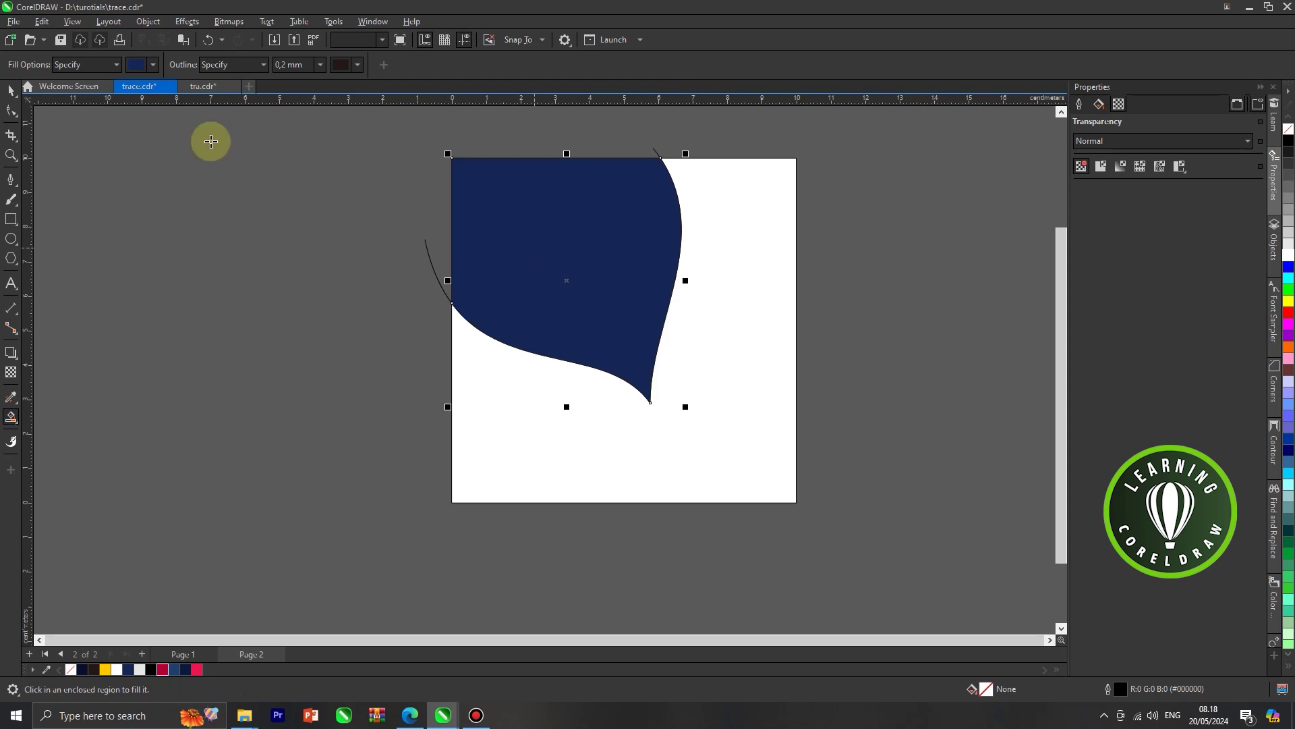
{"action": "left_click", "coordinate": [13, 93]}
{"action": "left_click", "coordinate": [250, 186]}
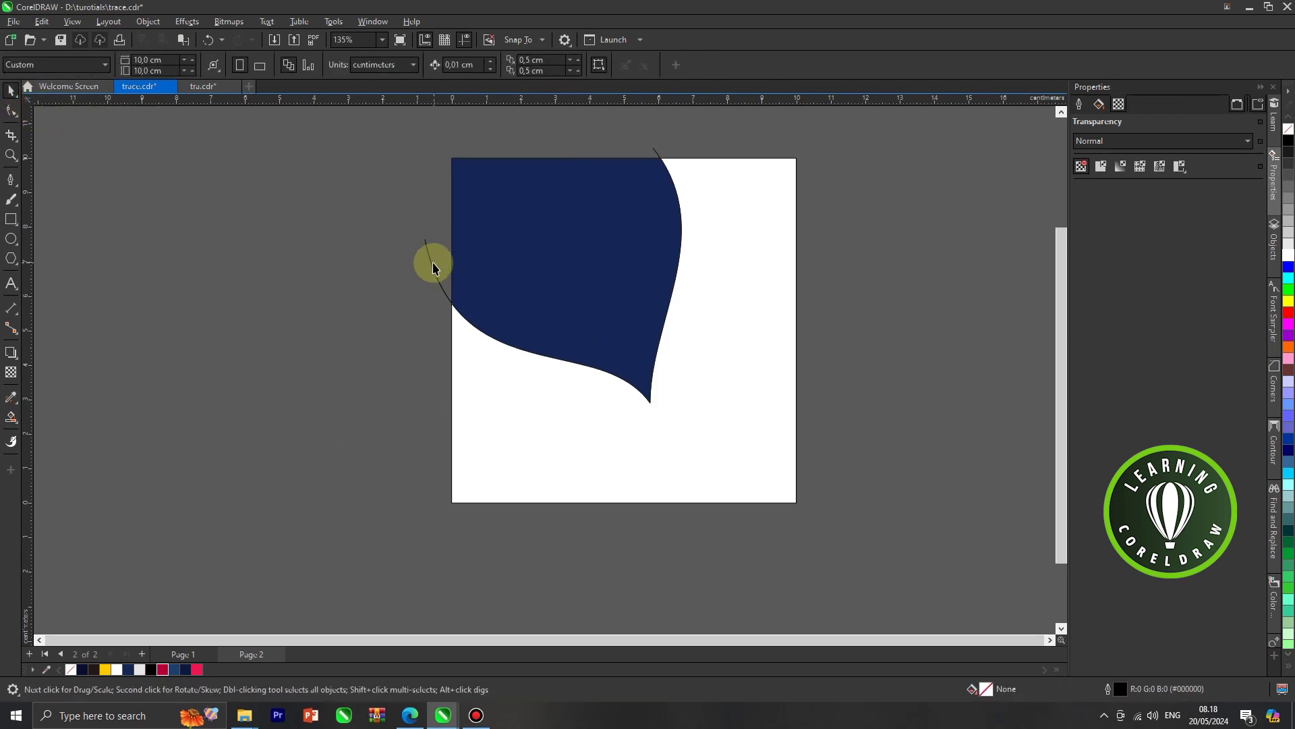
Delete the two construction curves that bounded the dark blue shape.
{"action": "left_click", "coordinate": [433, 268]}
{"action": "key", "text": "Delete"}
{"action": "left_click", "coordinate": [655, 149]}
{"action": "left_click_drag", "start_coordinate": [656, 151], "coordinate": [833, 168]}
{"action": "key", "text": "Delete"}
Copy and paste the dark blue shape in place and fill the copy with yellow (#FECB02).
{"action": "left_click", "coordinate": [633, 224]}
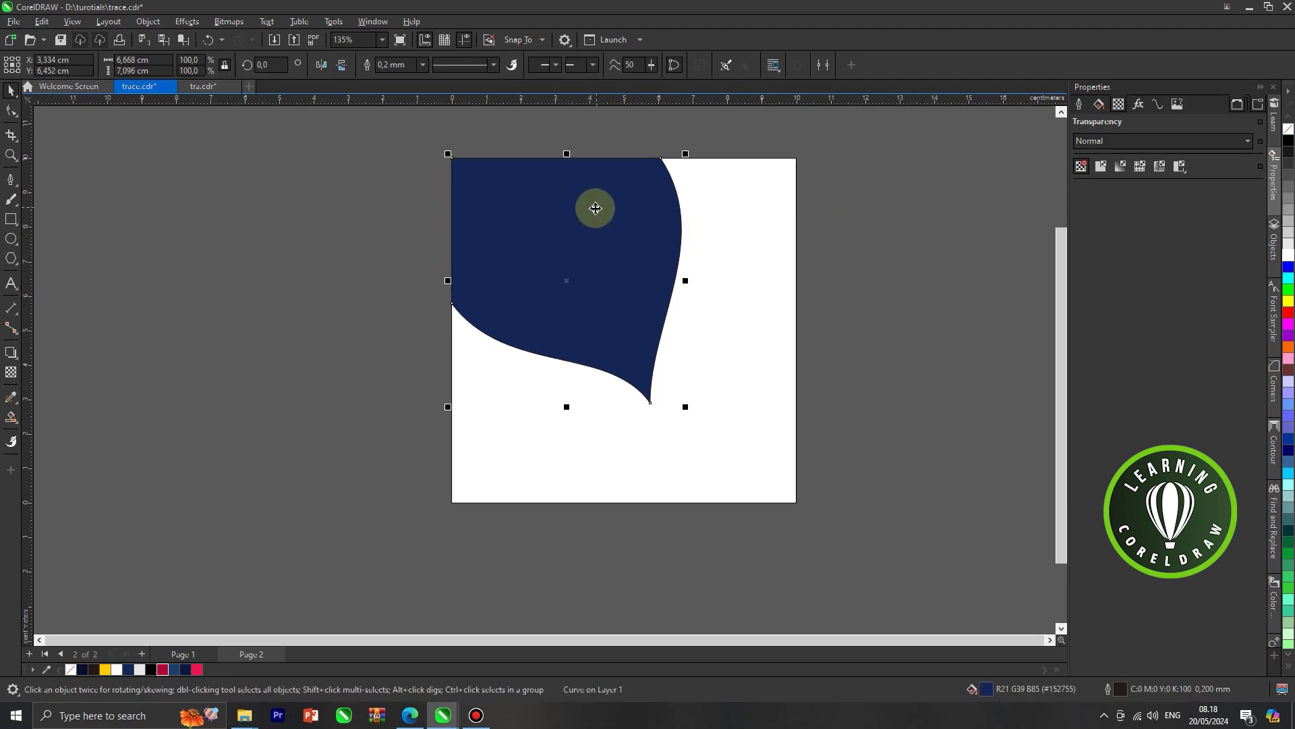
{"action": "right_click", "coordinate": [597, 228]}
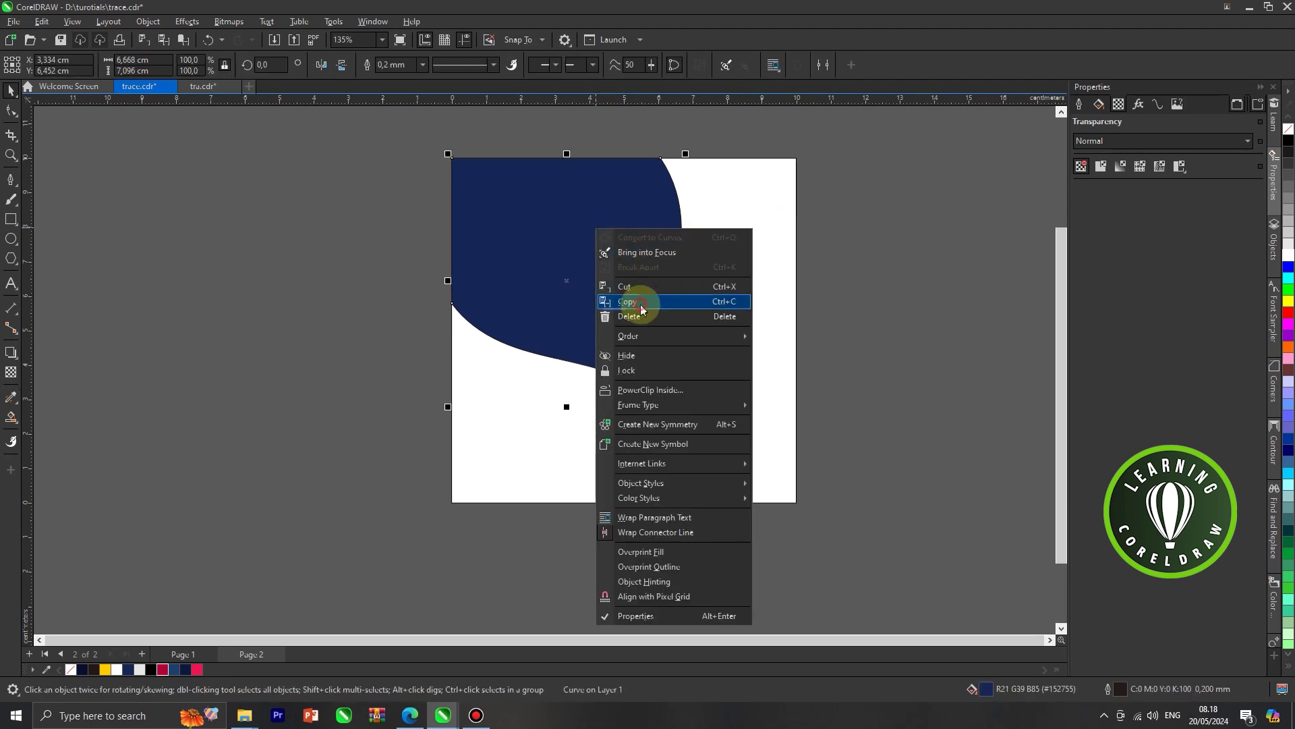
{"action": "left_click", "coordinate": [641, 310]}
{"action": "right_click", "coordinate": [324, 243]}
{"action": "left_click", "coordinate": [355, 338]}
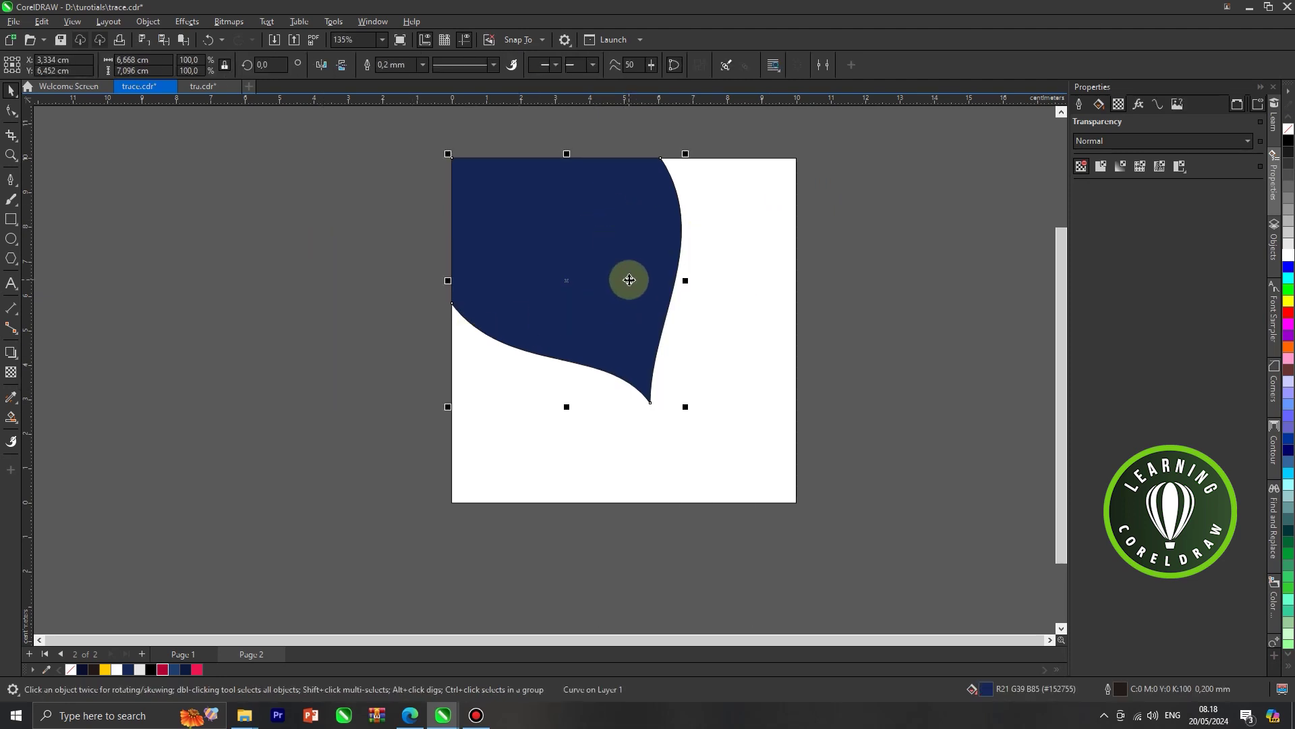
{"action": "left_click", "coordinate": [112, 676]}
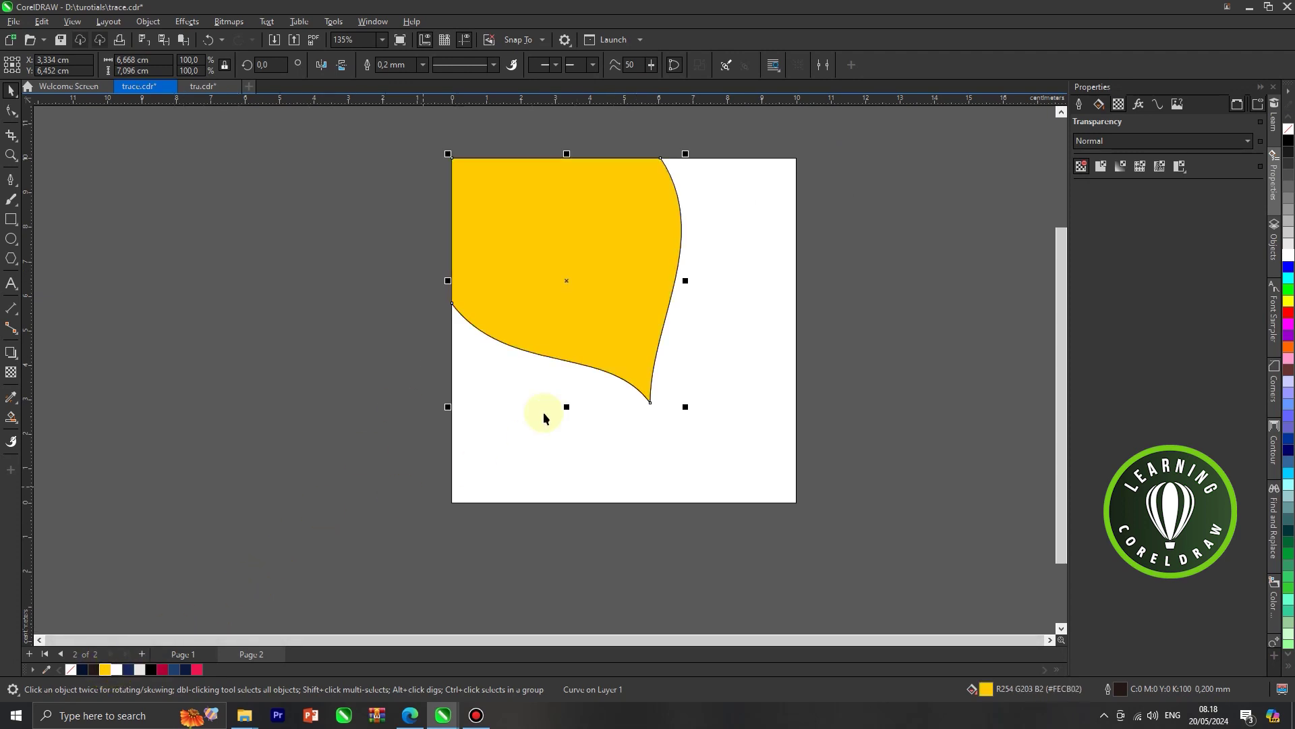
Shift the yellow copy to the right of the dark blue shape and rotate it clockwise to about 351.5°.
{"action": "scroll", "coordinate": [601, 300], "scroll_direction": "up", "scroll_amount": 2}
{"action": "left_click_drag", "start_coordinate": [630, 281], "coordinate": [679, 277]}
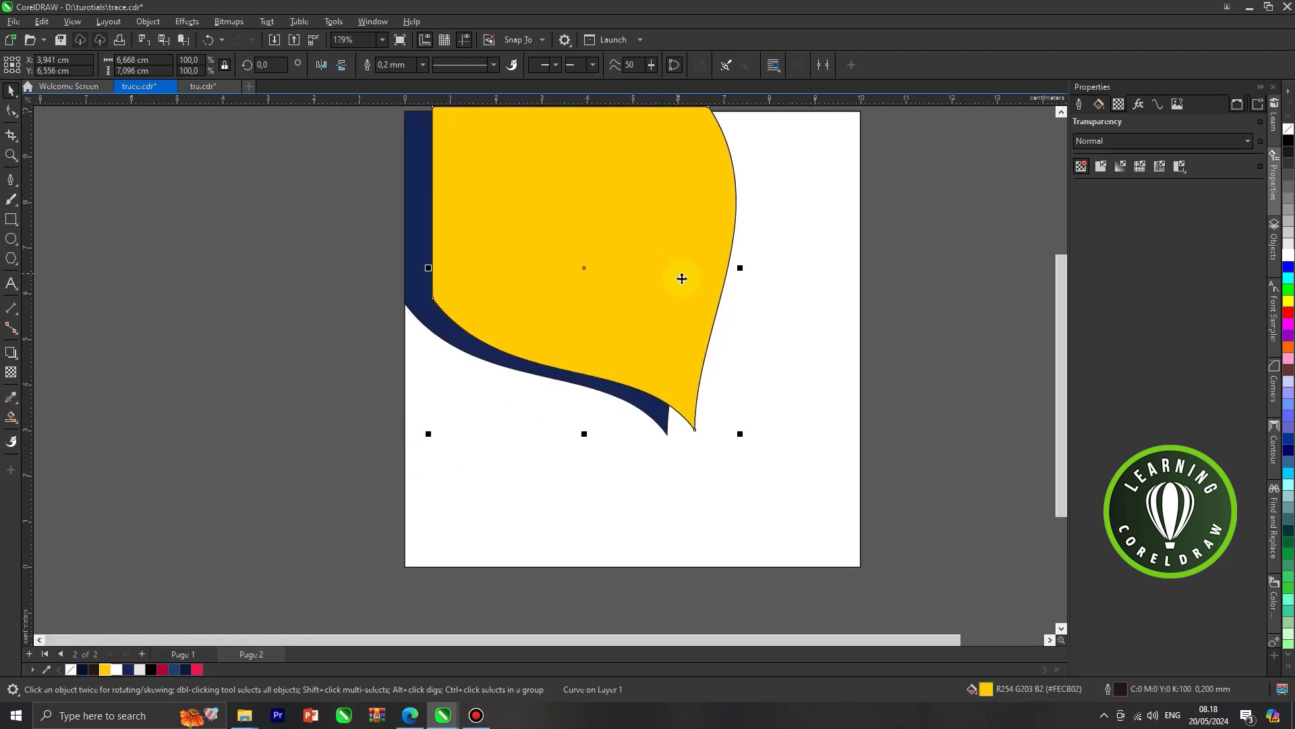
{"action": "scroll", "coordinate": [679, 277], "scroll_direction": "down", "scroll_amount": 2}
{"action": "left_click", "coordinate": [700, 230]}
{"action": "left_click_drag", "start_coordinate": [725, 164], "coordinate": [714, 191]}
{"action": "left_click", "coordinate": [818, 197]}
{"action": "scroll", "coordinate": [706, 209], "scroll_direction": "up", "scroll_amount": 1}
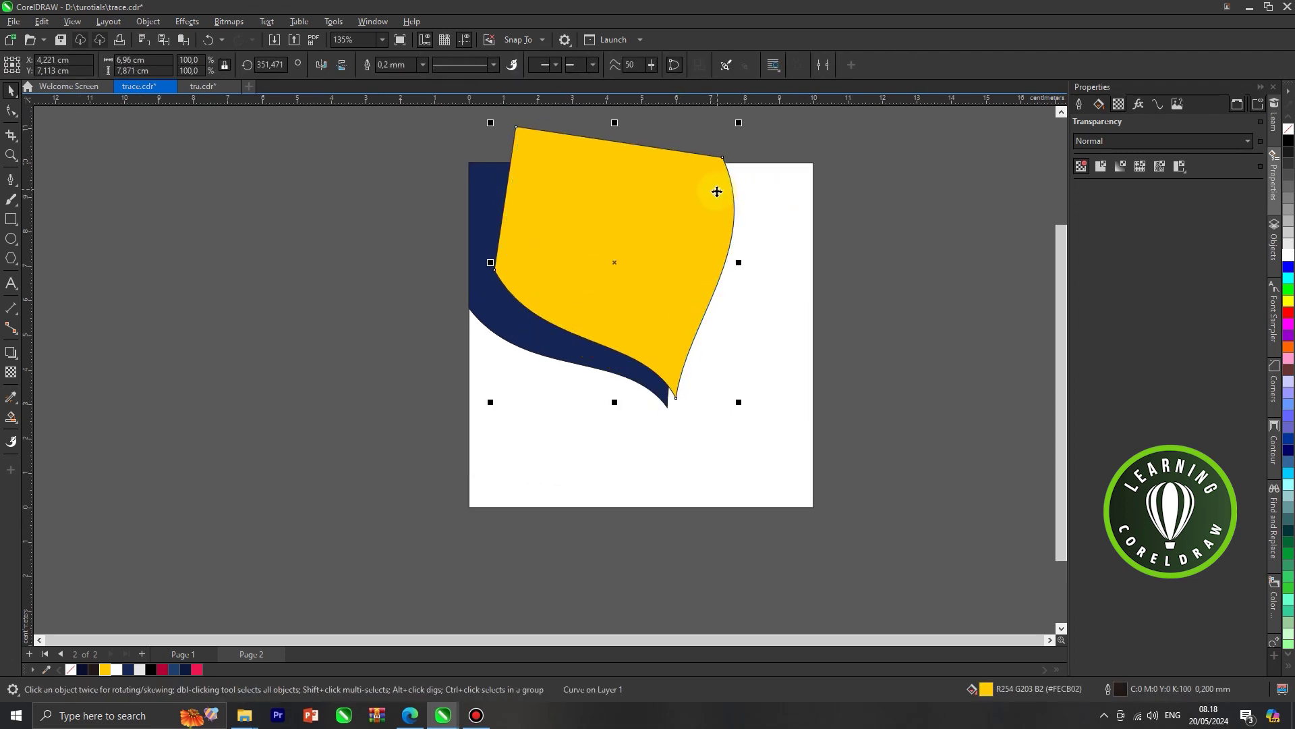
Rotate the yellow copy further to about 346.9° and align its lower tip with the dark blue shape's tip.
{"action": "left_click", "coordinate": [710, 193]}
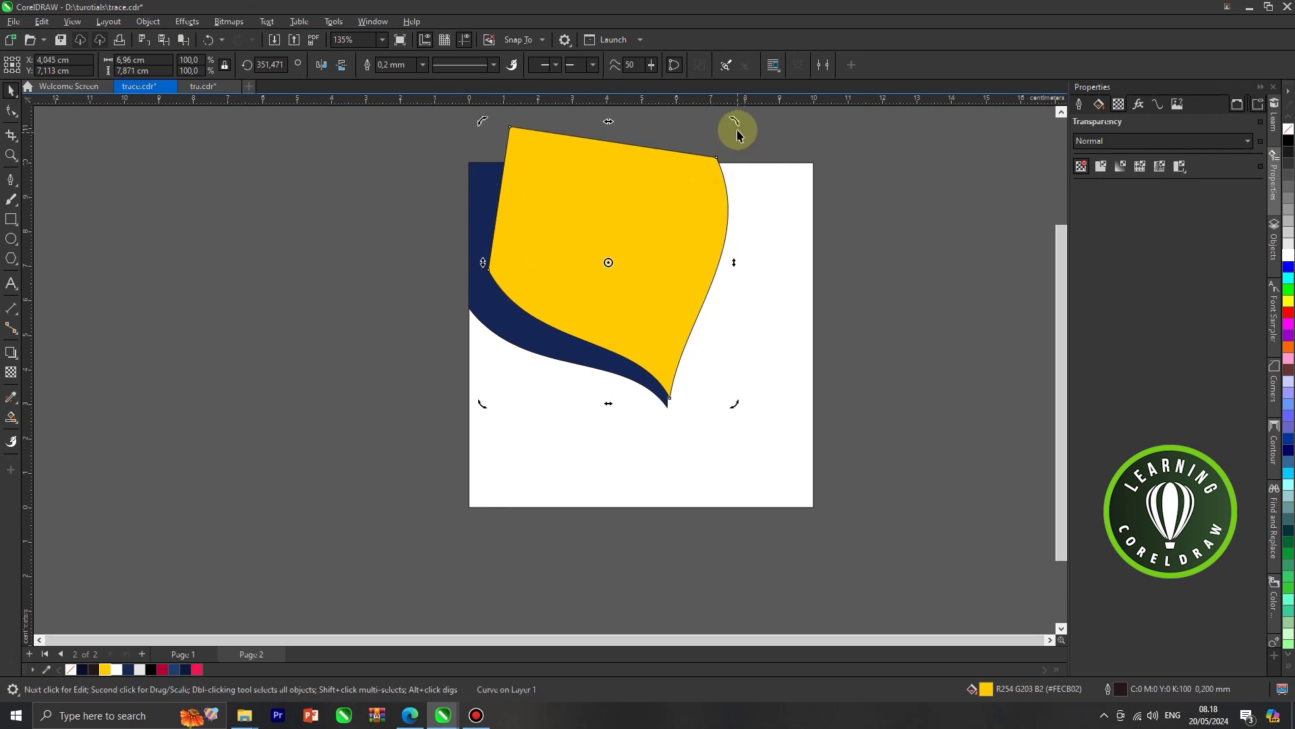
{"action": "left_click_drag", "start_coordinate": [737, 125], "coordinate": [747, 128]}
{"action": "left_click", "coordinate": [734, 202]}
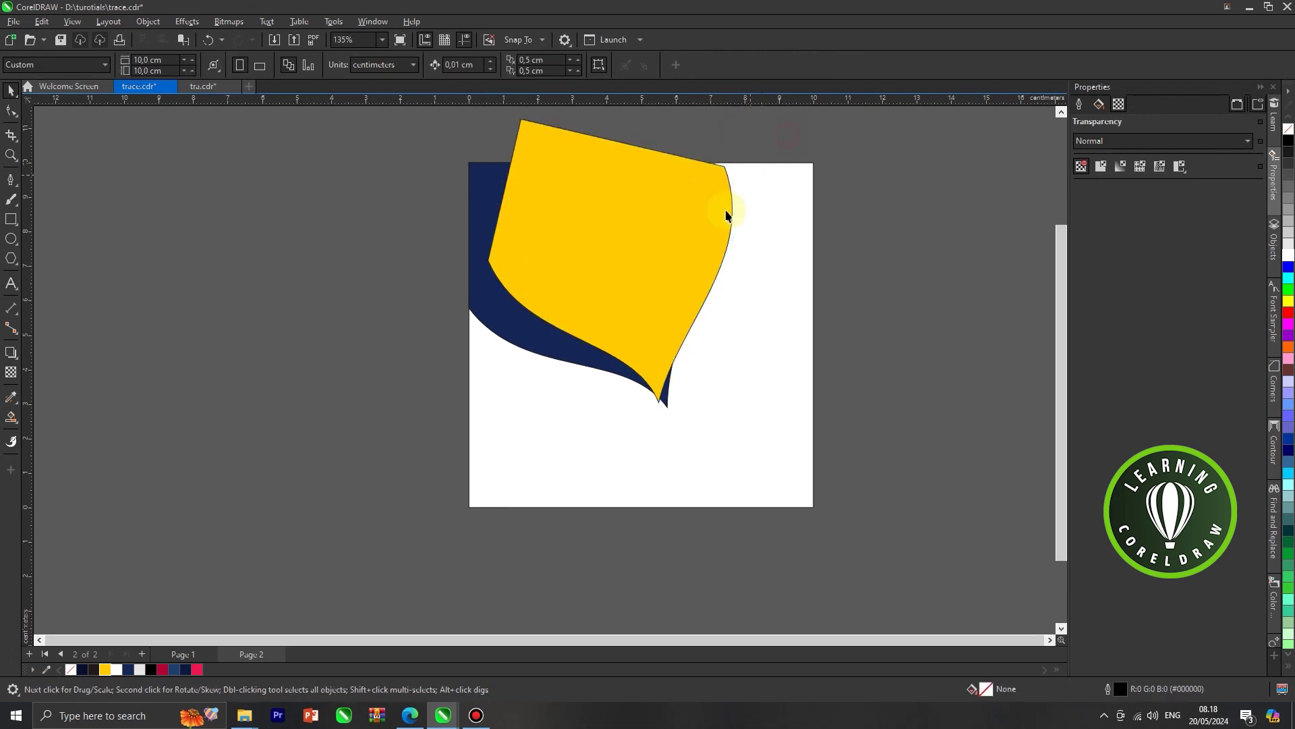
{"action": "left_click_drag", "start_coordinate": [702, 264], "coordinate": [708, 255]}
Reorder the yellow copy so it sits behind the dark blue shape.
{"action": "right_click", "coordinate": [706, 238]}
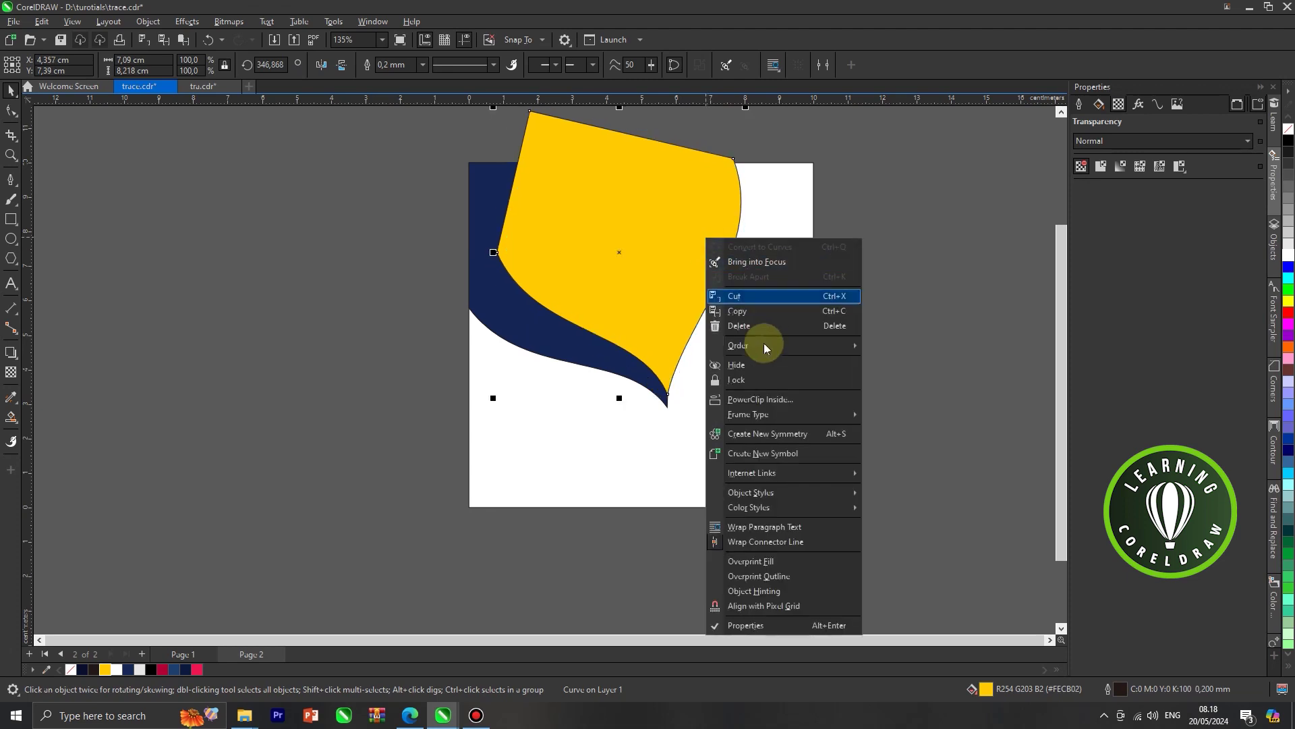
{"action": "mouse_move", "coordinate": [759, 348]}
{"action": "left_click", "coordinate": [898, 460]}
{"action": "left_click", "coordinate": [755, 399]}
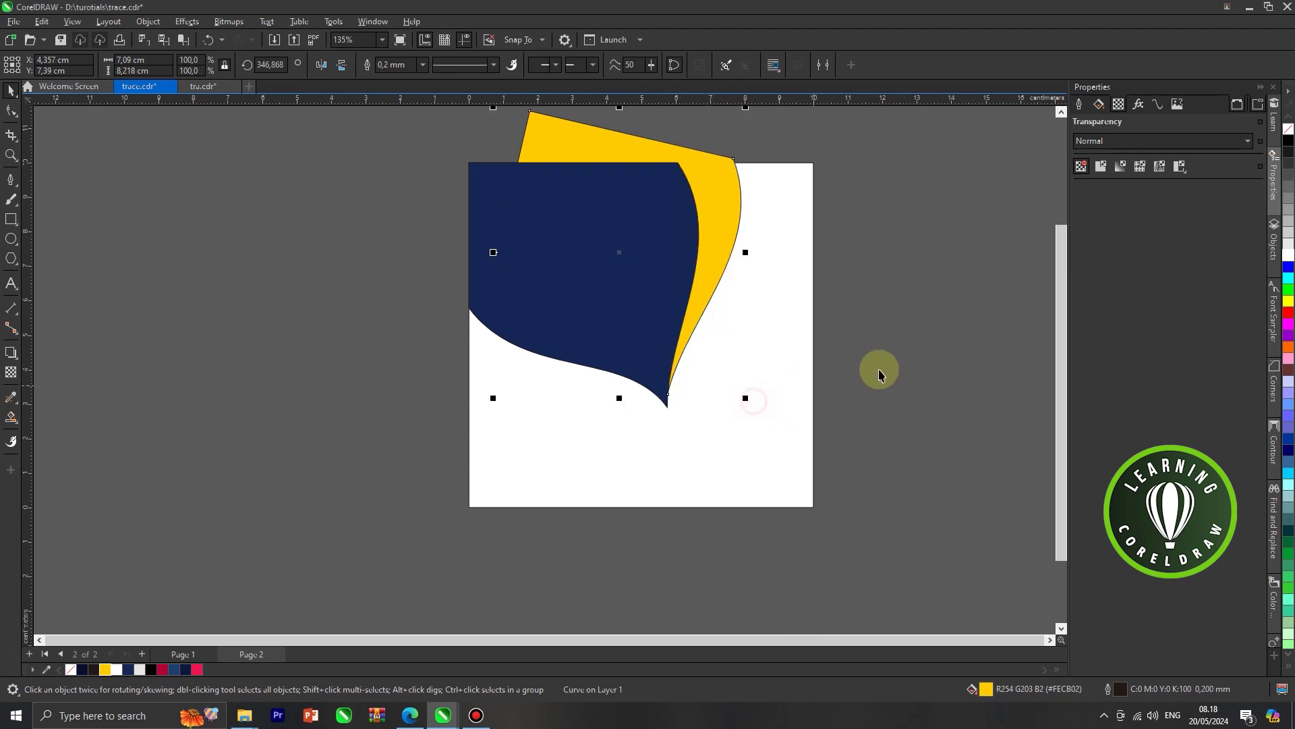
Select the page-sized rectangle together with the yellow shape and intersect them to create a piece cropped to the page.
{"action": "left_click", "coordinate": [754, 233]}
{"action": "left_click", "coordinate": [770, 382]}
{"action": "left_click_drag", "start_coordinate": [780, 275], "coordinate": [860, 284]}
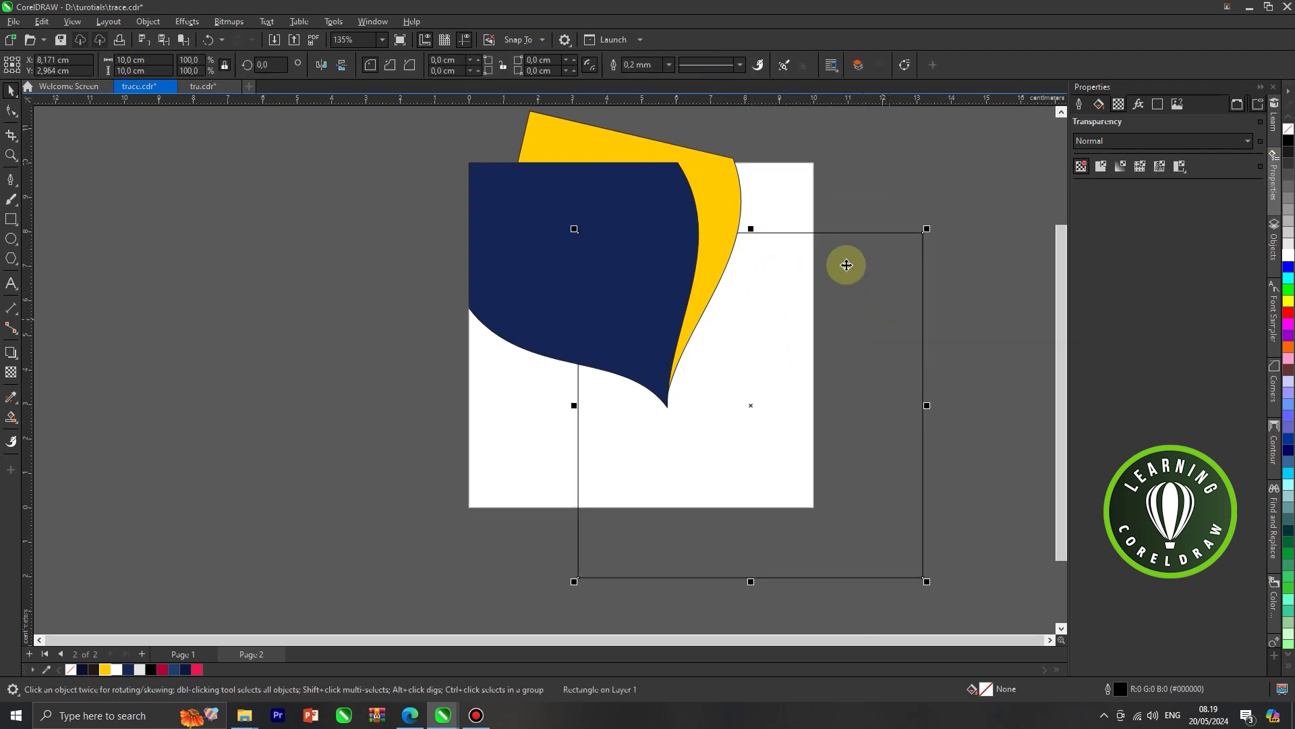
{"action": "key", "text": "ctrl+z"}
{"action": "left_click", "coordinate": [558, 130], "text": "shift"}
{"action": "left_click_drag", "start_coordinate": [573, 133], "coordinate": [858, 158]}
{"action": "key", "text": "ctrl+z"}
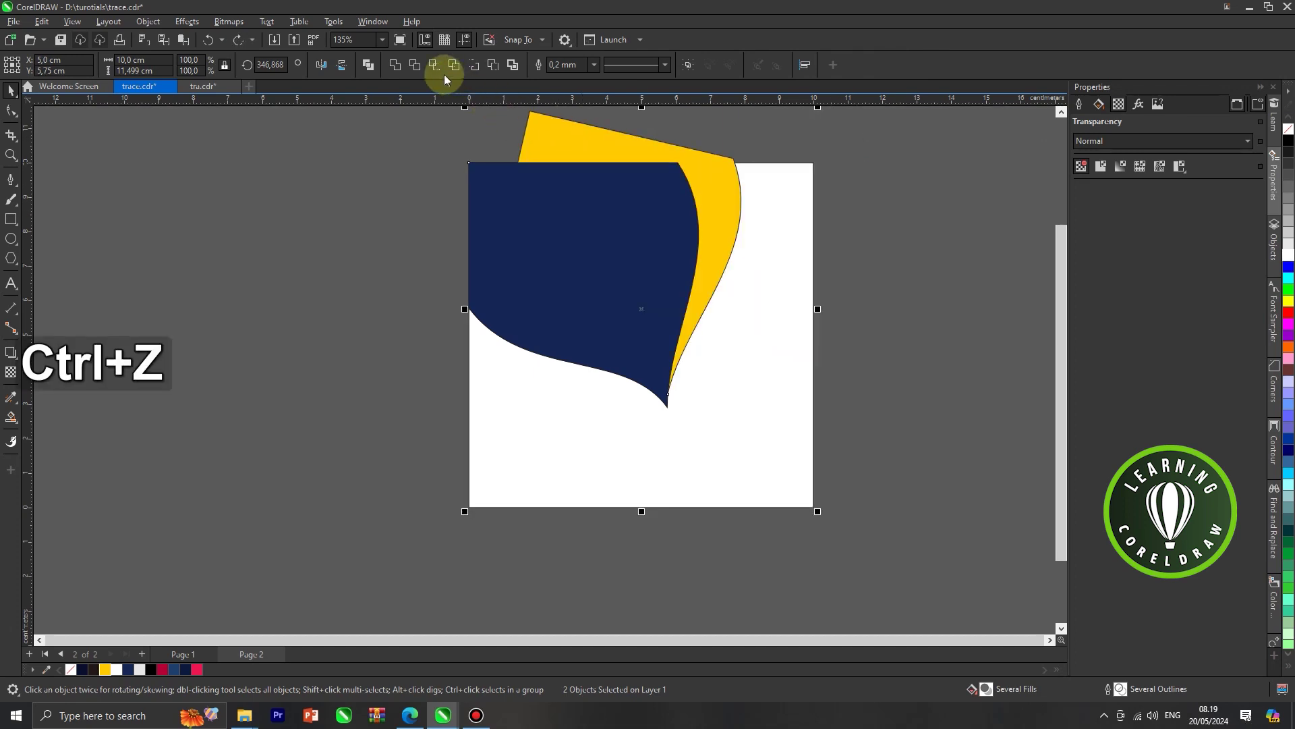
{"action": "left_click", "coordinate": [435, 66]}
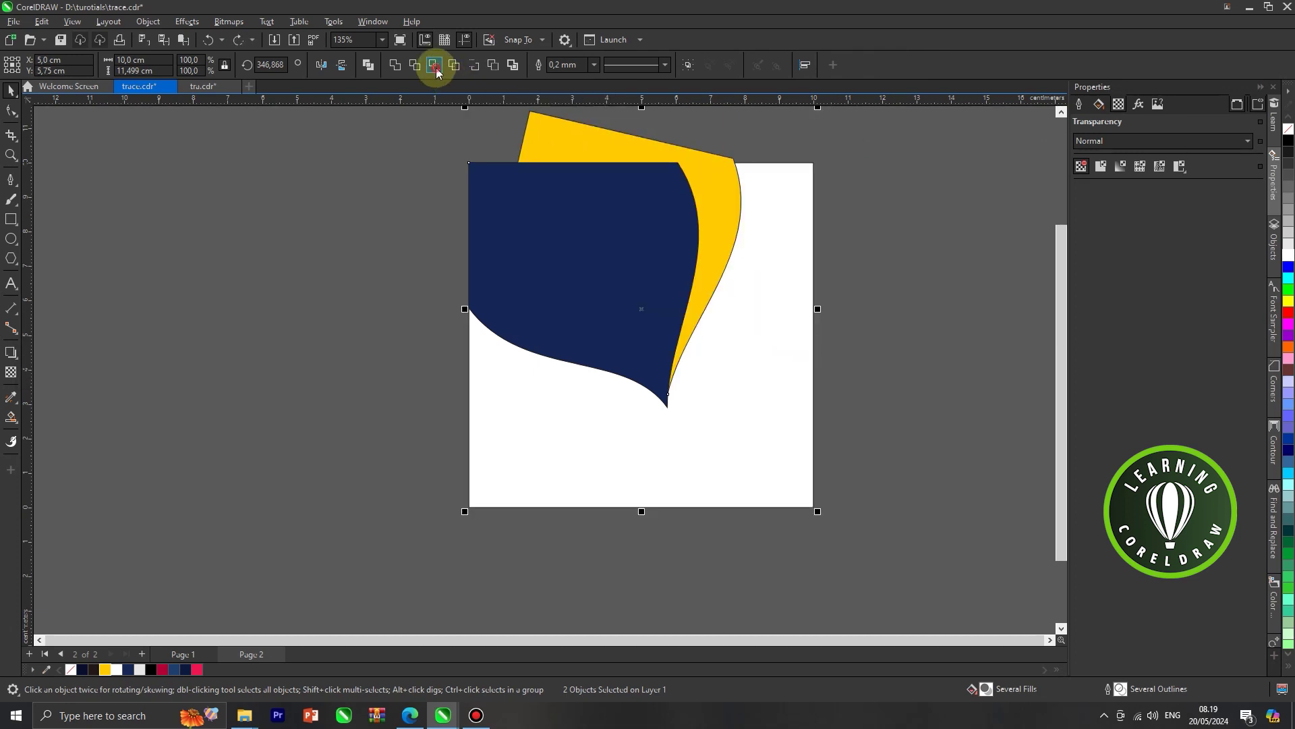
Delete the original yellow shape that extends beyond the page, keeping the intersected piece.
{"action": "left_click", "coordinate": [792, 209]}
{"action": "left_click_drag", "start_coordinate": [607, 137], "coordinate": [277, 159]}
{"action": "key", "text": "Delete"}
Copy the dark blue shape and paste a duplicate in place on top of it.
{"action": "left_click", "coordinate": [582, 194]}
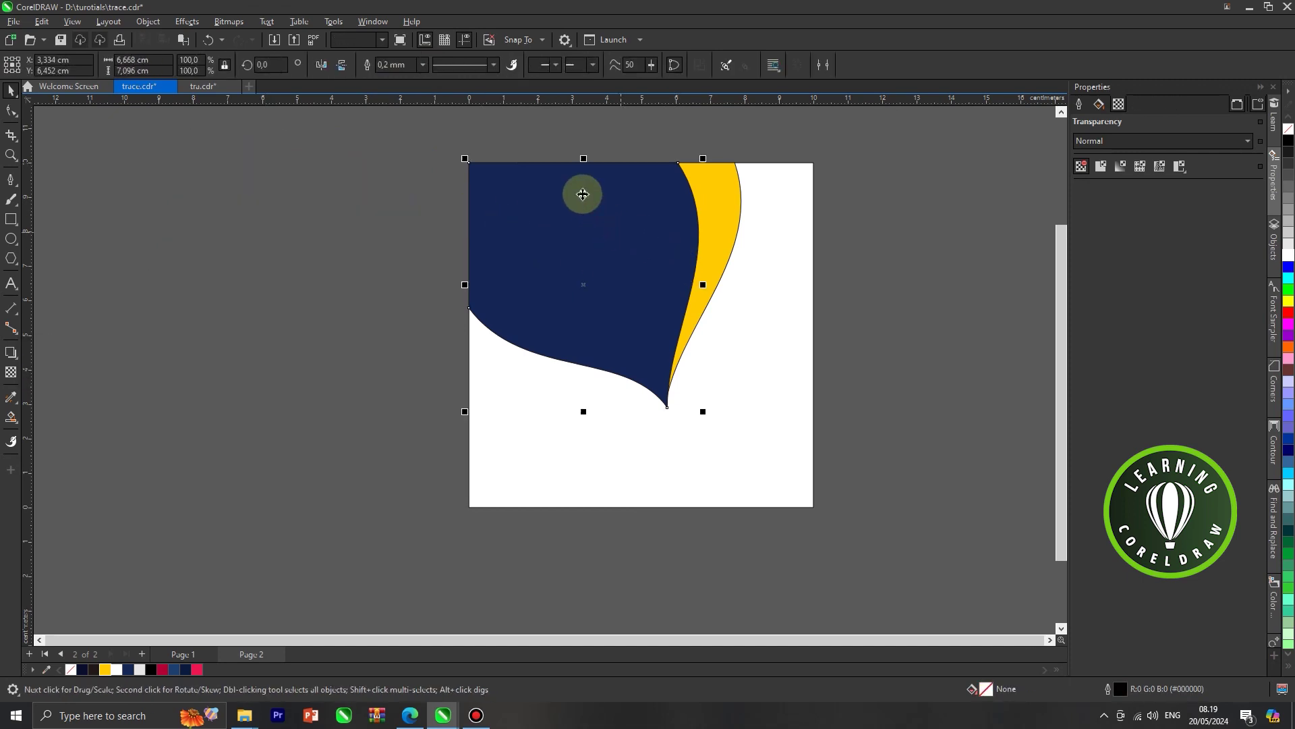
{"action": "right_click", "coordinate": [583, 208]}
{"action": "left_click", "coordinate": [616, 280]}
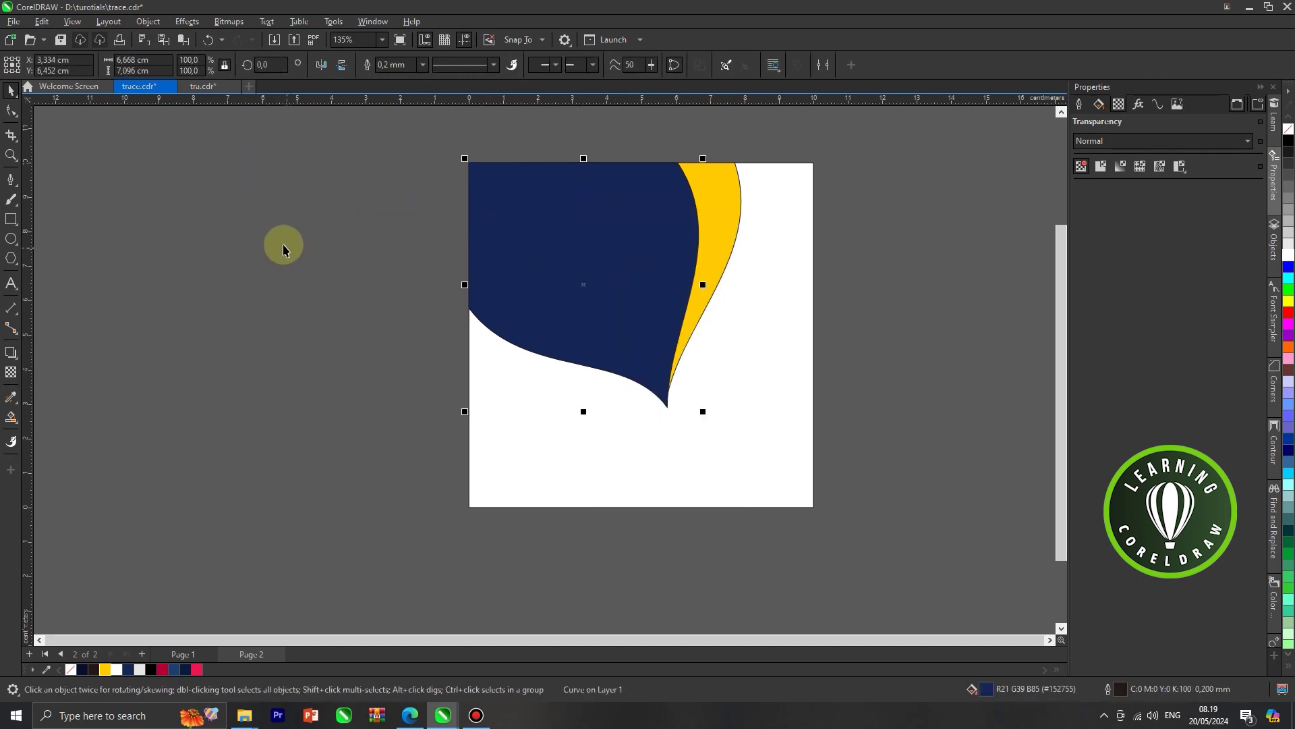
{"action": "right_click", "coordinate": [284, 244]}
{"action": "left_click", "coordinate": [327, 347]}
{"action": "left_click_drag", "start_coordinate": [601, 229], "coordinate": [370, 216]}
{"action": "key", "text": "ctrl+z"}
Offset the dark blue duplicate slightly down and to the left, and rotate it counterclockwise to about 10.3°.
{"action": "scroll", "coordinate": [573, 304], "scroll_direction": "up", "scroll_amount": 2}
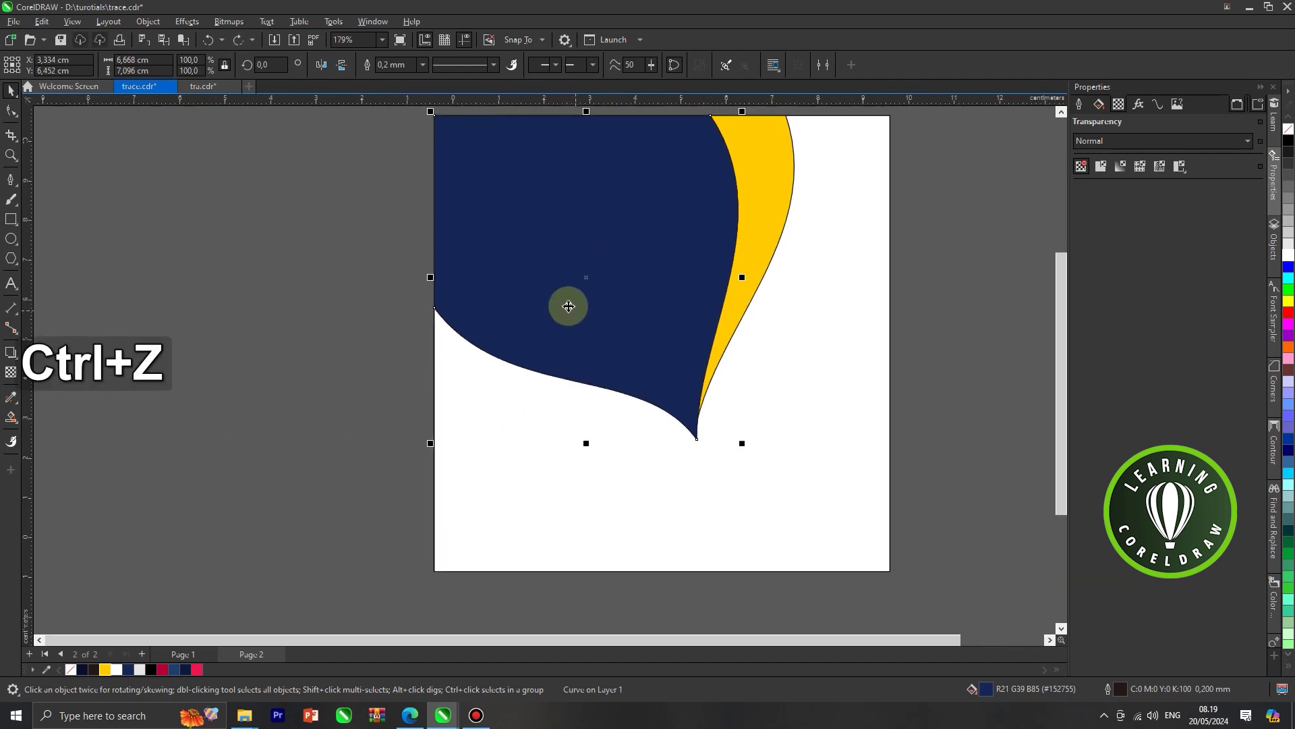
{"action": "left_click_drag", "start_coordinate": [541, 281], "coordinate": [530, 293]}
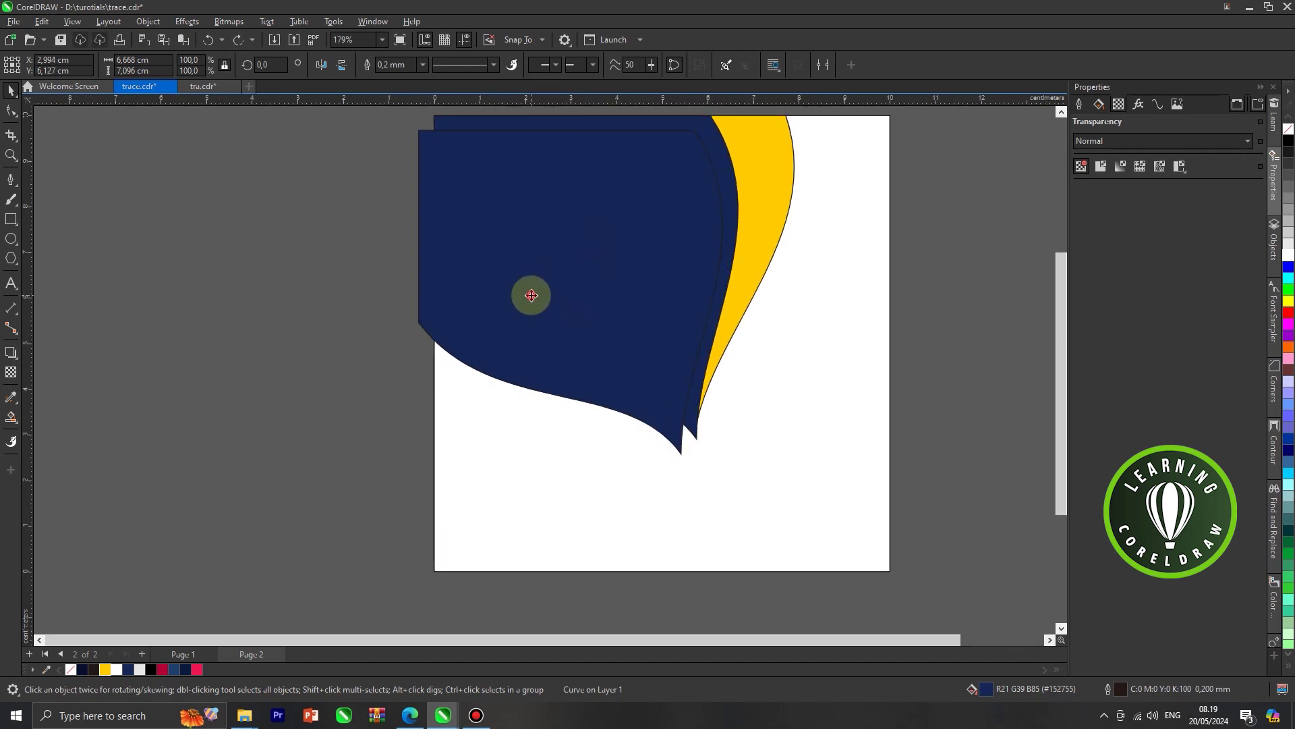
{"action": "scroll", "coordinate": [584, 272], "scroll_direction": "down", "scroll_amount": 2}
{"action": "left_click_drag", "start_coordinate": [695, 160], "coordinate": [660, 156]}
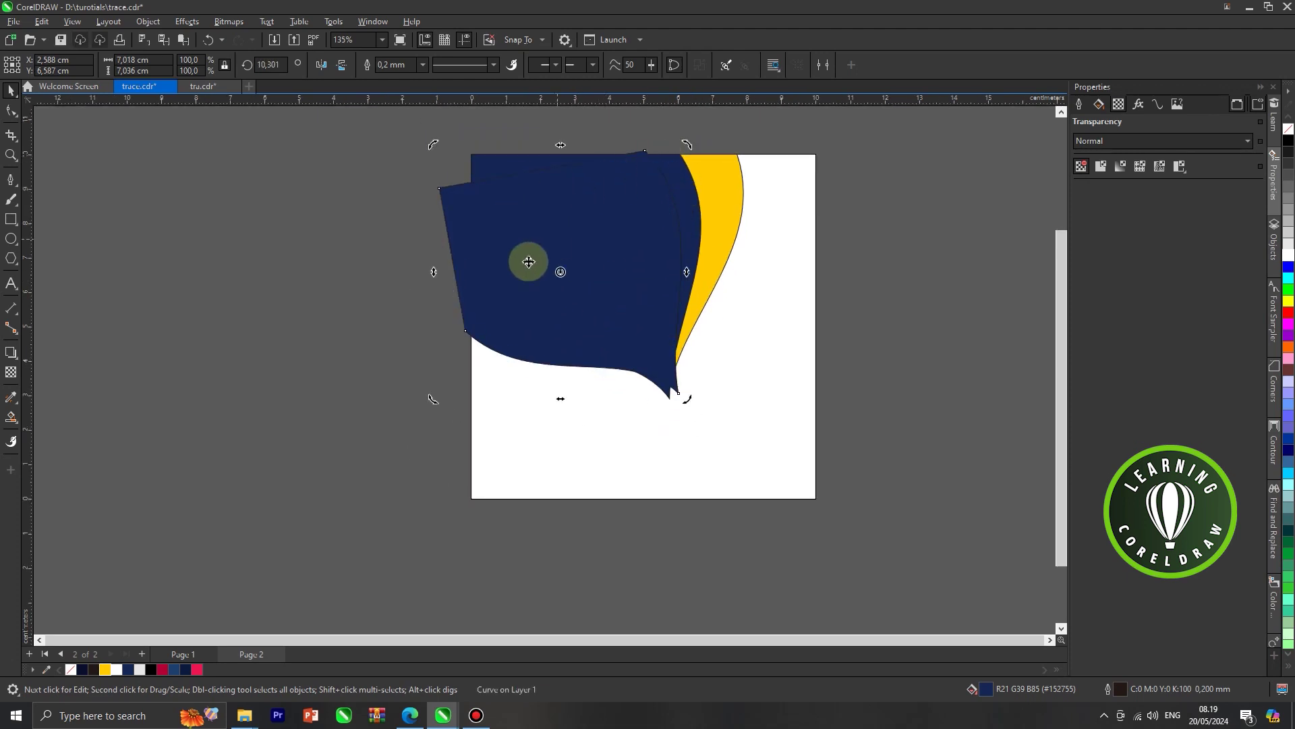
Fill the rotated duplicate with yellow and place it behind the dark blue shape.
{"action": "left_click", "coordinate": [105, 669]}
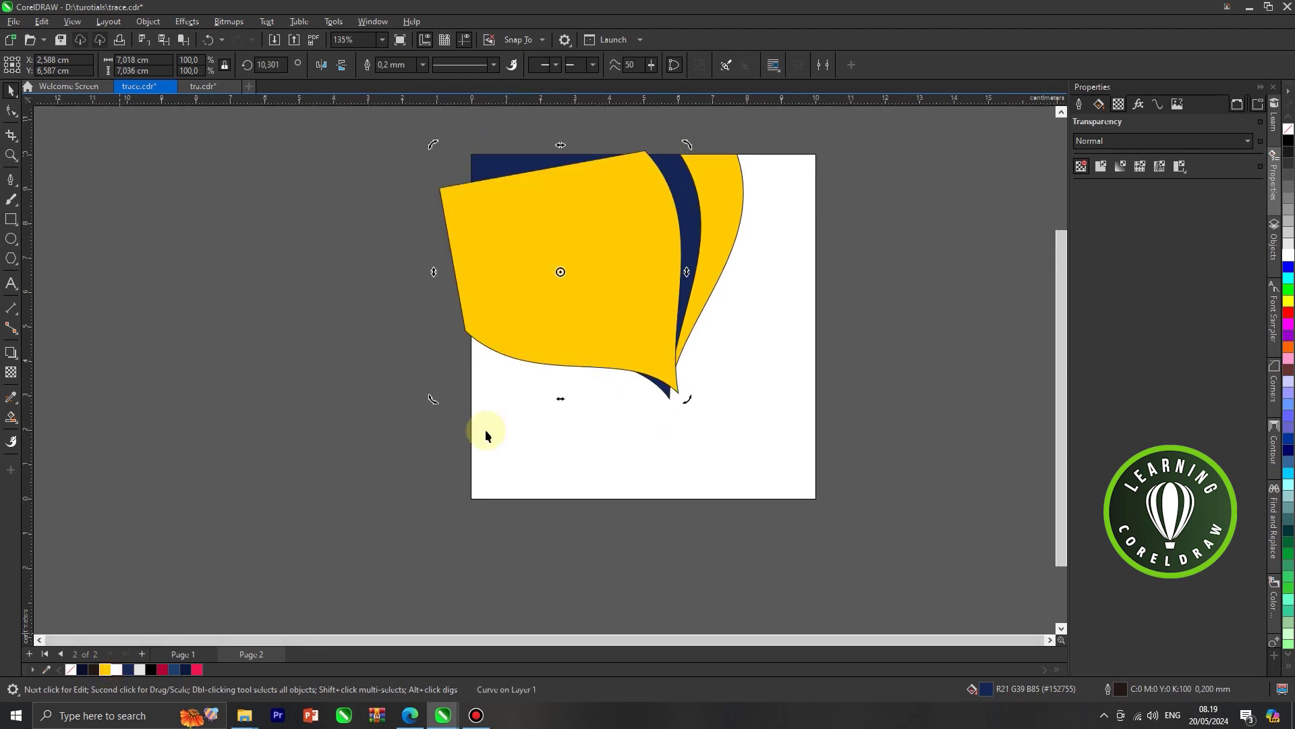
{"action": "right_click", "coordinate": [526, 342]}
{"action": "mouse_move", "coordinate": [574, 413]}
{"action": "left_click", "coordinate": [726, 512]}
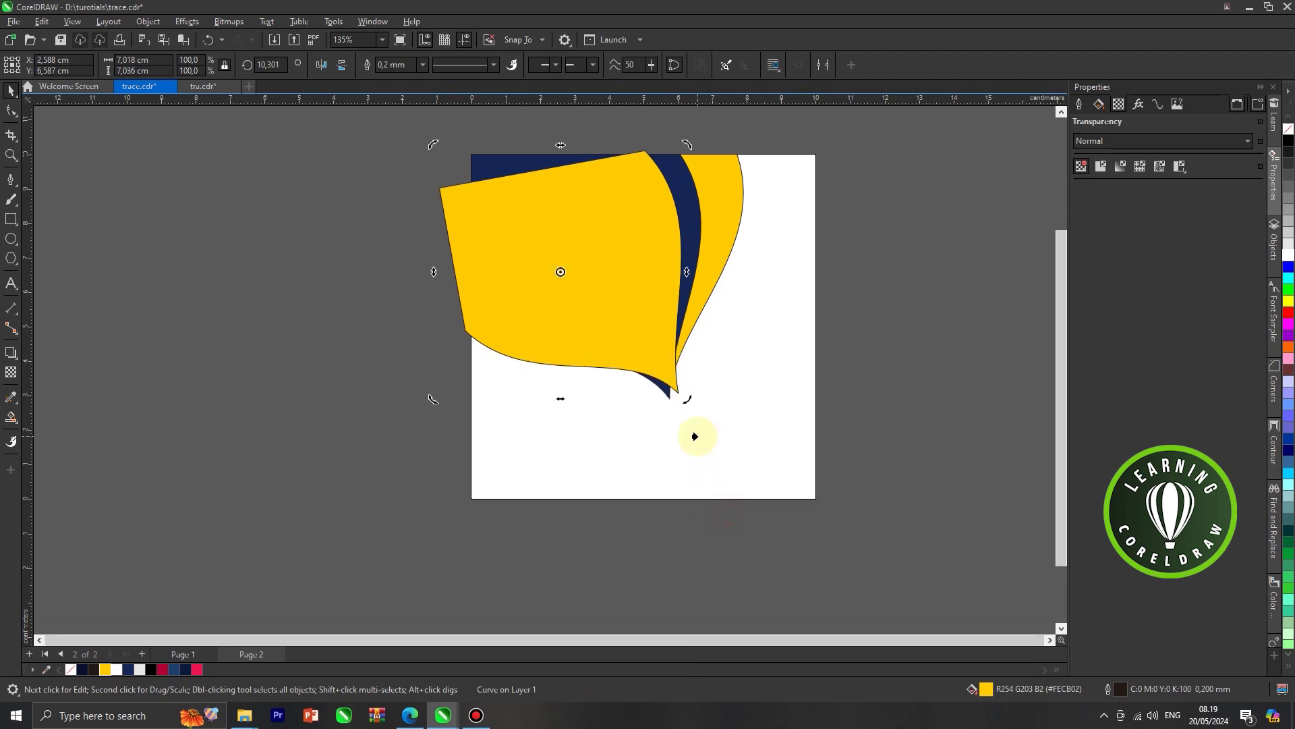
{"action": "left_click", "coordinate": [695, 437]}
Shift the rotated yellow shape slightly left and up relative to the dark blue shape.
{"action": "scroll", "coordinate": [561, 367], "scroll_direction": "up", "scroll_amount": 1}
{"action": "left_click_drag", "start_coordinate": [539, 358], "coordinate": [485, 345]}
{"action": "scroll", "coordinate": [574, 342], "scroll_direction": "down", "scroll_amount": 2}
{"action": "left_click", "coordinate": [805, 353]}
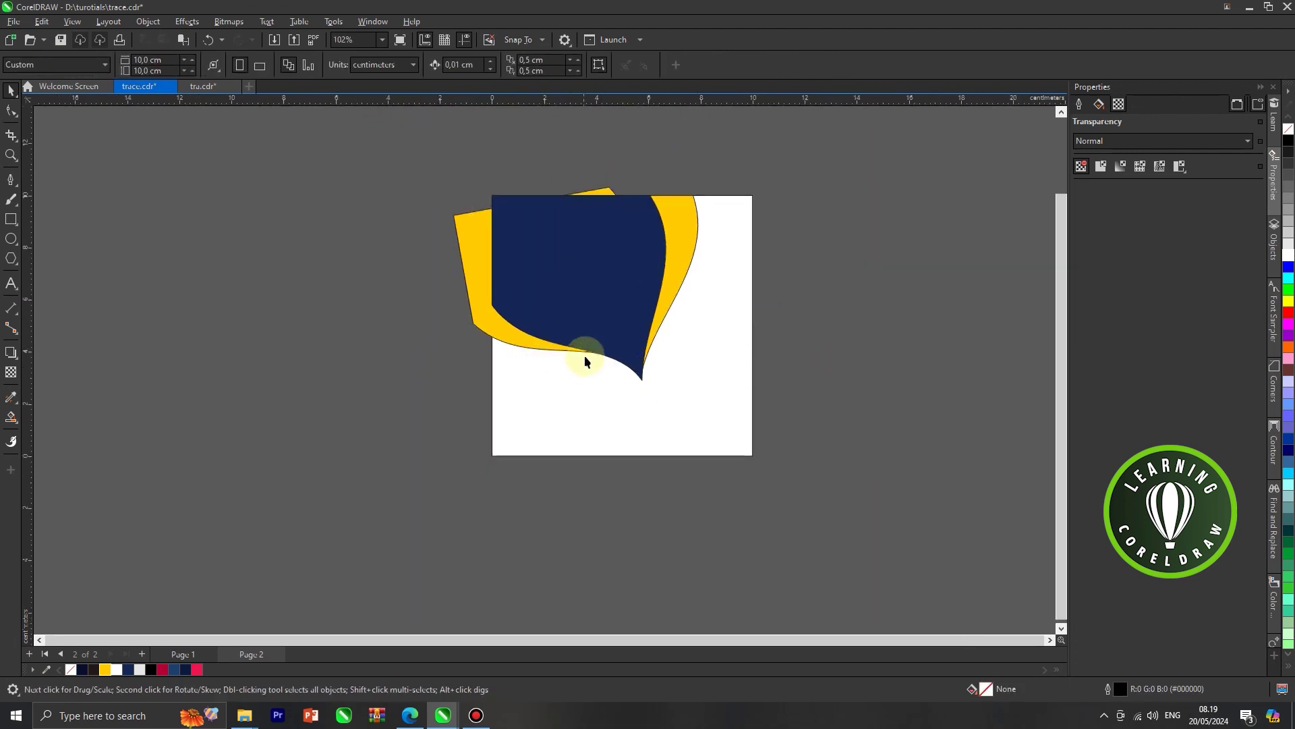
Select the page-sized rectangle together with the rotated yellow shape and intersect them to create a piece cropped to the page.
{"action": "left_click", "coordinate": [576, 406]}
{"action": "left_click_drag", "start_coordinate": [641, 407], "coordinate": [844, 454]}
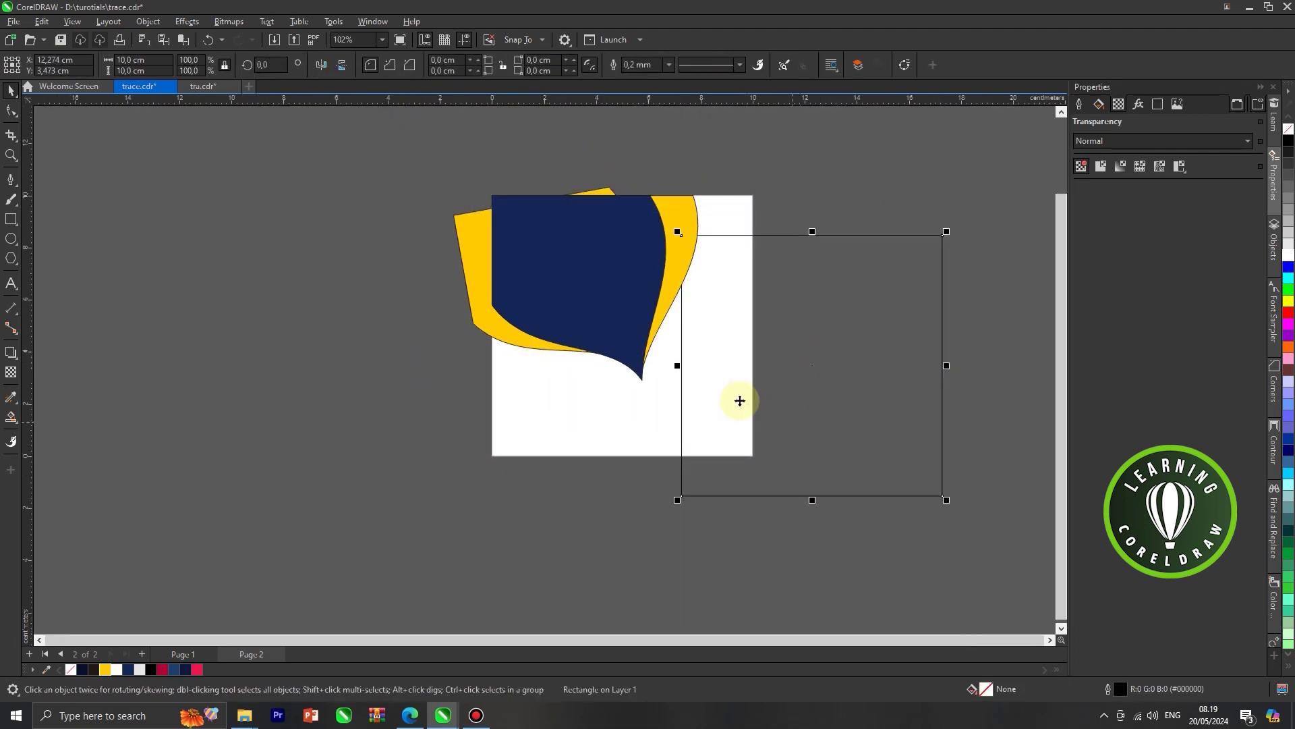
{"action": "key", "text": "ctrl+z"}
{"action": "left_click", "coordinate": [470, 284], "text": "shift"}
{"action": "left_click_drag", "start_coordinate": [469, 283], "coordinate": [775, 311]}
{"action": "key", "text": "ctrl+z"}
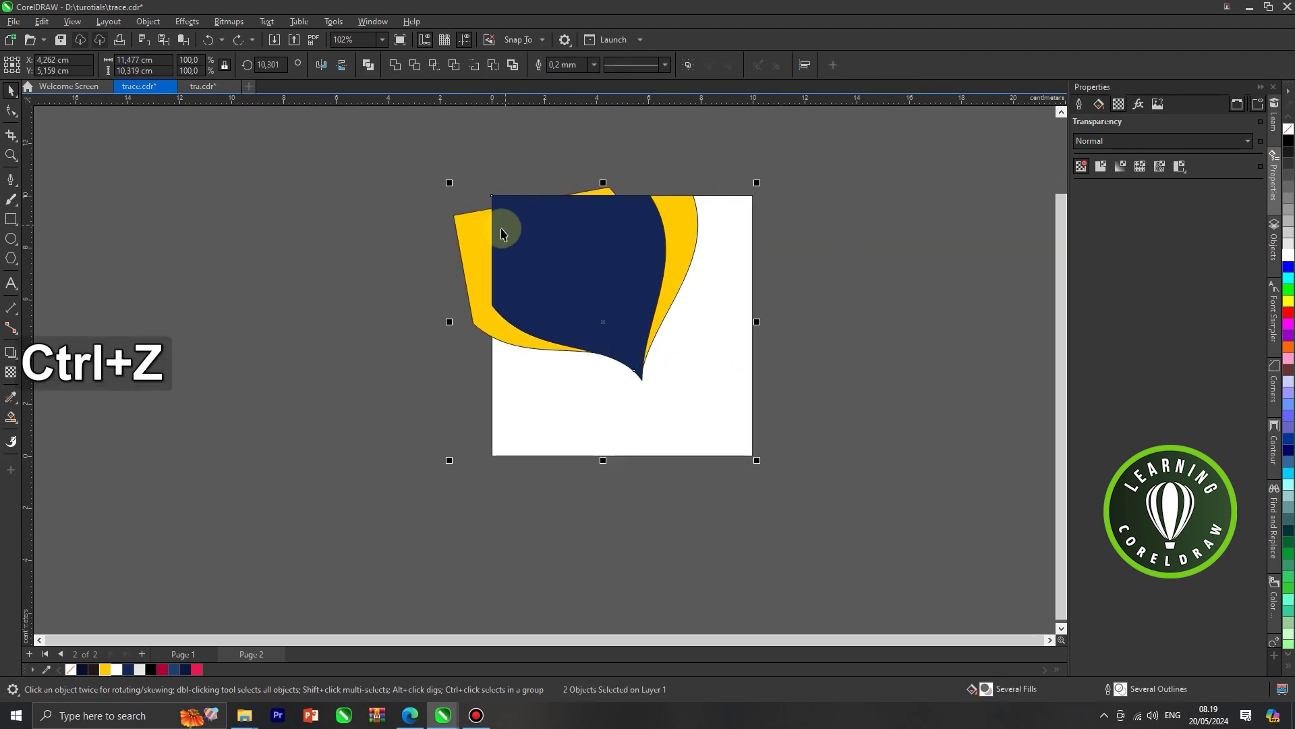
{"action": "left_click", "coordinate": [437, 65]}
Delete the original rotated yellow shape that extends past the page, keeping the intersected piece.
{"action": "left_click_drag", "start_coordinate": [475, 247], "coordinate": [364, 225]}
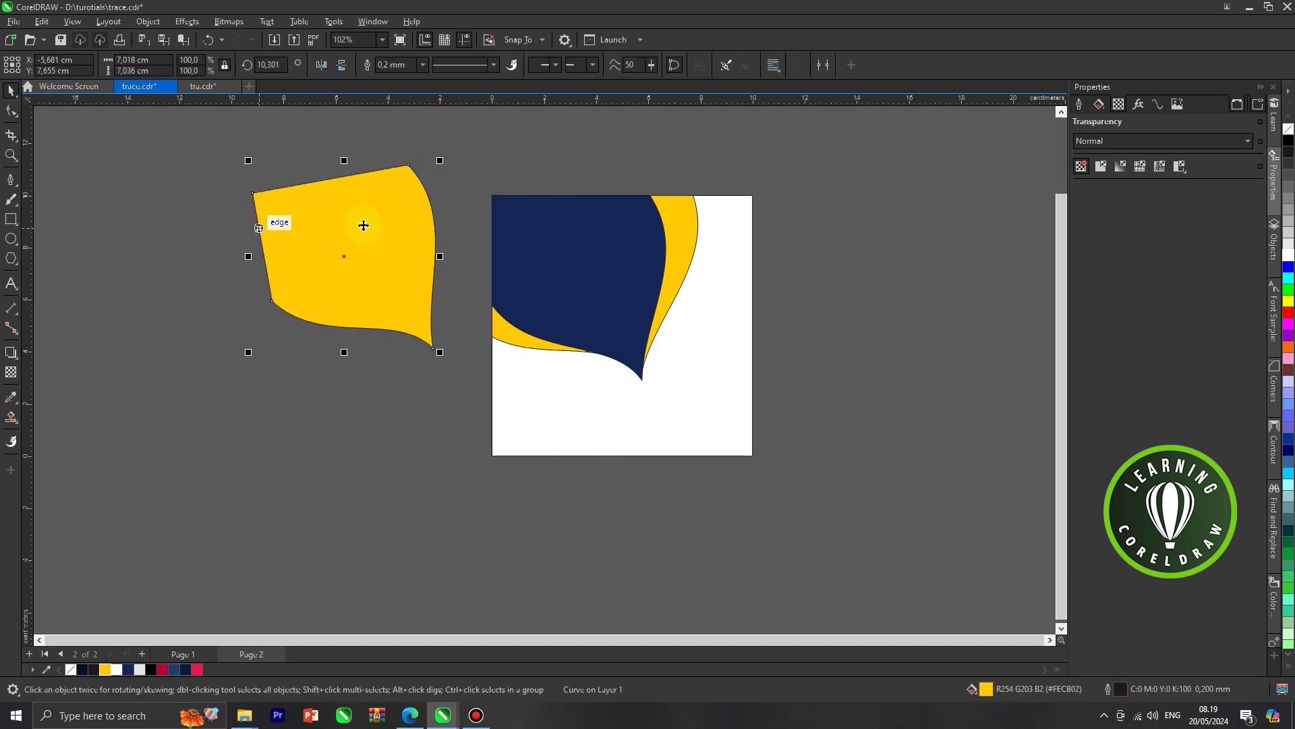
{"action": "key", "text": "Delete"}
{"action": "scroll", "coordinate": [780, 226], "scroll_direction": "down", "scroll_amount": 2}
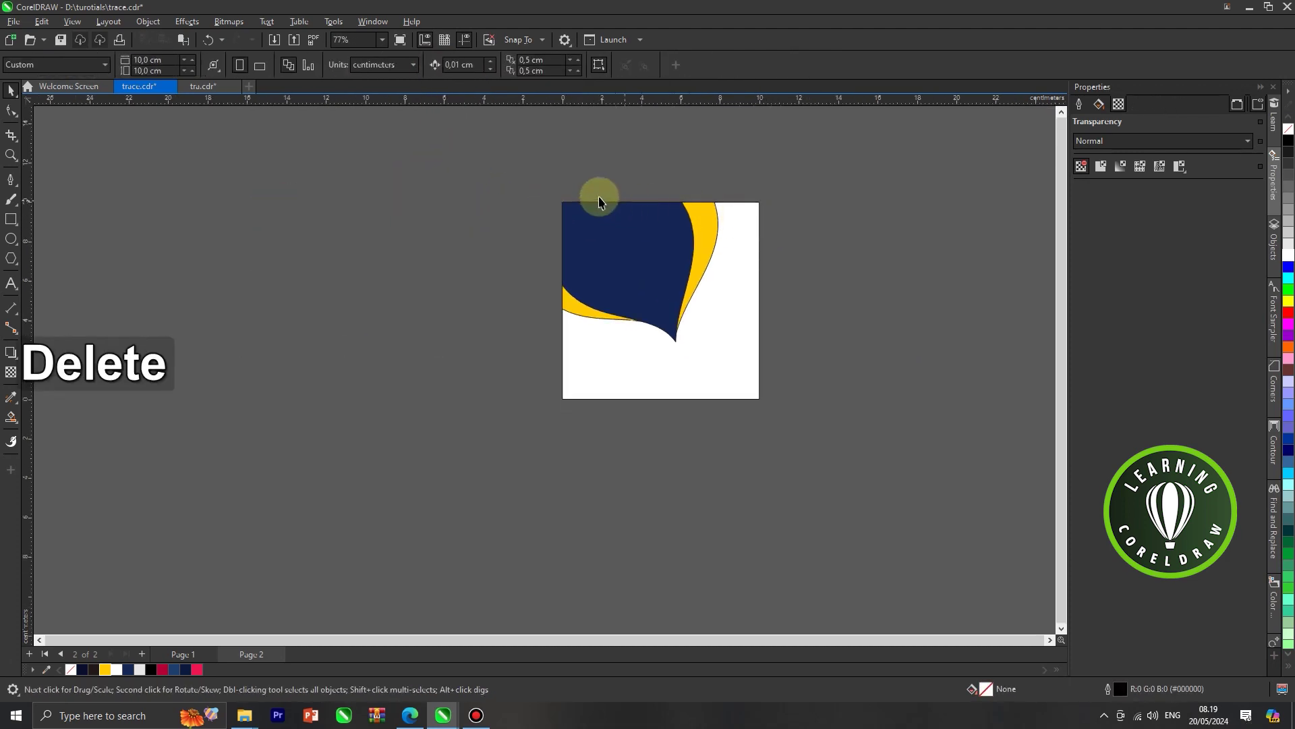
Stretch the dark blue shape and both yellow pieces together to about 8.63 cm wide and slightly taller downward.
{"action": "left_click_drag", "start_coordinate": [522, 178], "coordinate": [628, 254]}
{"action": "left_click_drag", "start_coordinate": [727, 361], "coordinate": [734, 361]}
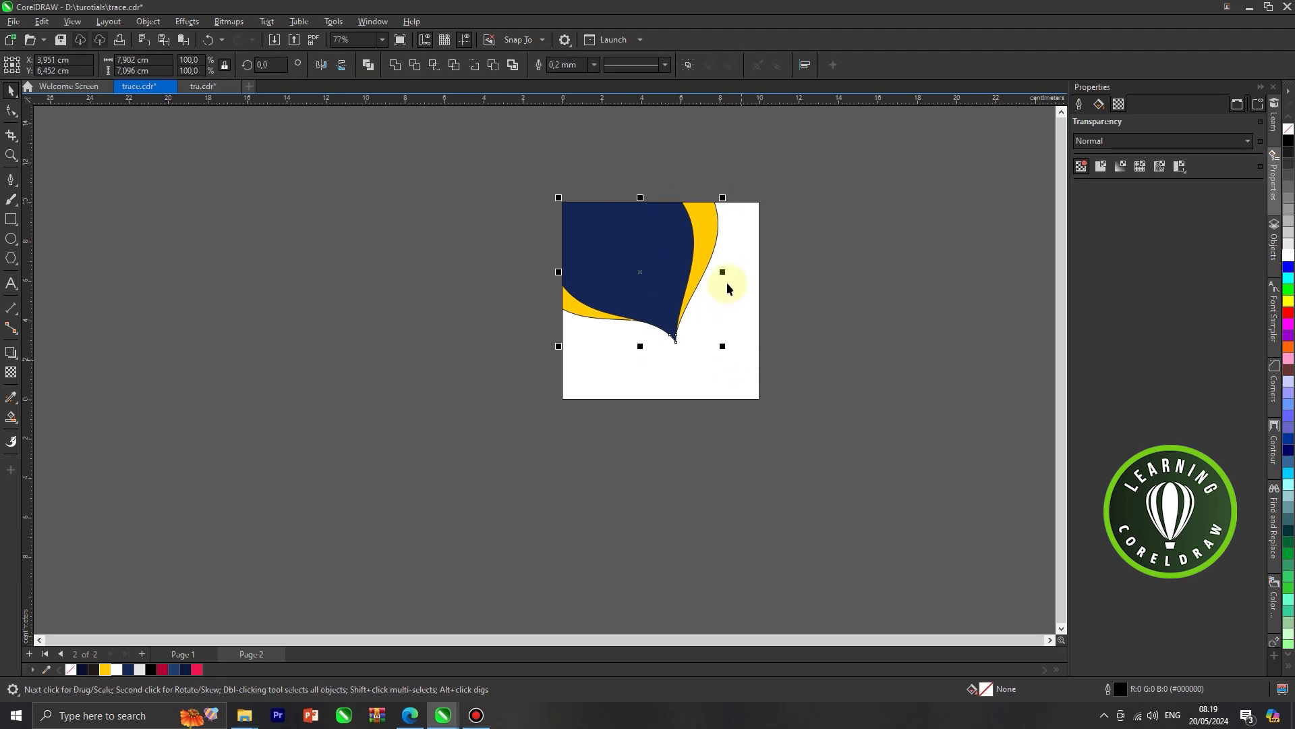
{"action": "scroll", "coordinate": [727, 279], "scroll_direction": "up", "scroll_amount": 1}
{"action": "left_click_drag", "start_coordinate": [725, 272], "coordinate": [742, 272]}
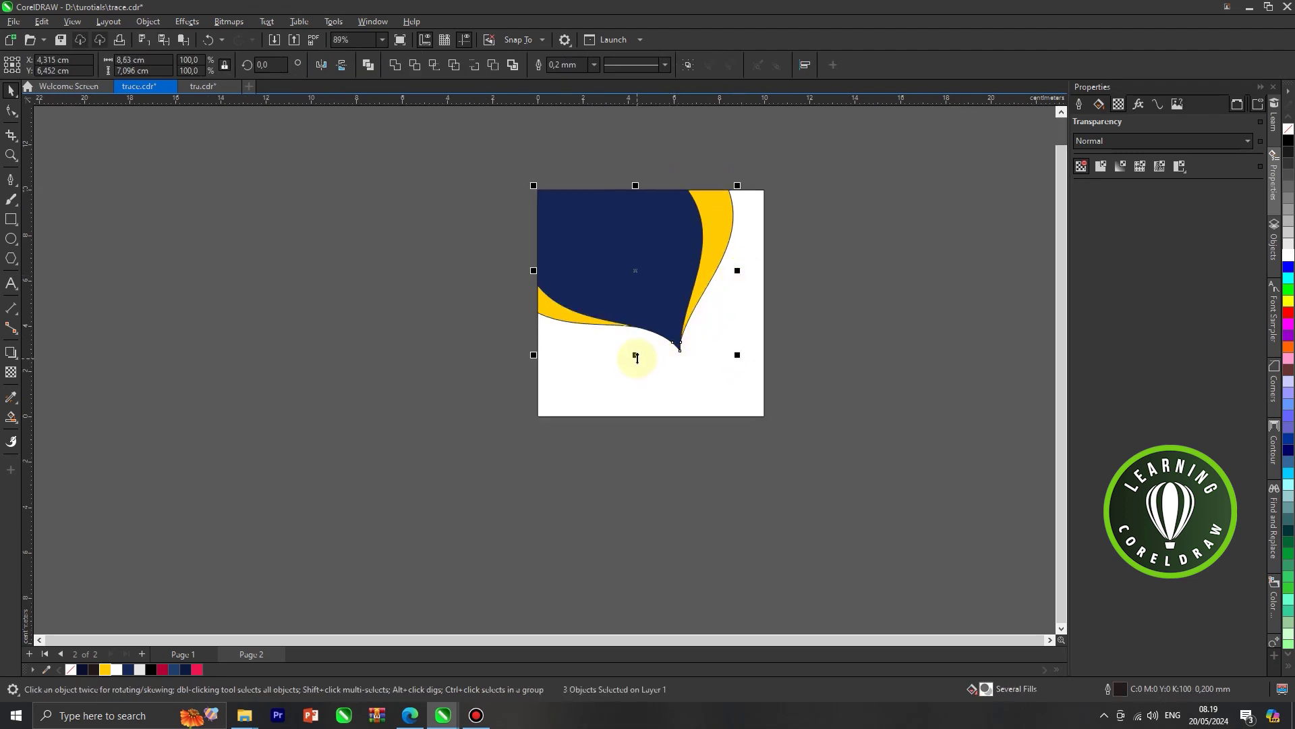
{"action": "left_click_drag", "start_coordinate": [636, 356], "coordinate": [635, 372]}
{"action": "left_click", "coordinate": [846, 320]}
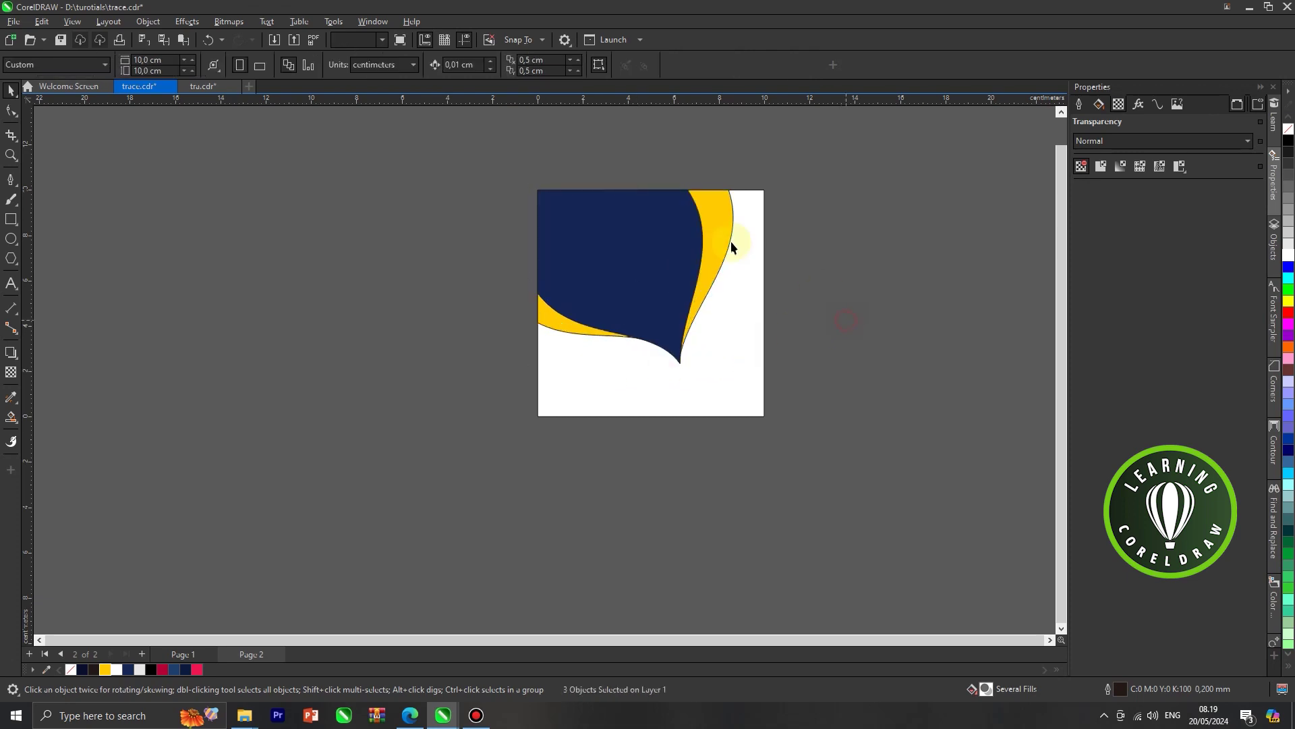
Draw a circle about 4.37 cm in diameter over the pointed tip of the dark blue shape.
{"action": "scroll", "coordinate": [812, 260], "scroll_direction": "down", "scroll_amount": 2}
{"action": "scroll", "coordinate": [792, 261], "scroll_direction": "up", "scroll_amount": 1}
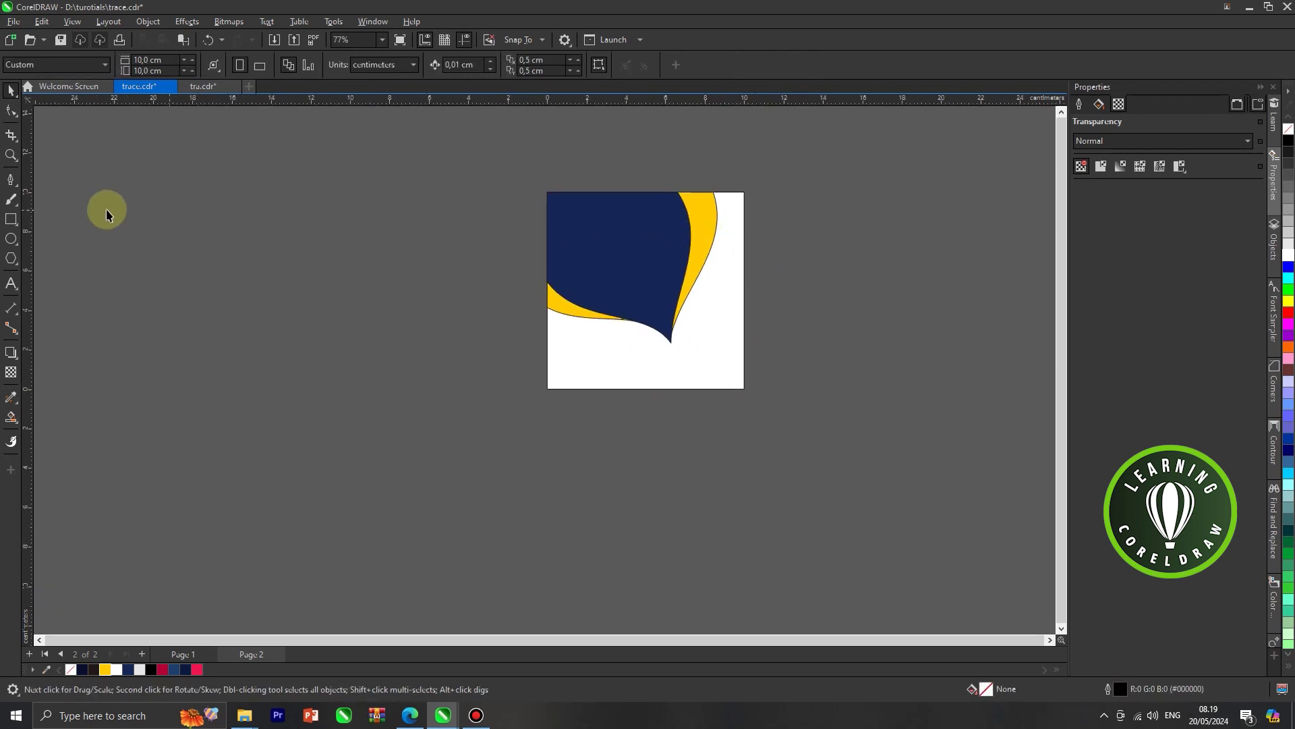
{"action": "left_click", "coordinate": [15, 238]}
{"action": "scroll", "coordinate": [651, 300], "scroll_direction": "up", "scroll_amount": 2}
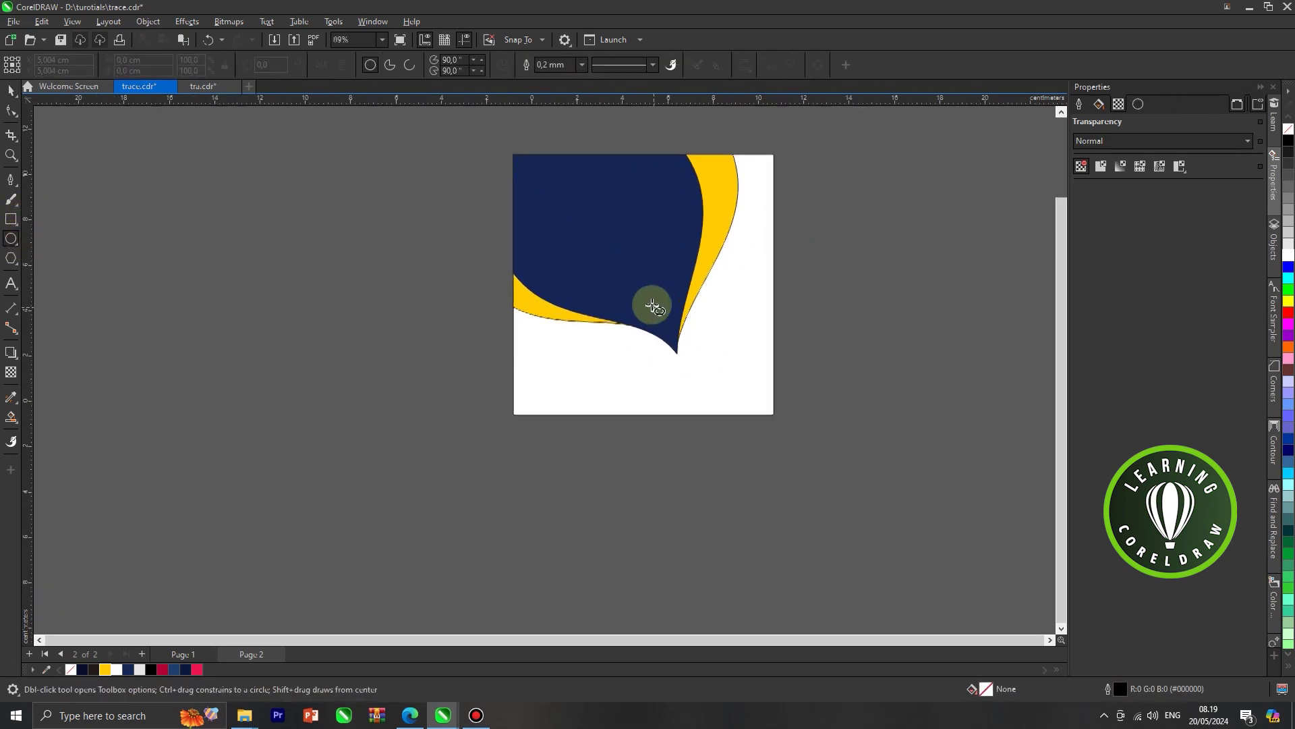
{"action": "left_click_drag", "start_coordinate": [593, 261], "coordinate": [710, 357]}
{"action": "left_click", "coordinate": [10, 89]}
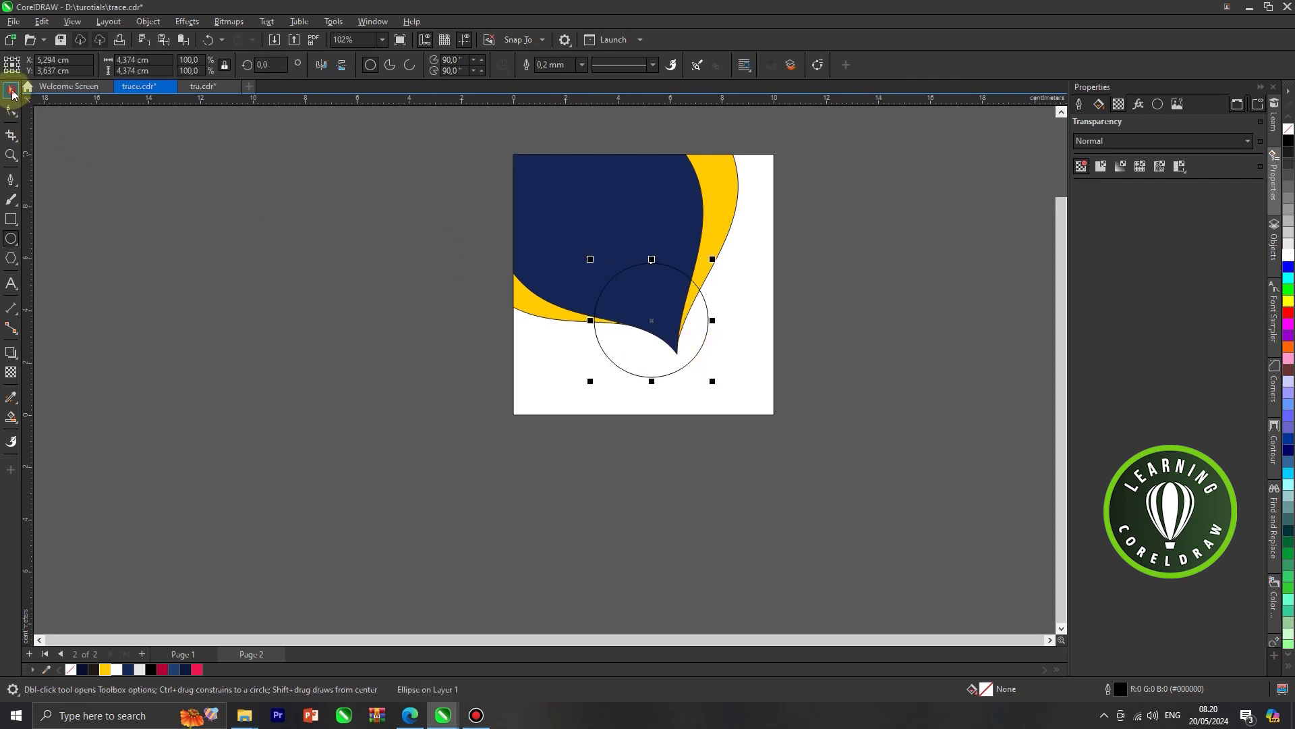
Fill the circle with white and position its centre at about X 5.17 cm, Y 3.75 cm.
{"action": "scroll", "coordinate": [647, 296], "scroll_direction": "up", "scroll_amount": 1}
{"action": "left_click_drag", "start_coordinate": [658, 296], "coordinate": [650, 295]}
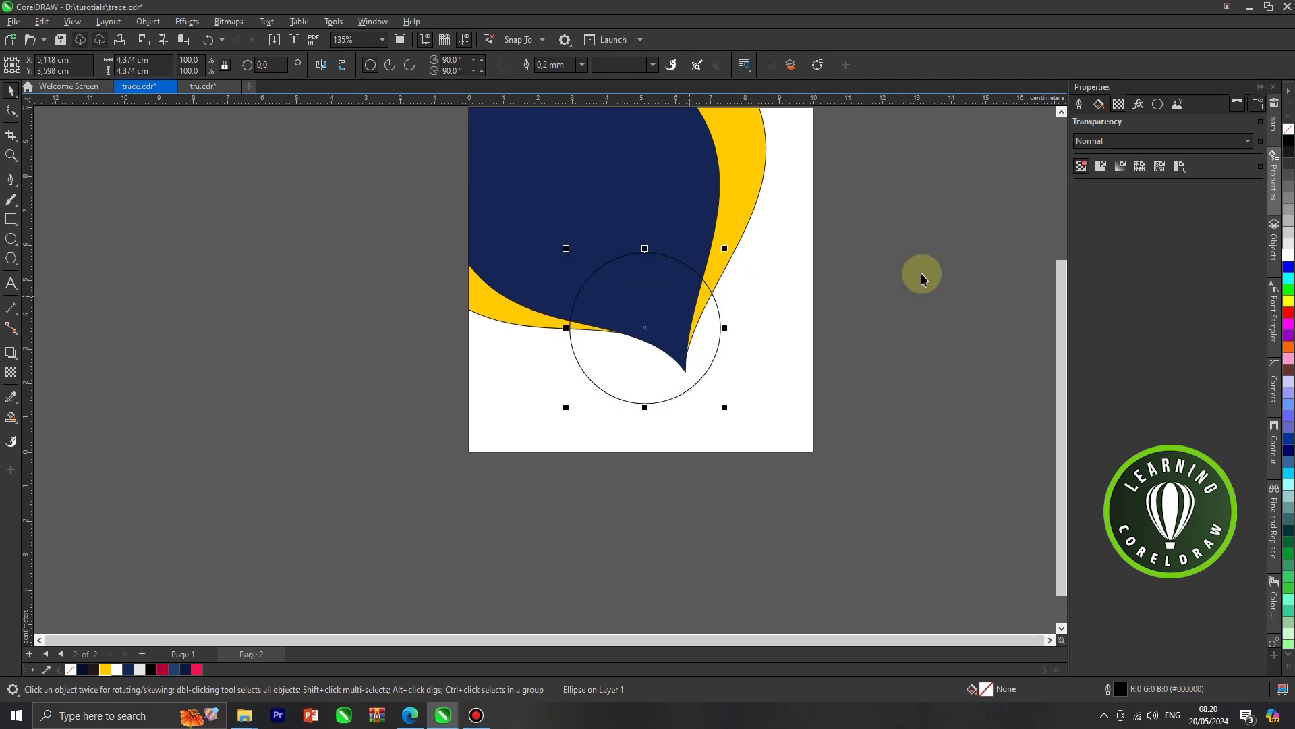
{"action": "left_click", "coordinate": [1289, 255]}
{"action": "left_click", "coordinate": [934, 270]}
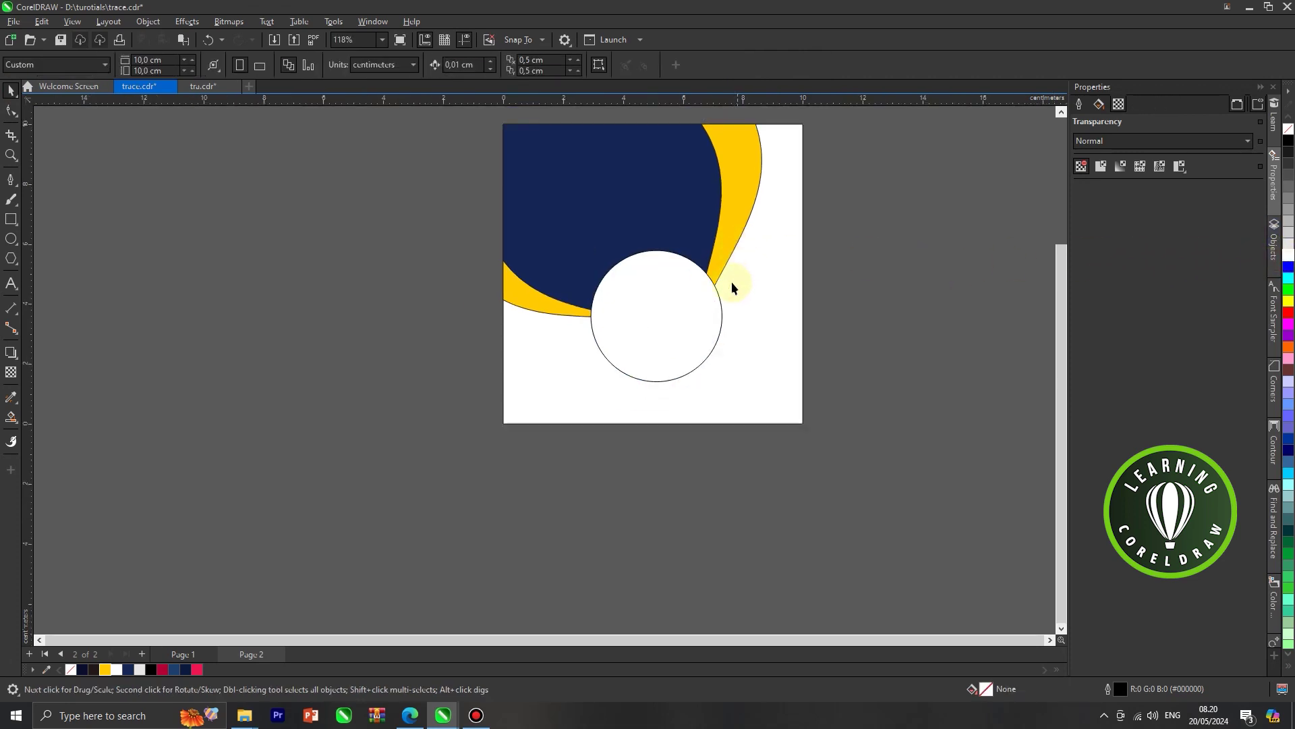
{"action": "scroll", "coordinate": [663, 333], "scroll_direction": "up", "scroll_amount": 1}
{"action": "left_click", "coordinate": [671, 325]}
{"action": "left_click_drag", "start_coordinate": [670, 317], "coordinate": [670, 316]}
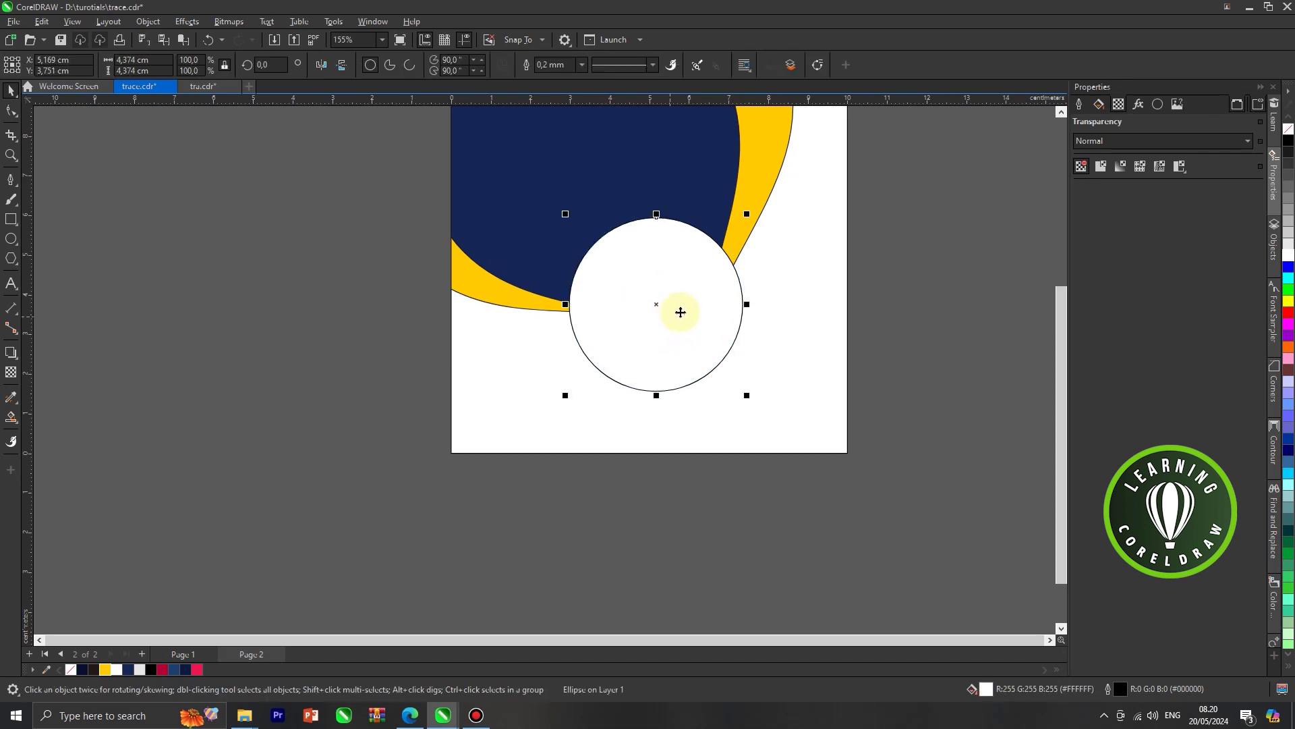
{"action": "scroll", "coordinate": [679, 303], "scroll_direction": "down", "scroll_amount": 2}
{"action": "scroll", "coordinate": [733, 249], "scroll_direction": "up", "scroll_amount": 2}
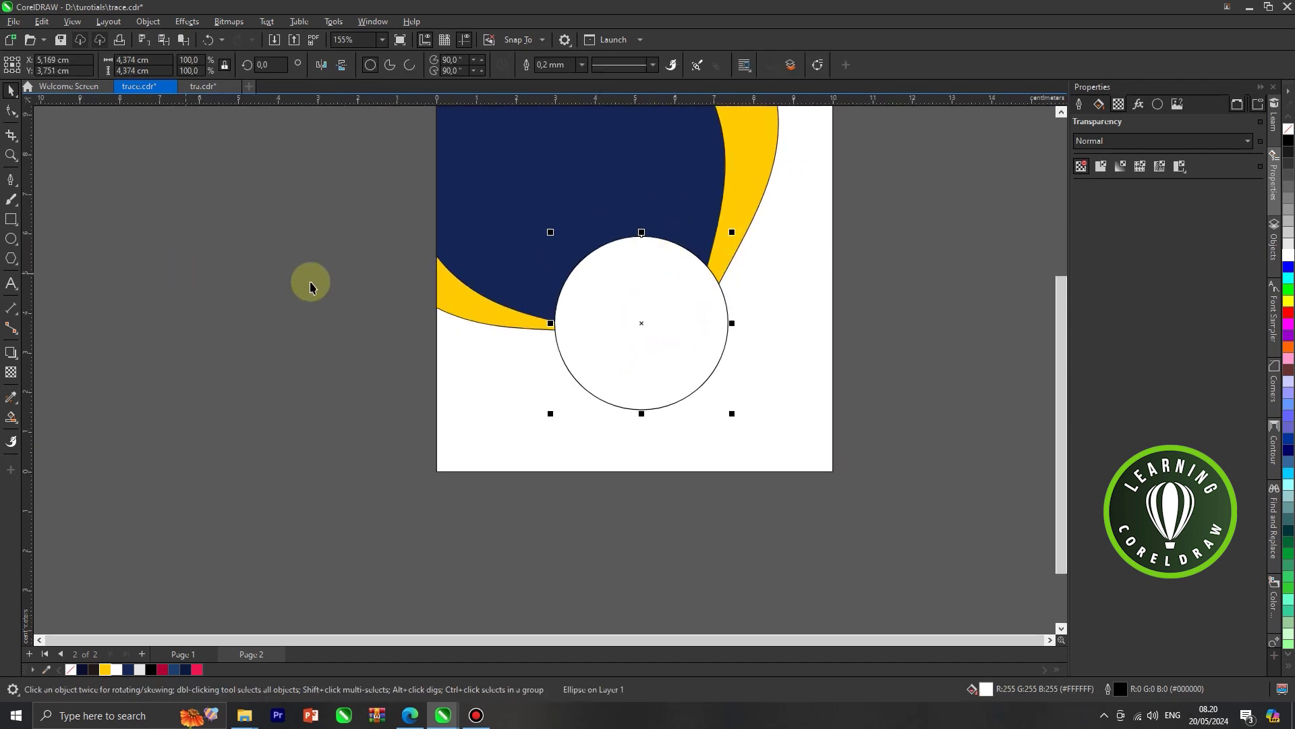
Add a one-step inward contour to the white circle with an offset of about 0.424 cm.
{"action": "left_click", "coordinate": [9, 372]}
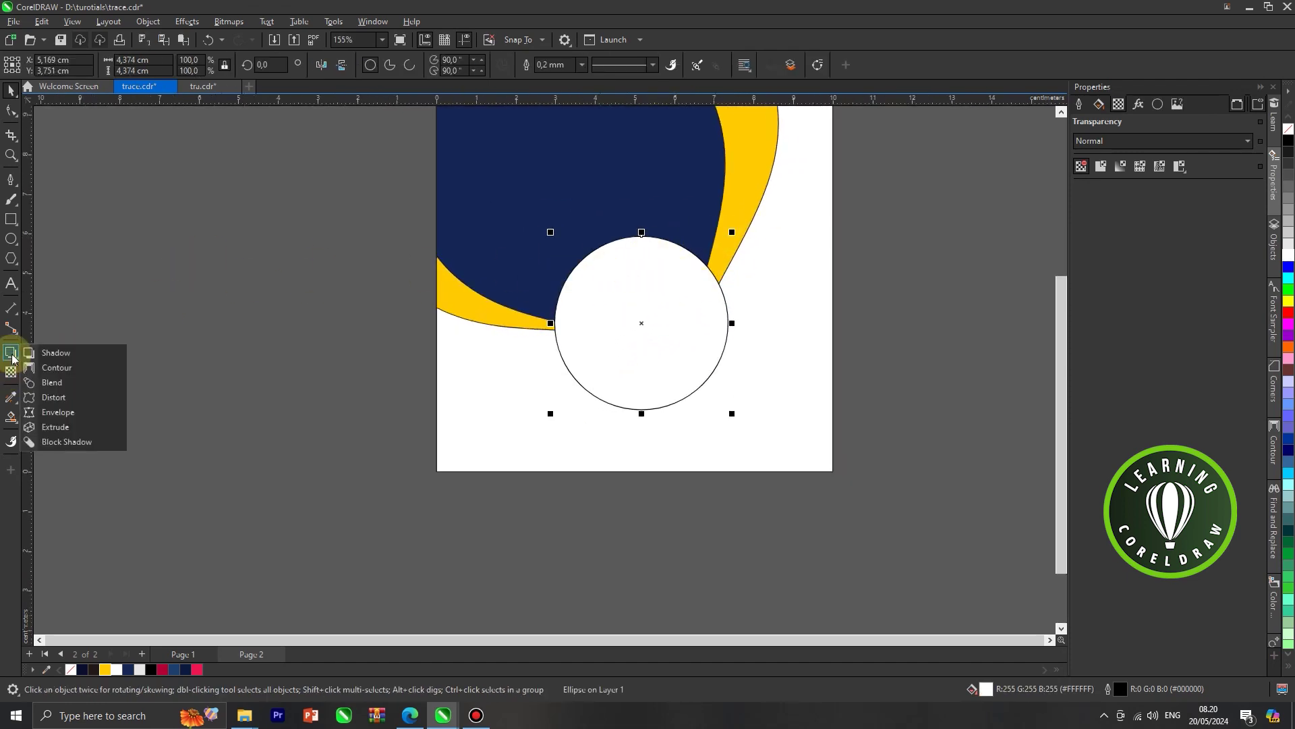
{"action": "left_click", "coordinate": [55, 369]}
{"action": "scroll", "coordinate": [555, 323], "scroll_direction": "up", "scroll_amount": 1}
{"action": "left_click_drag", "start_coordinate": [559, 322], "coordinate": [572, 323]}
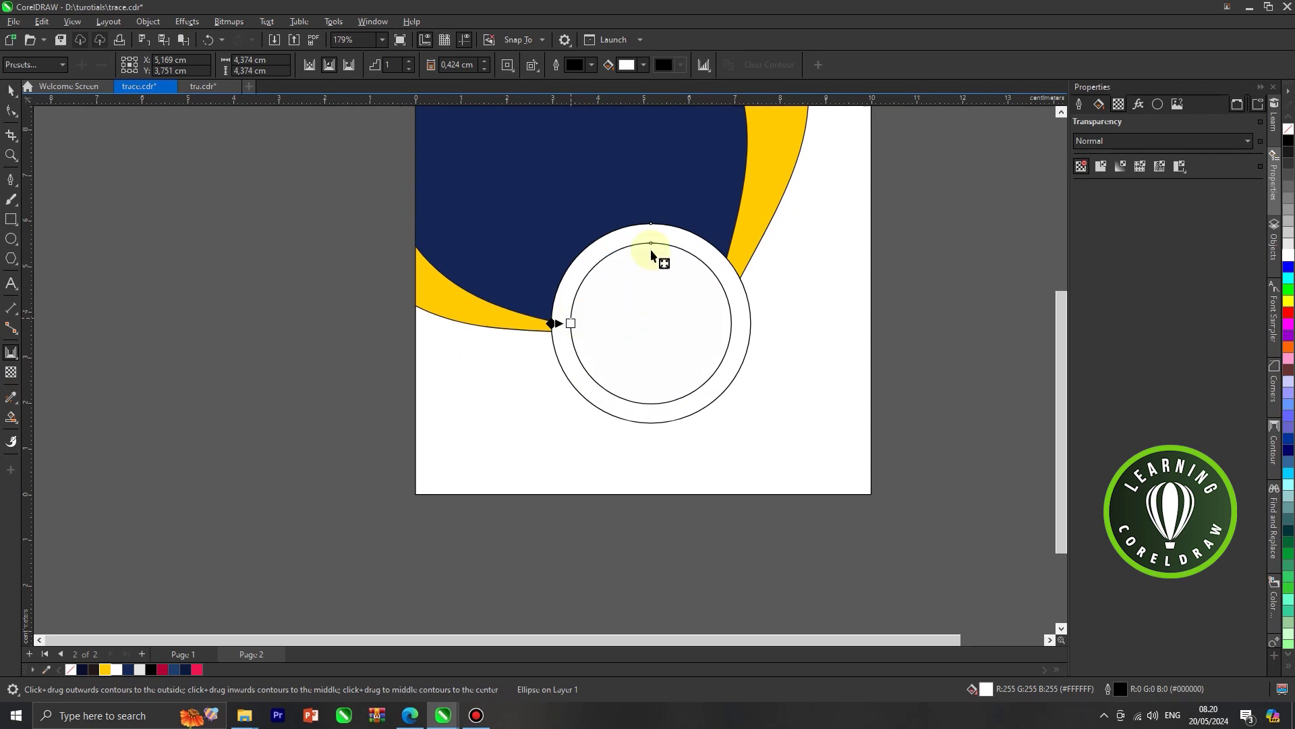
Break the contour apart from the white circle so the inner circle becomes a separate object.
{"action": "scroll", "coordinate": [652, 255], "scroll_direction": "down", "scroll_amount": 2}
{"action": "right_click", "coordinate": [659, 281]}
{"action": "left_click", "coordinate": [679, 290]}
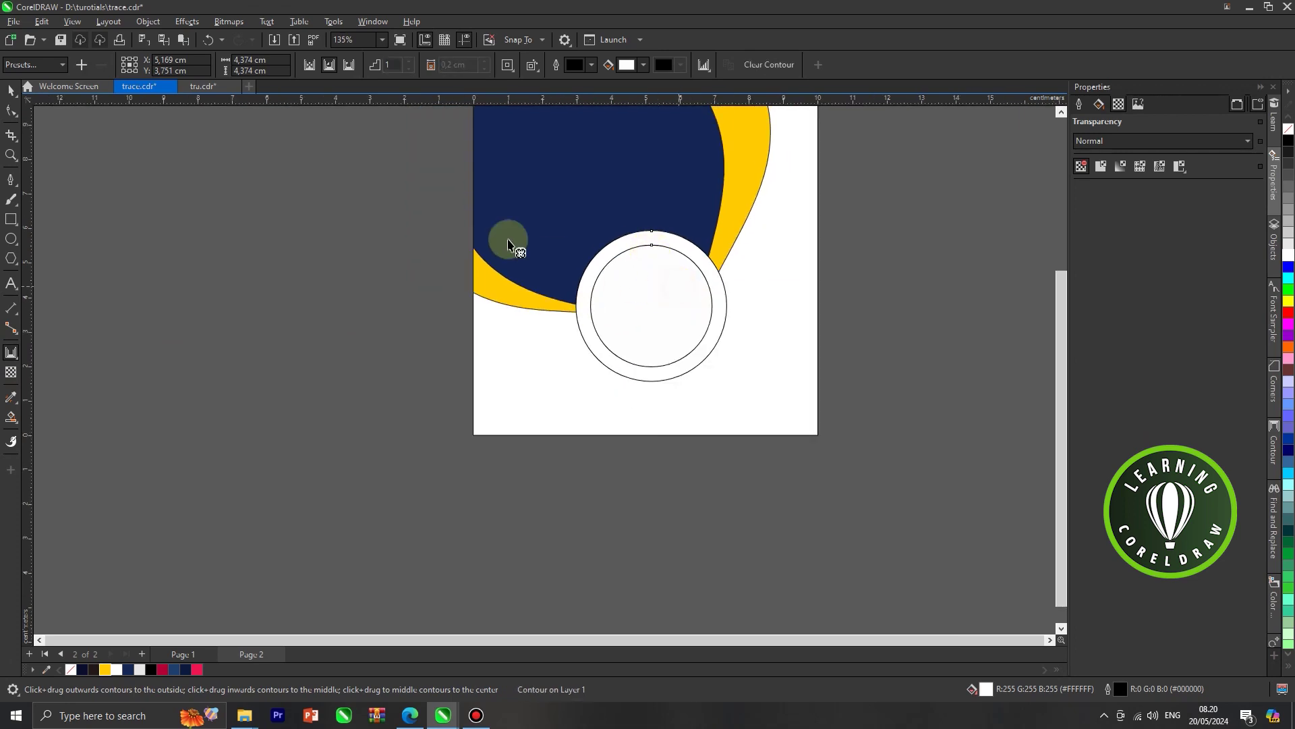
{"action": "left_click", "coordinate": [12, 90]}
Copy the 4.374 cm circle, paste it in place, and scale the copy from its centre to about 5.69 cm.
{"action": "scroll", "coordinate": [676, 263], "scroll_direction": "up", "scroll_amount": 2}
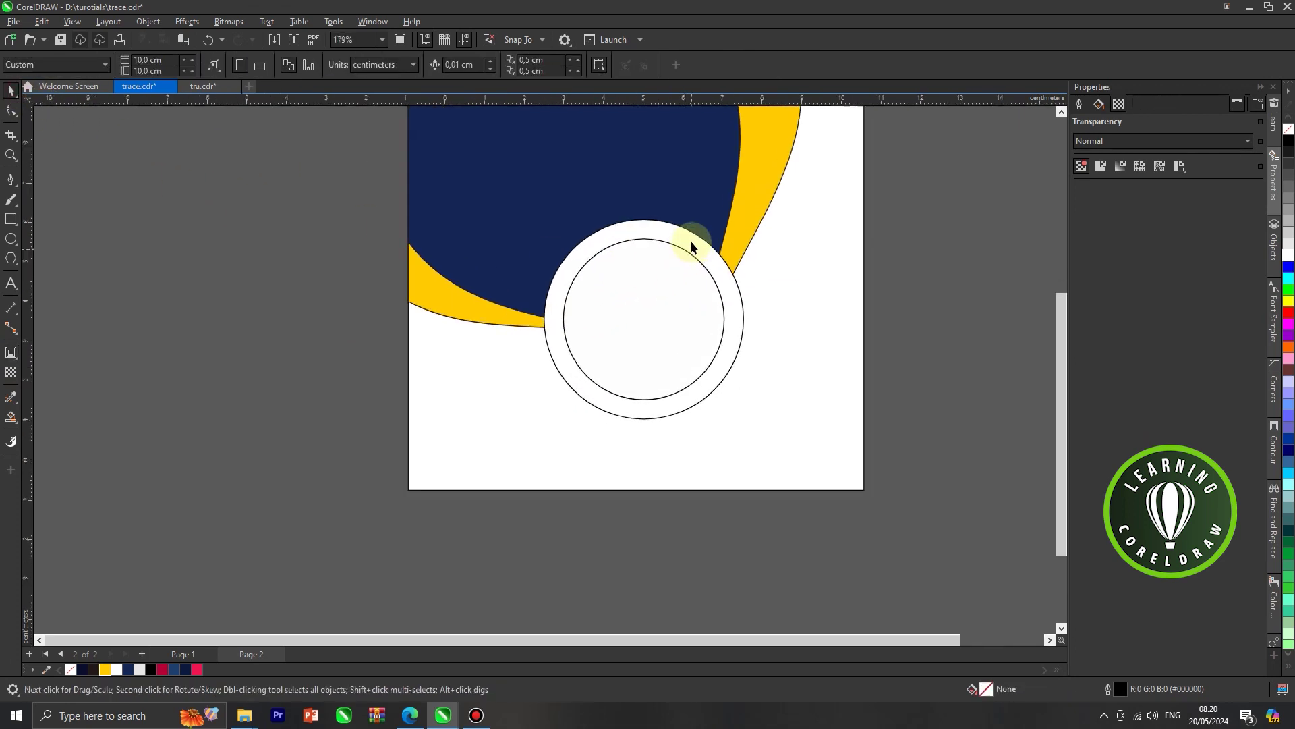
{"action": "left_click", "coordinate": [681, 229]}
{"action": "right_click", "coordinate": [681, 230]}
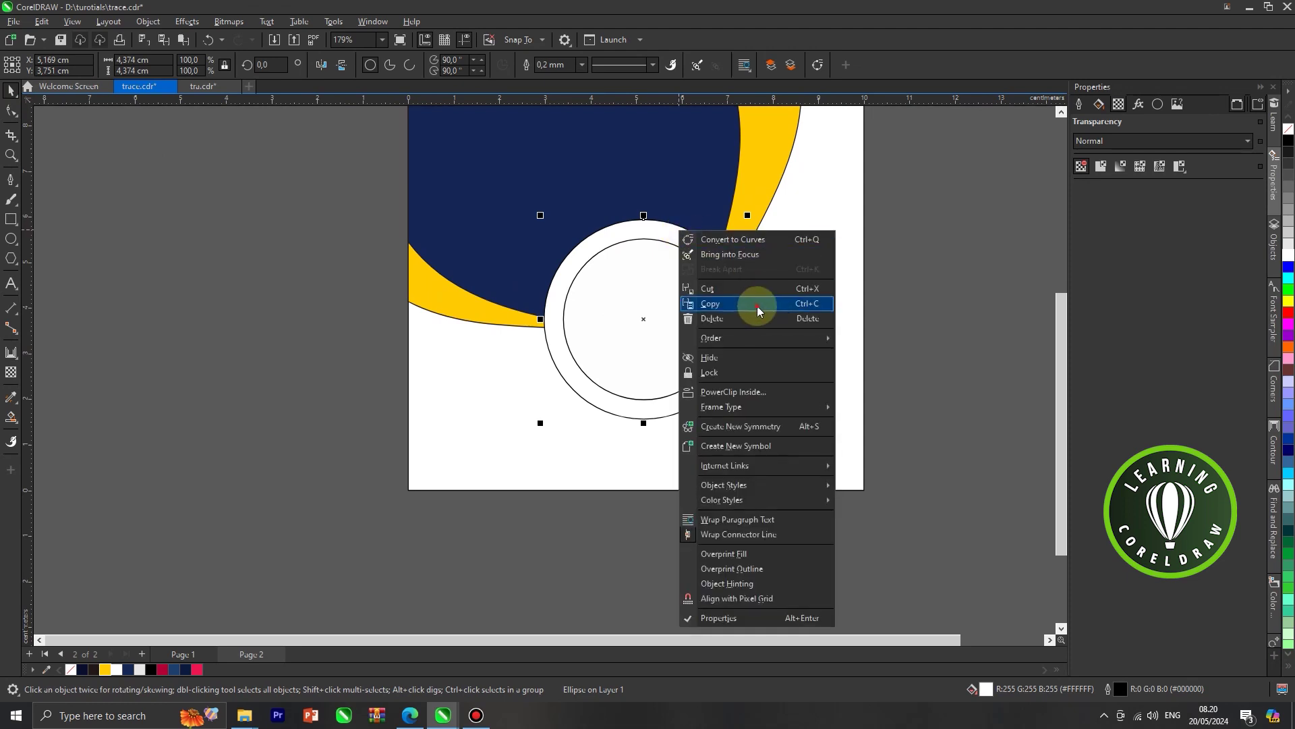
{"action": "left_click", "coordinate": [757, 303]}
{"action": "right_click", "coordinate": [908, 262]}
{"action": "left_click", "coordinate": [964, 362]}
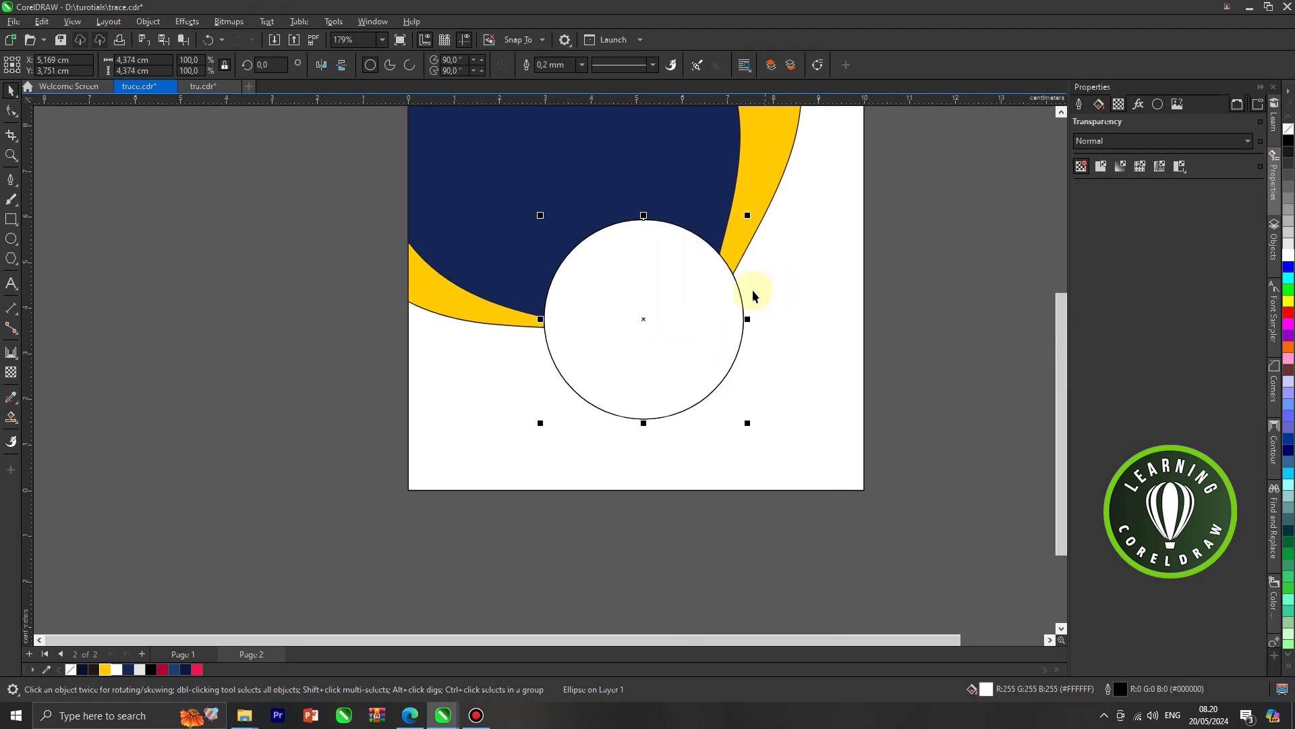
{"action": "scroll", "coordinate": [752, 289], "scroll_direction": "down", "scroll_amount": 2}
{"action": "left_click_drag", "start_coordinate": [753, 234], "coordinate": [789, 216]}
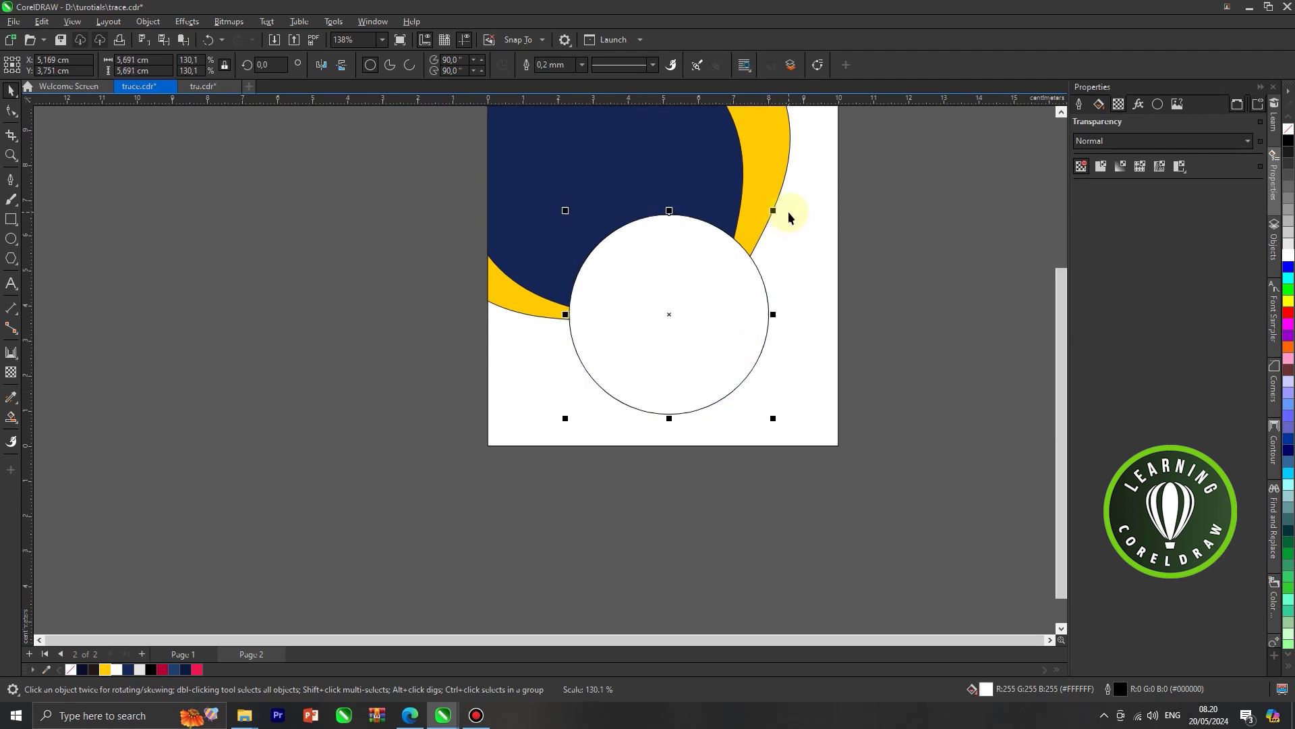
Place the enlarged white circle behind the two smaller circles.
{"action": "left_click", "coordinate": [709, 282]}
{"action": "right_click", "coordinate": [712, 282]}
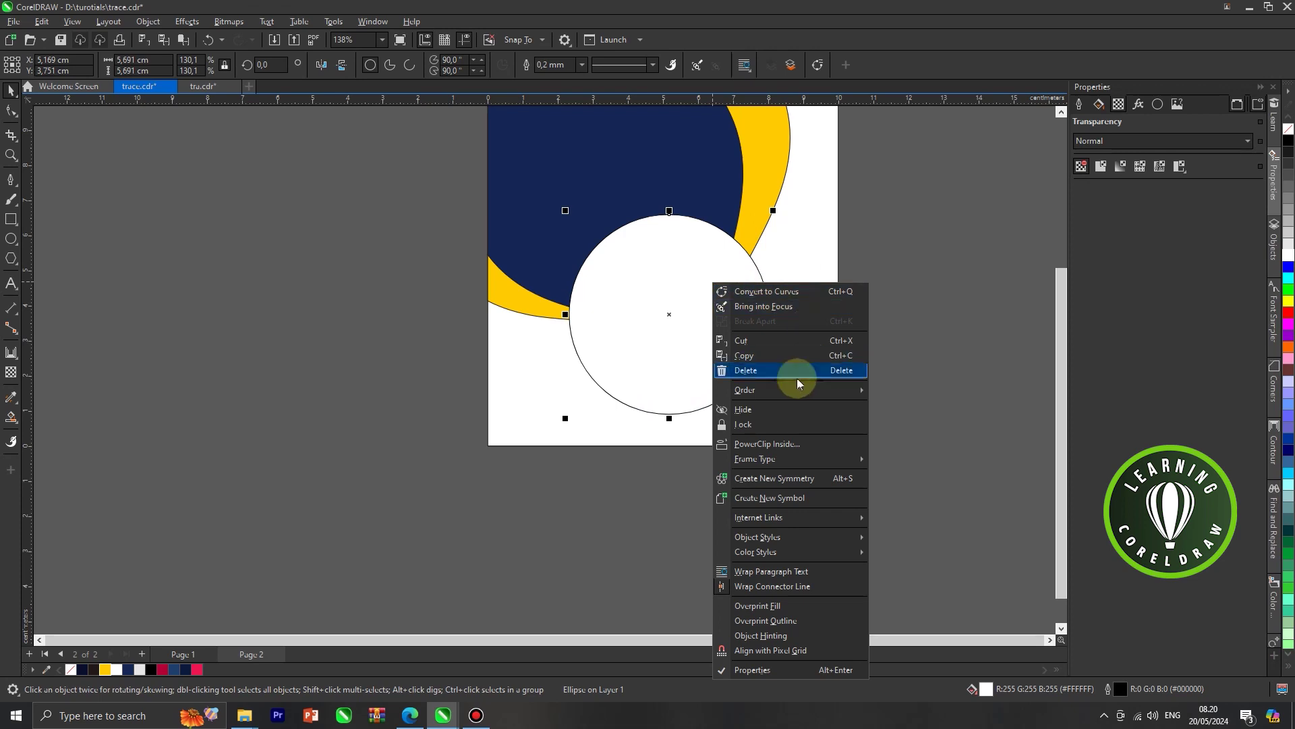
{"action": "mouse_move", "coordinate": [788, 390]}
{"action": "left_click", "coordinate": [901, 492]}
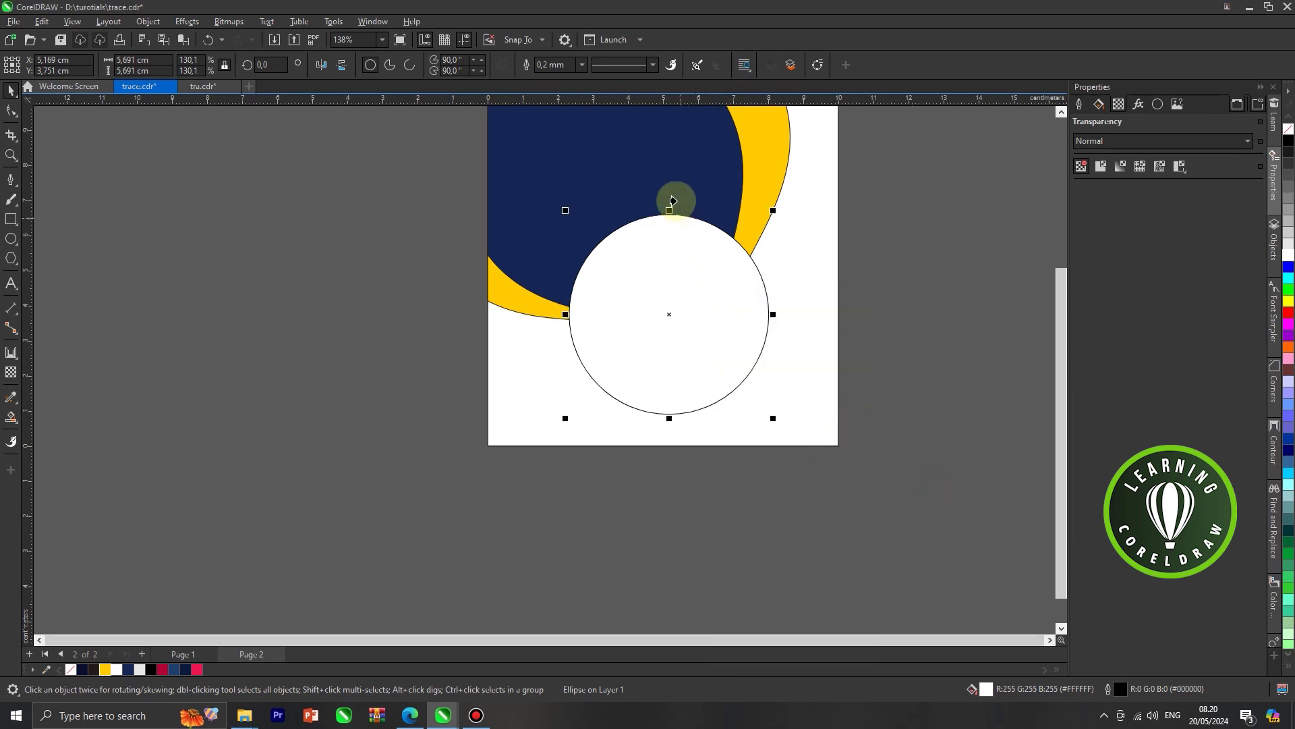
{"action": "left_click", "coordinate": [876, 265]}
Align the bottom edge of the enlarged circle with the bottom edge of the 4.374 cm circle.
{"action": "left_click", "coordinate": [746, 270]}
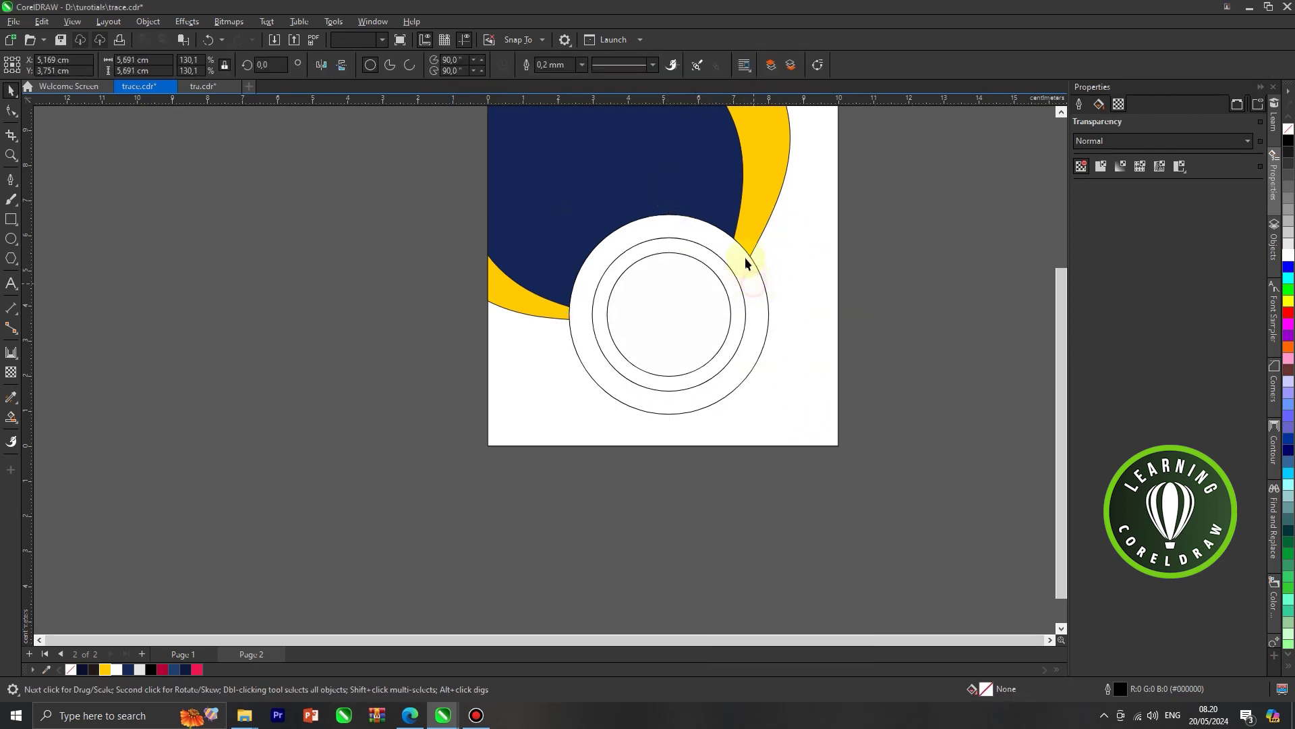
{"action": "scroll", "coordinate": [759, 297], "scroll_direction": "up", "scroll_amount": 2}
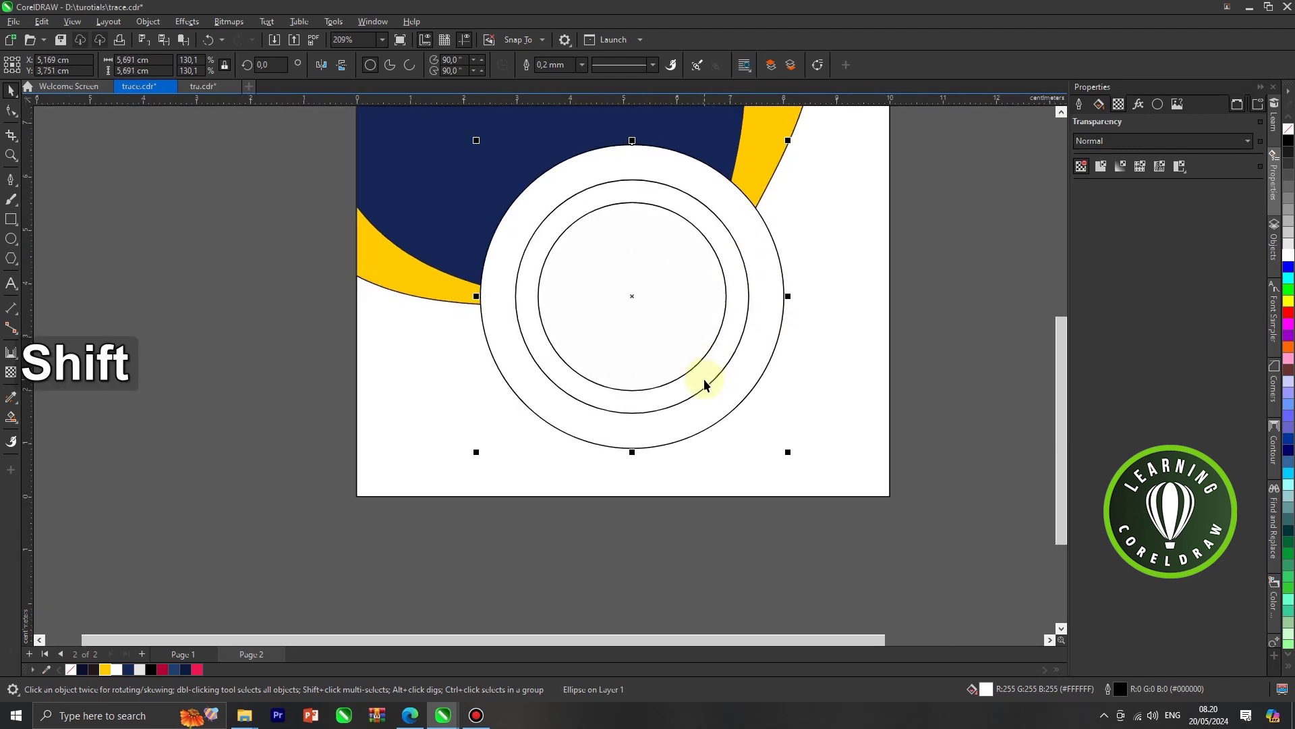
{"action": "left_click", "coordinate": [704, 378], "text": "shift"}
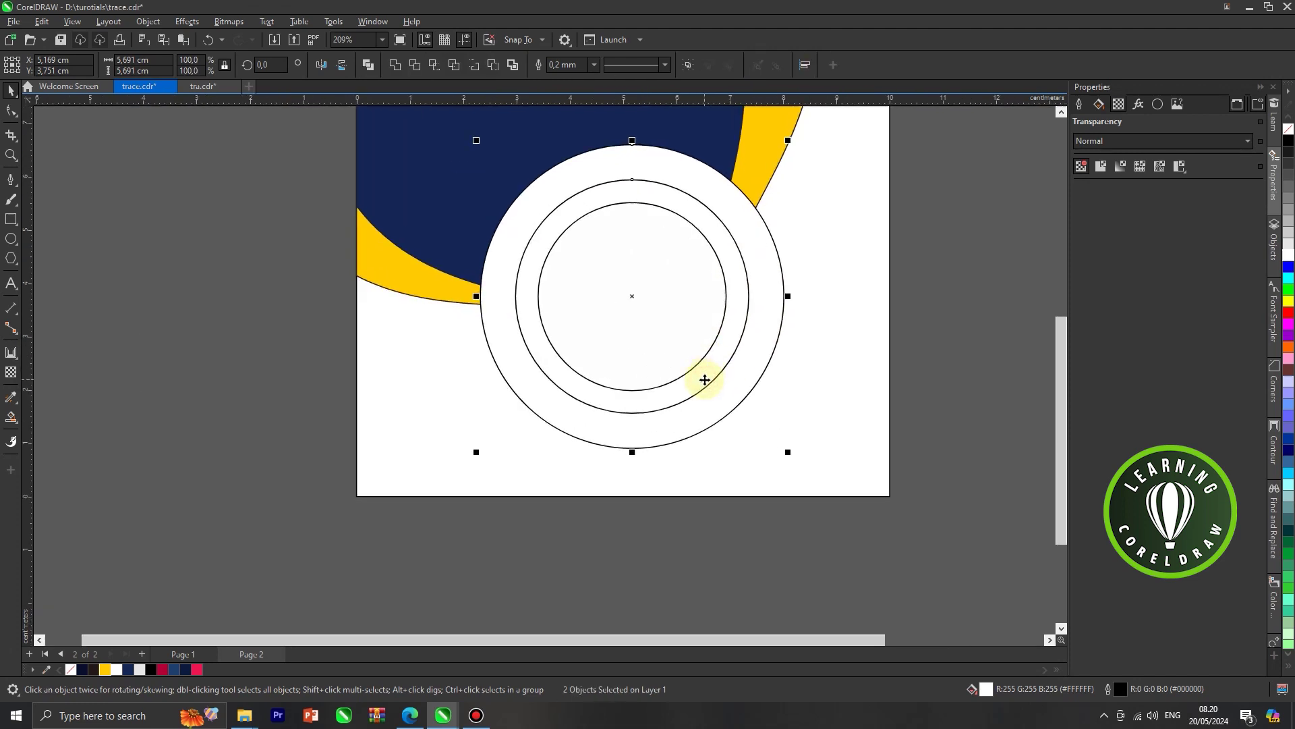
{"action": "scroll", "coordinate": [705, 380], "scroll_direction": "down", "scroll_amount": 2}
{"action": "left_click", "coordinate": [896, 326]}
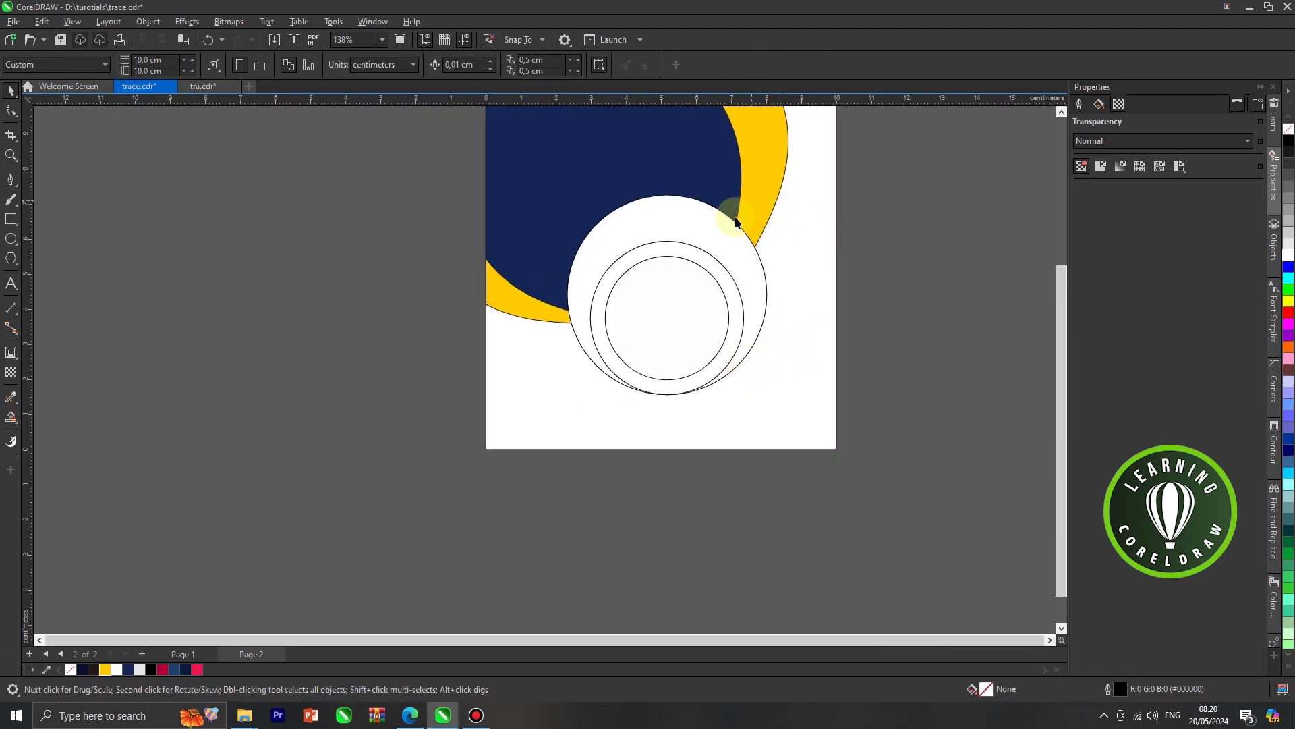
Add a one-step outward contour around the enlarged circle, making an outer ring about 6.54 cm in diameter.
{"action": "left_click", "coordinate": [746, 259]}
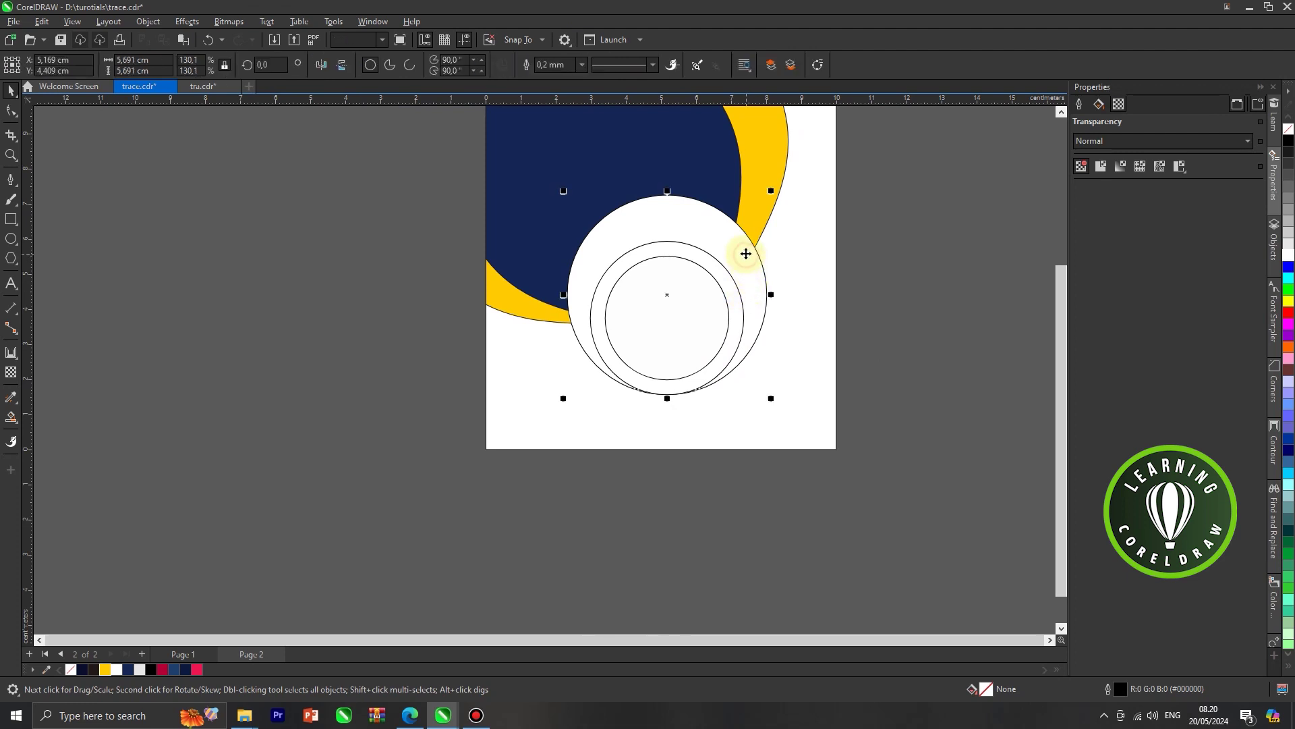
{"action": "left_click", "coordinate": [11, 351]}
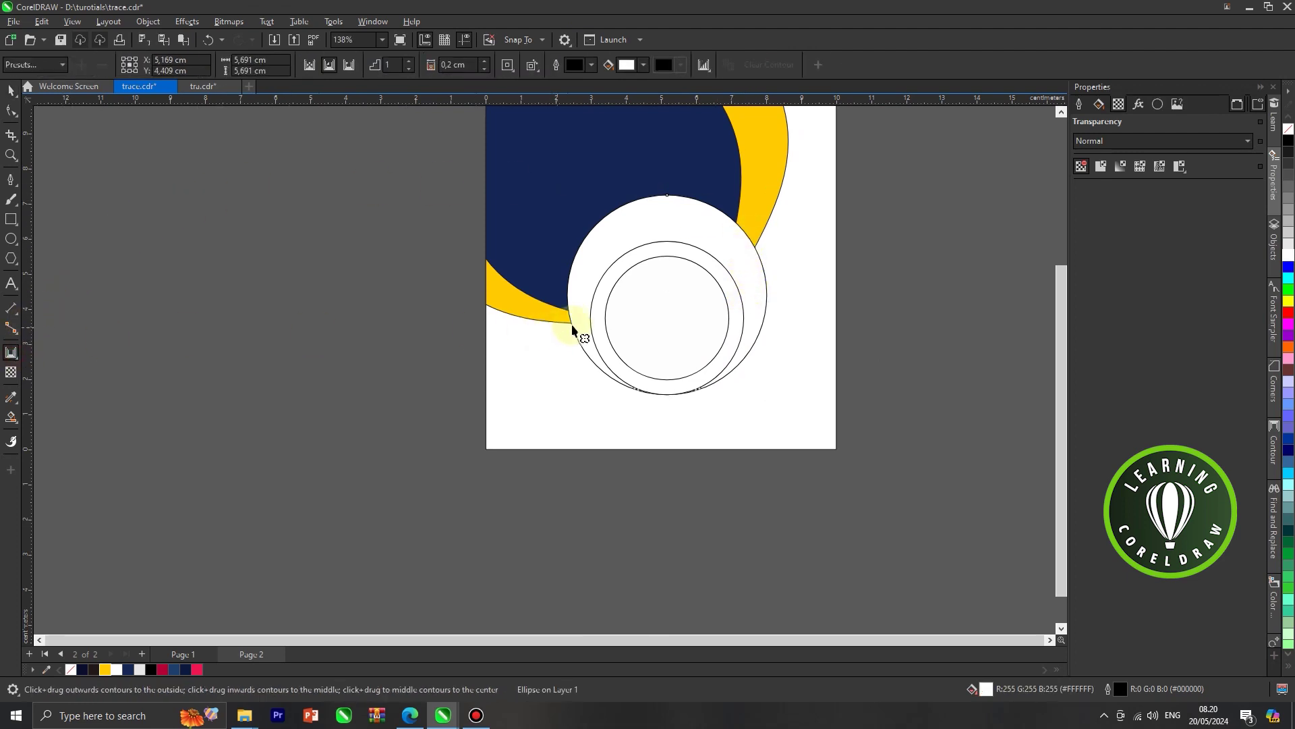
{"action": "scroll", "coordinate": [567, 320], "scroll_direction": "up", "scroll_amount": 1}
{"action": "left_click_drag", "start_coordinate": [569, 318], "coordinate": [587, 338]}
{"action": "scroll", "coordinate": [734, 292], "scroll_direction": "down", "scroll_amount": 1}
Break the outward contour apart from the enlarged circle.
{"action": "right_click", "coordinate": [782, 240]}
{"action": "left_click", "coordinate": [812, 249]}
{"action": "left_click", "coordinate": [15, 93]}
{"action": "left_click", "coordinate": [266, 205]}
Fill the 5.691 cm circle inside the outermost ring with yellow.
{"action": "scroll", "coordinate": [748, 386], "scroll_direction": "up", "scroll_amount": 1}
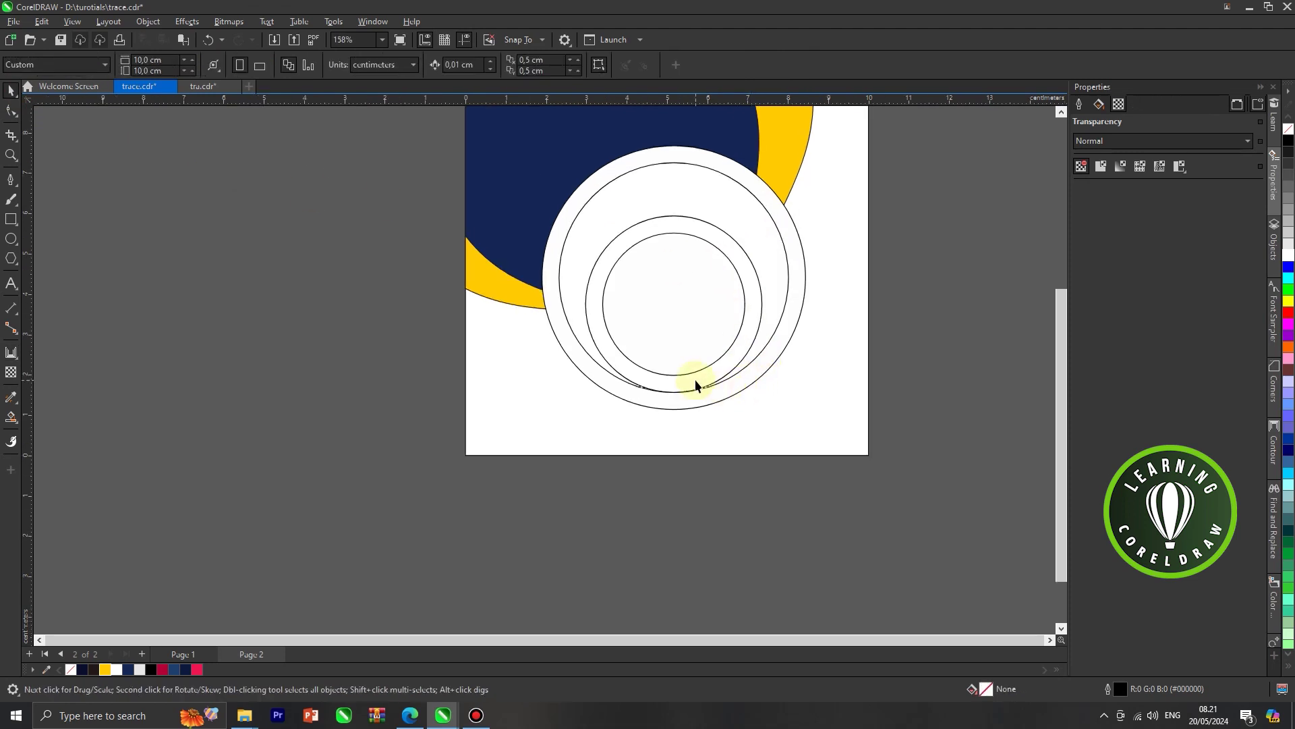
{"action": "left_click_drag", "start_coordinate": [580, 336], "coordinate": [434, 338]}
{"action": "key", "text": "ctrl+z"}
{"action": "left_click", "coordinate": [105, 669]}
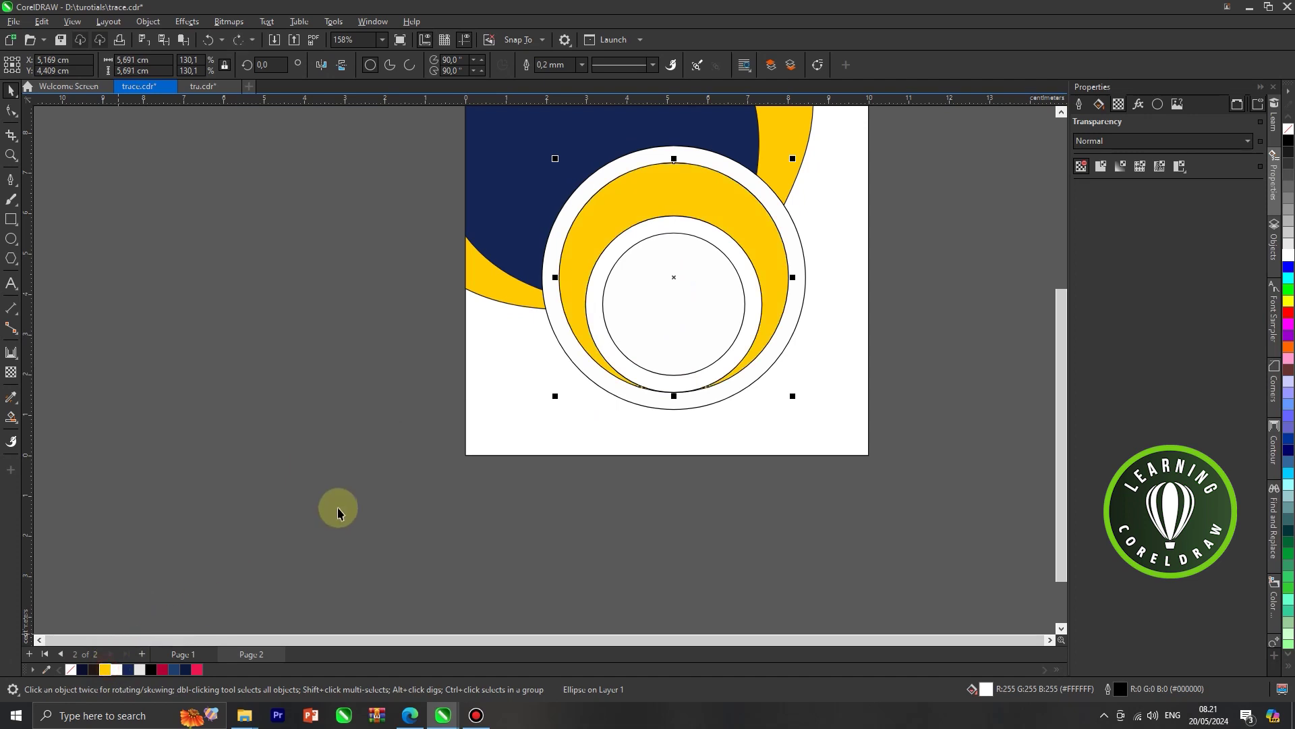
Fill the outermost 6.535 cm circle with dark blue.
{"action": "left_click", "coordinate": [520, 390]}
{"action": "left_click", "coordinate": [566, 348]}
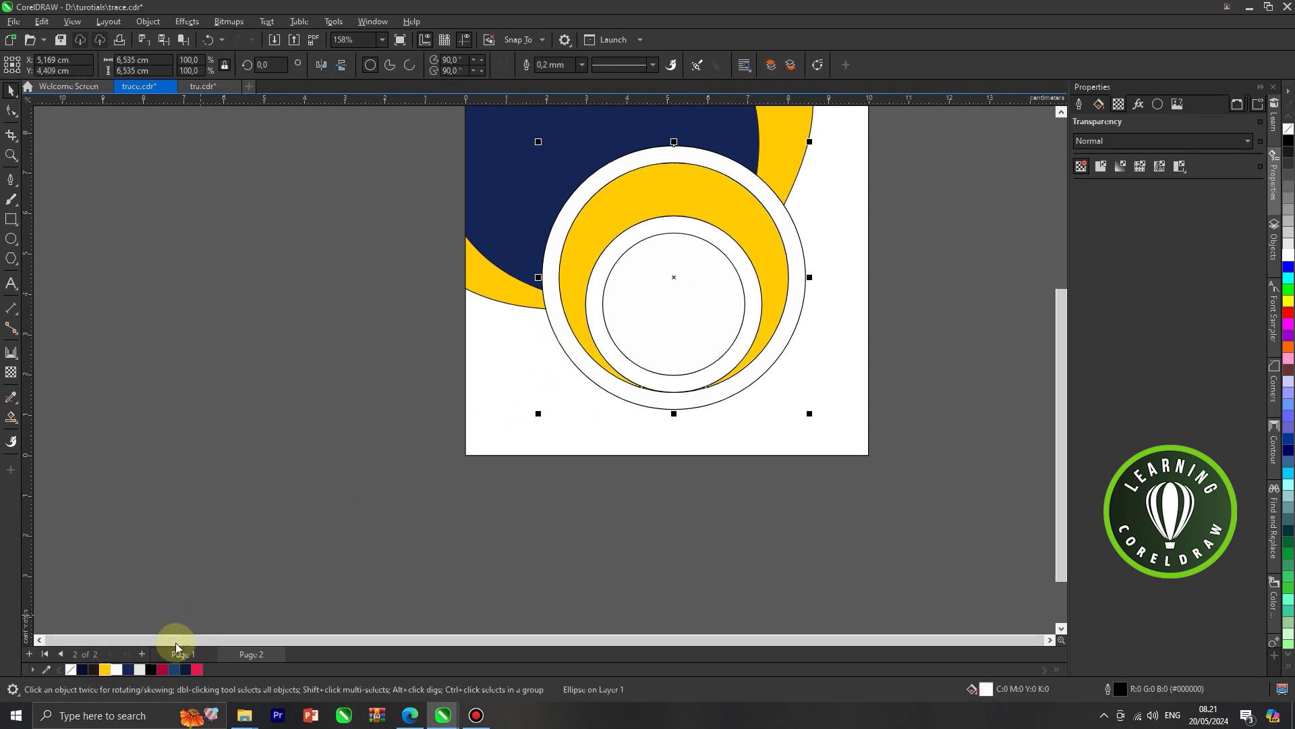
{"action": "left_click", "coordinate": [127, 669]}
{"action": "left_click", "coordinate": [281, 559]}
{"action": "scroll", "coordinate": [524, 428], "scroll_direction": "down", "scroll_amount": 1}
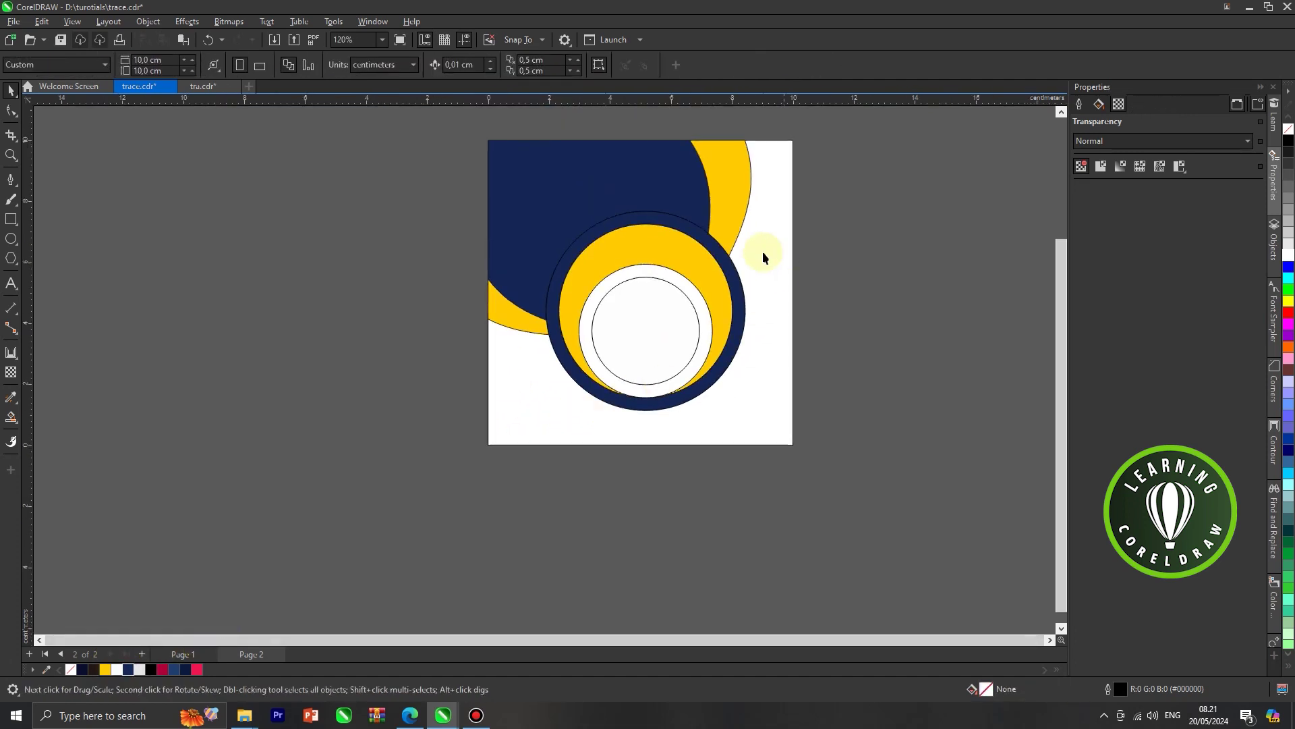
{"action": "scroll", "coordinate": [738, 257], "scroll_direction": "up", "scroll_amount": 1}
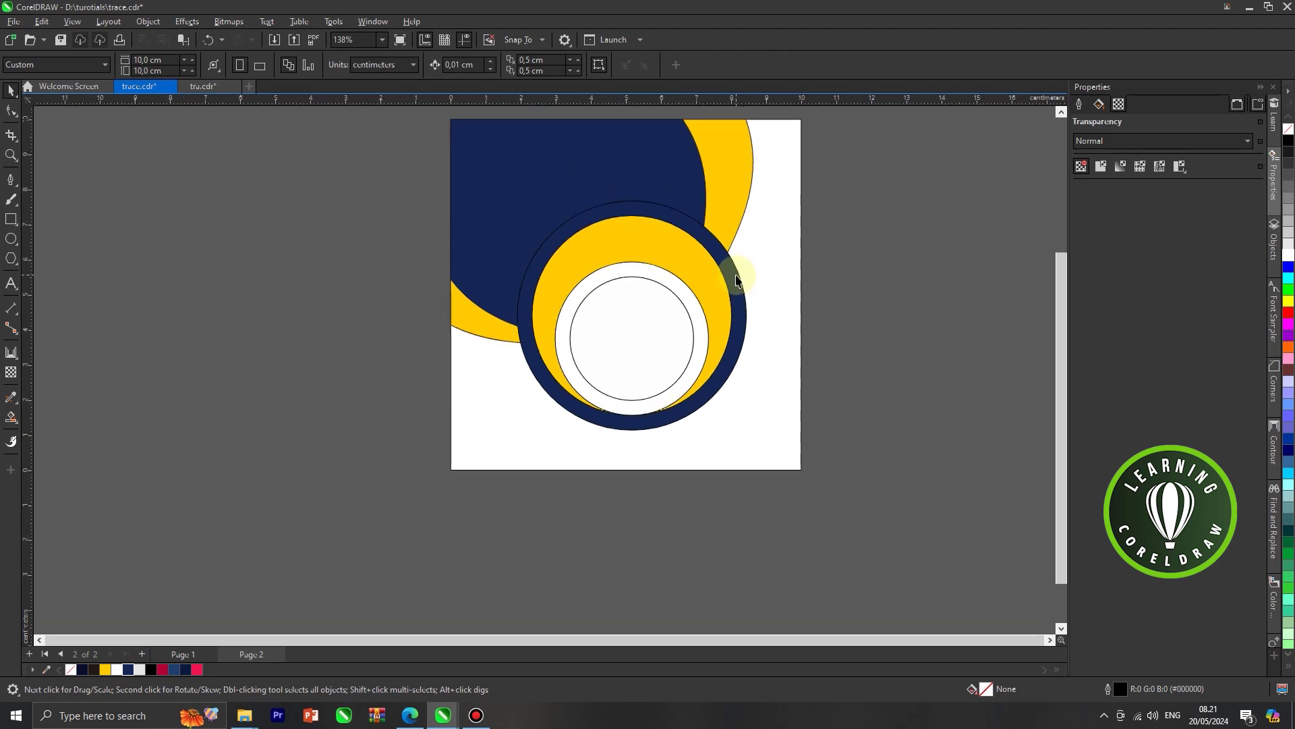
{"action": "left_click", "coordinate": [508, 335]}
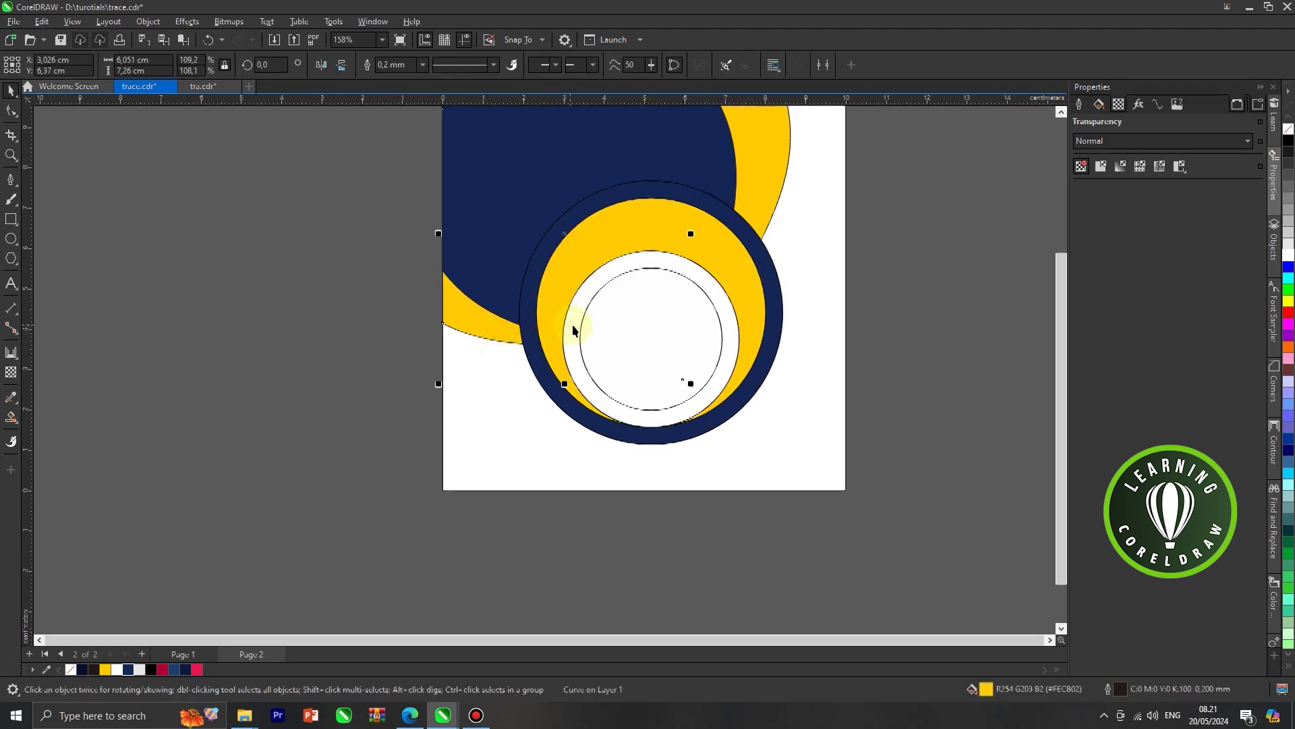
{"action": "left_click", "coordinate": [747, 282]}
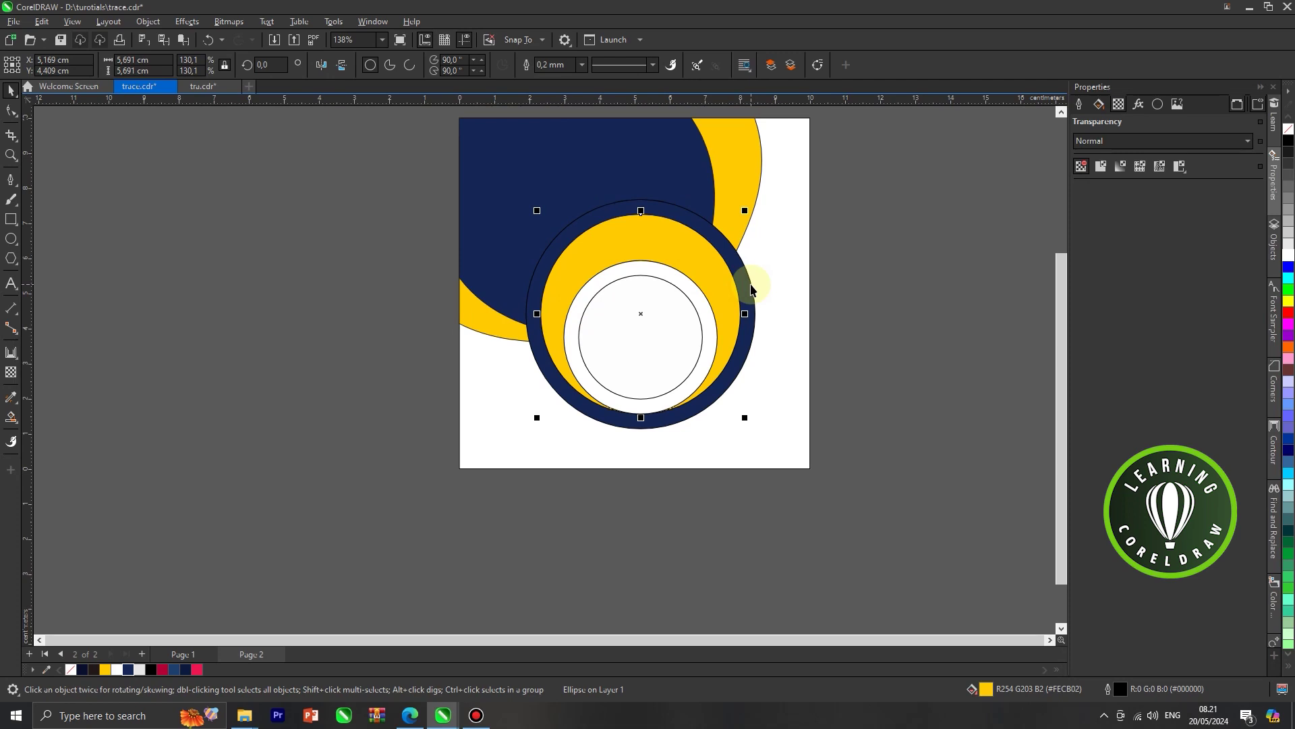
{"action": "left_click", "coordinate": [794, 292]}
Align the right edge of the 5.691 cm yellow circle with the right edge of the outer white circle.
{"action": "left_click", "coordinate": [729, 297]}
{"action": "scroll", "coordinate": [642, 339], "scroll_direction": "up", "scroll_amount": 1}
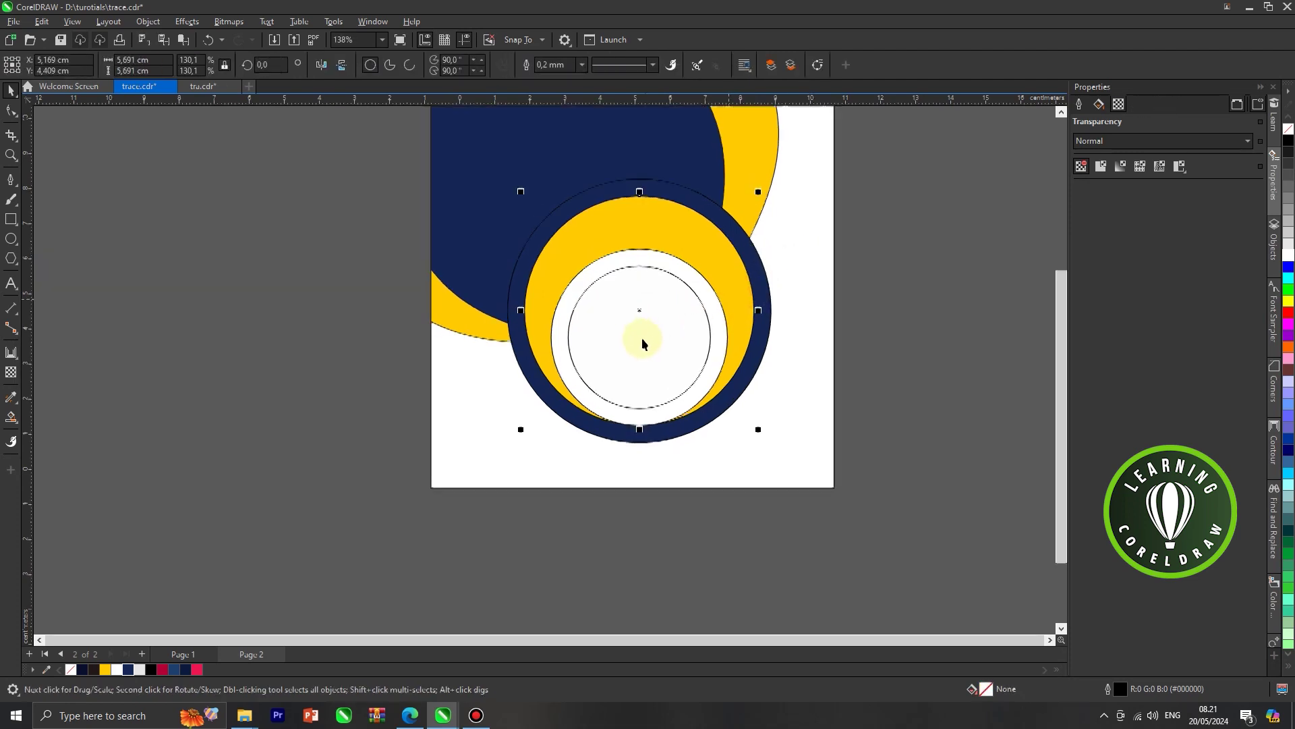
{"action": "left_click", "coordinate": [559, 337], "text": "shift"}
{"action": "left_click", "coordinate": [557, 342], "text": "shift"}
{"action": "left_click_drag", "start_coordinate": [558, 341], "coordinate": [335, 346]}
{"action": "key", "text": "ctrl+z"}
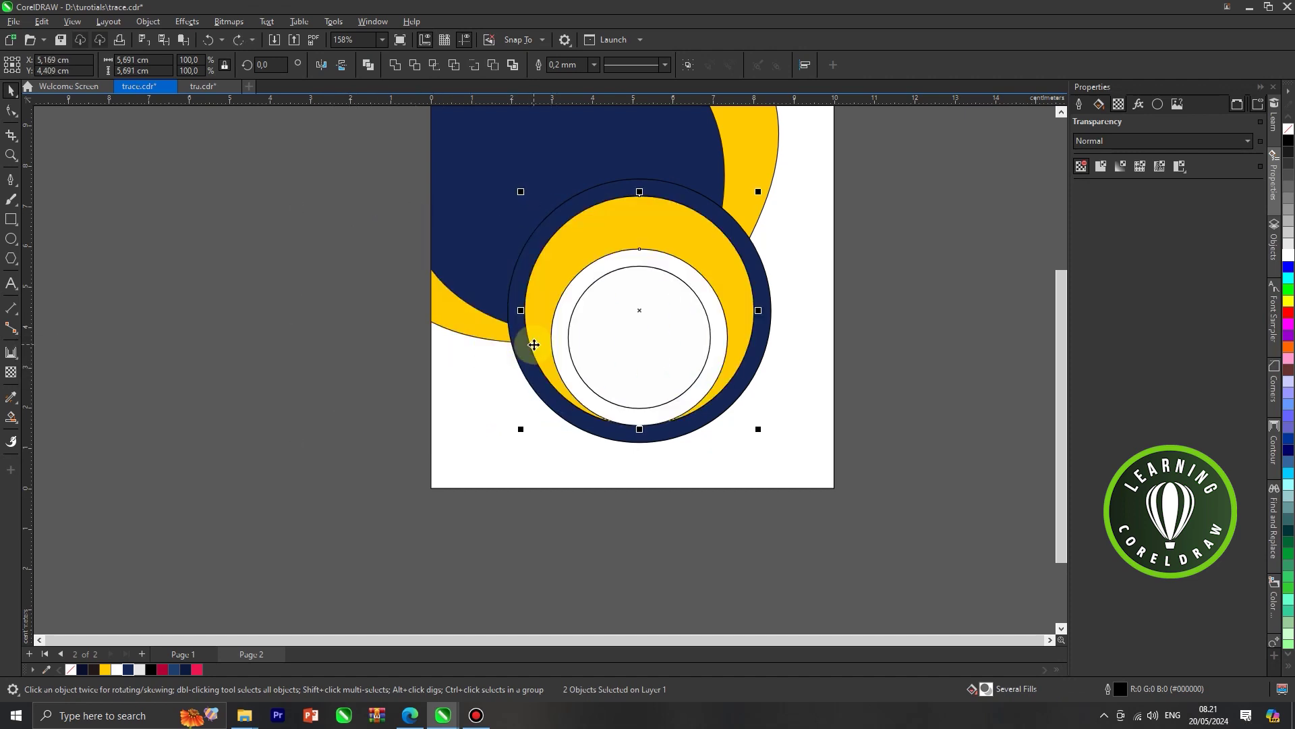
{"action": "key", "text": "l"}
{"action": "key", "text": "ctrl+z"}
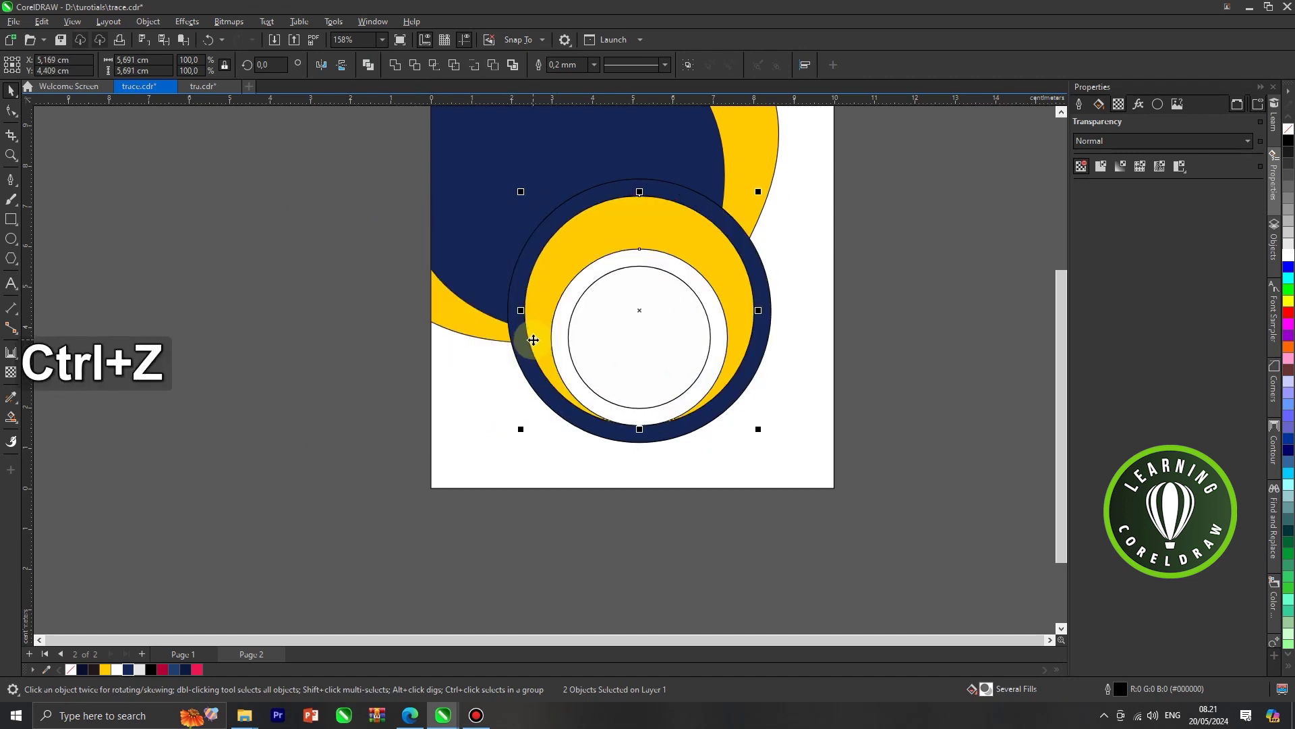
{"action": "key", "text": "r"}
{"action": "scroll", "coordinate": [678, 331], "scroll_direction": "down", "scroll_amount": 1}
{"action": "left_click", "coordinate": [752, 317]}
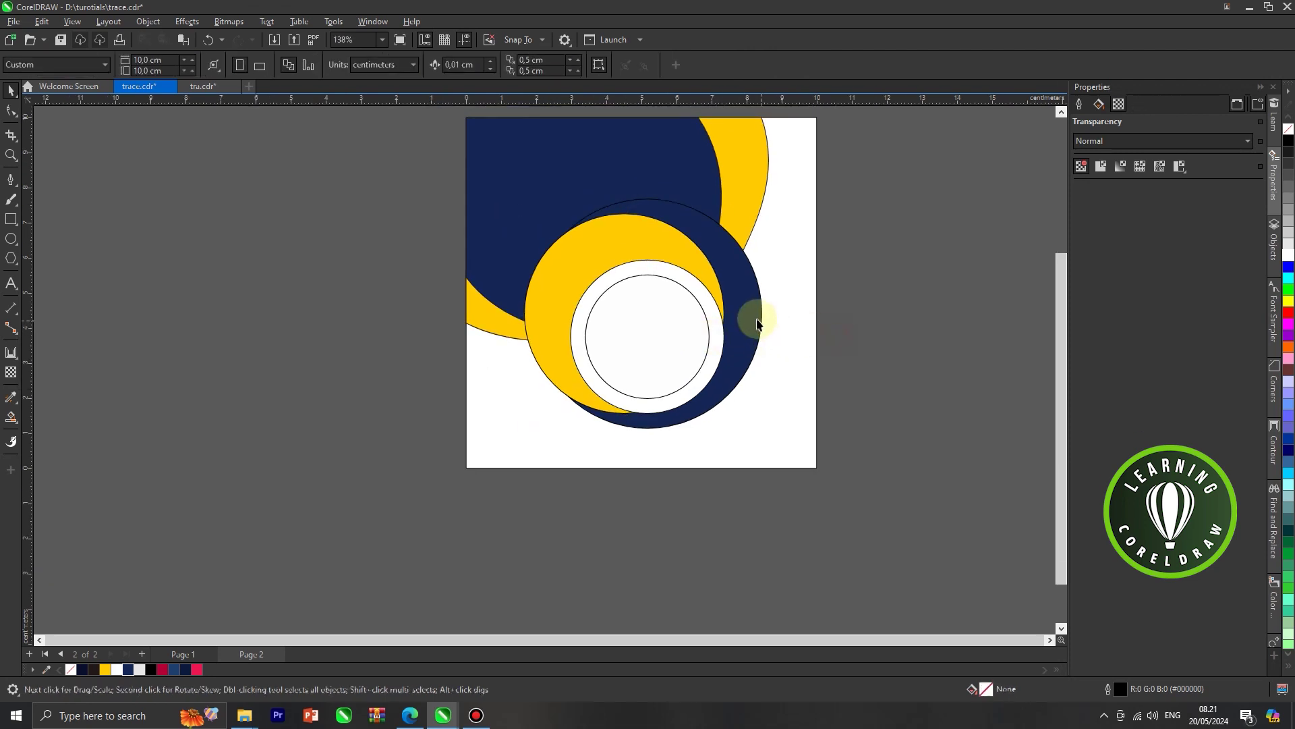
Try to align the right edge of the 6.535 cm dark blue circle with the right edge of the outer white circle.
{"action": "scroll", "coordinate": [694, 285], "scroll_direction": "up", "scroll_amount": 1}
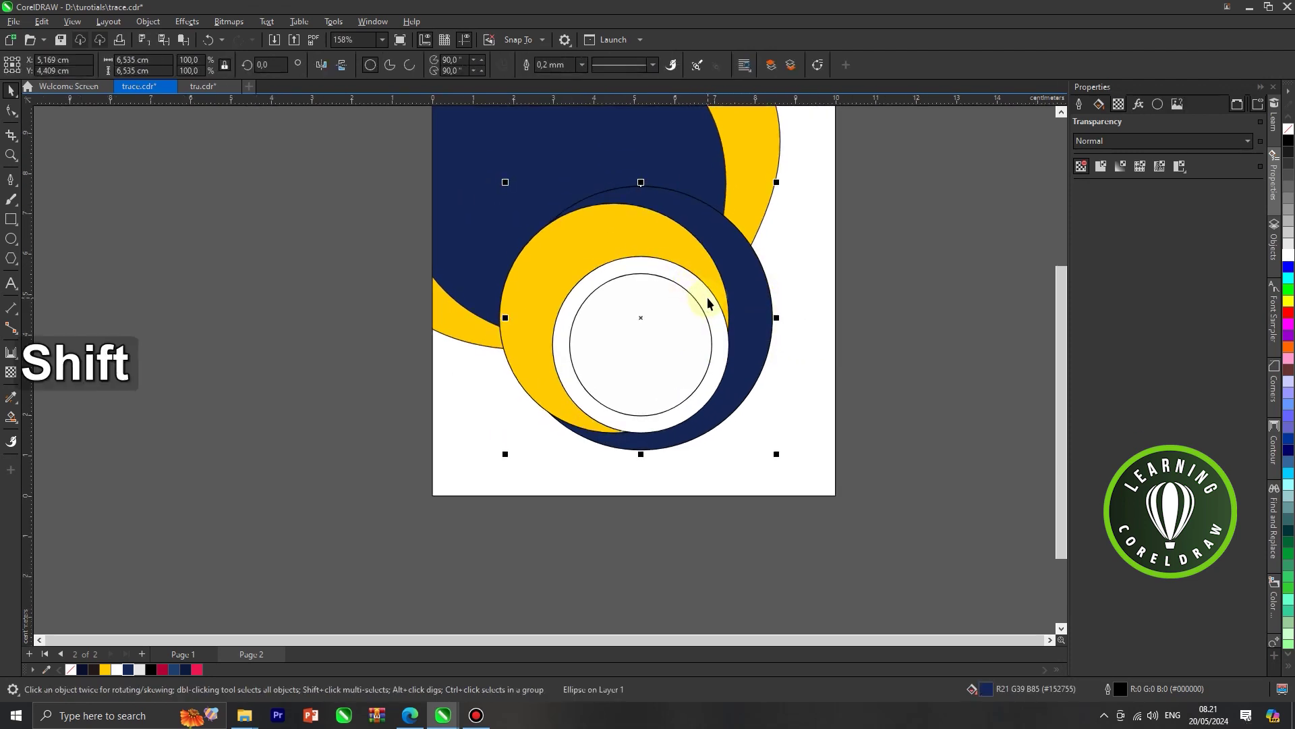
{"action": "left_click", "coordinate": [707, 298], "text": "shift"}
{"action": "key", "text": "r"}
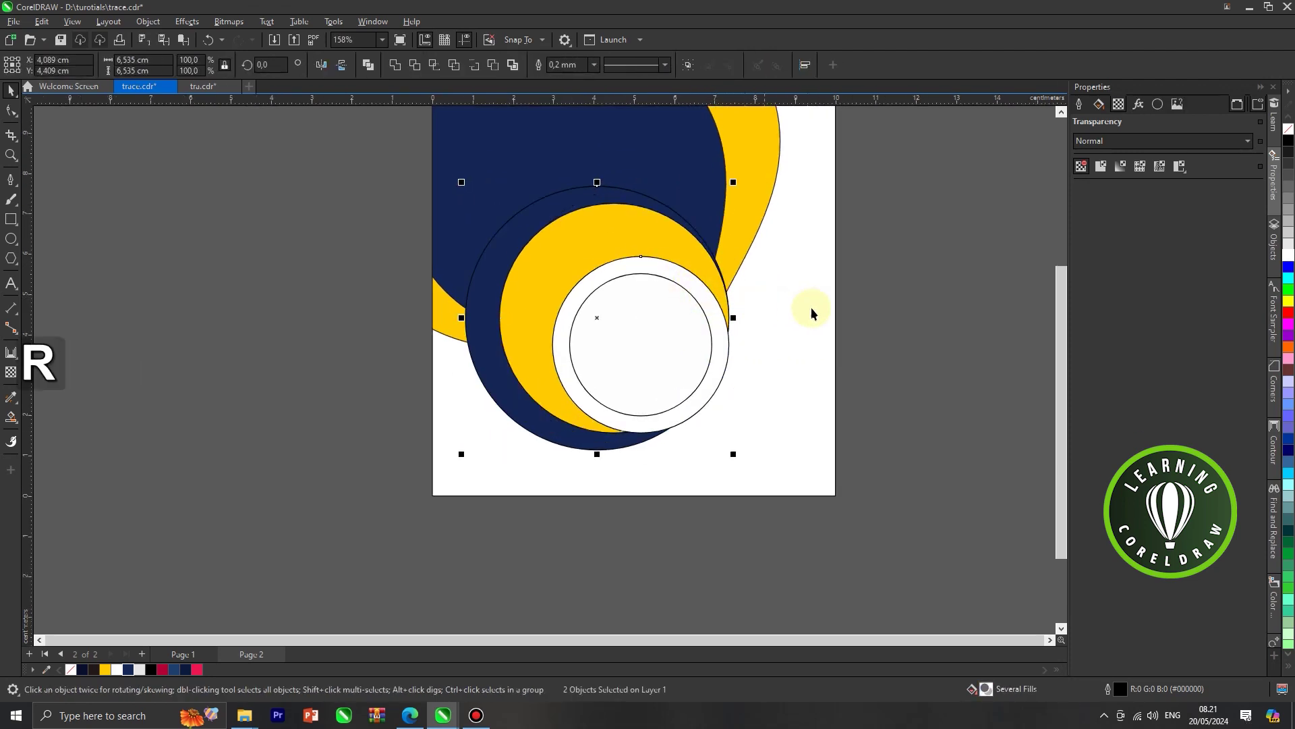
{"action": "left_click", "coordinate": [854, 296]}
{"action": "scroll", "coordinate": [852, 301], "scroll_direction": "down", "scroll_amount": 3}
{"action": "scroll", "coordinate": [709, 307], "scroll_direction": "up", "scroll_amount": 2}
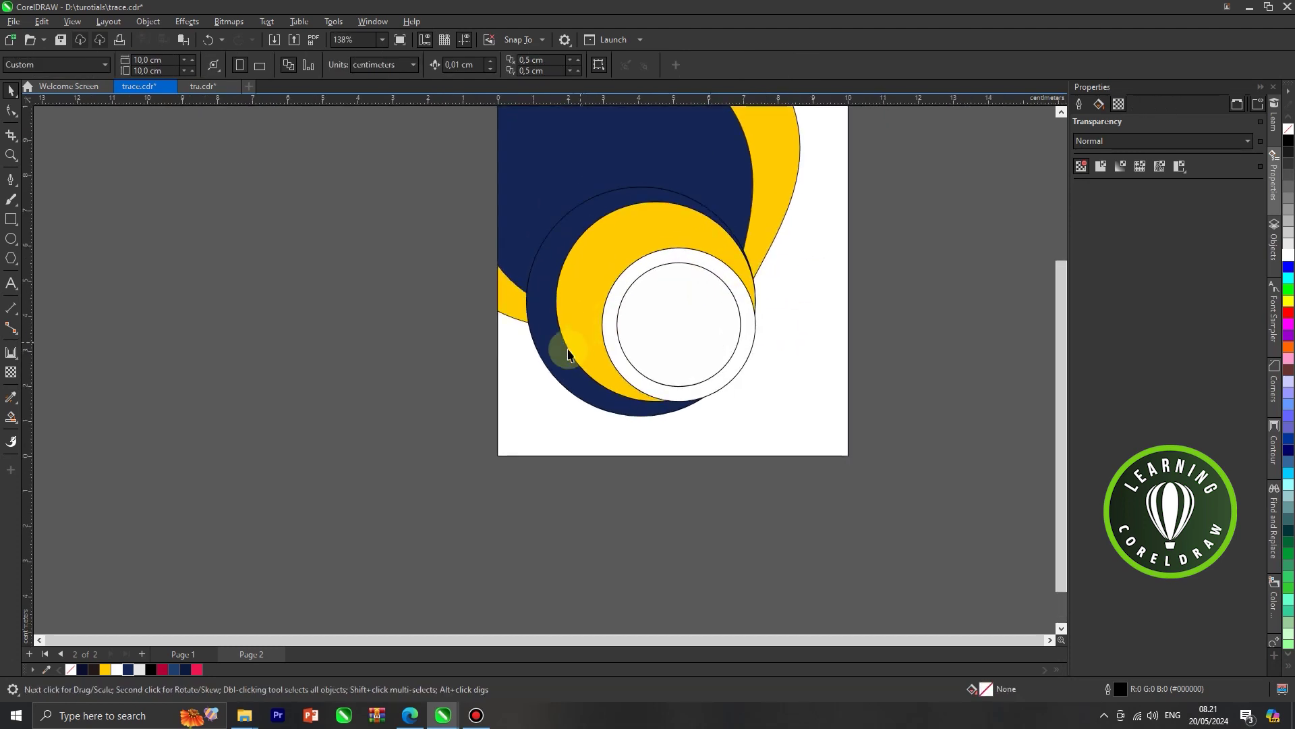
Move the dark blue circle around the yellow circle, placing its centre at about X 4.49 cm, Y 4.45 cm.
{"action": "left_click_drag", "start_coordinate": [548, 363], "coordinate": [562, 358]}
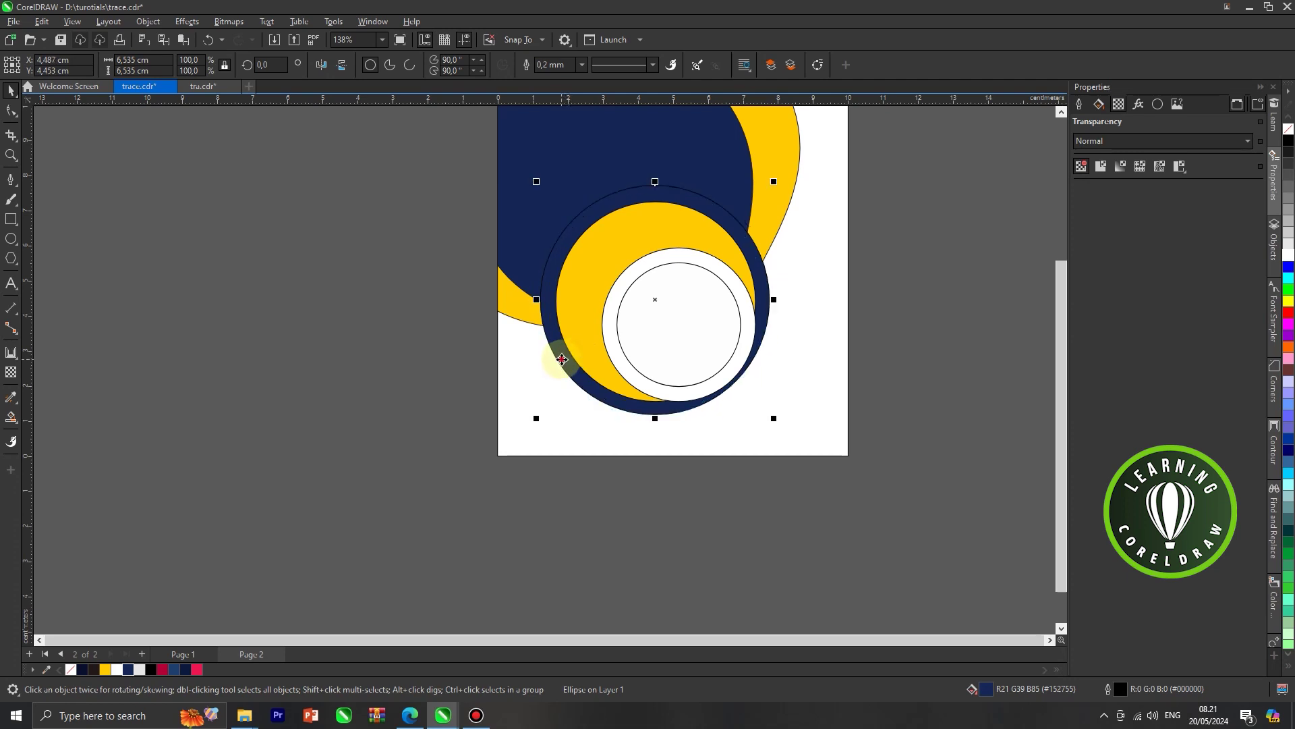
{"action": "scroll", "coordinate": [721, 322], "scroll_direction": "down", "scroll_amount": 2}
{"action": "scroll", "coordinate": [838, 303], "scroll_direction": "up", "scroll_amount": 1}
{"action": "left_click", "coordinate": [871, 298]}
Try ordering the dark blue circle behind the yellow accent on the page's right side, and undo the reordering.
{"action": "left_click", "coordinate": [739, 267]}
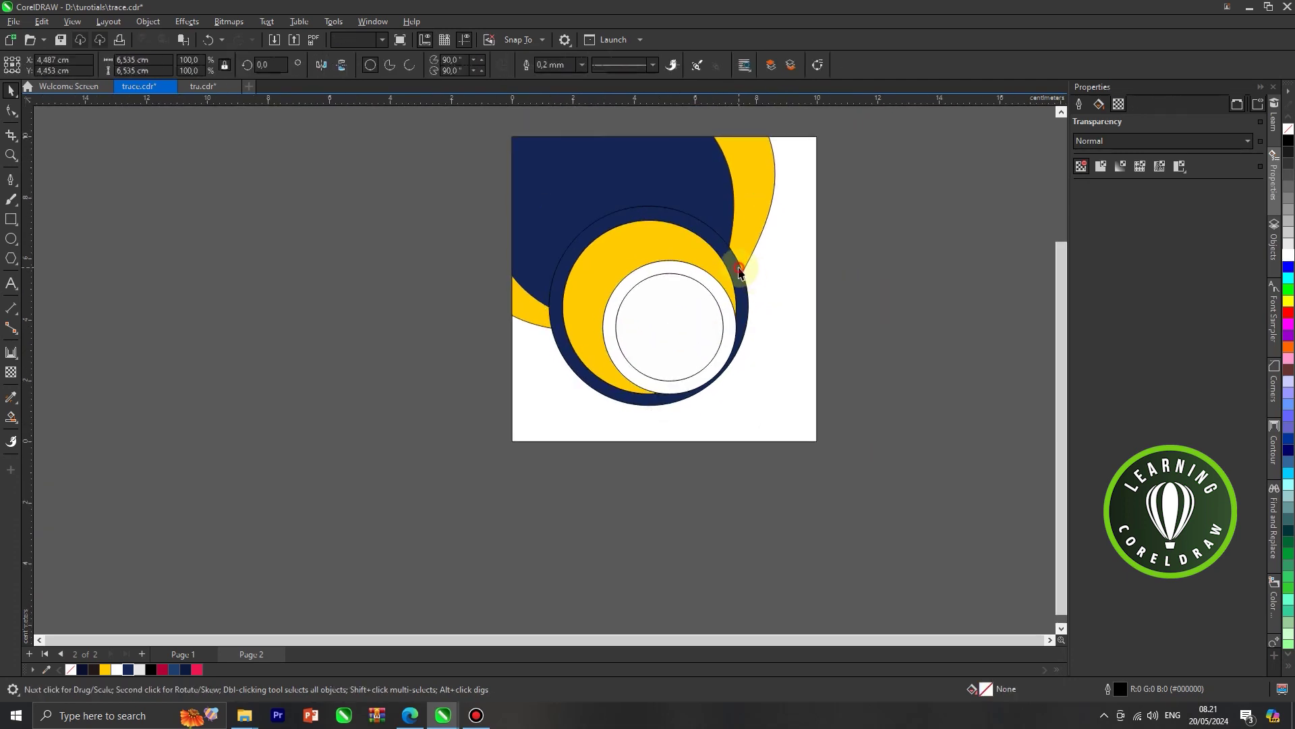
{"action": "right_click", "coordinate": [740, 268]}
{"action": "mouse_move", "coordinate": [787, 377]}
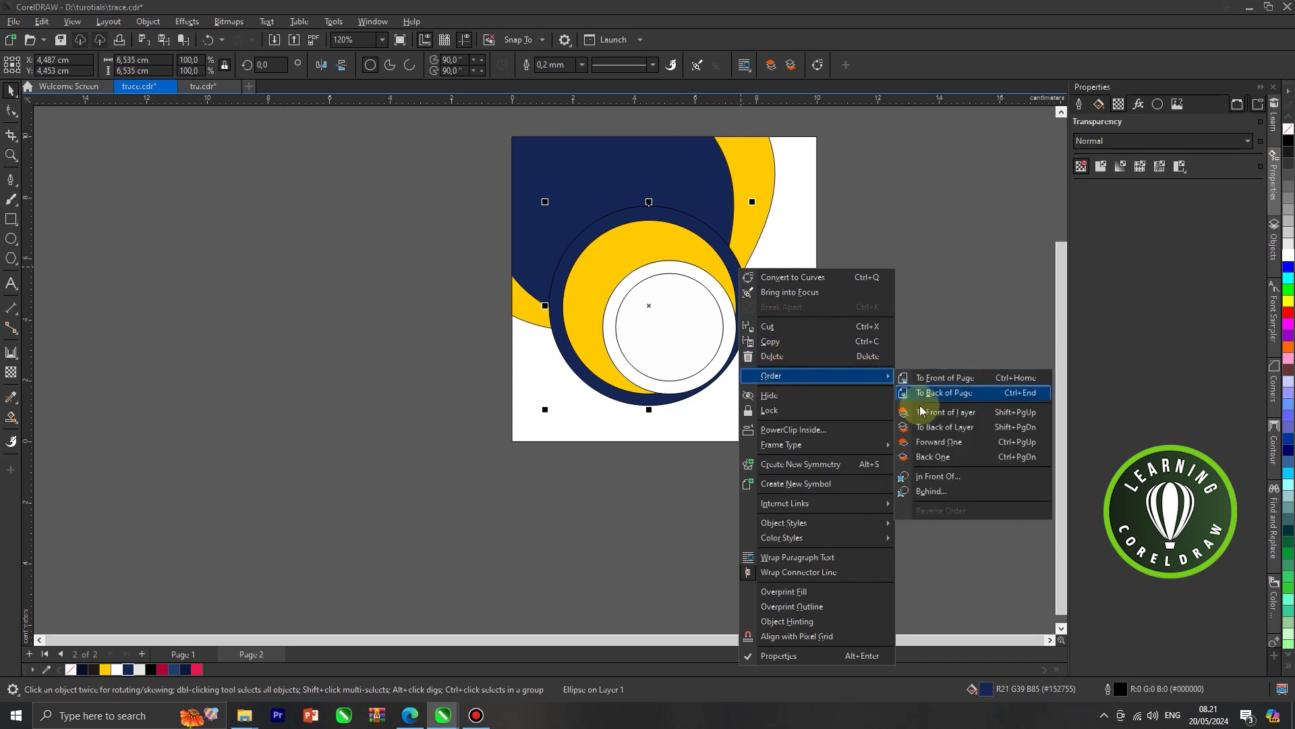
{"action": "left_click", "coordinate": [934, 485]}
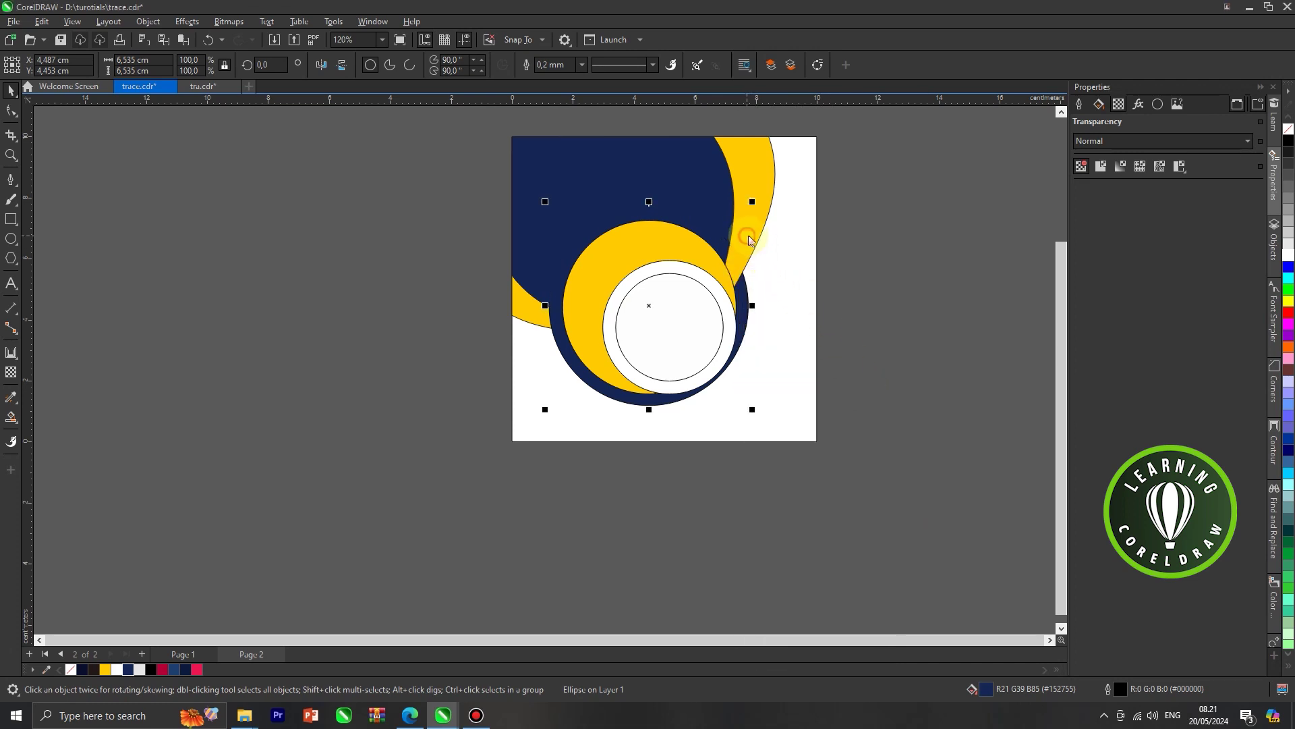
{"action": "left_click", "coordinate": [856, 277]}
{"action": "scroll", "coordinate": [802, 270], "scroll_direction": "down", "scroll_amount": 1}
{"action": "scroll", "coordinate": [678, 228], "scroll_direction": "up", "scroll_amount": 1}
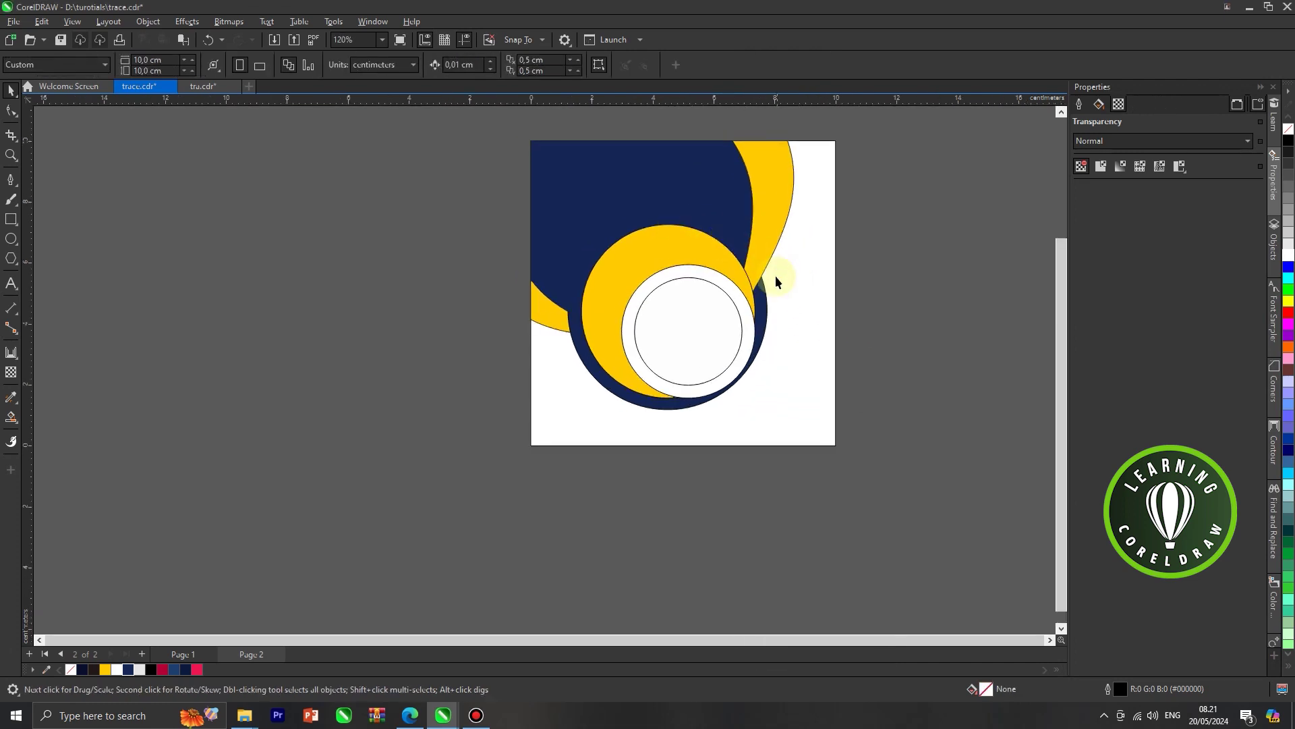
{"action": "key", "text": "ctrl+z"}
Order the 6.535 cm dark blue circle behind the dark blue corner shape.
{"action": "left_click", "coordinate": [776, 226]}
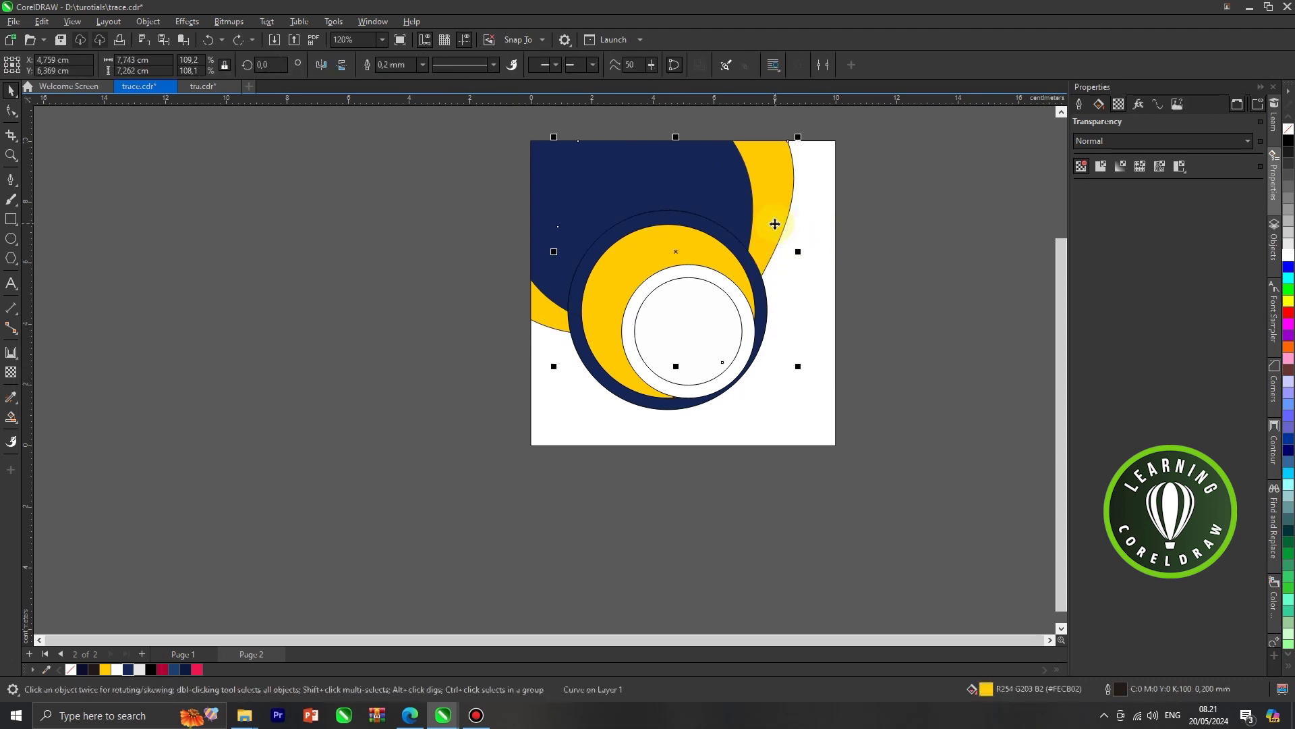
{"action": "right_click", "coordinate": [730, 243]}
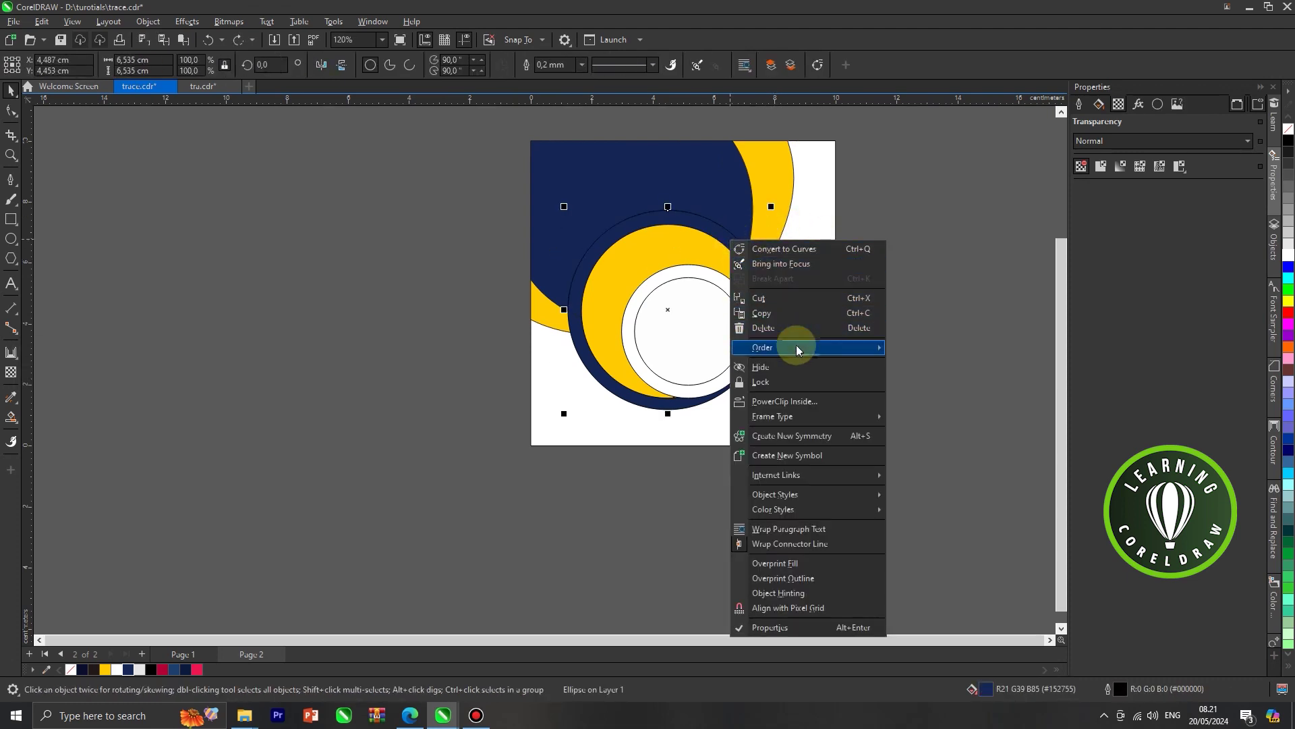
{"action": "mouse_move", "coordinate": [796, 347]}
{"action": "left_click", "coordinate": [921, 463]}
{"action": "left_click", "coordinate": [729, 209]}
{"action": "left_click", "coordinate": [869, 259]}
{"action": "scroll", "coordinate": [757, 267], "scroll_direction": "down", "scroll_amount": 1}
{"action": "scroll", "coordinate": [757, 268], "scroll_direction": "up", "scroll_amount": 1}
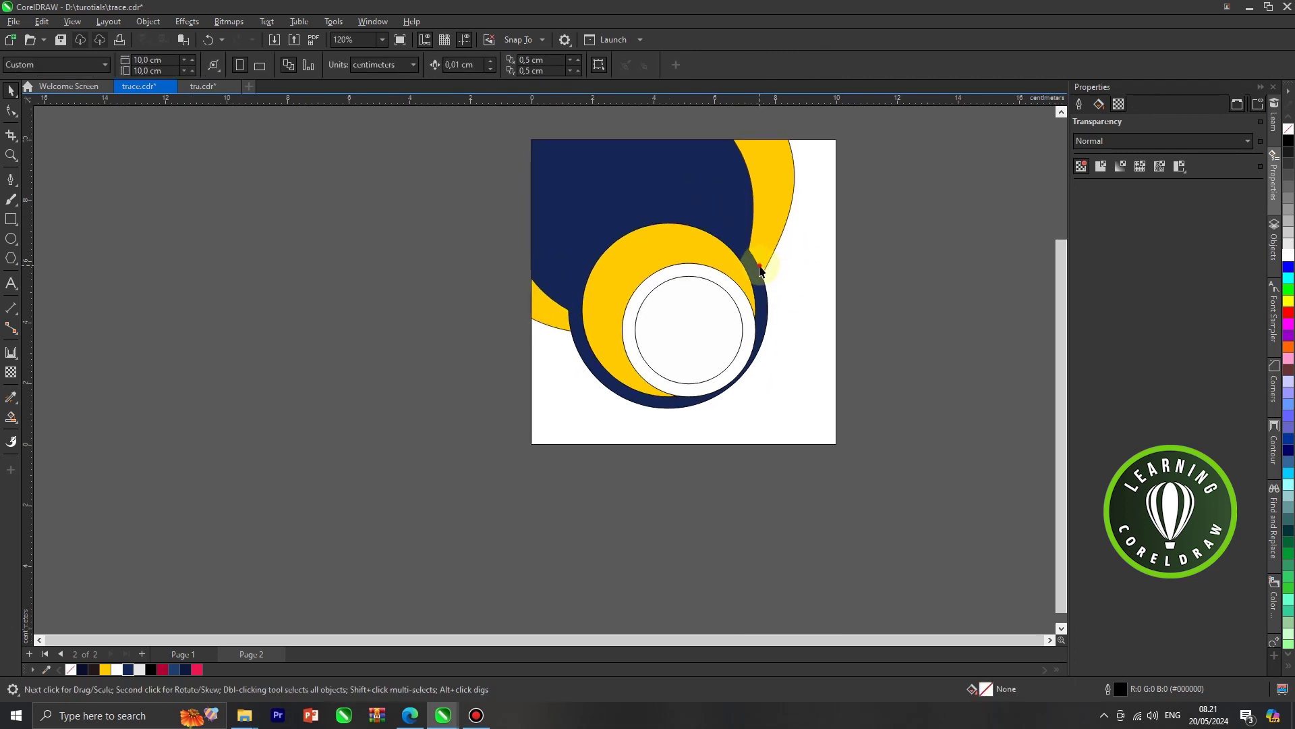
Bulge the right edge of the dark blue corner shape outward by pulling its tip node's curve handle toward the page's lower right.
{"action": "left_click", "coordinate": [757, 267]}
{"action": "scroll", "coordinate": [757, 267], "scroll_direction": "up", "scroll_amount": 1}
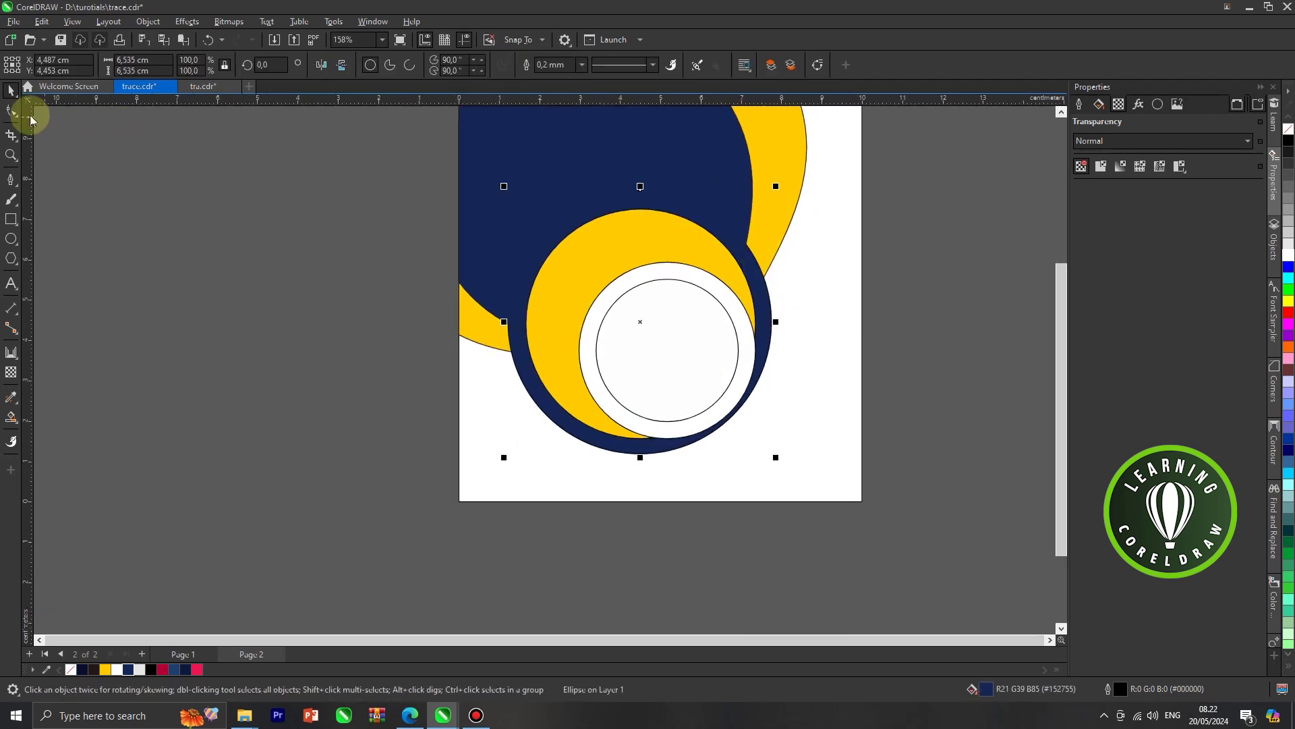
{"action": "left_click", "coordinate": [13, 116]}
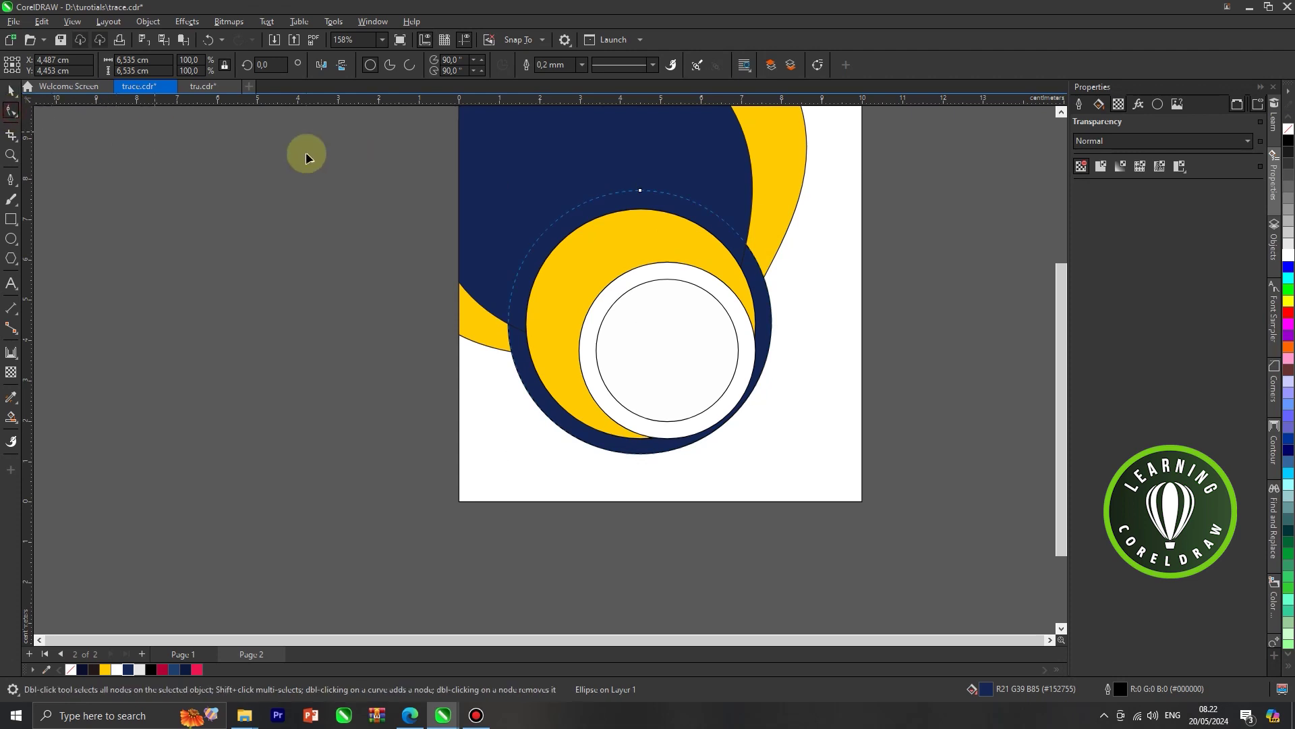
{"action": "left_click", "coordinate": [603, 171]}
{"action": "scroll", "coordinate": [658, 177], "scroll_direction": "down", "scroll_amount": 1}
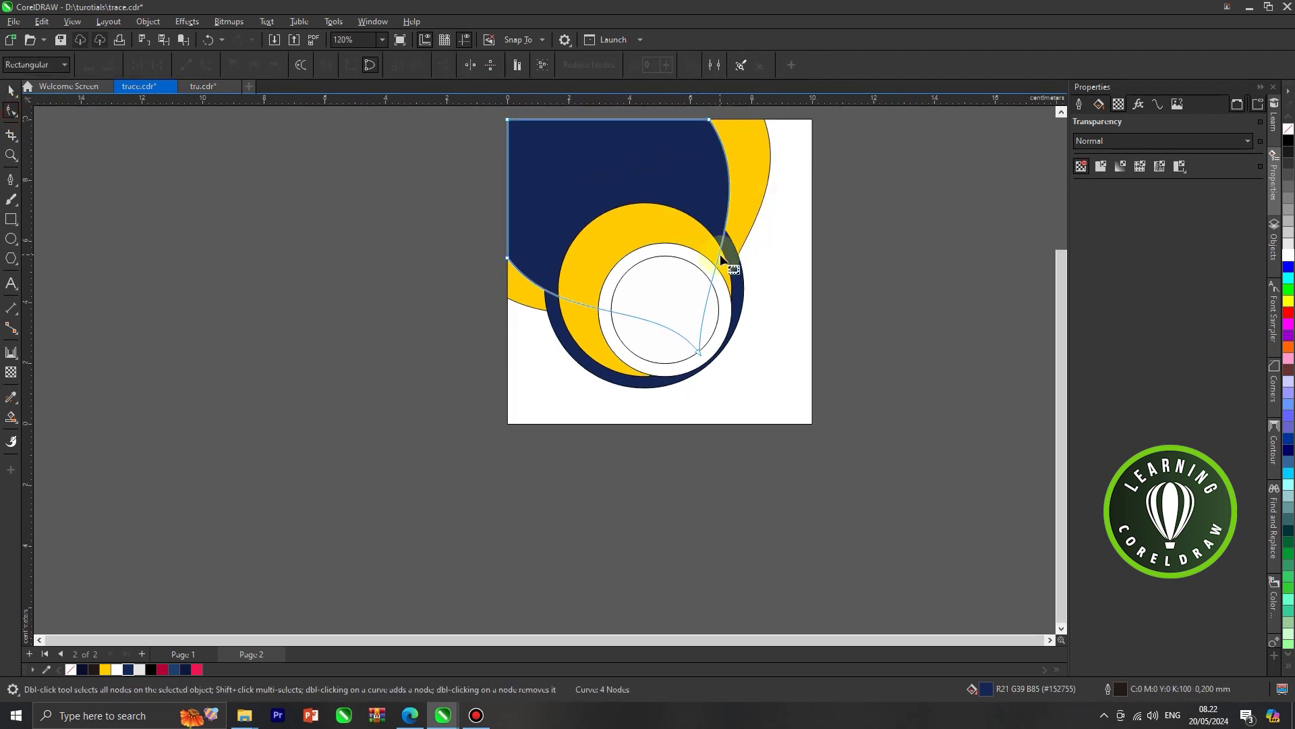
{"action": "left_click", "coordinate": [699, 352]}
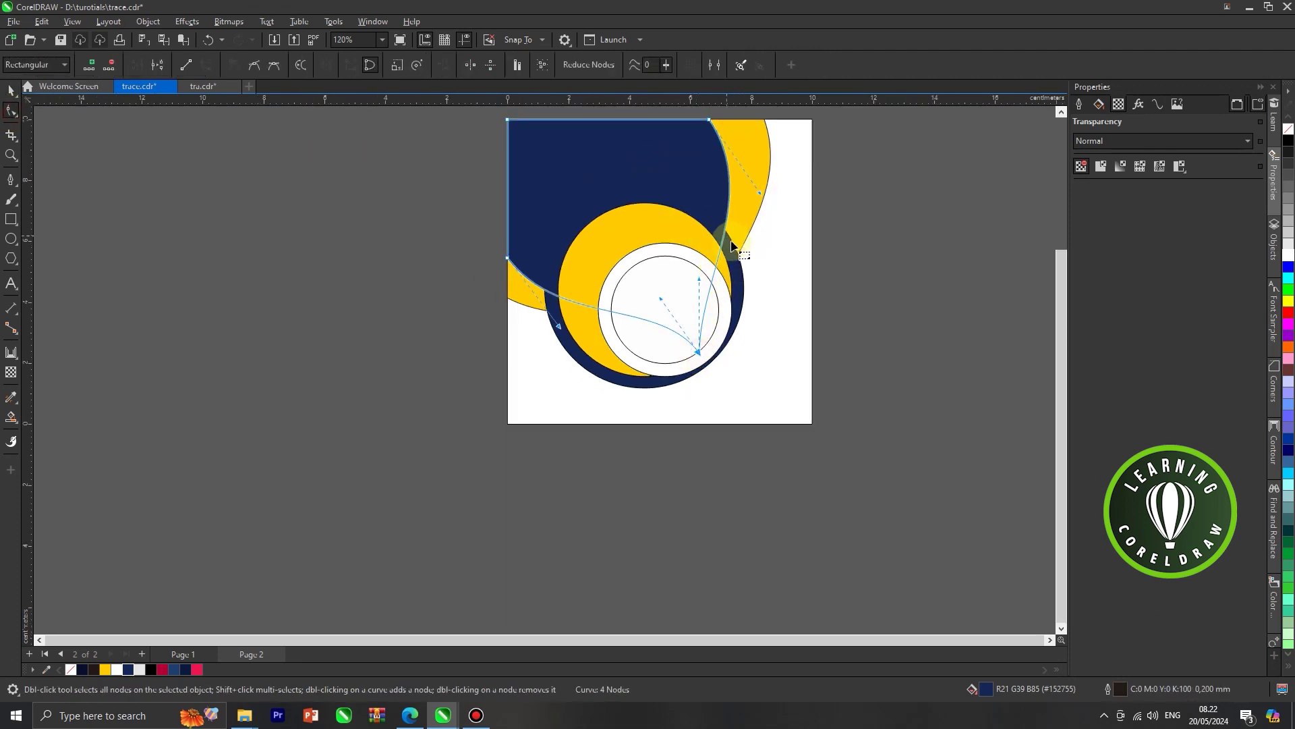
{"action": "left_click_drag", "start_coordinate": [699, 284], "coordinate": [740, 314]}
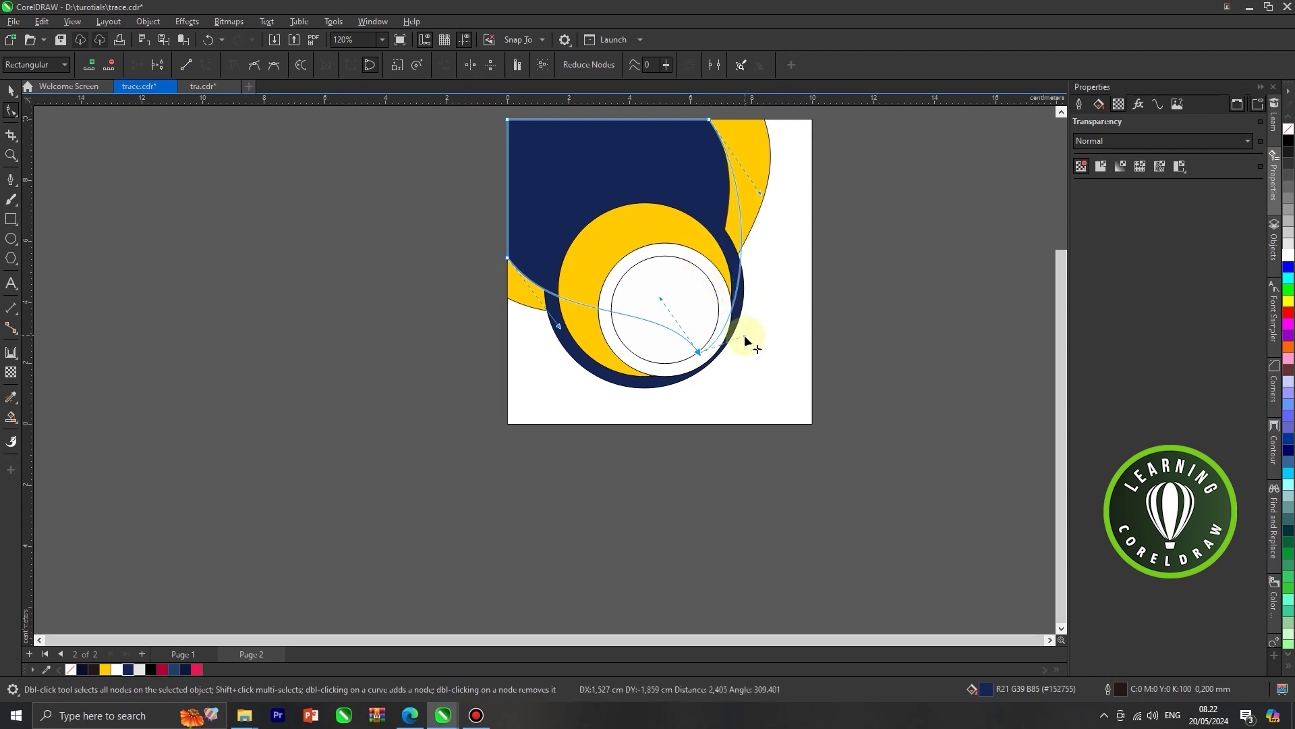
{"action": "left_click_drag", "start_coordinate": [749, 352], "coordinate": [753, 364]}
{"action": "left_click", "coordinate": [10, 90]}
{"action": "left_click", "coordinate": [274, 188]}
{"action": "scroll", "coordinate": [732, 279], "scroll_direction": "down", "scroll_amount": 1}
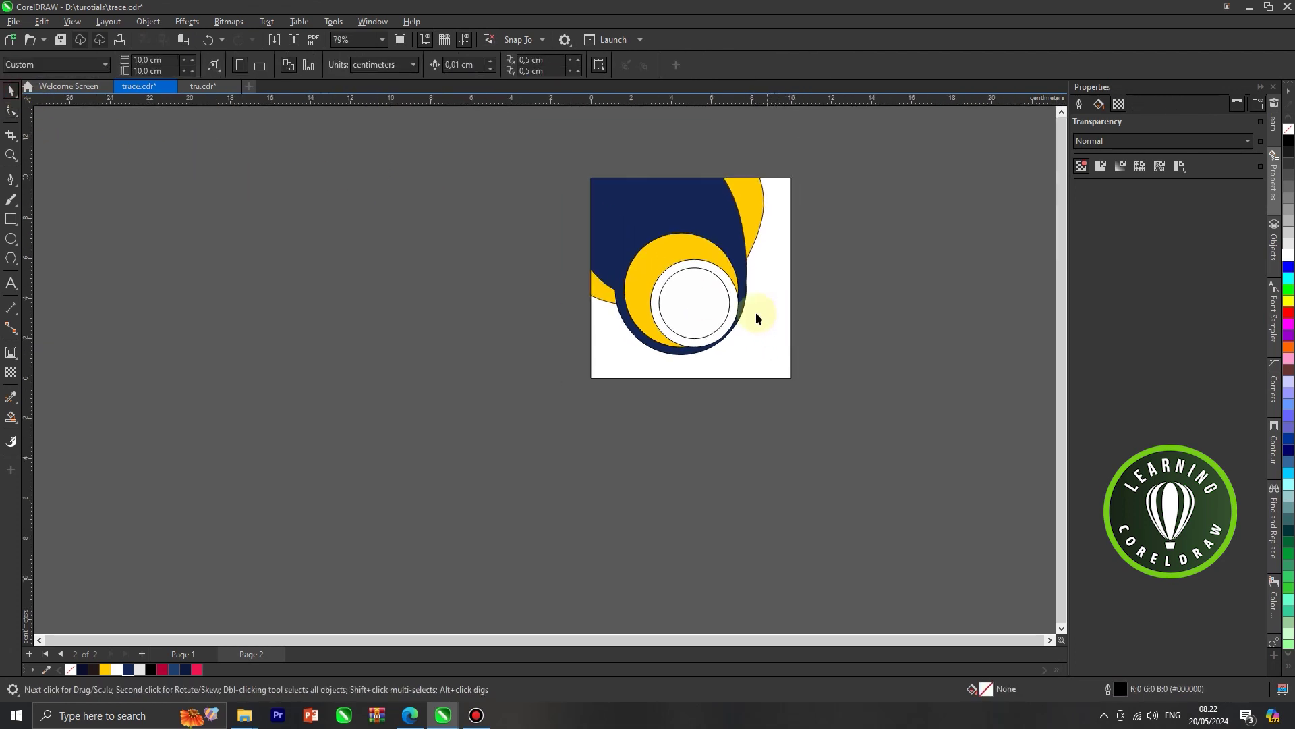
Fine-tune the tip node's curve handle so the corner shape's right edge flows smoothly into the dark blue circle's edge.
{"action": "scroll", "coordinate": [715, 247], "scroll_direction": "up", "scroll_amount": 2}
{"action": "left_click", "coordinate": [728, 228]}
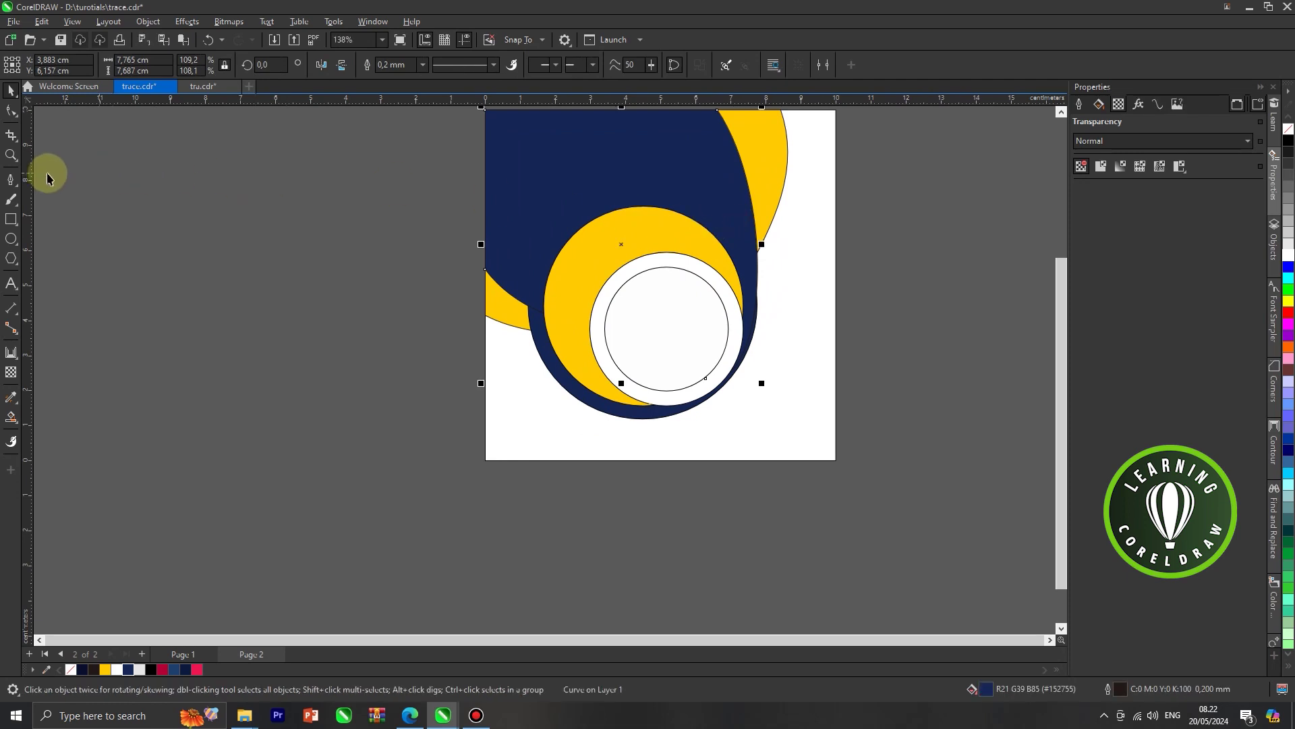
{"action": "left_click", "coordinate": [11, 112]}
{"action": "scroll", "coordinate": [633, 266], "scroll_direction": "up", "scroll_amount": 1}
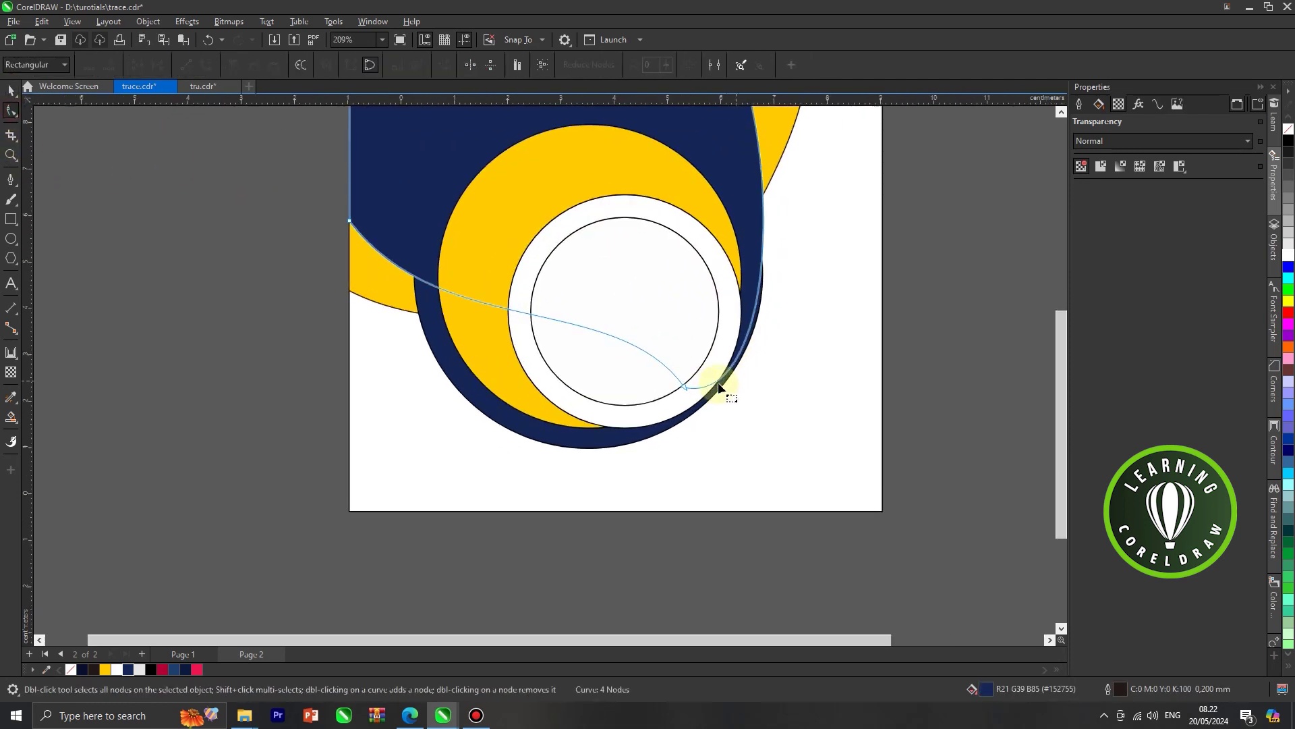
{"action": "left_click", "coordinate": [688, 386]}
{"action": "mouse_move", "coordinate": [775, 407]}
{"action": "left_mouse_down"}
{"action": "mouse_move", "coordinate": [771, 447]}
{"action": "mouse_move", "coordinate": [780, 410]}
{"action": "left_mouse_up"}
{"action": "scroll", "coordinate": [780, 383], "scroll_direction": "down", "scroll_amount": 1}
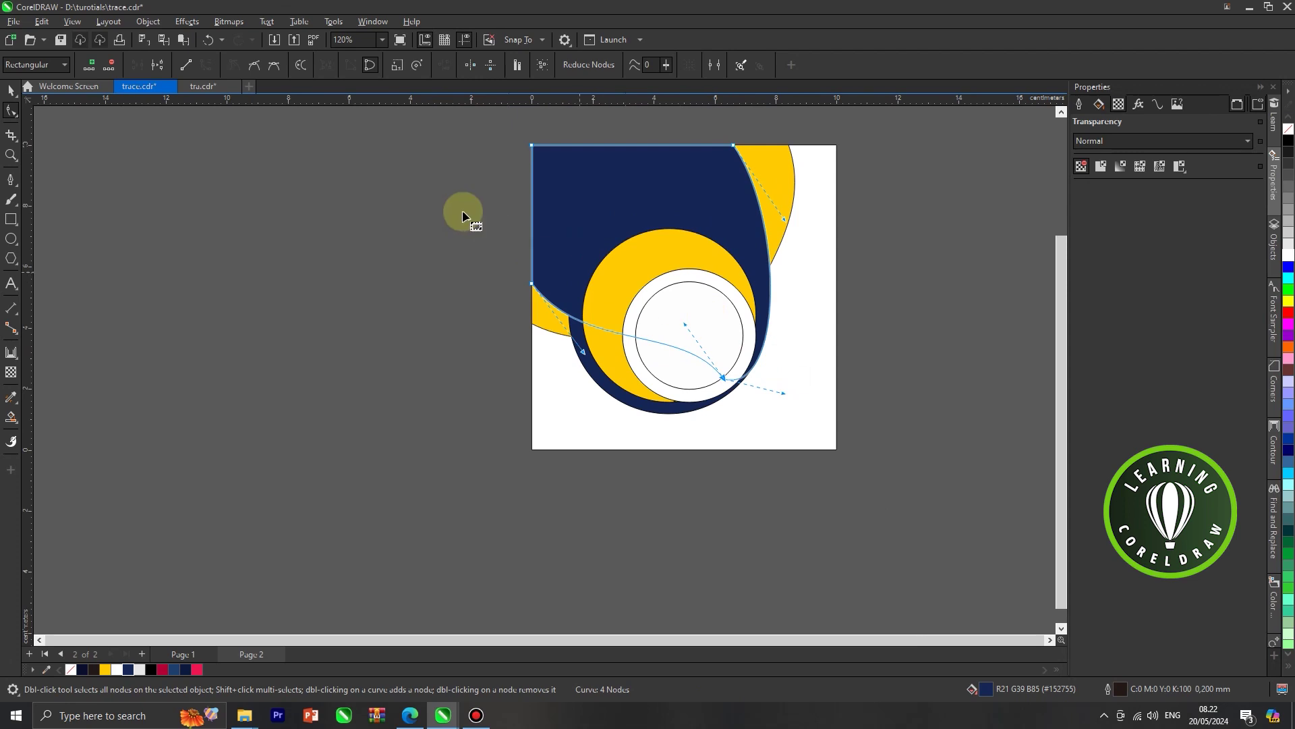
{"action": "left_click", "coordinate": [12, 90]}
{"action": "left_click", "coordinate": [529, 237]}
{"action": "scroll", "coordinate": [665, 276], "scroll_direction": "down", "scroll_amount": 1}
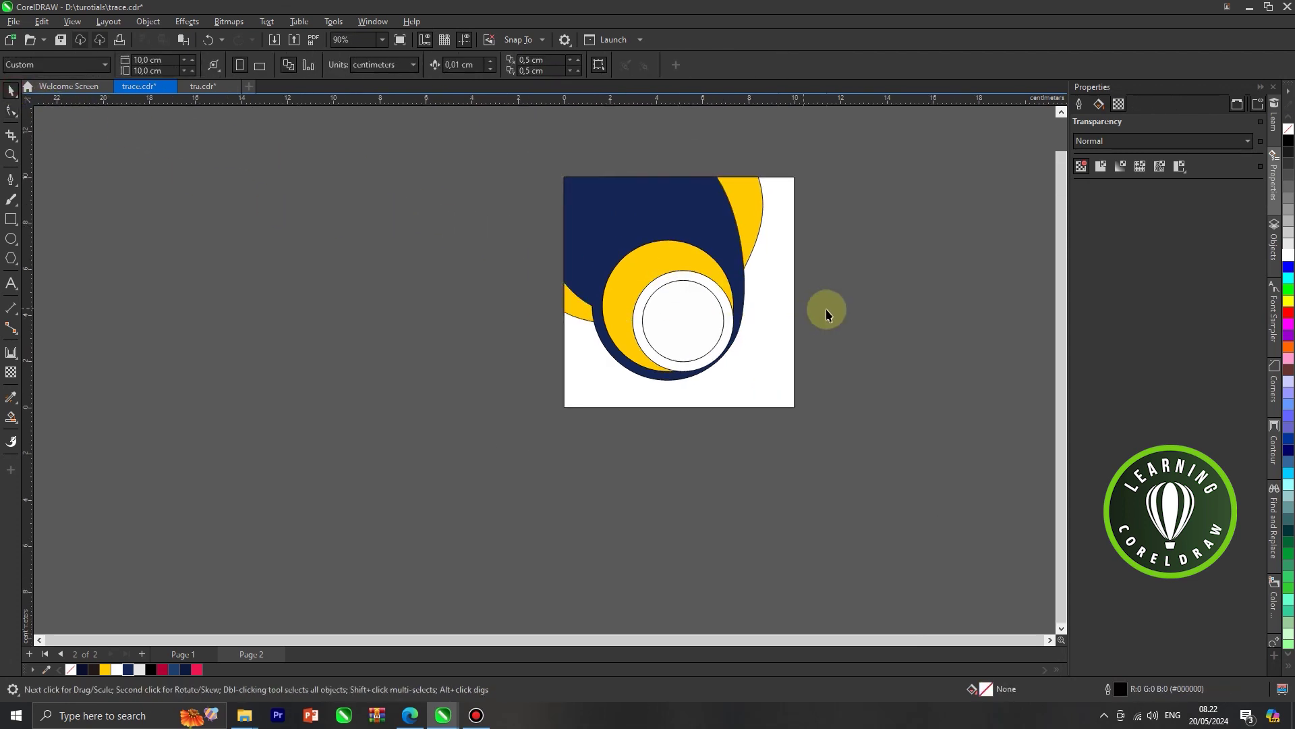
Move the 5.691 cm yellow circle off the page's right side, centring it at about X 11.48 cm, Y 3.01 cm.
{"action": "scroll", "coordinate": [751, 352], "scroll_direction": "up", "scroll_amount": 2}
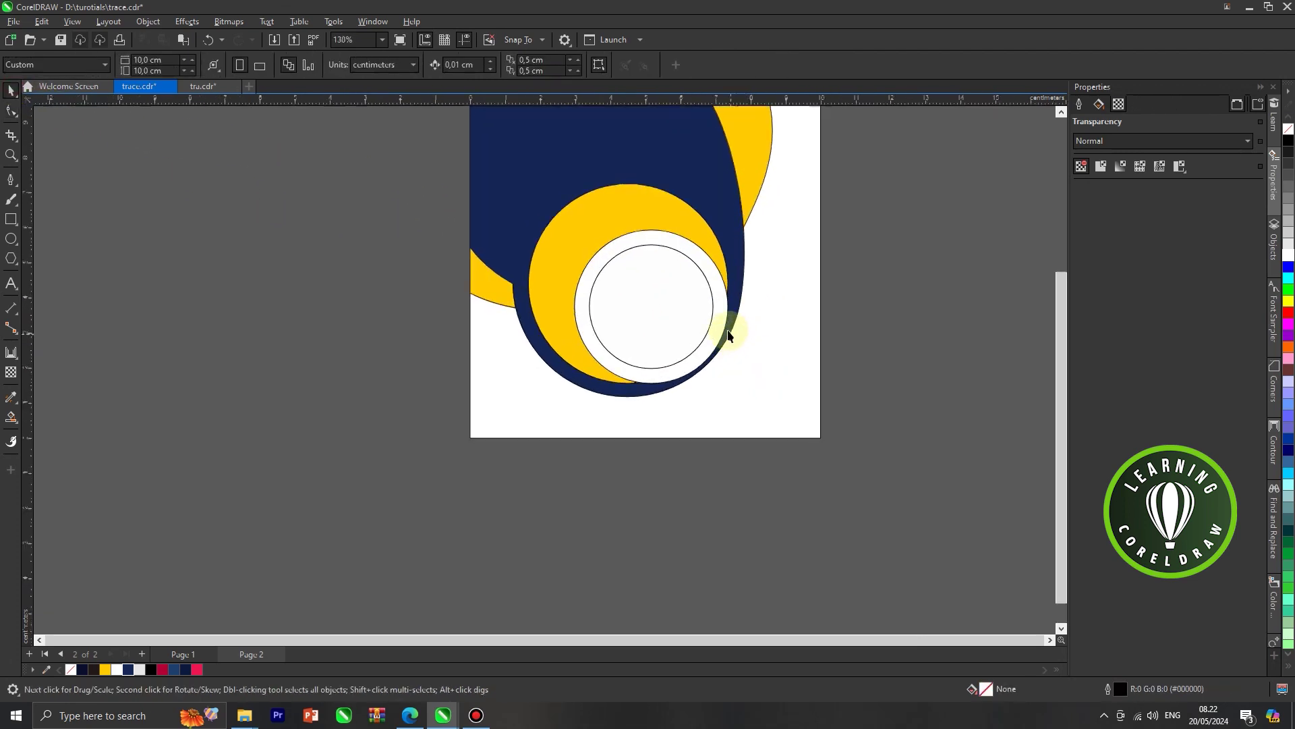
{"action": "left_click", "coordinate": [635, 349]}
{"action": "scroll", "coordinate": [671, 296], "scroll_direction": "down", "scroll_amount": 1}
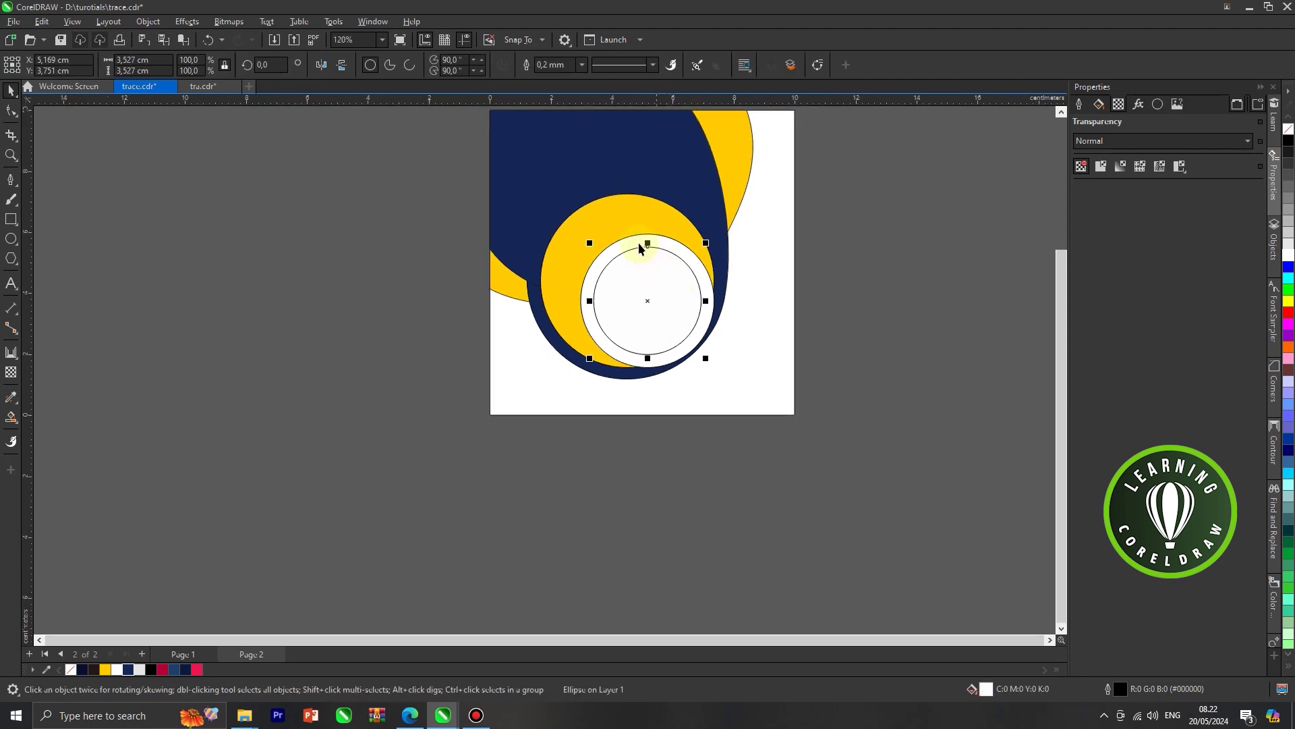
{"action": "left_click", "coordinate": [607, 230]}
{"action": "scroll", "coordinate": [609, 222], "scroll_direction": "up", "scroll_amount": 1}
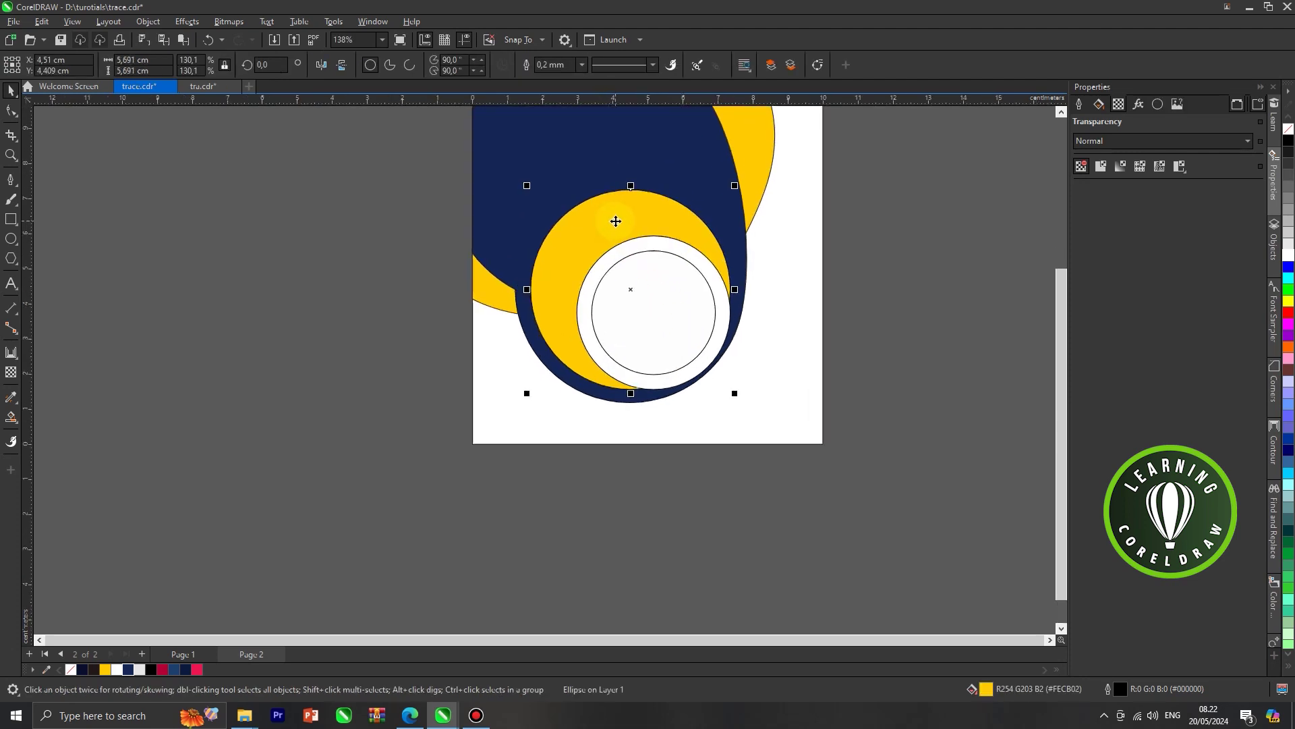
{"action": "scroll", "coordinate": [618, 217], "scroll_direction": "up", "scroll_amount": 1}
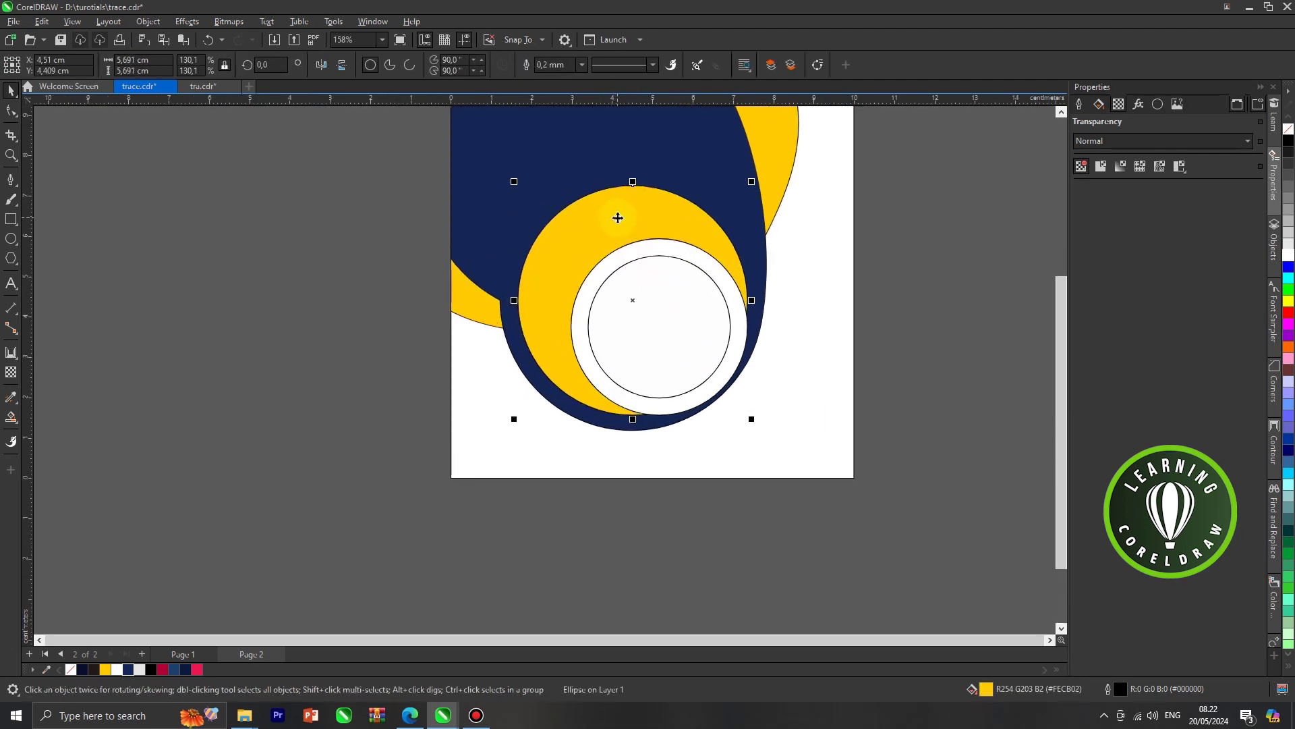
{"action": "scroll", "coordinate": [619, 219], "scroll_direction": "down", "scroll_amount": 3}
{"action": "left_click_drag", "start_coordinate": [706, 236], "coordinate": [874, 269]}
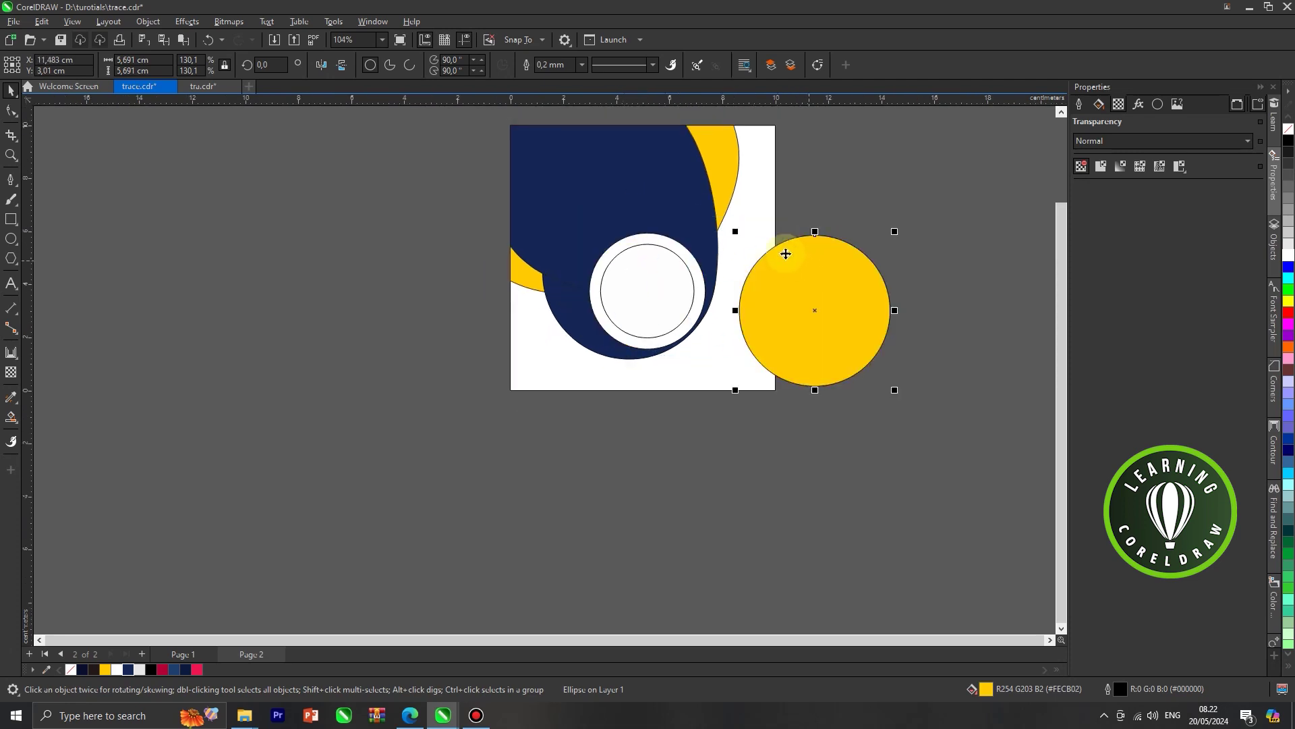
Undo the last move of the 5.691 cm yellow circle.
{"action": "key", "text": "ctrl+z"}
Try ordering the 5.691 cm yellow circle behind the dark blue corner shape, and undo the reordering.
{"action": "right_click", "coordinate": [611, 217]}
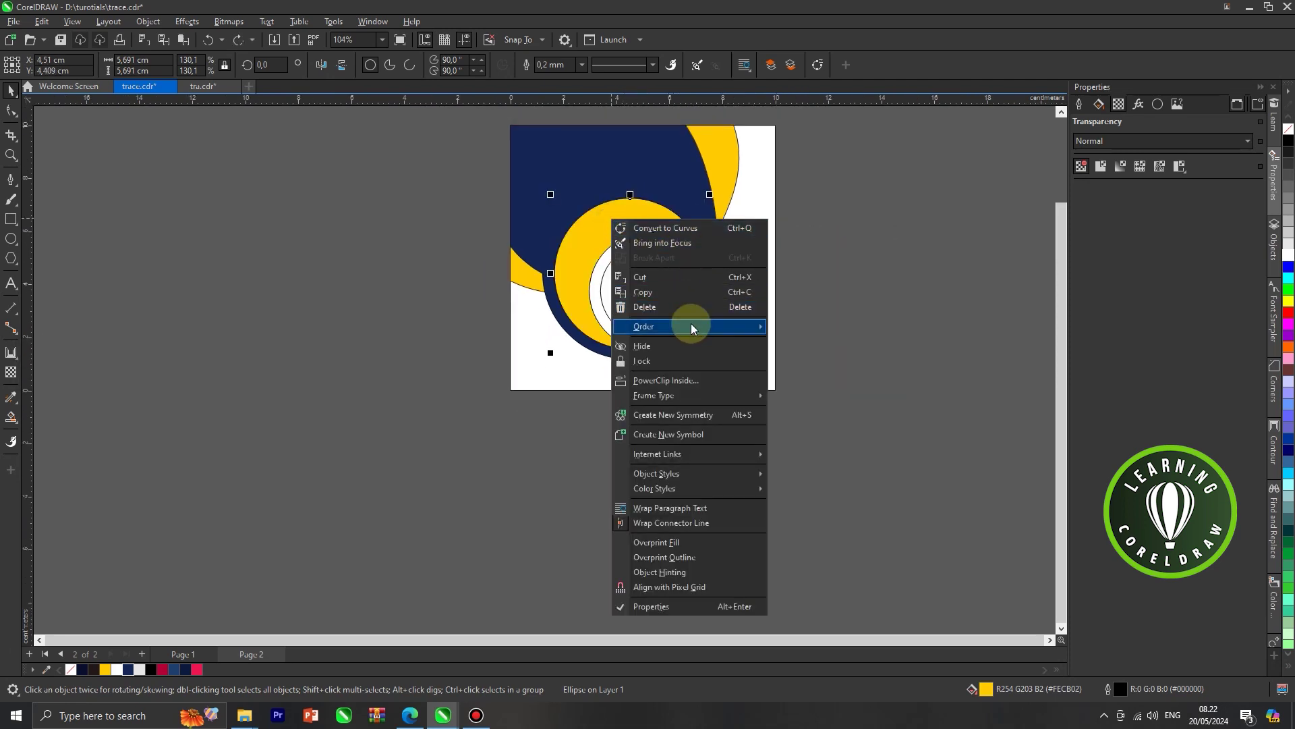
{"action": "mouse_move", "coordinate": [691, 327]}
{"action": "left_click", "coordinate": [818, 439]}
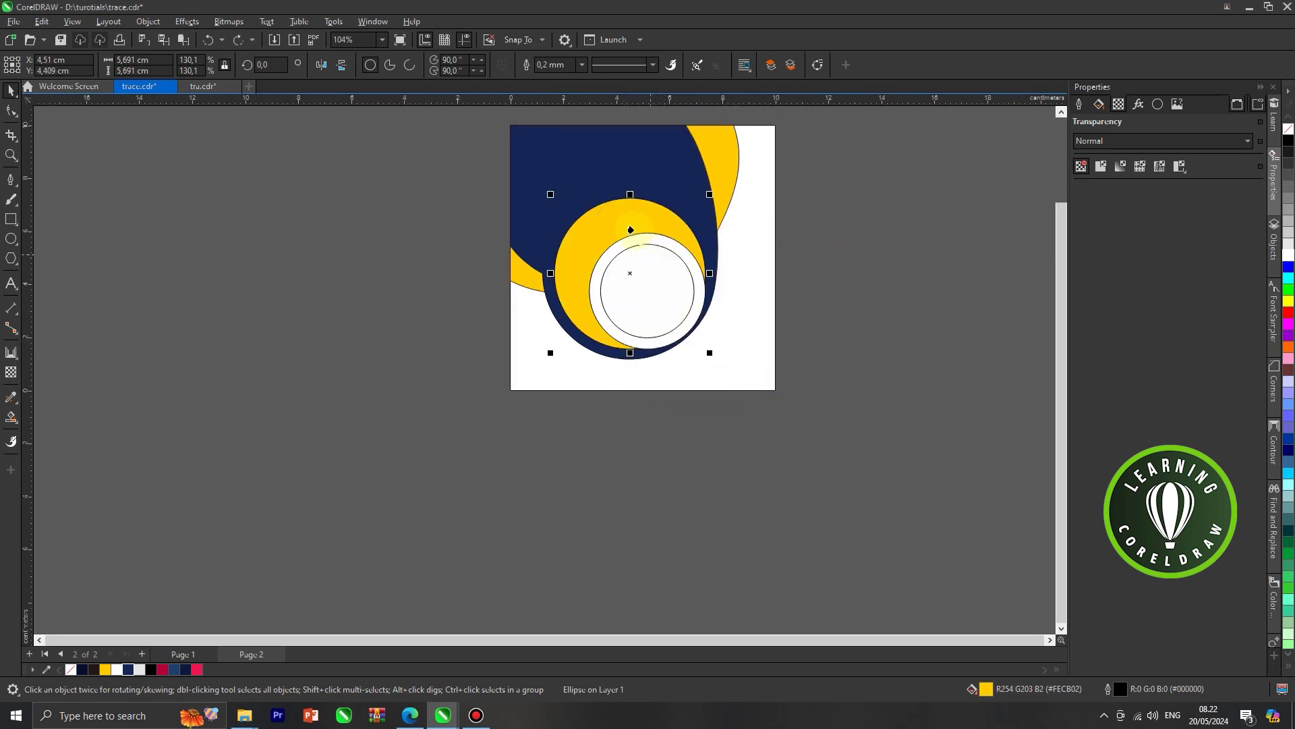
{"action": "left_click", "coordinate": [609, 174]}
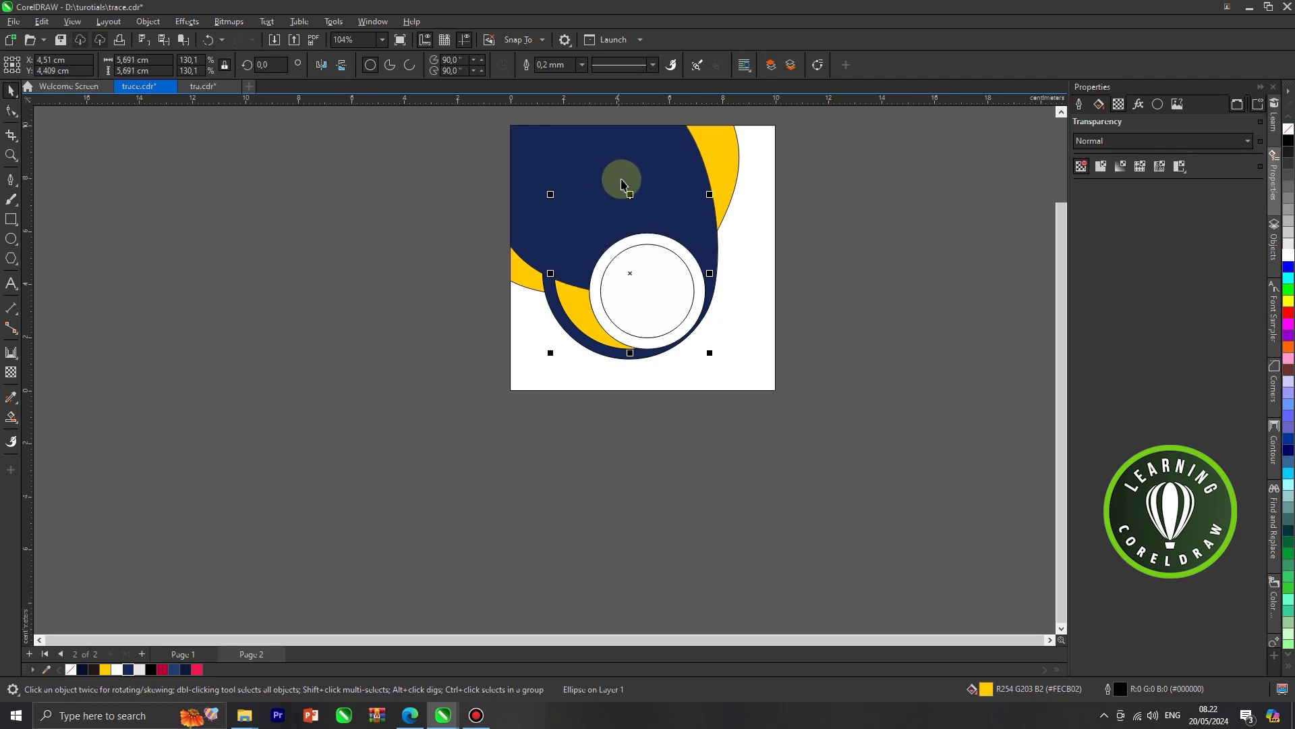
{"action": "key", "text": "ctrl+z"}
{"action": "left_click", "coordinate": [859, 261]}
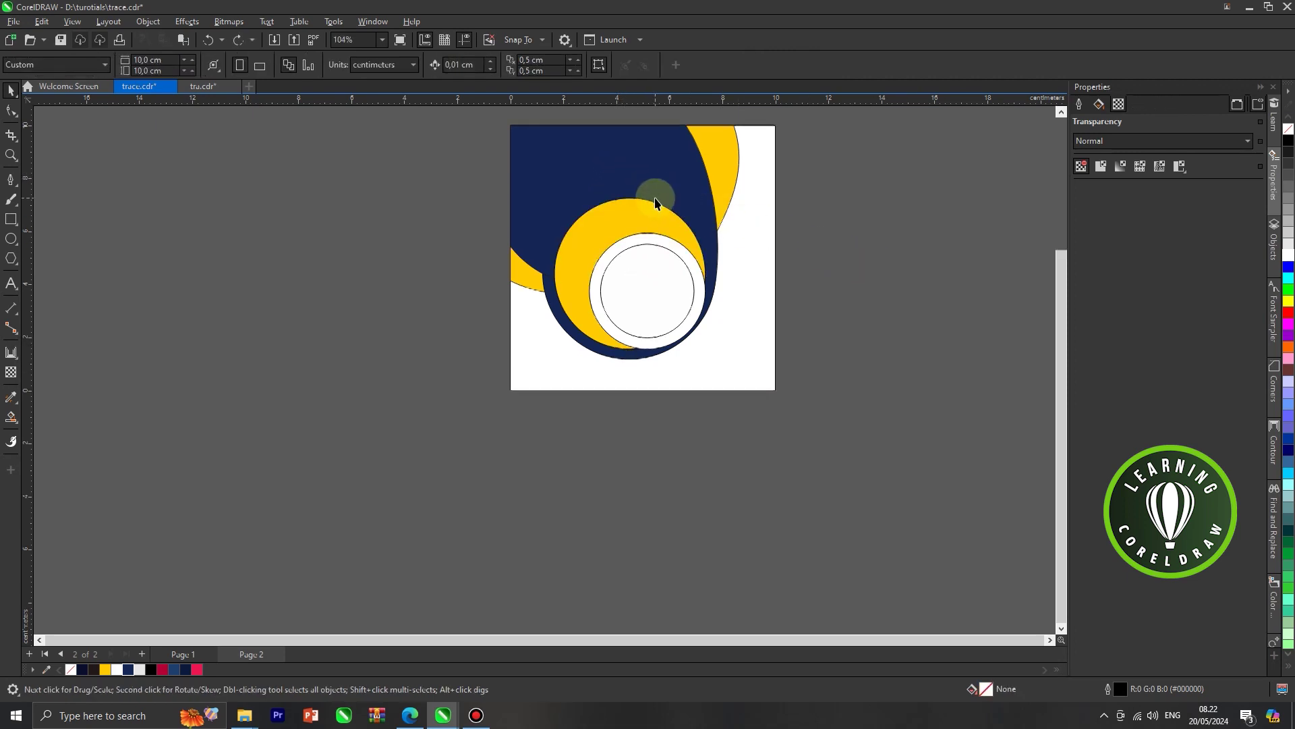
Order the 5.691 cm yellow circle behind the dark blue corner shape.
{"action": "scroll", "coordinate": [655, 201], "scroll_direction": "up", "scroll_amount": 1}
{"action": "right_click", "coordinate": [629, 216]}
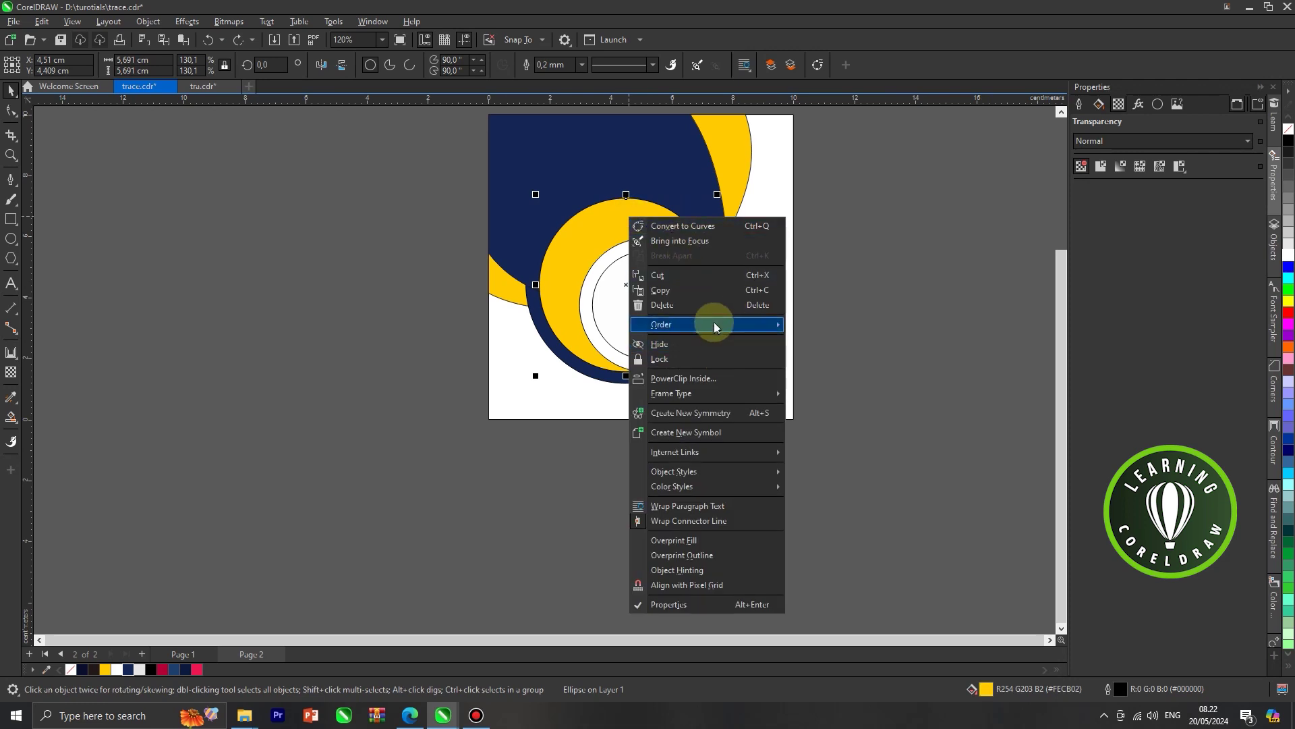
{"action": "mouse_move", "coordinate": [714, 325]}
{"action": "left_click", "coordinate": [898, 437]}
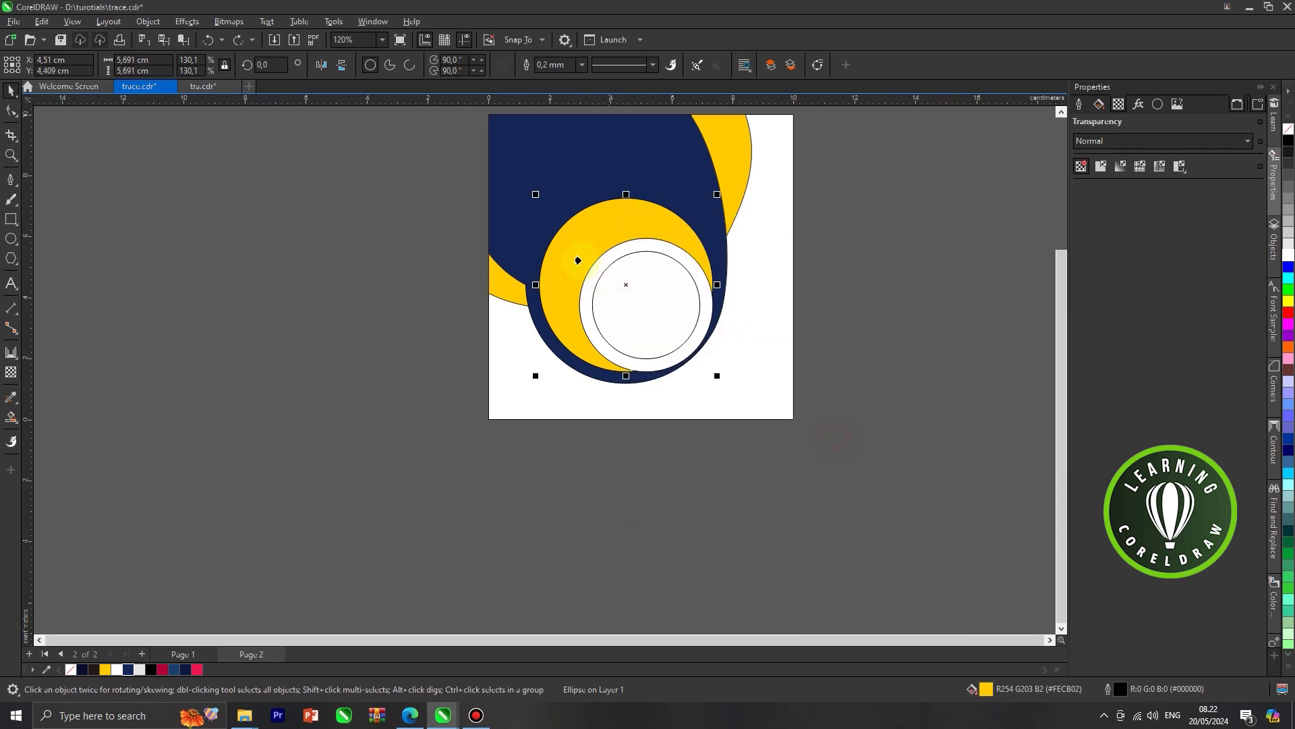
{"action": "left_click", "coordinate": [526, 217]}
{"action": "left_click", "coordinate": [789, 290]}
{"action": "scroll", "coordinate": [730, 247], "scroll_direction": "down", "scroll_amount": 2}
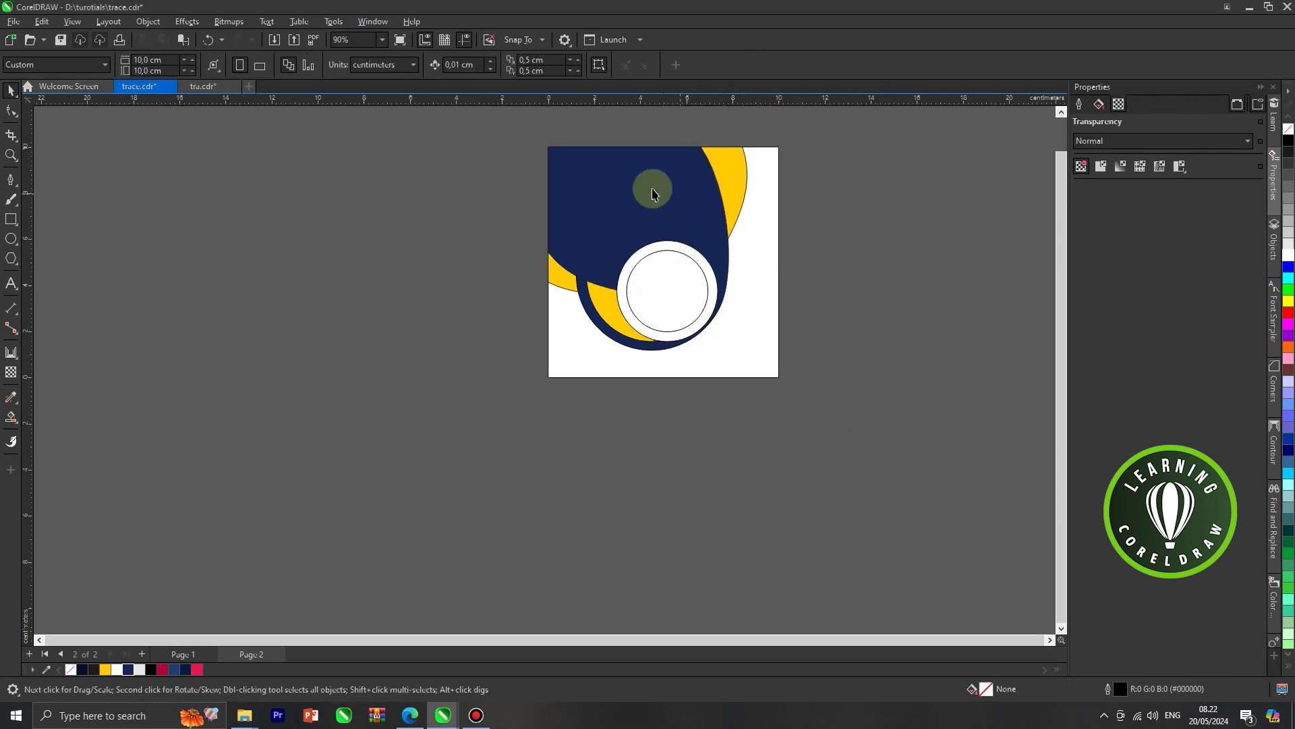
{"action": "scroll", "coordinate": [645, 286], "scroll_direction": "up", "scroll_amount": 2}
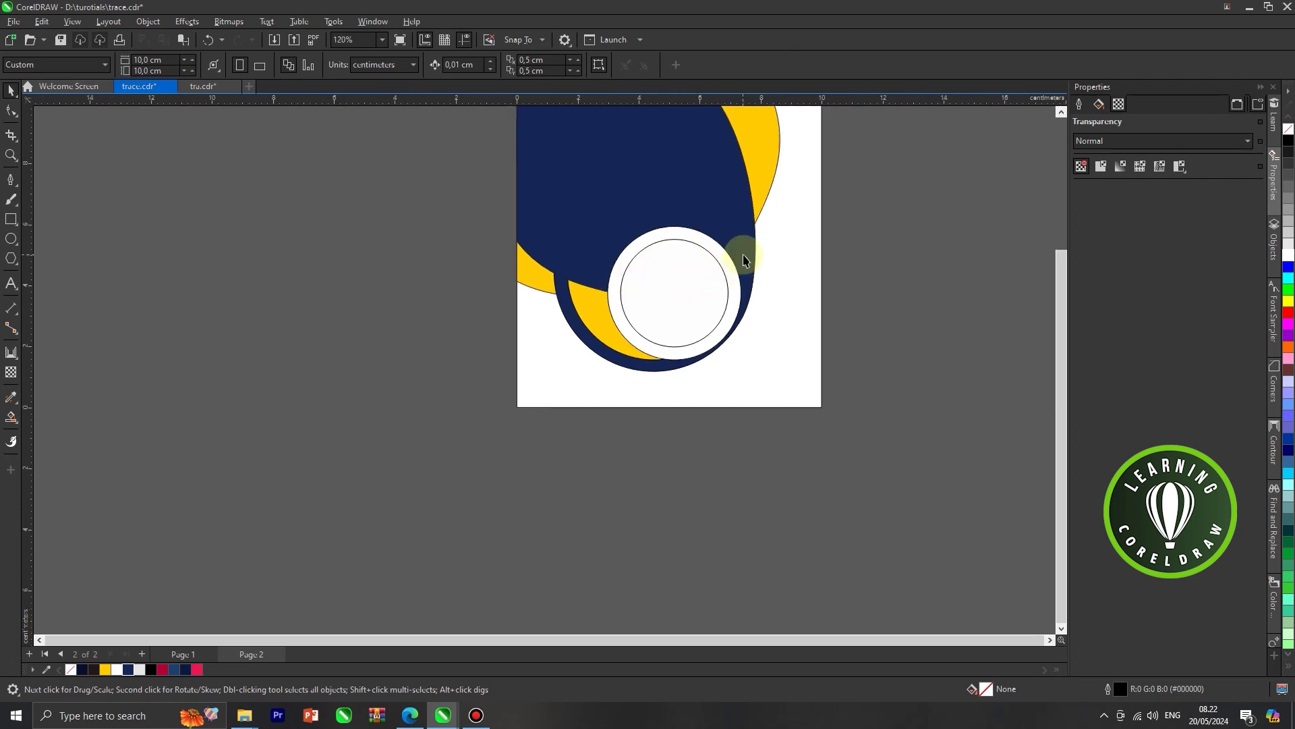
Try moving the right-hand yellow accent shape toward the outside of the page, and undo the move.
{"action": "scroll", "coordinate": [743, 260], "scroll_direction": "down", "scroll_amount": 2}
{"action": "left_click", "coordinate": [762, 204]}
{"action": "left_click_drag", "start_coordinate": [763, 203], "coordinate": [869, 238]}
{"action": "key", "text": "ctrl+z"}
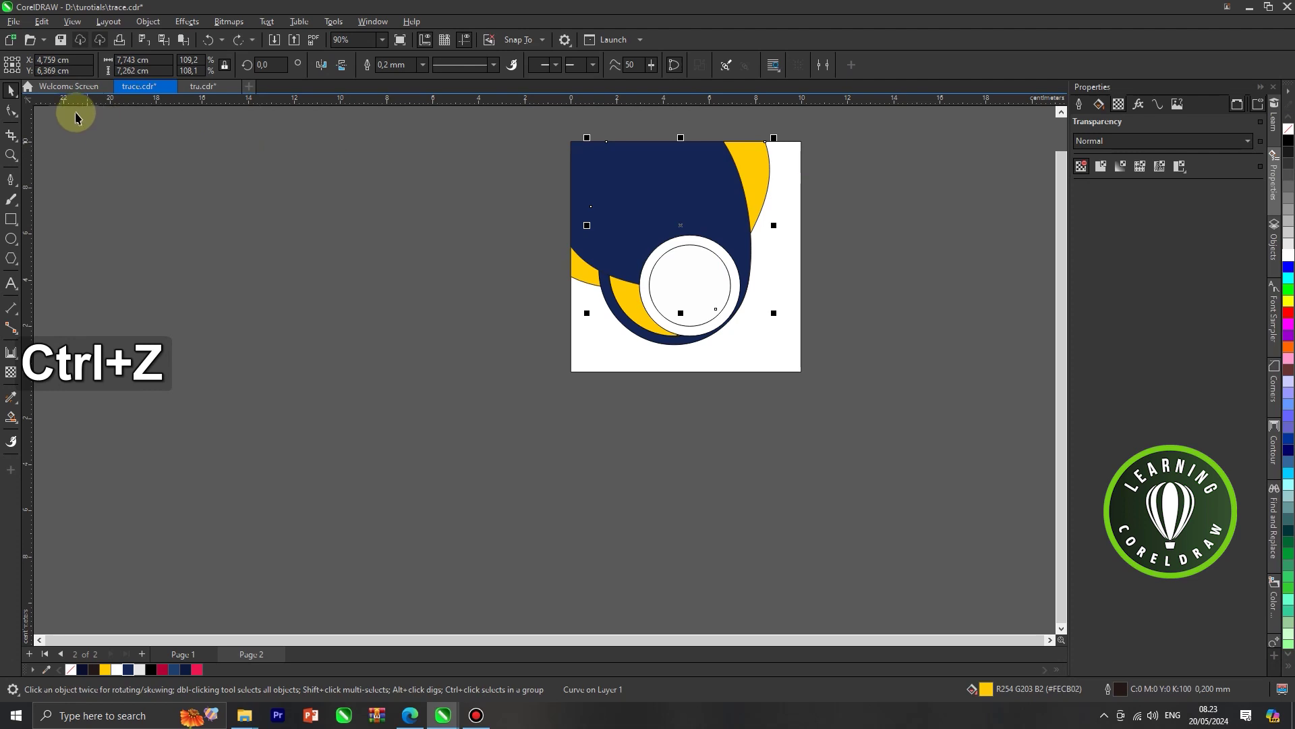
Reshape the right-hand yellow accent by moving its lower tip node to the dark blue circle's edge and bulging its right side outward with the curve handle.
{"action": "left_click", "coordinate": [11, 111]}
{"action": "scroll", "coordinate": [719, 290], "scroll_direction": "up", "scroll_amount": 1}
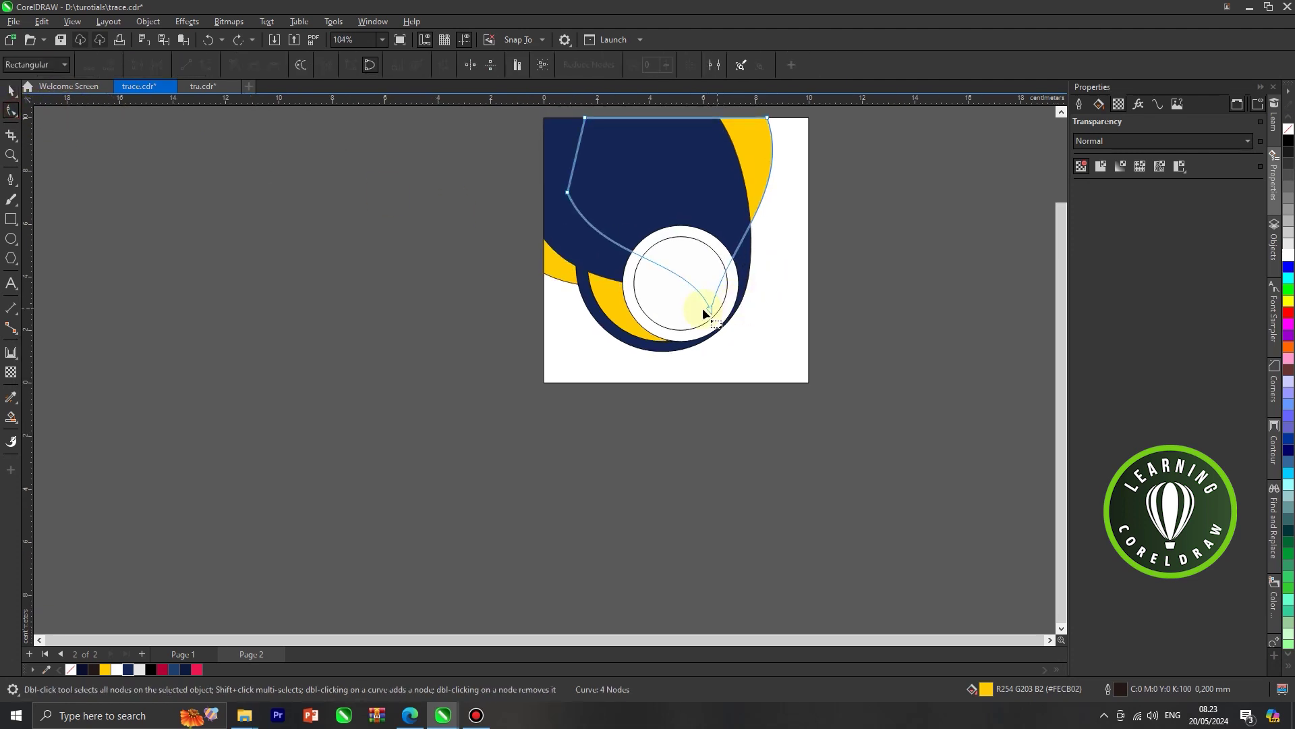
{"action": "left_click", "coordinate": [710, 309]}
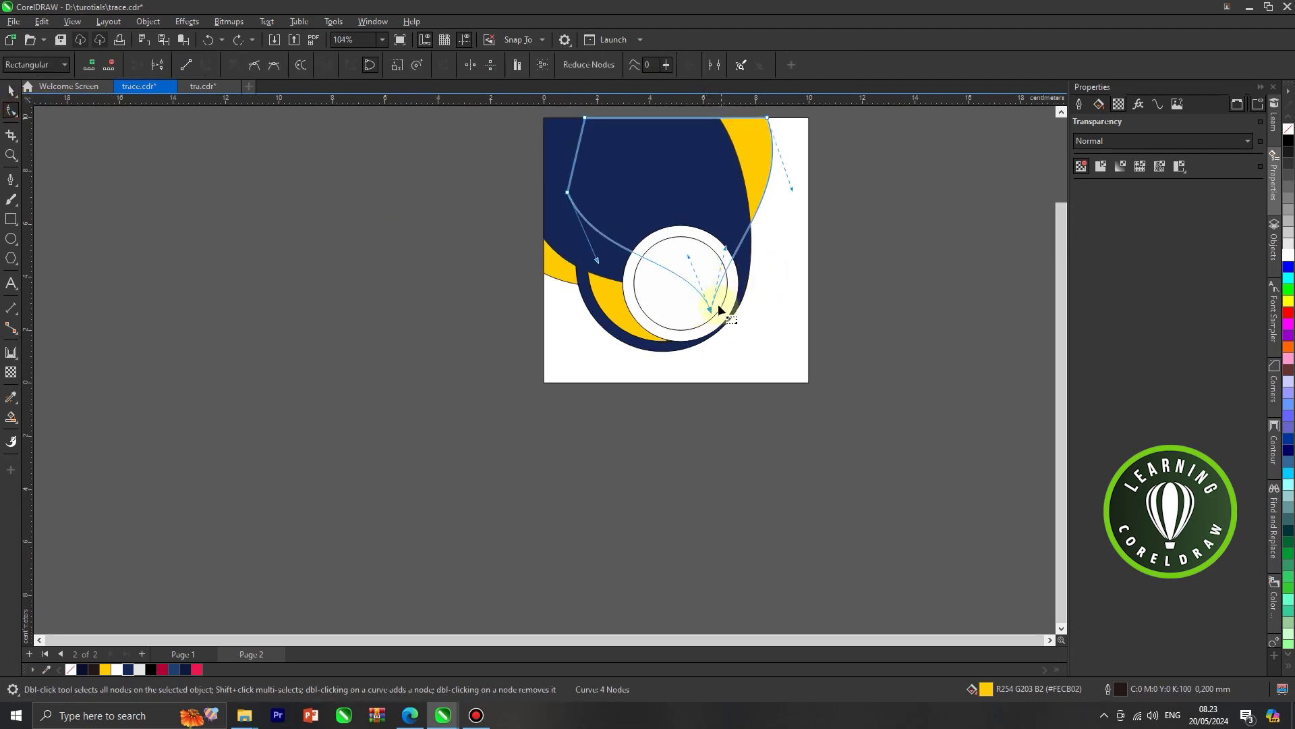
{"action": "left_click_drag", "start_coordinate": [718, 307], "coordinate": [731, 324]}
{"action": "left_click_drag", "start_coordinate": [743, 268], "coordinate": [761, 298]}
{"action": "scroll", "coordinate": [788, 301], "scroll_direction": "down", "scroll_amount": 1}
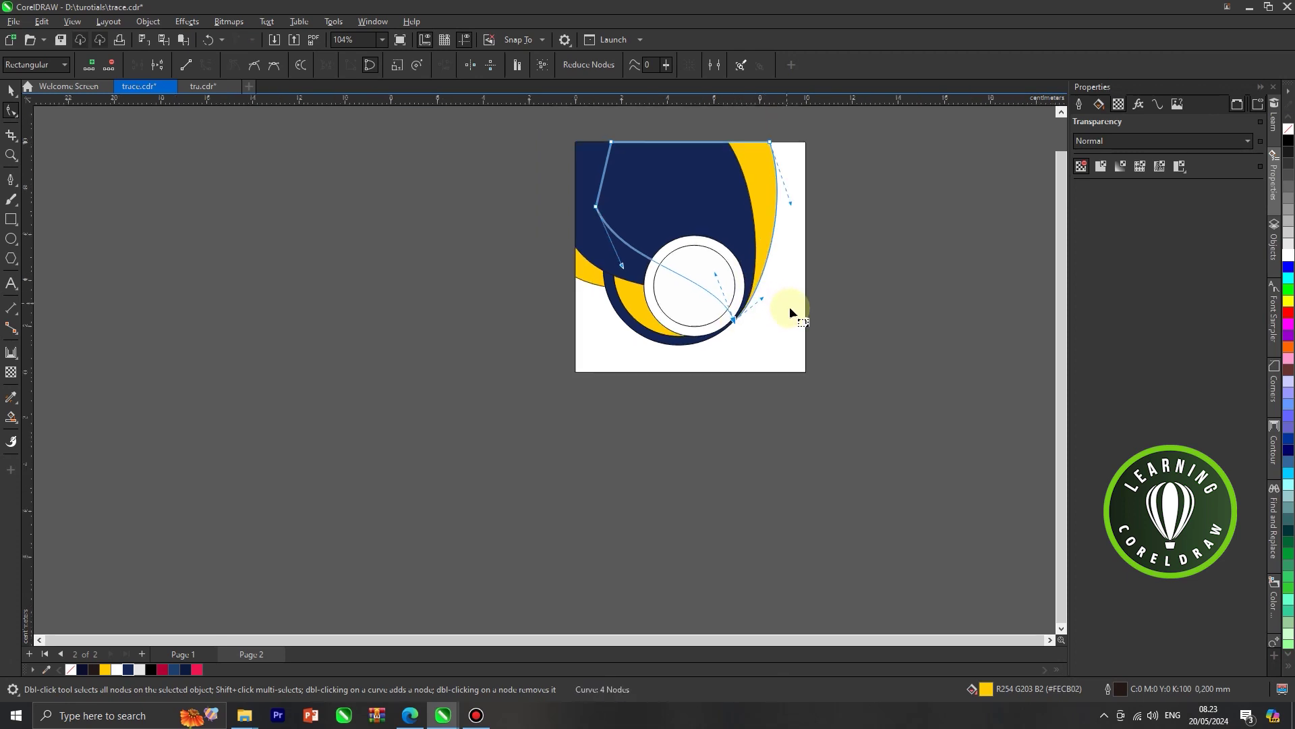
{"action": "scroll", "coordinate": [790, 312], "scroll_direction": "down", "scroll_amount": 1}
{"action": "left_click", "coordinate": [11, 89]}
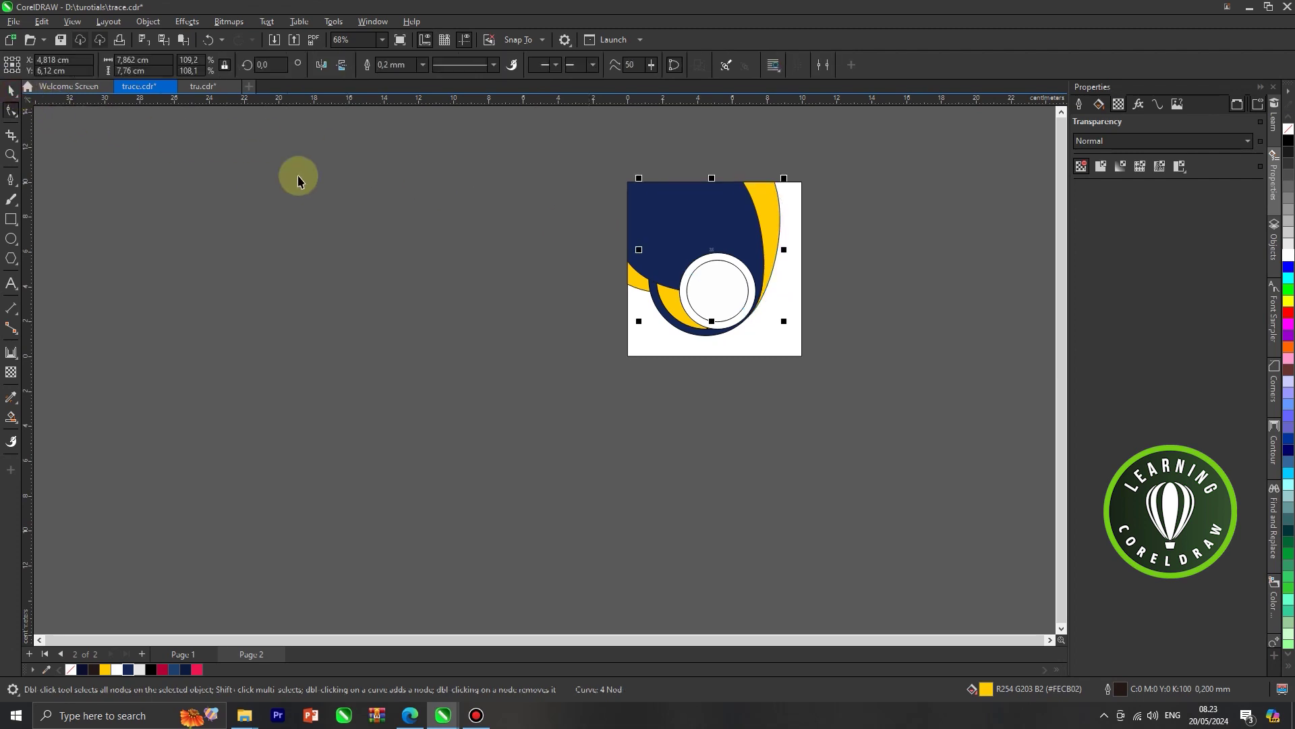
{"action": "left_click", "coordinate": [298, 176]}
Move the 6.535 cm dark blue circle up and left, centring it at about X 4.18 cm, Y 4.78 cm.
{"action": "scroll", "coordinate": [700, 341], "scroll_direction": "up", "scroll_amount": 1}
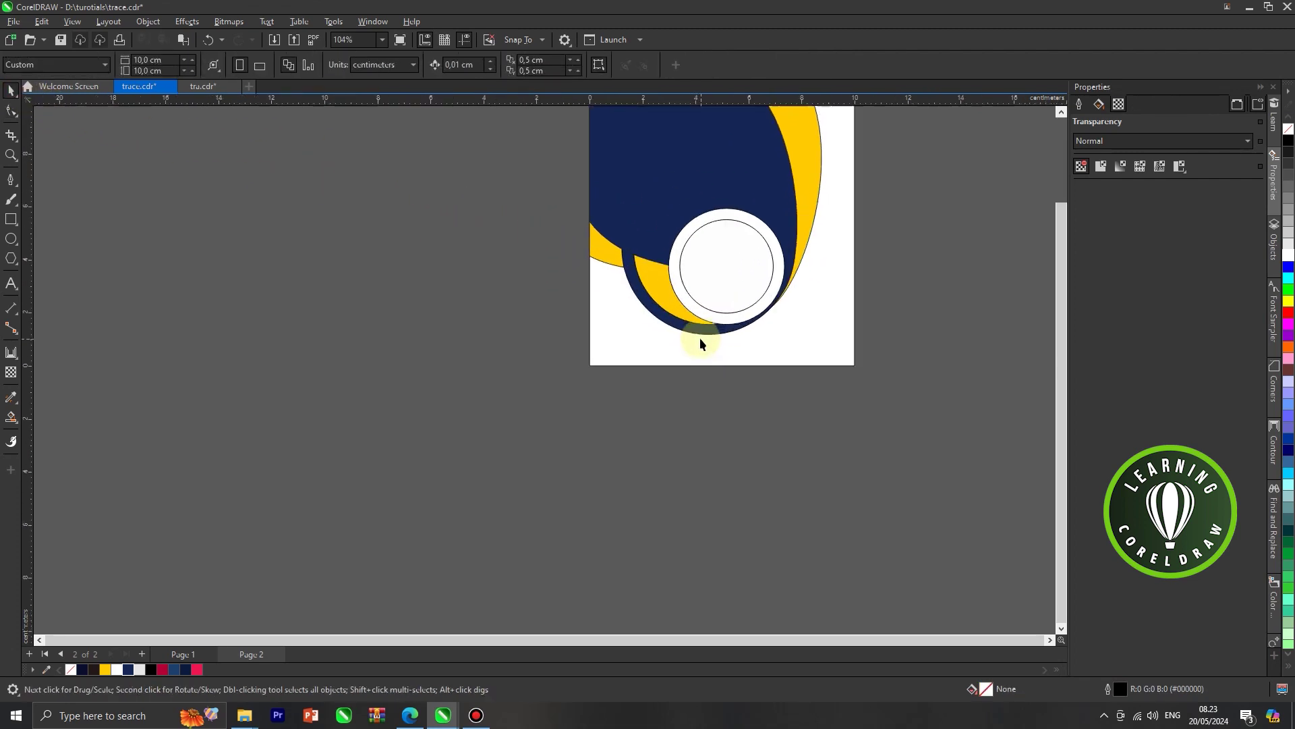
{"action": "left_click", "coordinate": [695, 334]}
{"action": "scroll", "coordinate": [700, 336], "scroll_direction": "up", "scroll_amount": 1}
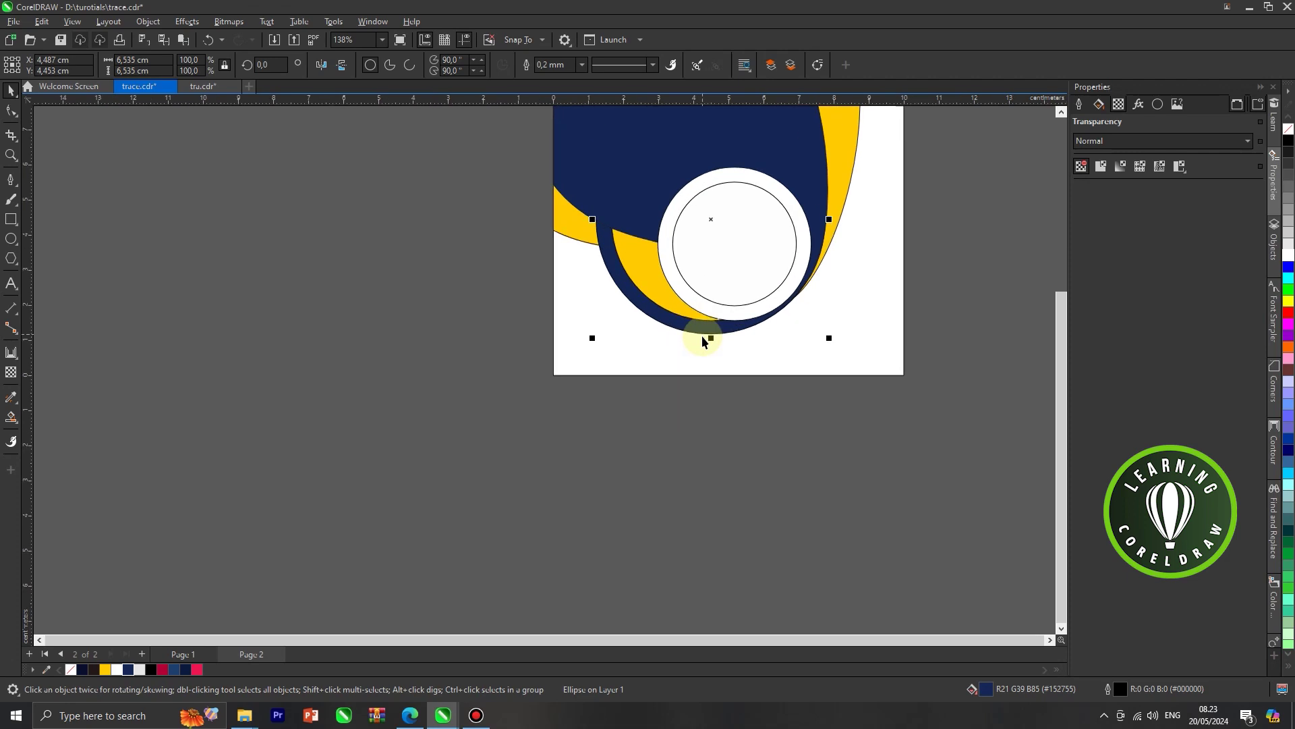
{"action": "left_click_drag", "start_coordinate": [706, 333], "coordinate": [707, 324]}
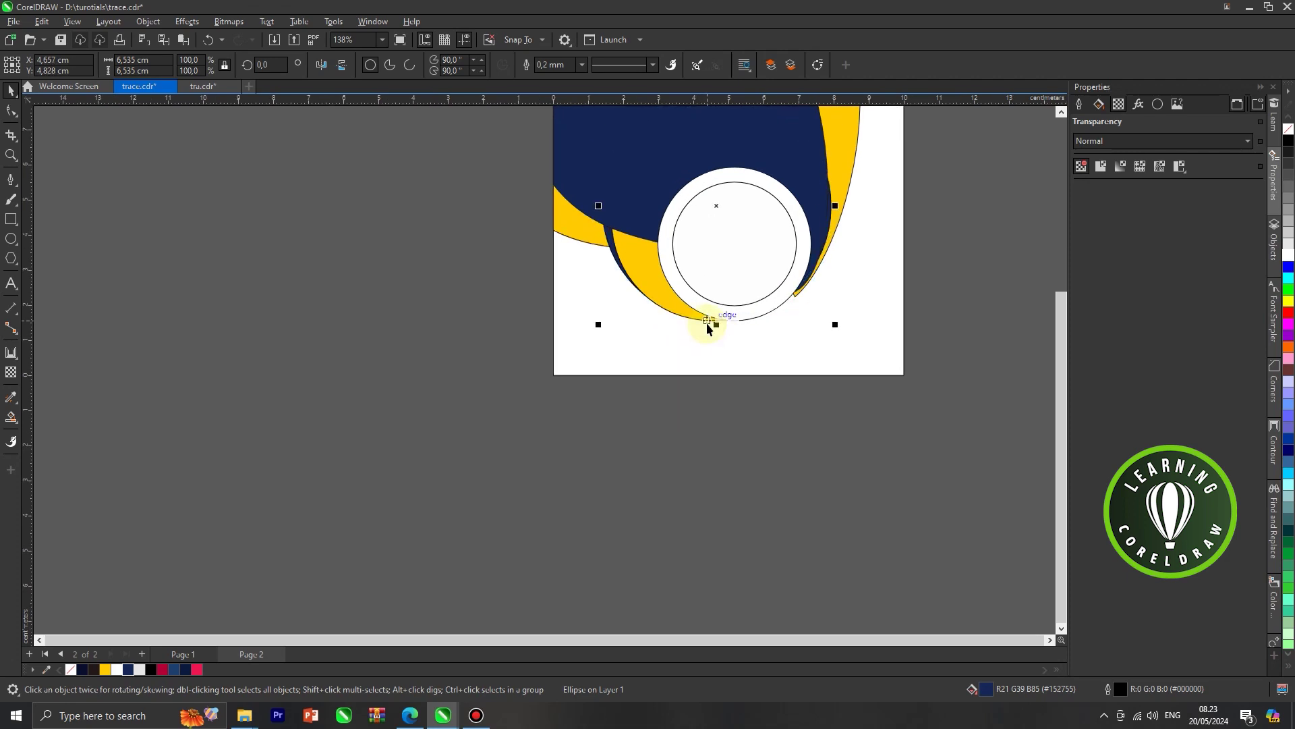
{"action": "scroll", "coordinate": [620, 249], "scroll_direction": "down", "scroll_amount": 1}
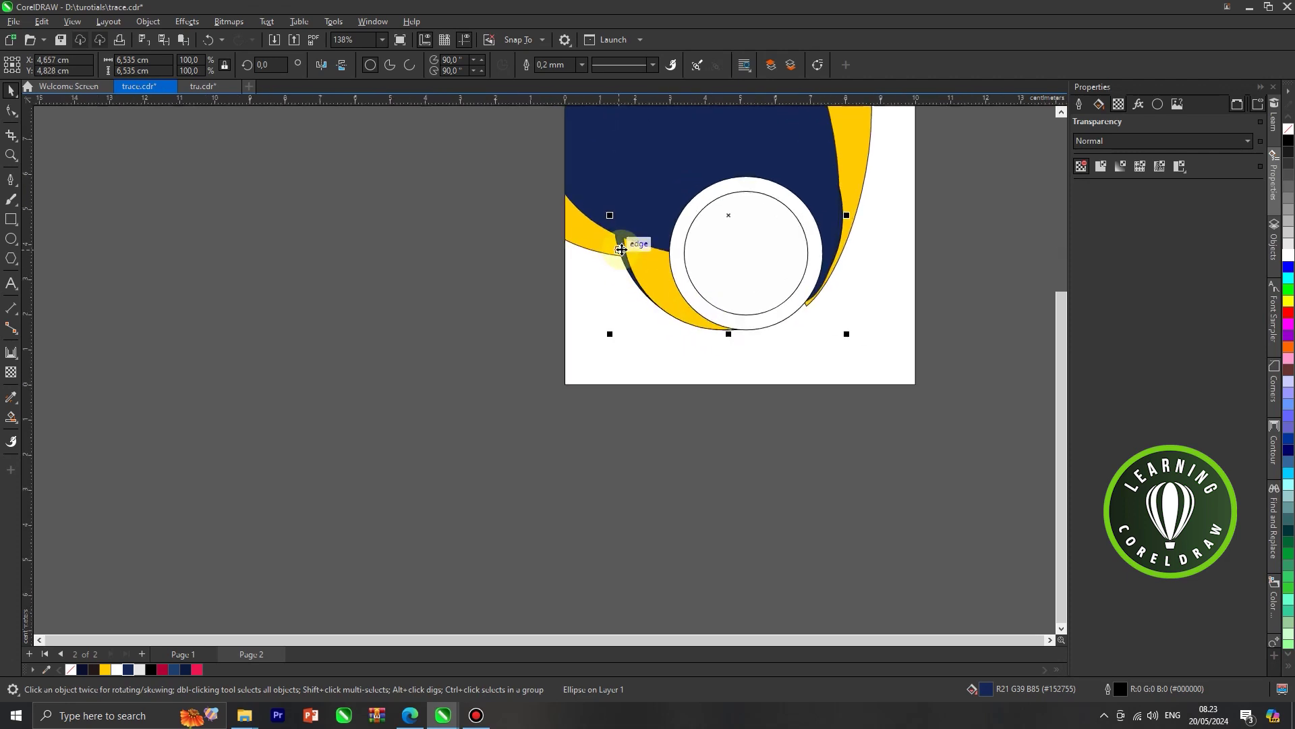
{"action": "left_click_drag", "start_coordinate": [622, 249], "coordinate": [613, 253]}
{"action": "scroll", "coordinate": [743, 331], "scroll_direction": "up", "scroll_amount": 2}
{"action": "left_click_drag", "start_coordinate": [738, 328], "coordinate": [730, 327]}
{"action": "scroll", "coordinate": [730, 318], "scroll_direction": "down", "scroll_amount": 4}
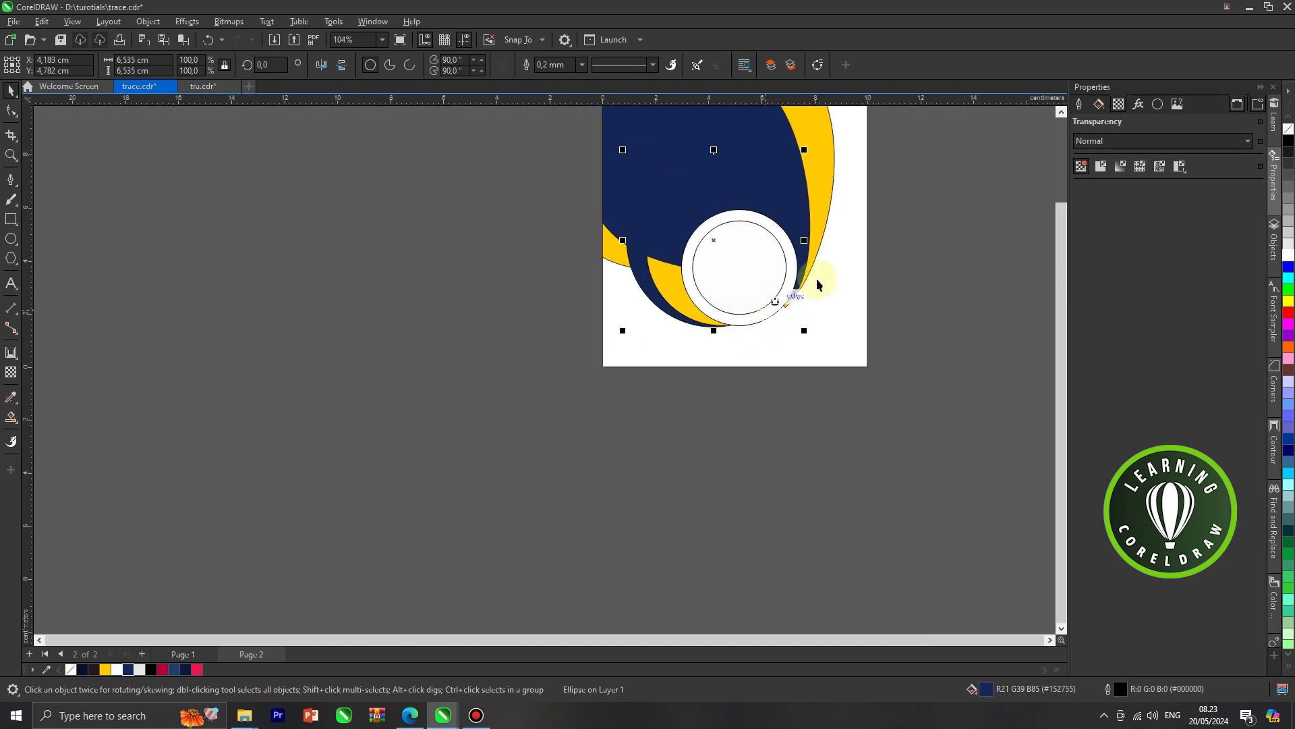
{"action": "left_click", "coordinate": [863, 268]}
Nudge the right-hand yellow accent's lower tip node about 0.1 cm to the left, onto the large white circle's edge.
{"action": "left_click", "coordinate": [825, 225]}
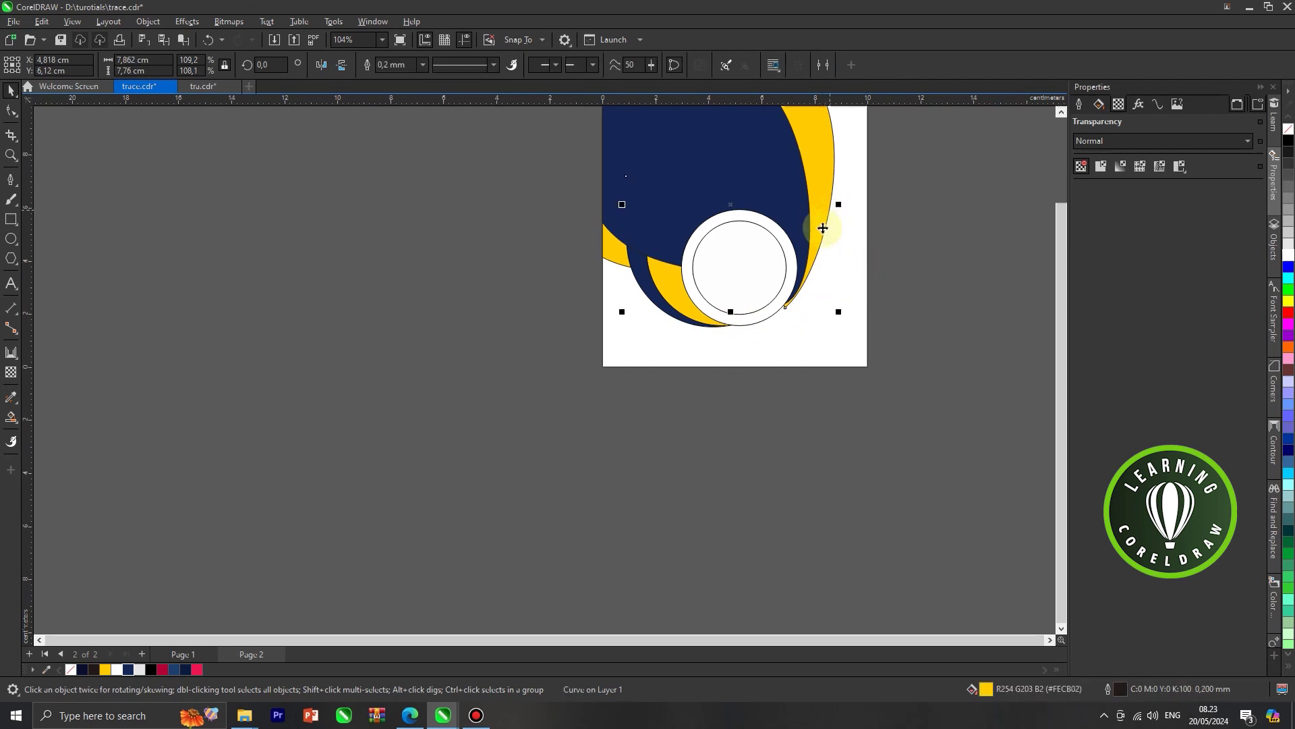
{"action": "scroll", "coordinate": [826, 229], "scroll_direction": "down", "scroll_amount": 2}
{"action": "left_click", "coordinate": [28, 124]}
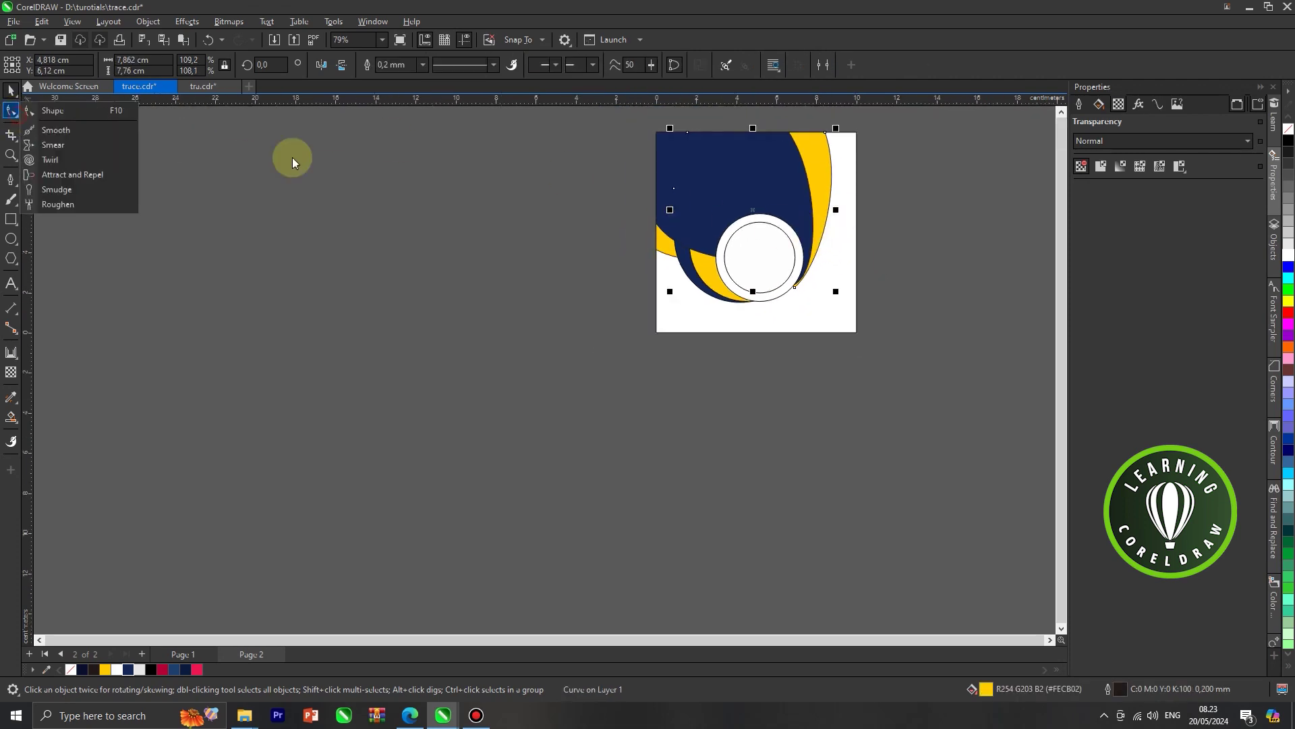
{"action": "left_click", "coordinate": [73, 114]}
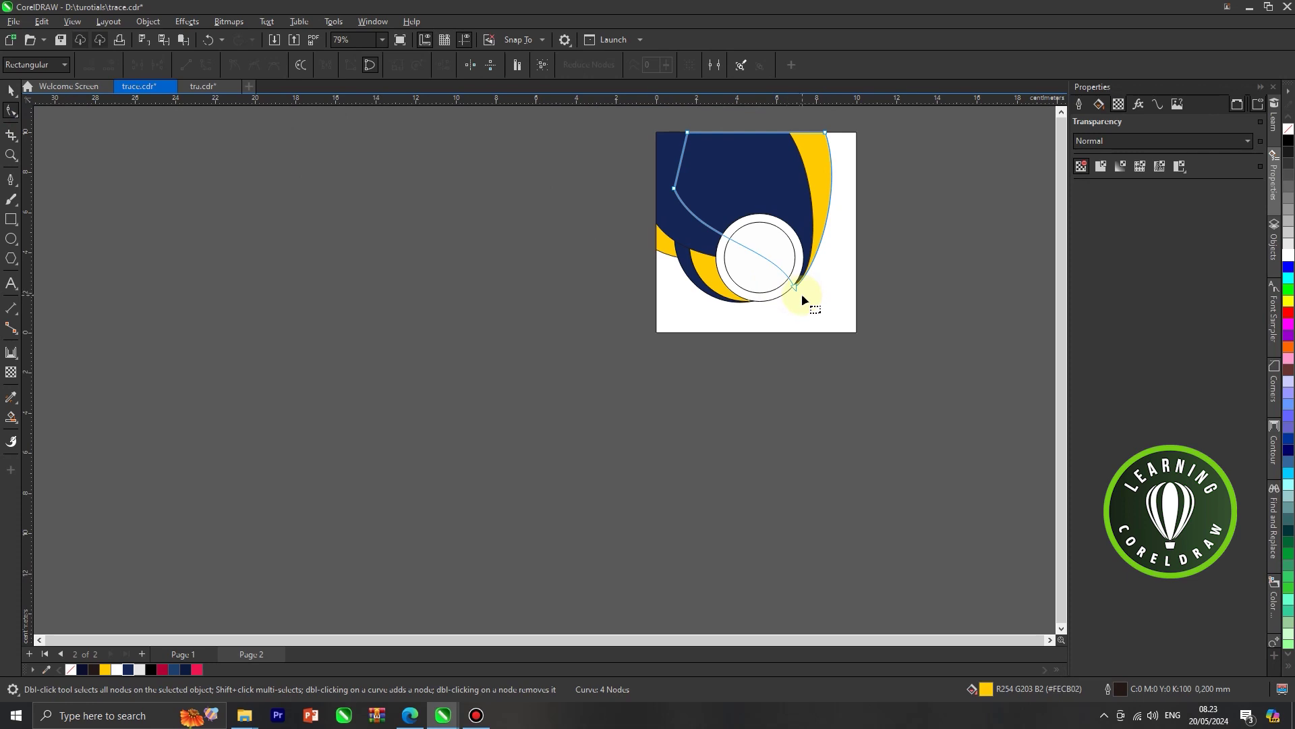
{"action": "scroll", "coordinate": [788, 285], "scroll_direction": "up", "scroll_amount": 7}
{"action": "left_click", "coordinate": [790, 279]}
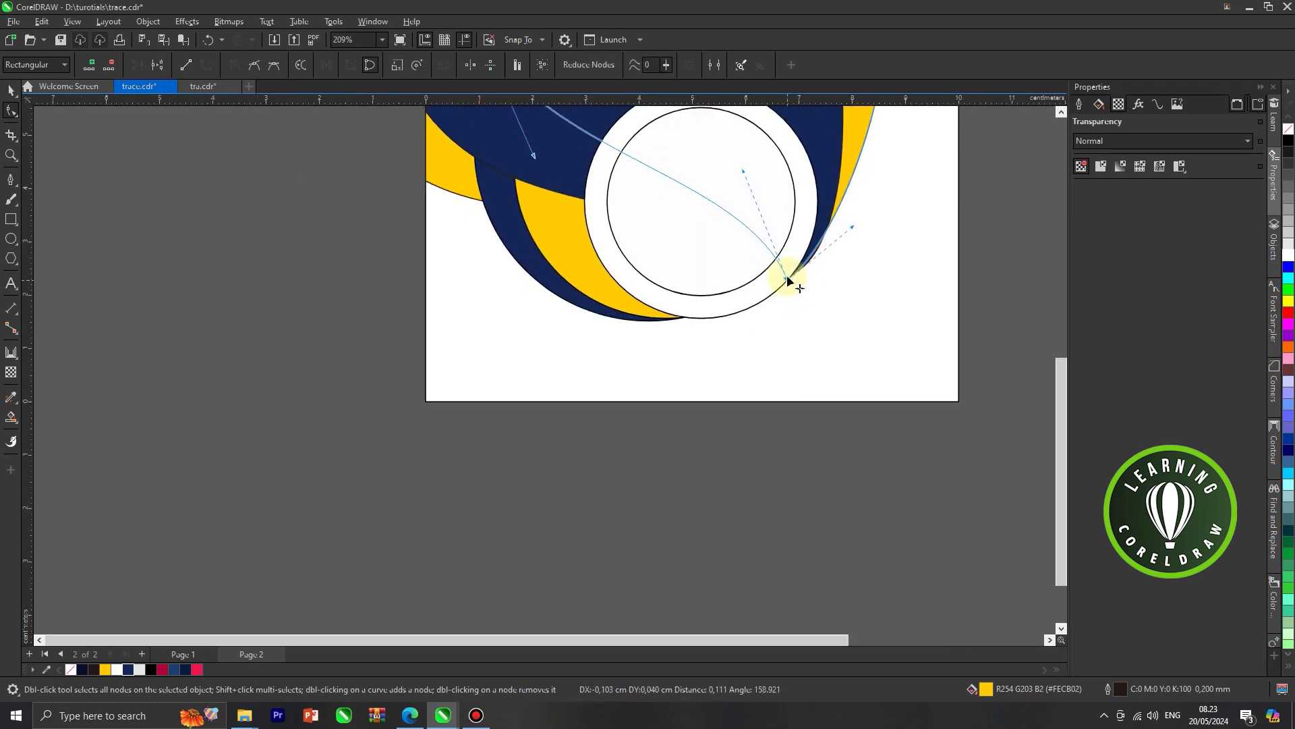
{"action": "scroll", "coordinate": [791, 282], "scroll_direction": "down", "scroll_amount": 7}
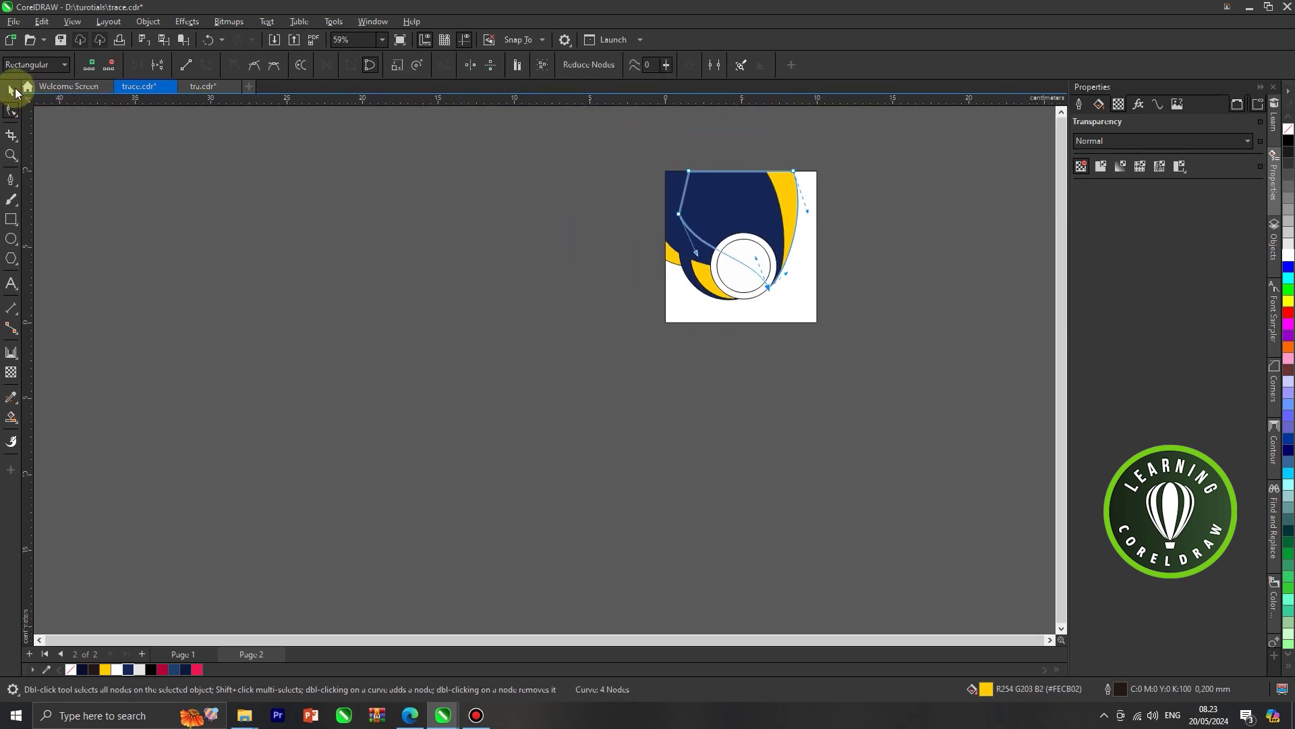
{"action": "left_click", "coordinate": [15, 92]}
{"action": "left_click", "coordinate": [634, 214]}
Try moving the left yellow accent and the dark blue corner shape off the page, undoing each move.
{"action": "scroll", "coordinate": [844, 233], "scroll_direction": "up", "scroll_amount": 1}
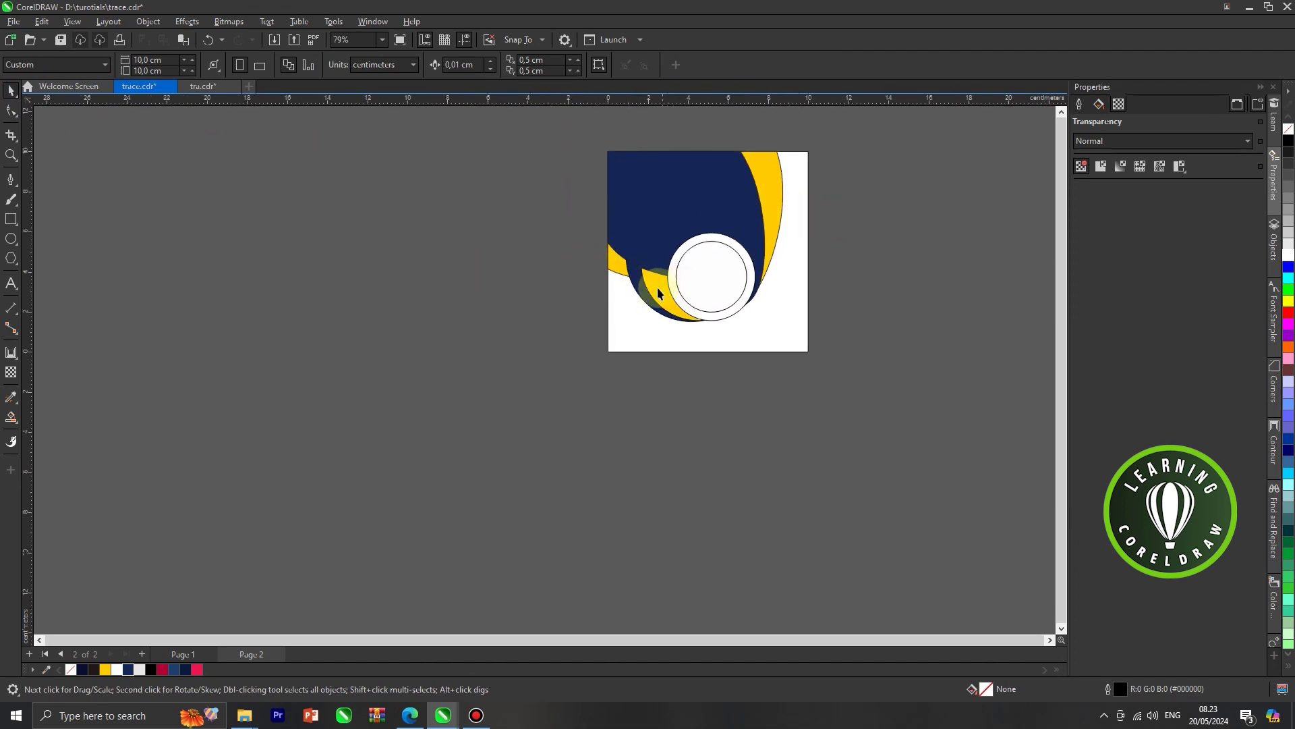
{"action": "scroll", "coordinate": [610, 265], "scroll_direction": "up", "scroll_amount": 2}
{"action": "left_click", "coordinate": [609, 263]}
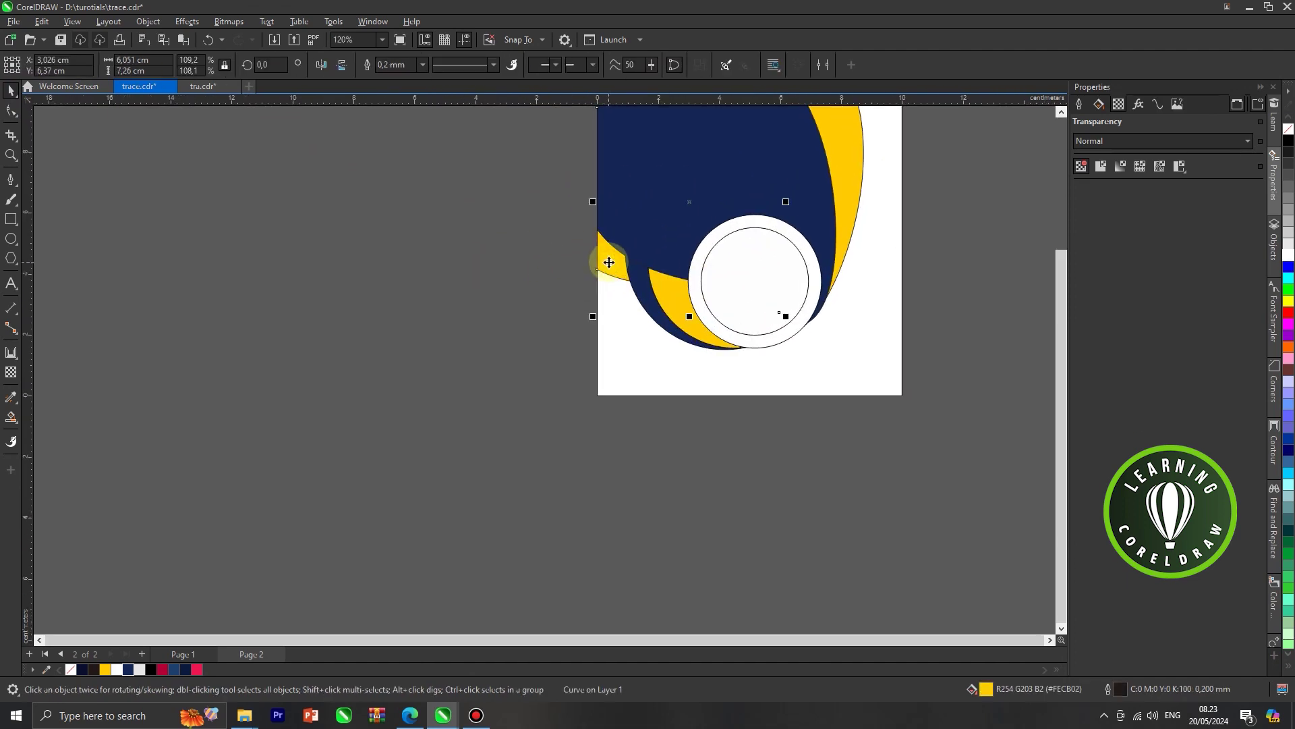
{"action": "left_click_drag", "start_coordinate": [609, 263], "coordinate": [456, 290]}
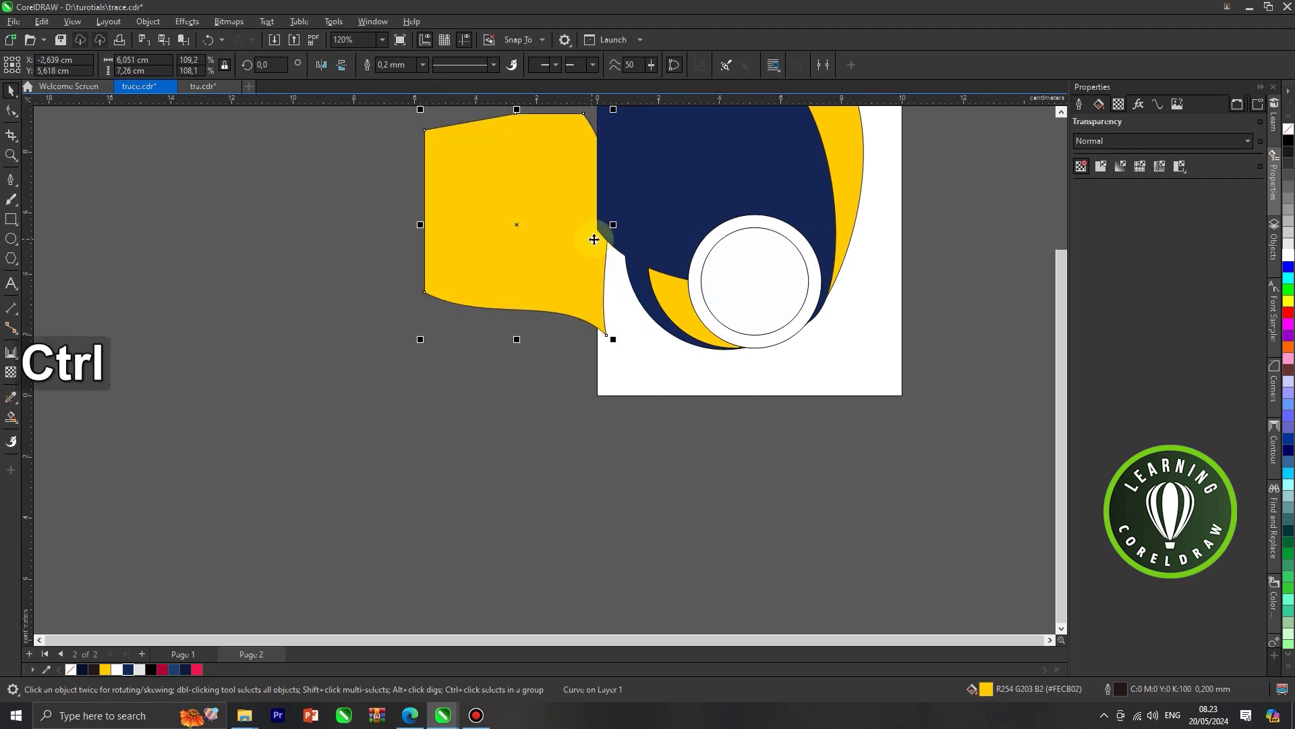
{"action": "key", "text": "ctrl+z"}
{"action": "left_click_drag", "start_coordinate": [636, 191], "coordinate": [410, 214]}
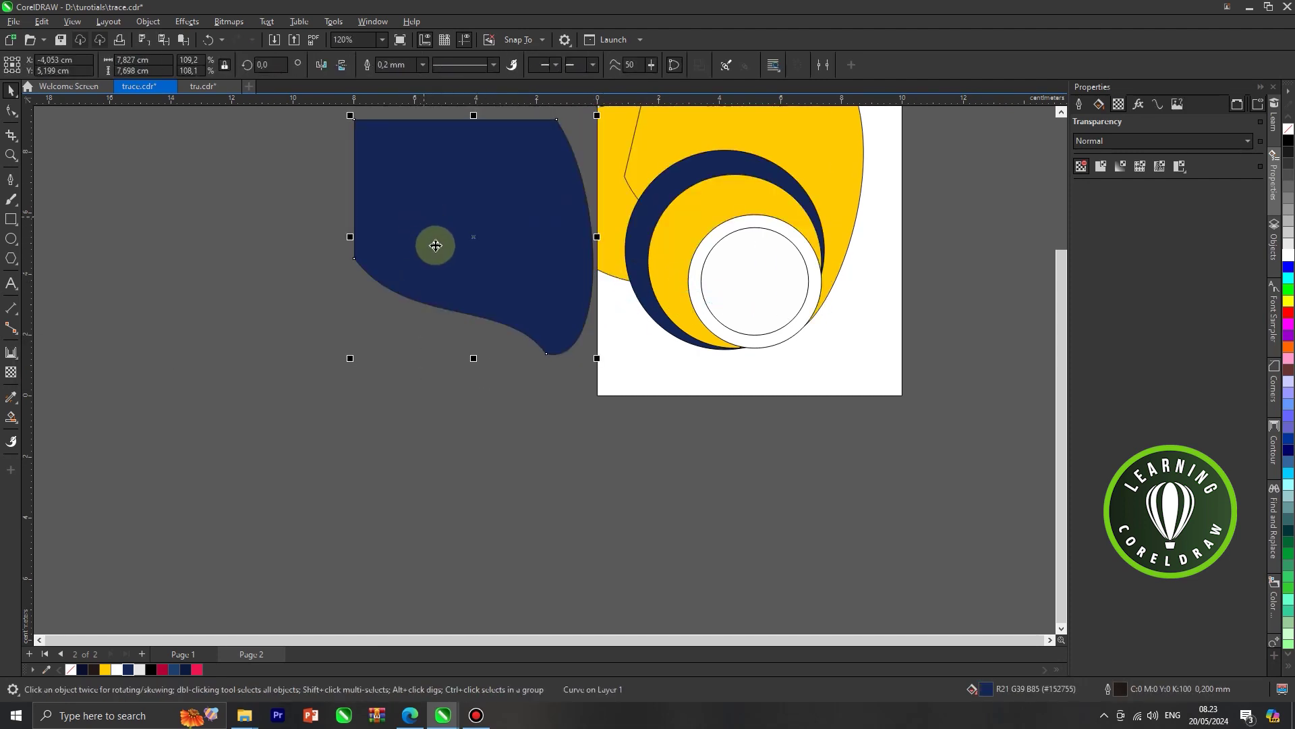
{"action": "key", "text": "ctrl+z"}
Trim the left yellow accent shape with the dark blue corner shape.
{"action": "left_click", "coordinate": [625, 199]}
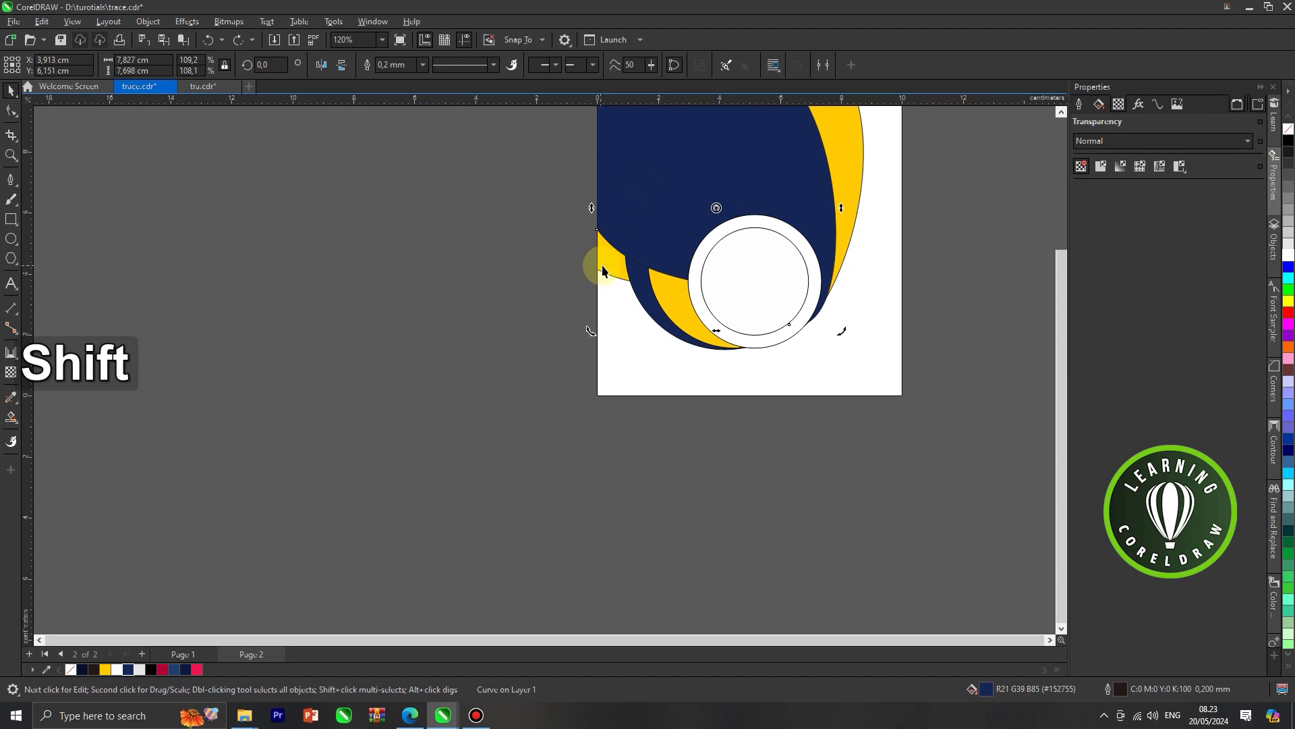
{"action": "left_click", "coordinate": [601, 266], "text": "shift"}
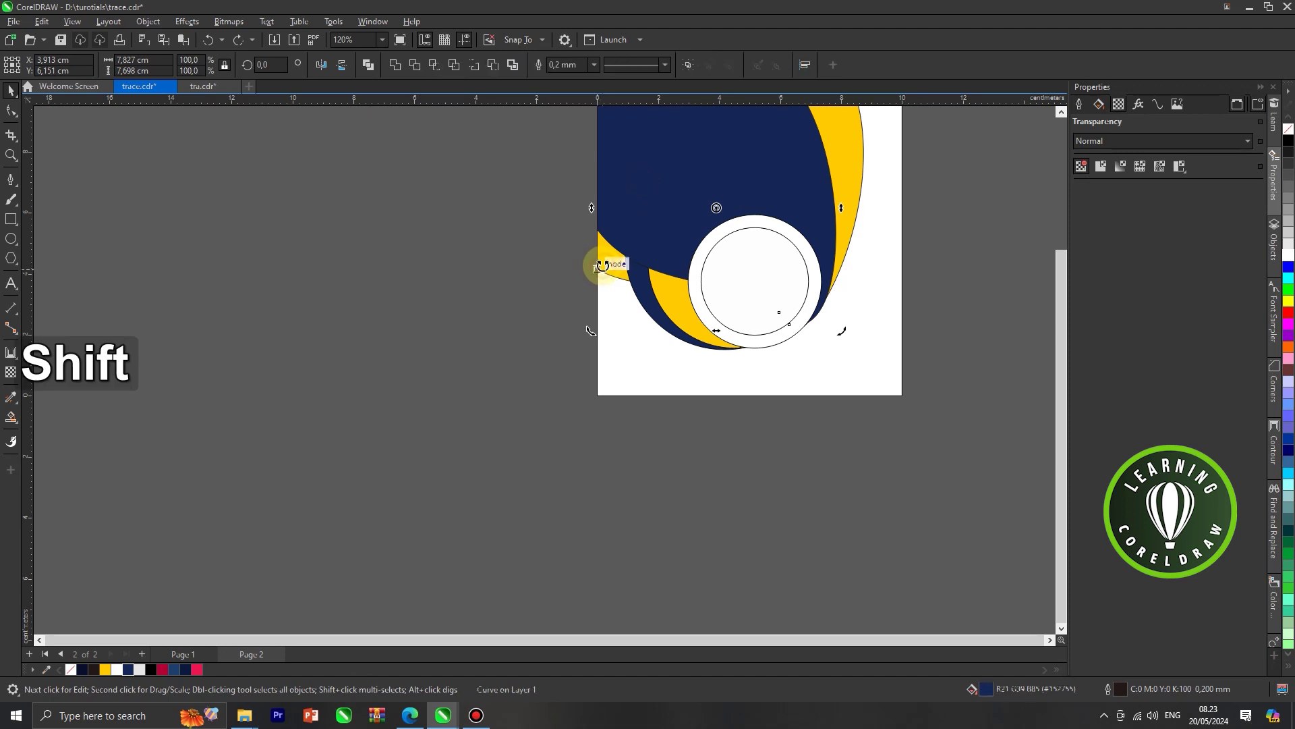
{"action": "left_click", "coordinate": [415, 69]}
{"action": "left_click", "coordinate": [488, 197]}
Order the trimmed left yellow accent in front of the 6.535 cm dark blue circle.
{"action": "left_click", "coordinate": [601, 260]}
{"action": "right_click", "coordinate": [603, 260]}
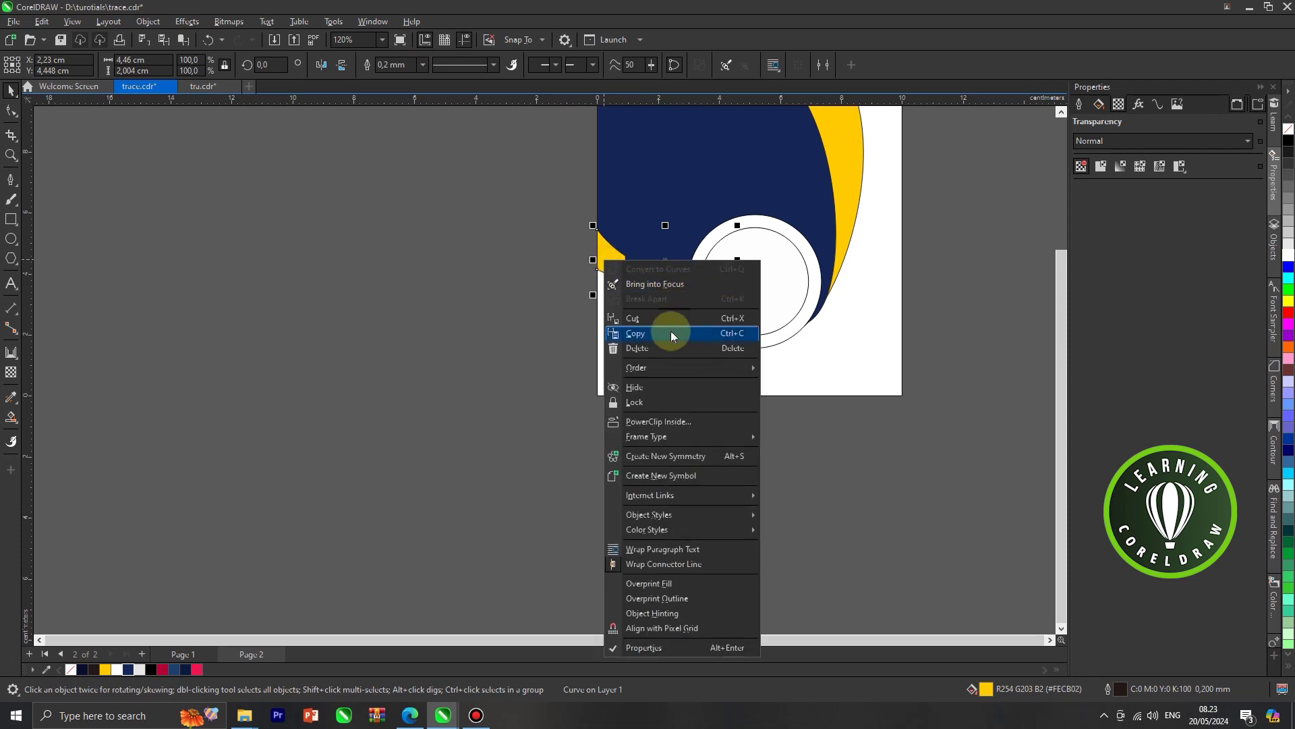
{"action": "mouse_move", "coordinate": [657, 370]}
{"action": "left_click", "coordinate": [807, 470]}
{"action": "left_click", "coordinate": [635, 288]}
{"action": "left_click", "coordinate": [558, 277]}
{"action": "scroll", "coordinate": [674, 317], "scroll_direction": "down", "scroll_amount": 3}
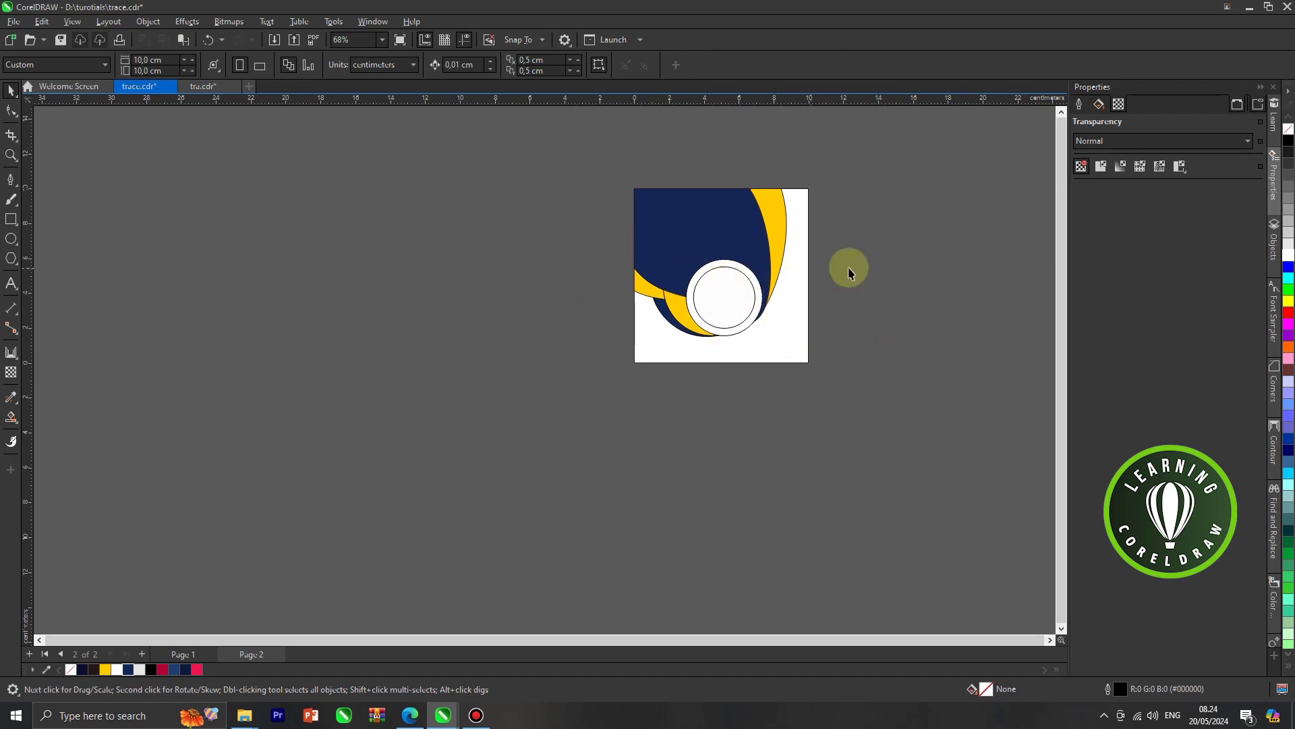
{"action": "scroll", "coordinate": [769, 238], "scroll_direction": "up", "scroll_amount": 2}
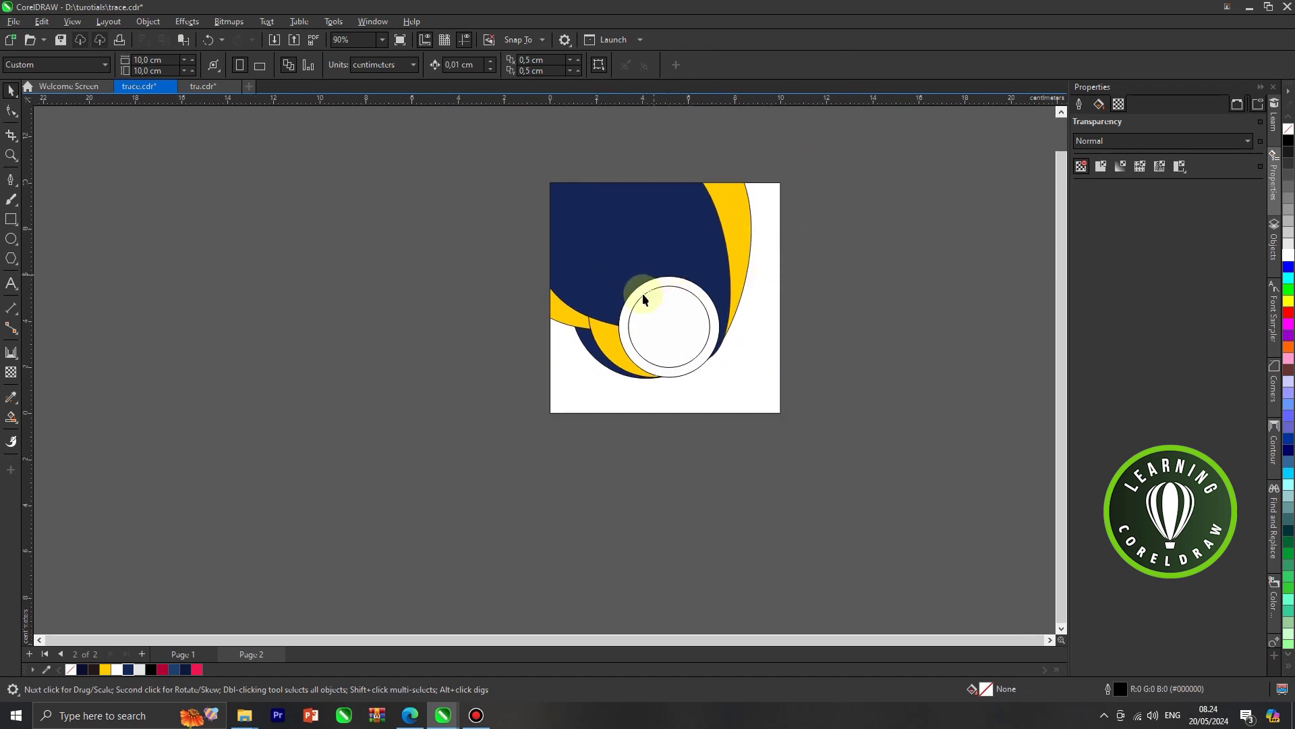
Paste the copied logo, contact details and travel photo, and move the photo up beside the page to about X -4.97 cm, Y 5.39 cm.
{"action": "key", "text": "ctrl+v"}
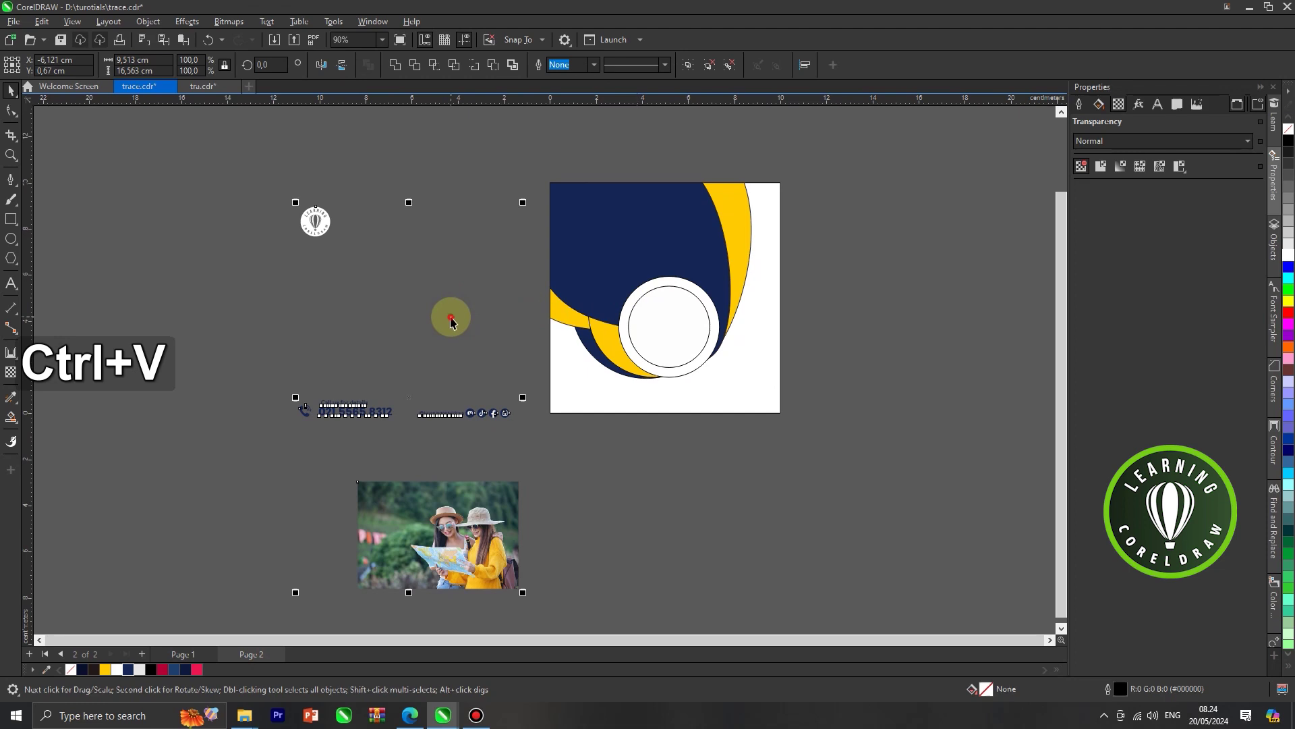
{"action": "left_click", "coordinate": [449, 312]}
{"action": "left_click_drag", "start_coordinate": [451, 508], "coordinate": [449, 260]}
PowerClip the travel photo inside the smaller inner circle on the page.
{"action": "right_click", "coordinate": [449, 261]}
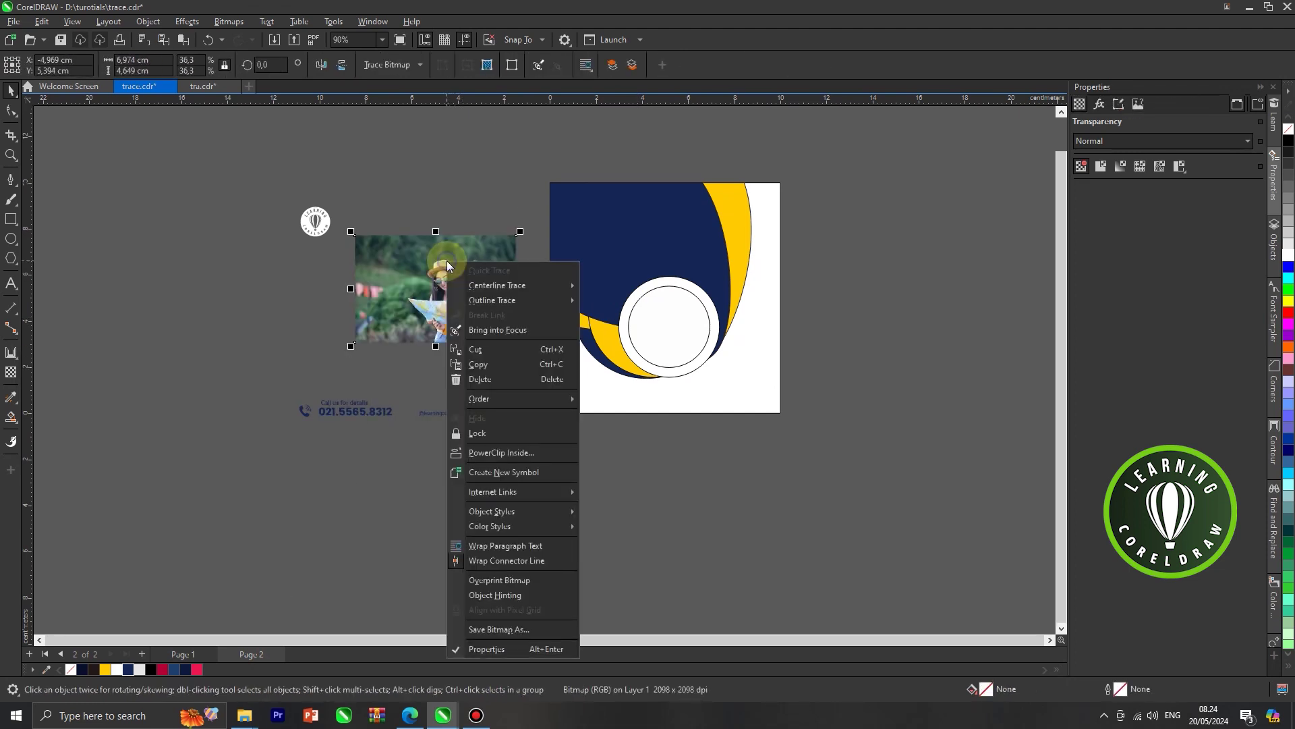
{"action": "left_click", "coordinate": [505, 452]}
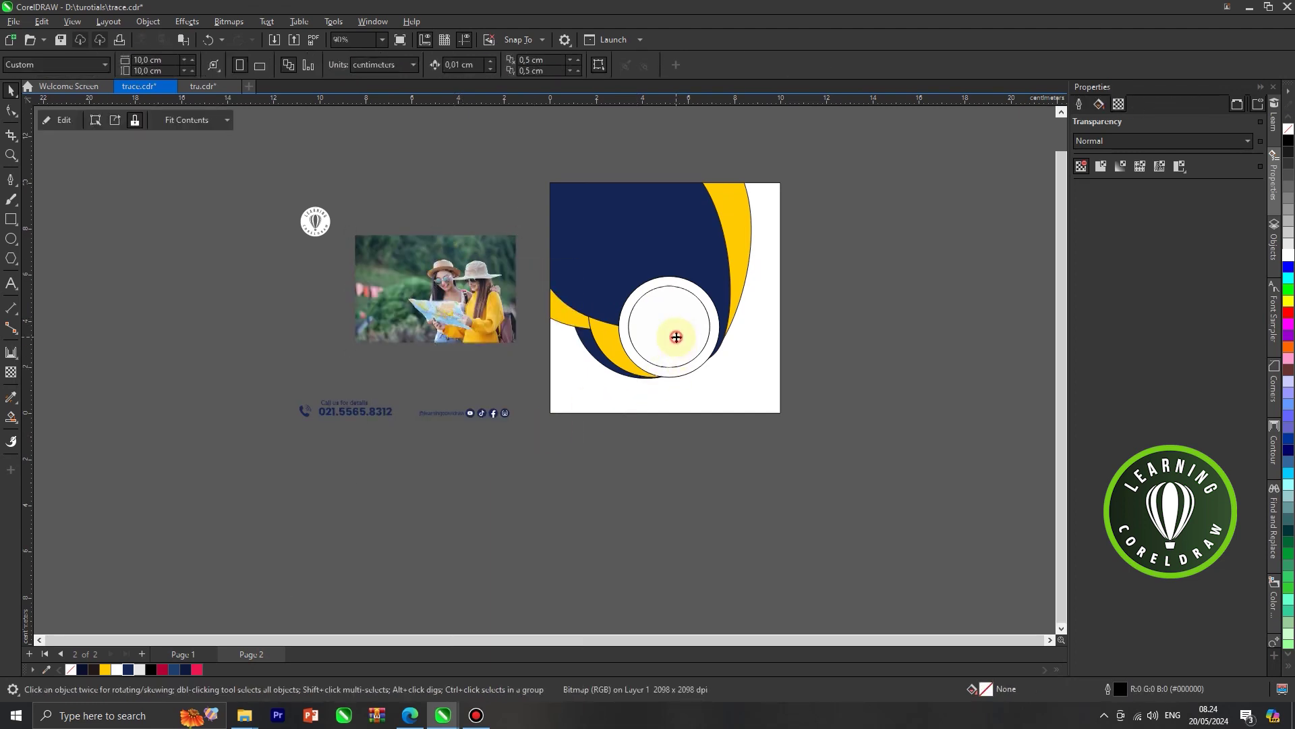
{"action": "left_click", "coordinate": [671, 341]}
Edit the PowerClip contents and scale the photo down so both travellers fit within the inner circle.
{"action": "scroll", "coordinate": [685, 310], "scroll_direction": "up", "scroll_amount": 2}
{"action": "left_click", "coordinate": [684, 310]}
{"action": "right_click", "coordinate": [684, 264]}
{"action": "left_click", "coordinate": [719, 305]}
{"action": "left_click_drag", "start_coordinate": [782, 254], "coordinate": [721, 286]}
{"action": "right_click", "coordinate": [720, 284]}
{"action": "left_click", "coordinate": [753, 292]}
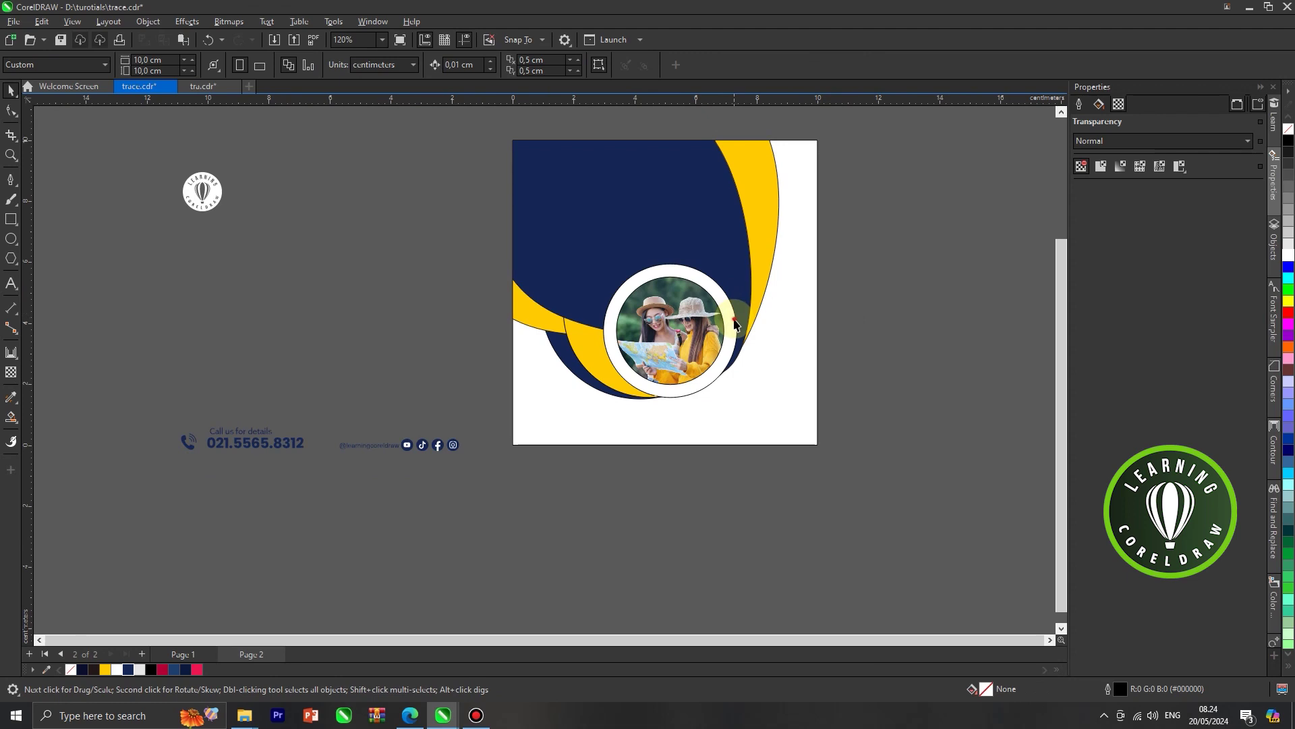
Add a drop shadow to the white outer circle around the photo.
{"action": "left_click", "coordinate": [734, 324]}
{"action": "left_click", "coordinate": [20, 356]}
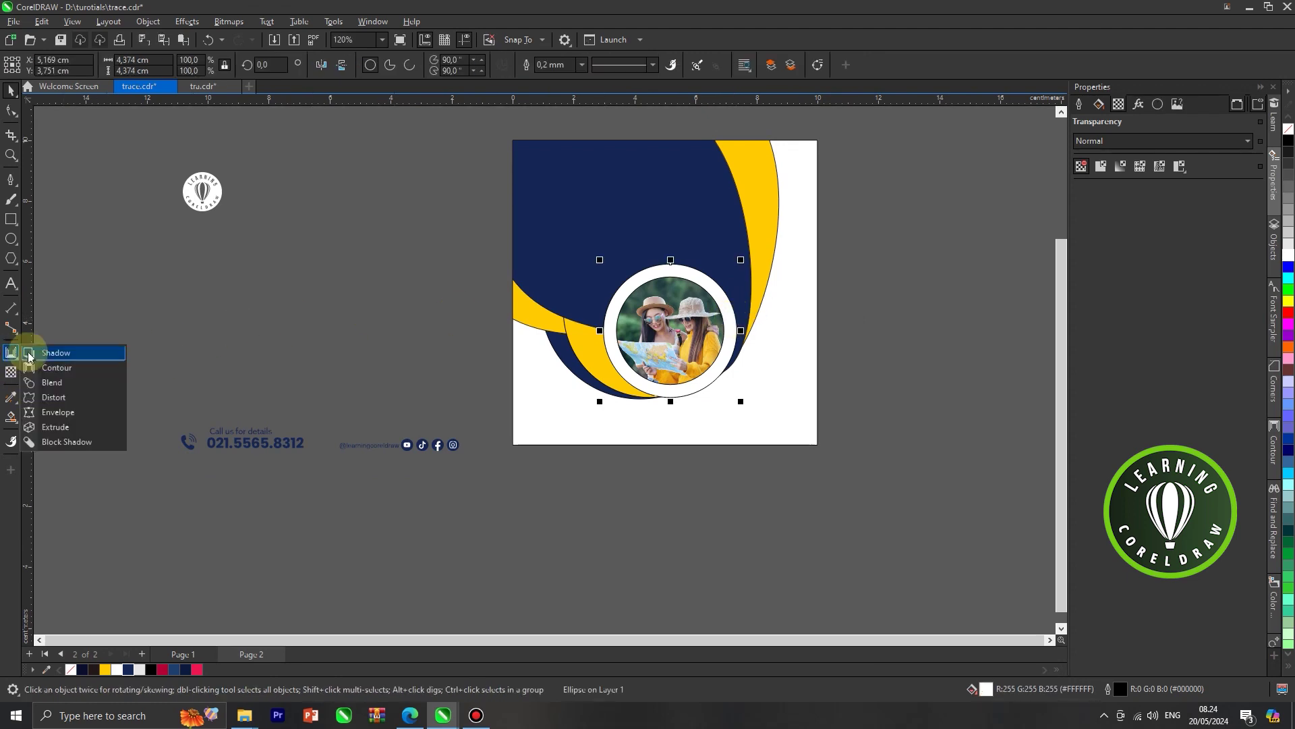
{"action": "left_click", "coordinate": [51, 352]}
{"action": "scroll", "coordinate": [599, 352], "scroll_direction": "up", "scroll_amount": 1}
{"action": "left_click_drag", "start_coordinate": [598, 329], "coordinate": [752, 328]}
{"action": "left_click", "coordinate": [10, 90]}
{"action": "left_click", "coordinate": [269, 220]}
{"action": "scroll", "coordinate": [589, 319], "scroll_direction": "down", "scroll_amount": 3}
Remove the outlines from the dark blue and yellow shapes and the photo circles.
{"action": "left_click_drag", "start_coordinate": [816, 256], "coordinate": [644, 376]}
{"action": "left_click_drag", "start_coordinate": [577, 410], "coordinate": [577, 409]}
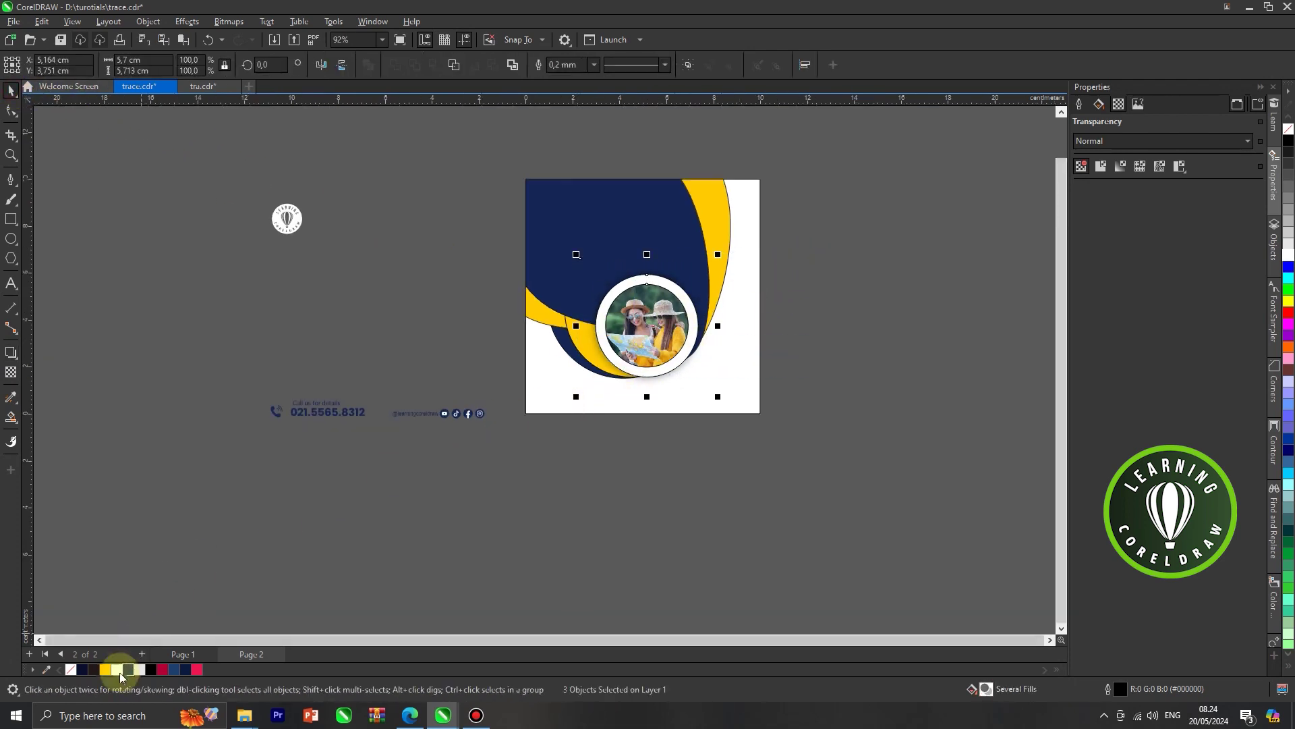
{"action": "left_click", "coordinate": [447, 509]}
{"action": "left_click_drag", "start_coordinate": [782, 153], "coordinate": [466, 395]}
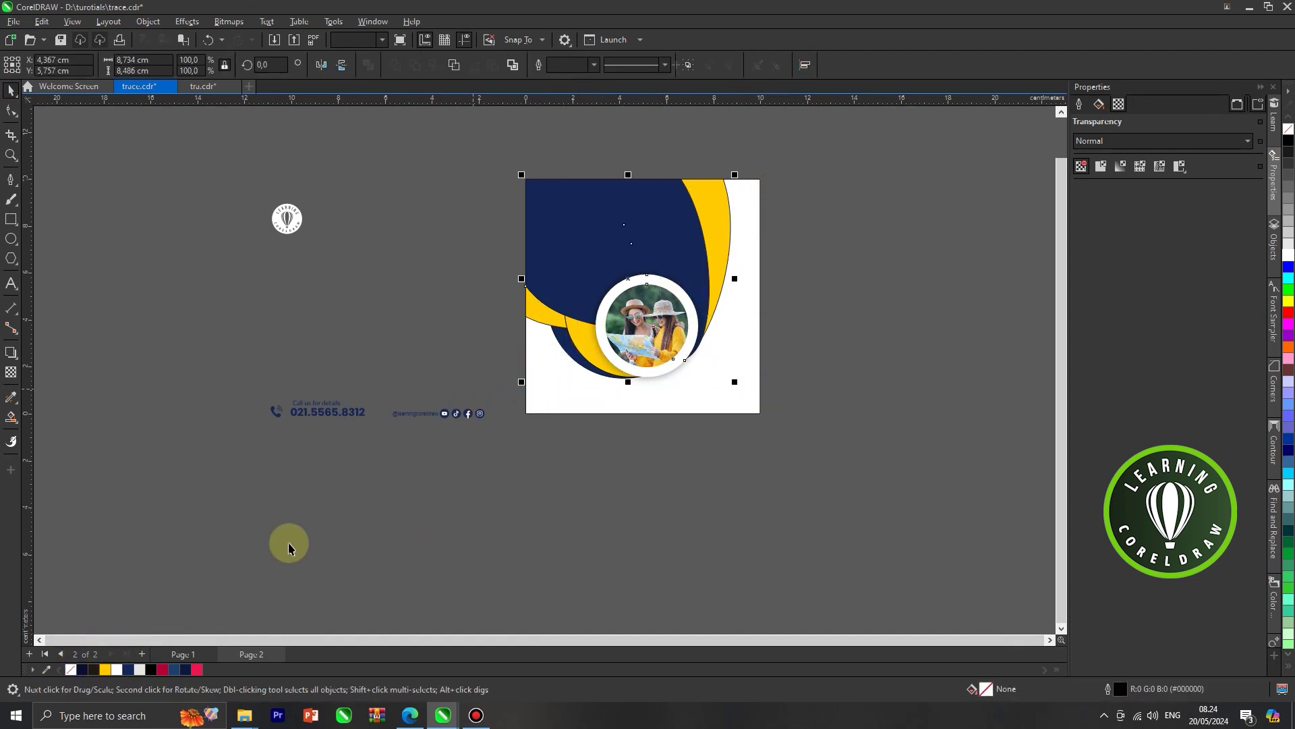
{"action": "left_click", "coordinate": [75, 670]}
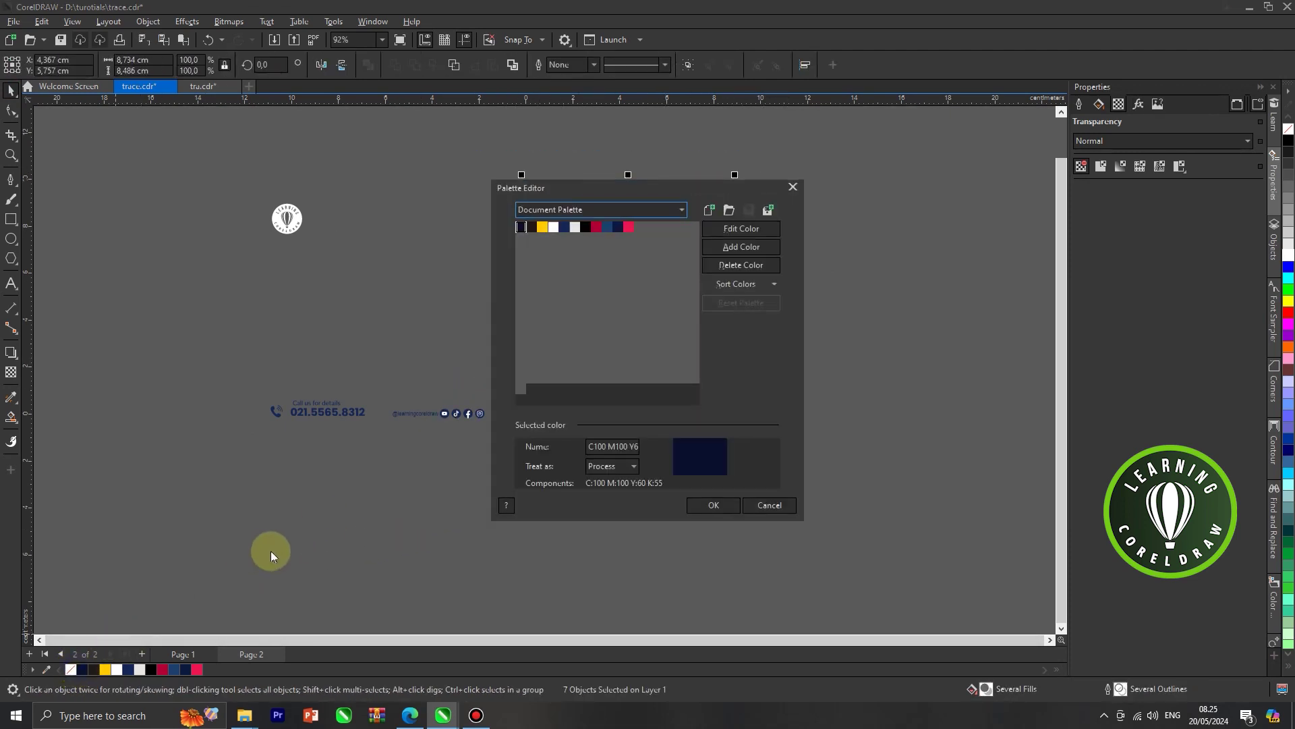
{"action": "left_click", "coordinate": [688, 507]}
{"action": "left_click", "coordinate": [832, 409]}
{"action": "scroll", "coordinate": [860, 398], "scroll_direction": "down", "scroll_amount": 1}
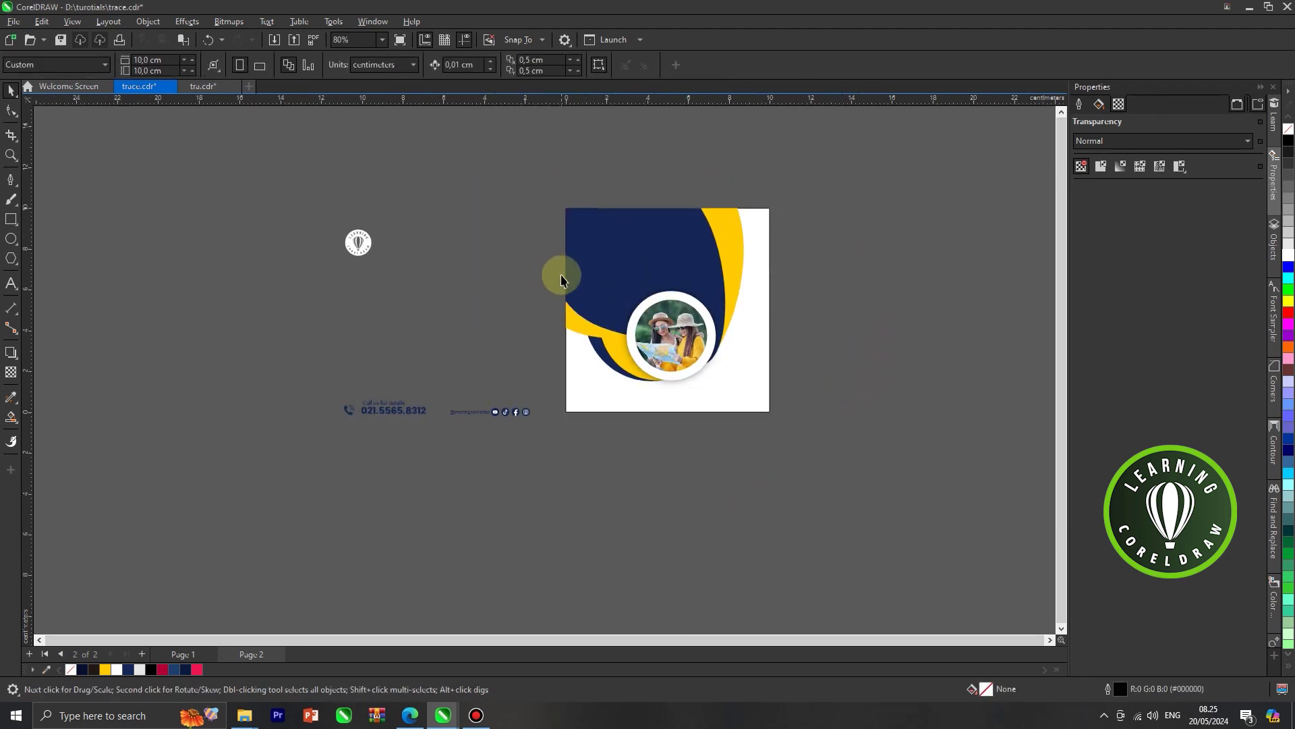
Move the logo into the page's upper-left corner and the contact details along the bottom to about X 4.70 cm, Y 0.83 cm.
{"action": "left_click_drag", "start_coordinate": [359, 245], "coordinate": [589, 235]}
{"action": "left_click", "coordinate": [467, 241]}
{"action": "left_click_drag", "start_coordinate": [270, 370], "coordinate": [423, 426]}
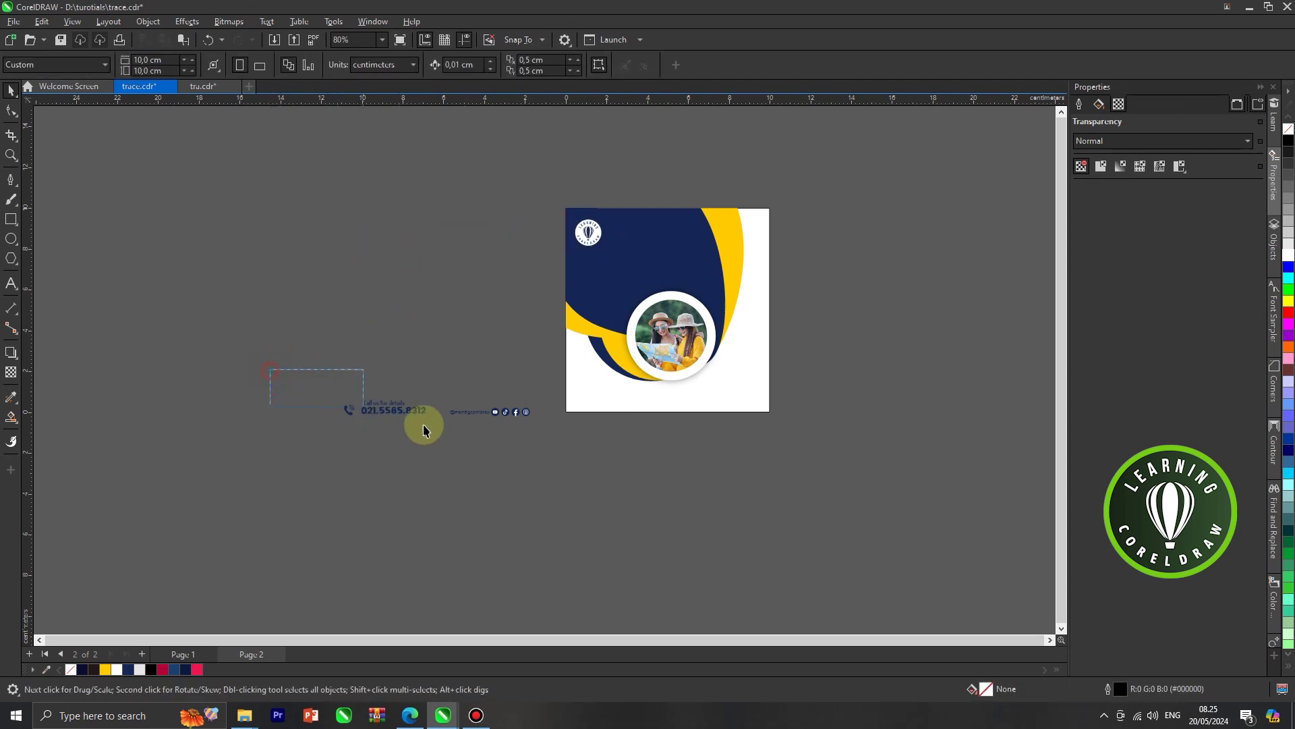
{"action": "left_click_drag", "start_coordinate": [549, 444], "coordinate": [549, 445]}
{"action": "left_click_drag", "start_coordinate": [480, 410], "coordinate": [626, 419]}
{"action": "left_click_drag", "start_coordinate": [704, 412], "coordinate": [706, 402]}
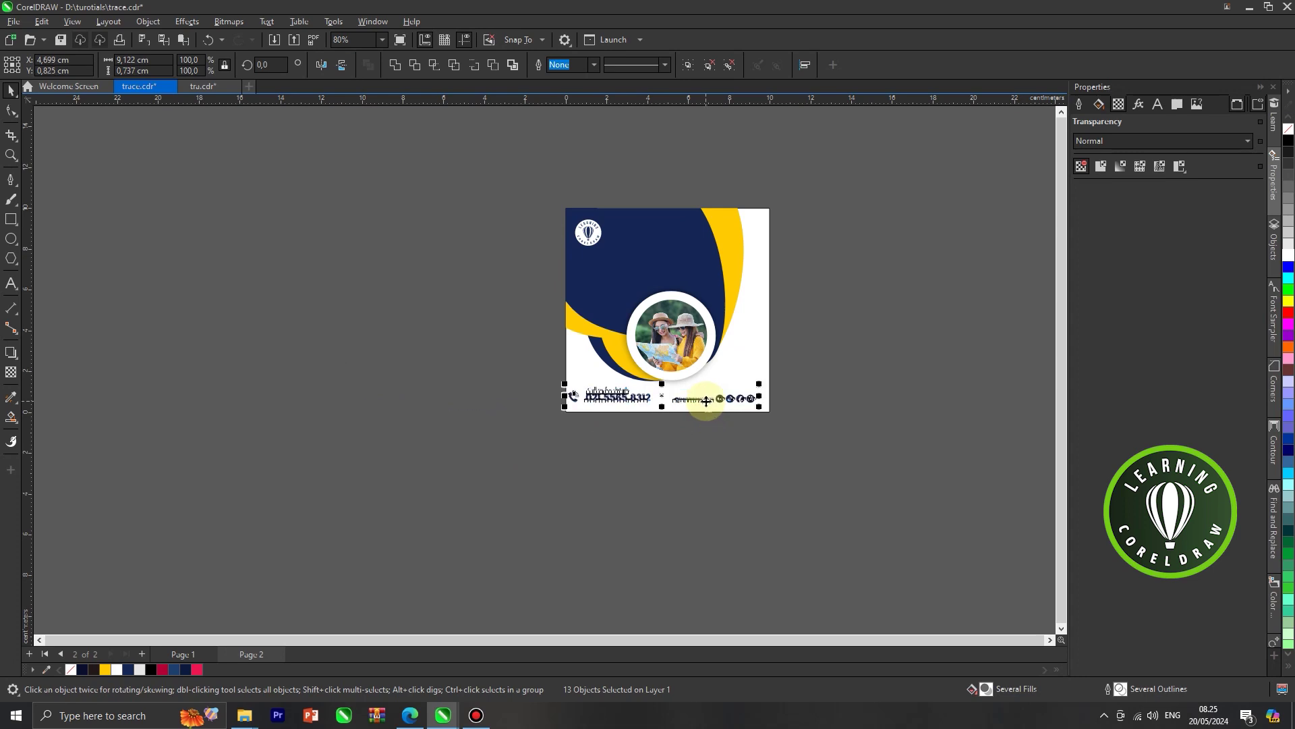
Group the phone and social media details and centre the group horizontally on the page background.
{"action": "scroll", "coordinate": [755, 402], "scroll_direction": "up", "scroll_amount": 2}
{"action": "key", "text": "ctrl+g"}
{"action": "left_click", "coordinate": [769, 291], "text": "shift"}
{"action": "key", "text": "c"}
{"action": "left_click", "coordinate": [803, 376]}
{"action": "scroll", "coordinate": [832, 344], "scroll_direction": "down", "scroll_amount": 2}
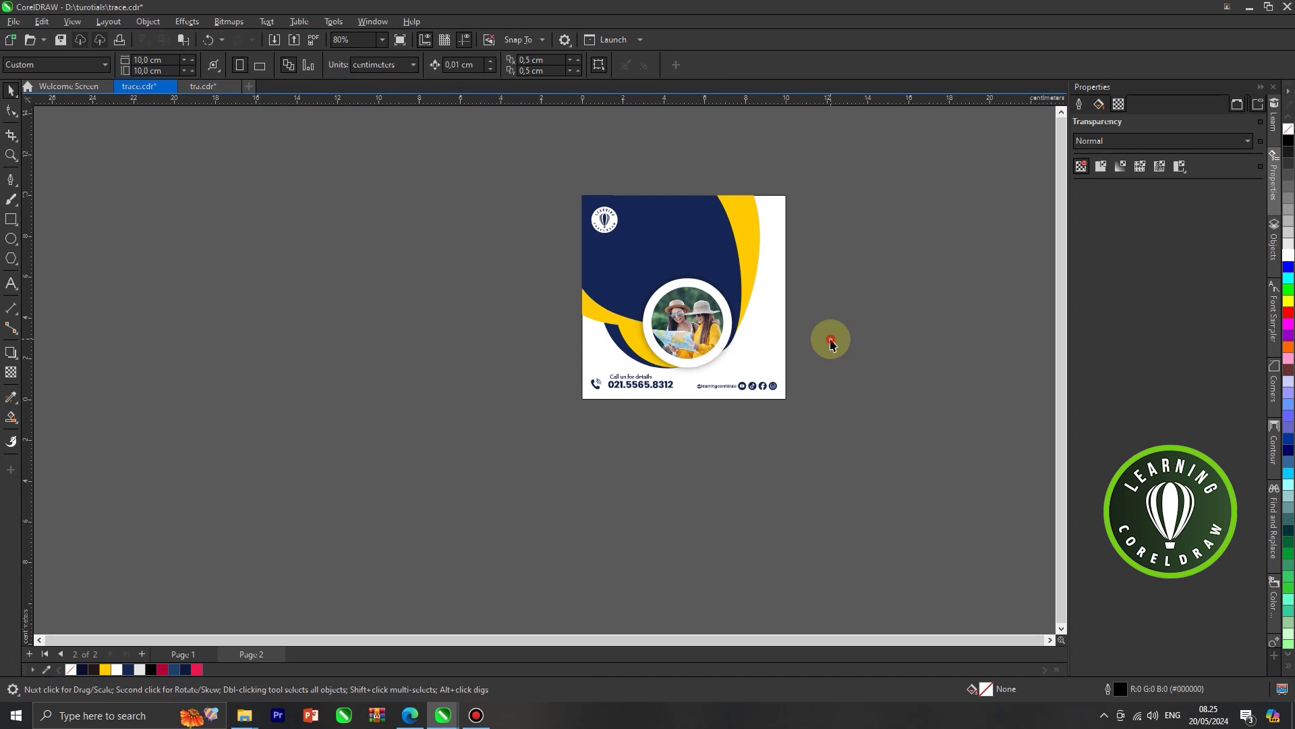
Add the two-line text "Holiday" and "Destination" on the dark blue shape above the photo.
{"action": "scroll", "coordinate": [727, 234], "scroll_direction": "up", "scroll_amount": 1}
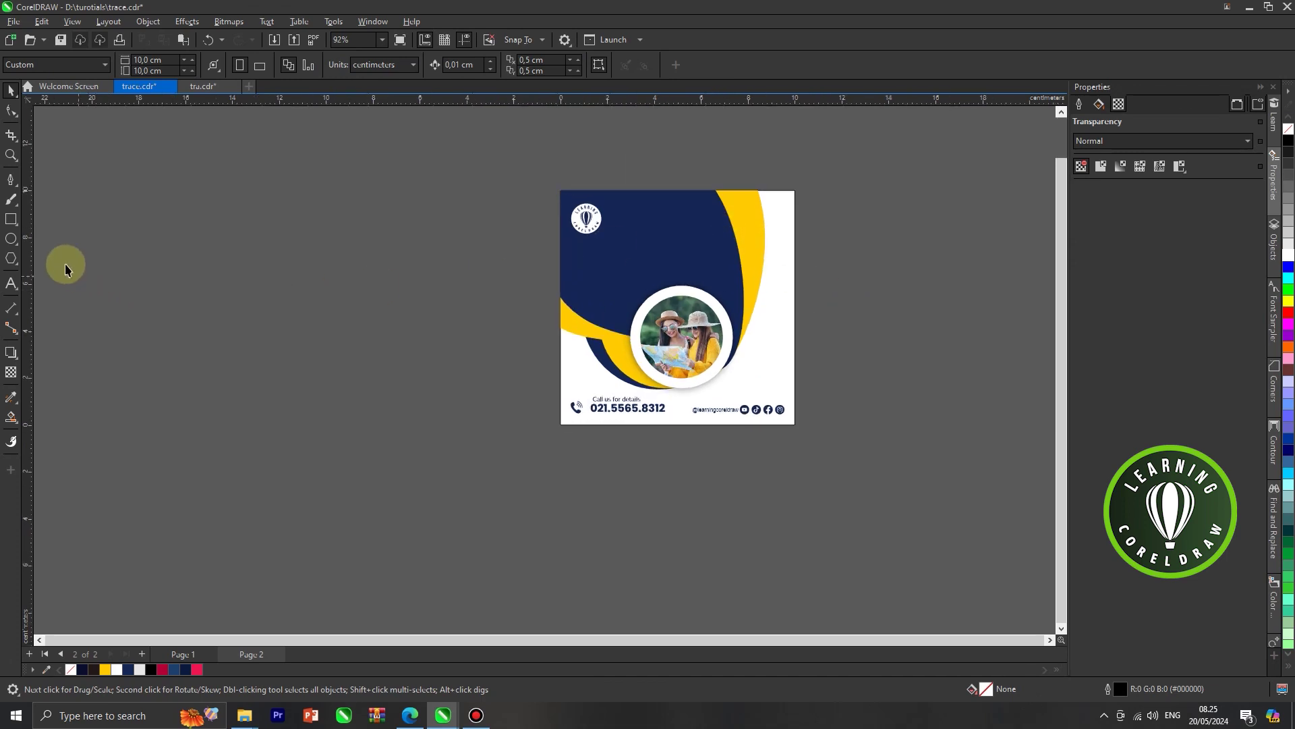
{"action": "left_click", "coordinate": [19, 291]}
{"action": "scroll", "coordinate": [627, 249], "scroll_direction": "up", "scroll_amount": 1}
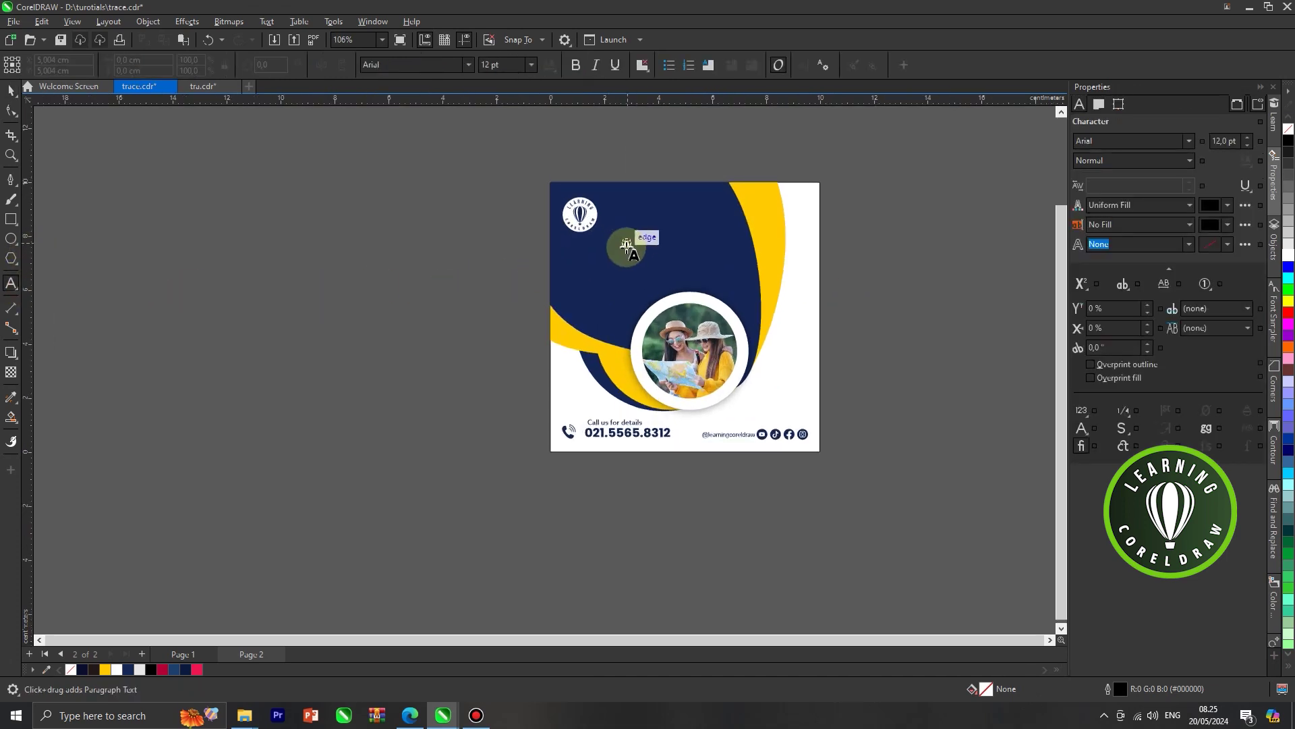
{"action": "type", "text": "Ho"}
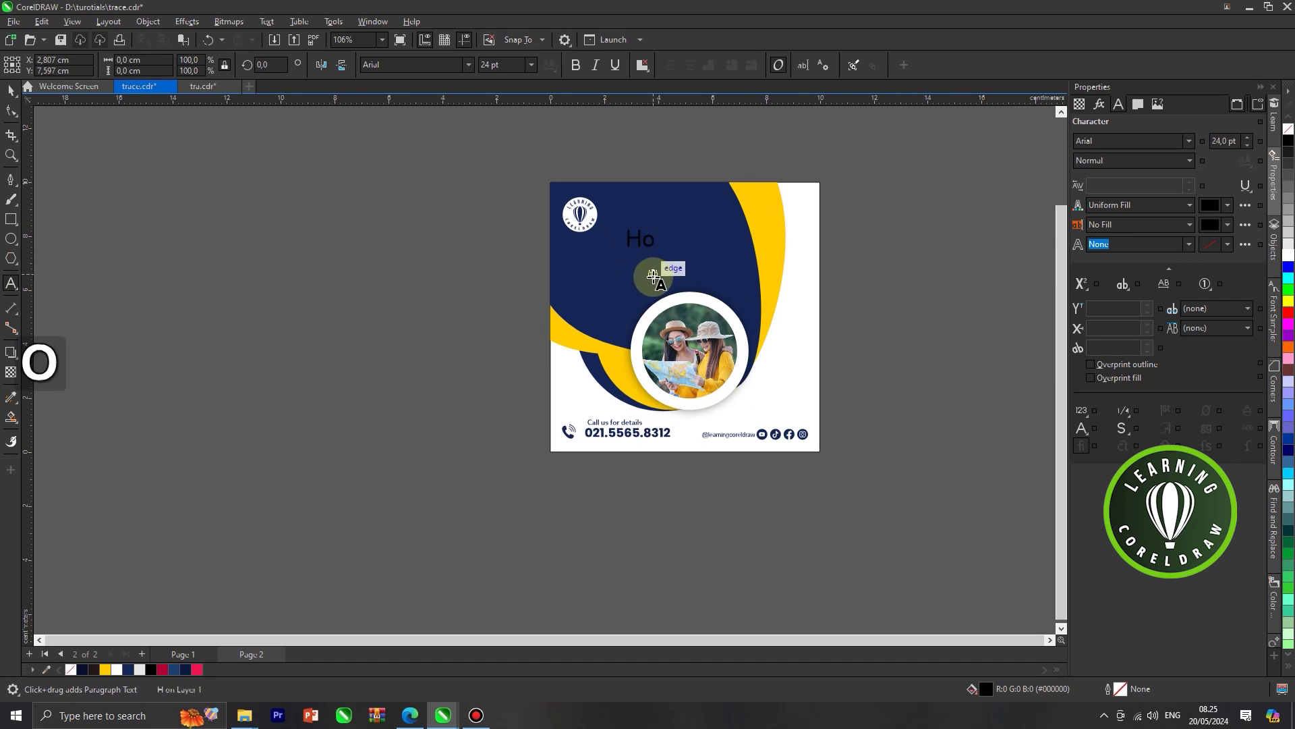
{"action": "type", "text": "liday"}
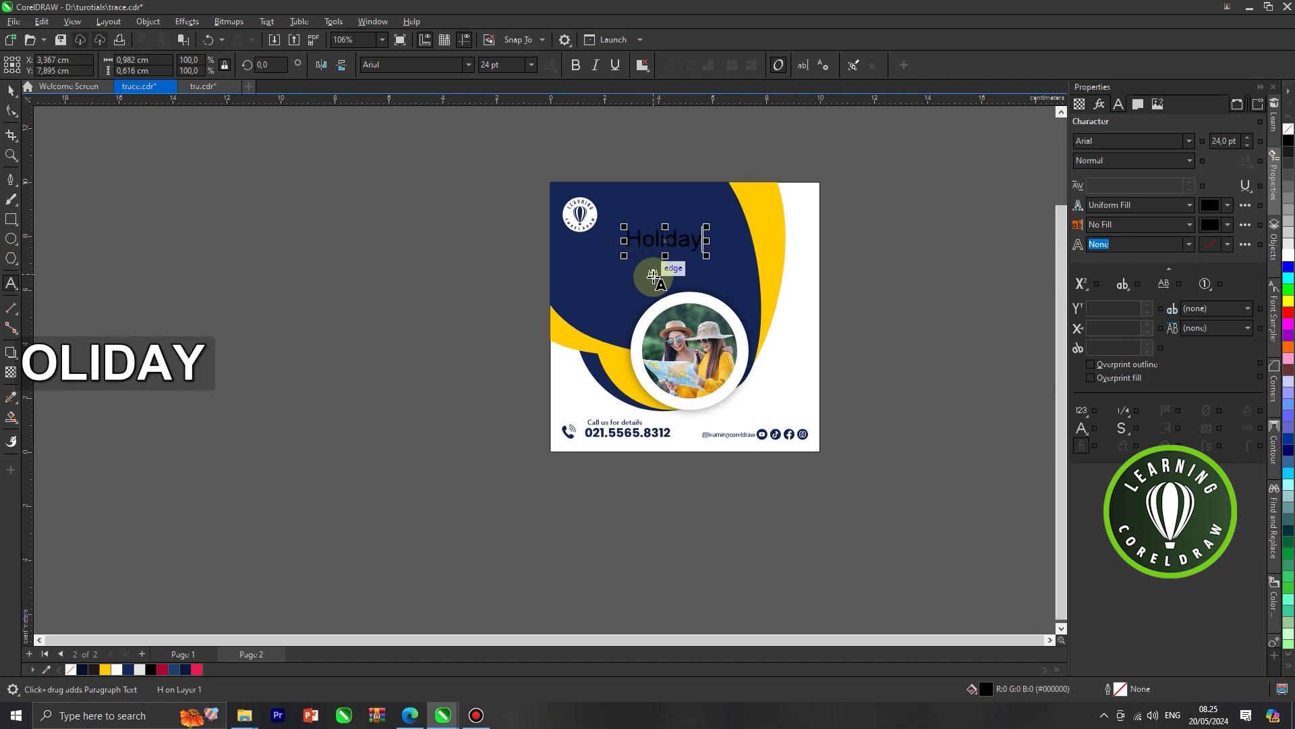
{"action": "key", "text": "Return"}
{"action": "type", "text": "Destination"}
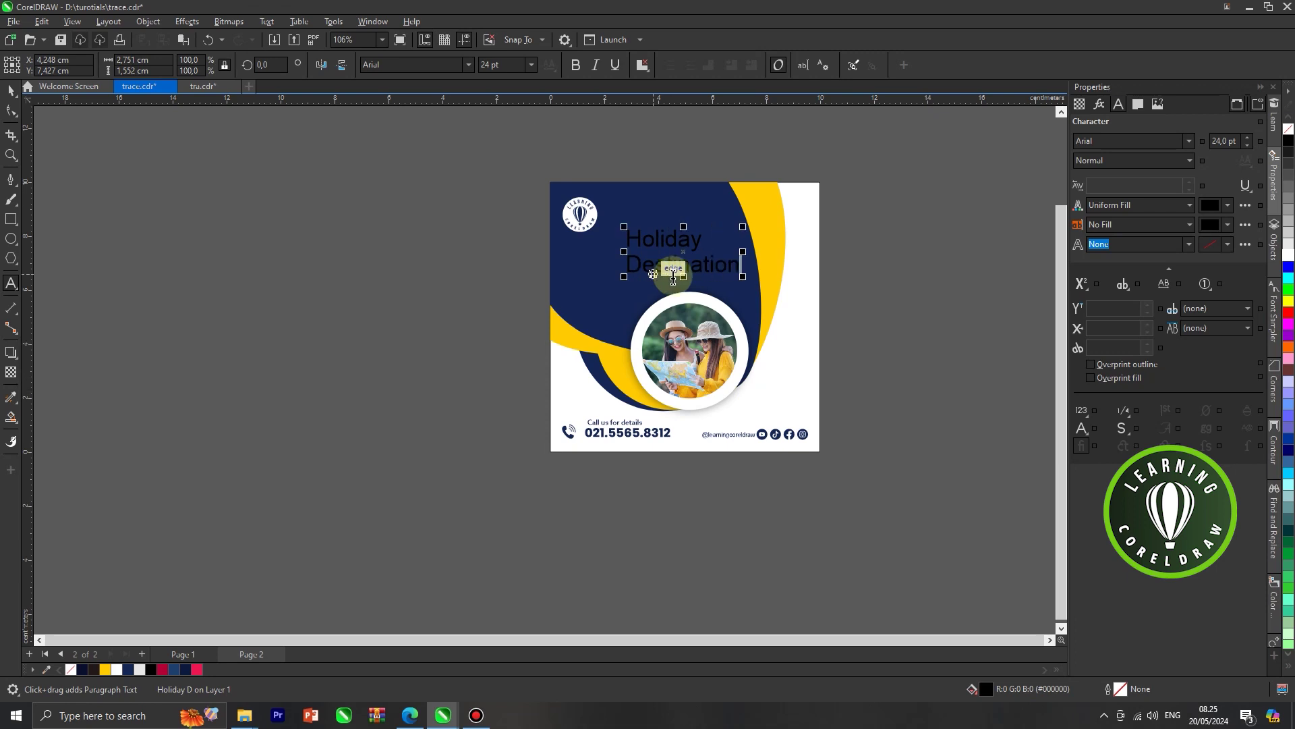
Fill the "Holiday Destination" text with yellow and move it up beside the logo to about X 4.30 cm, Y 7.88 cm.
{"action": "scroll", "coordinate": [685, 231], "scroll_direction": "up", "scroll_amount": 1}
{"action": "key", "text": "ctrl+a"}
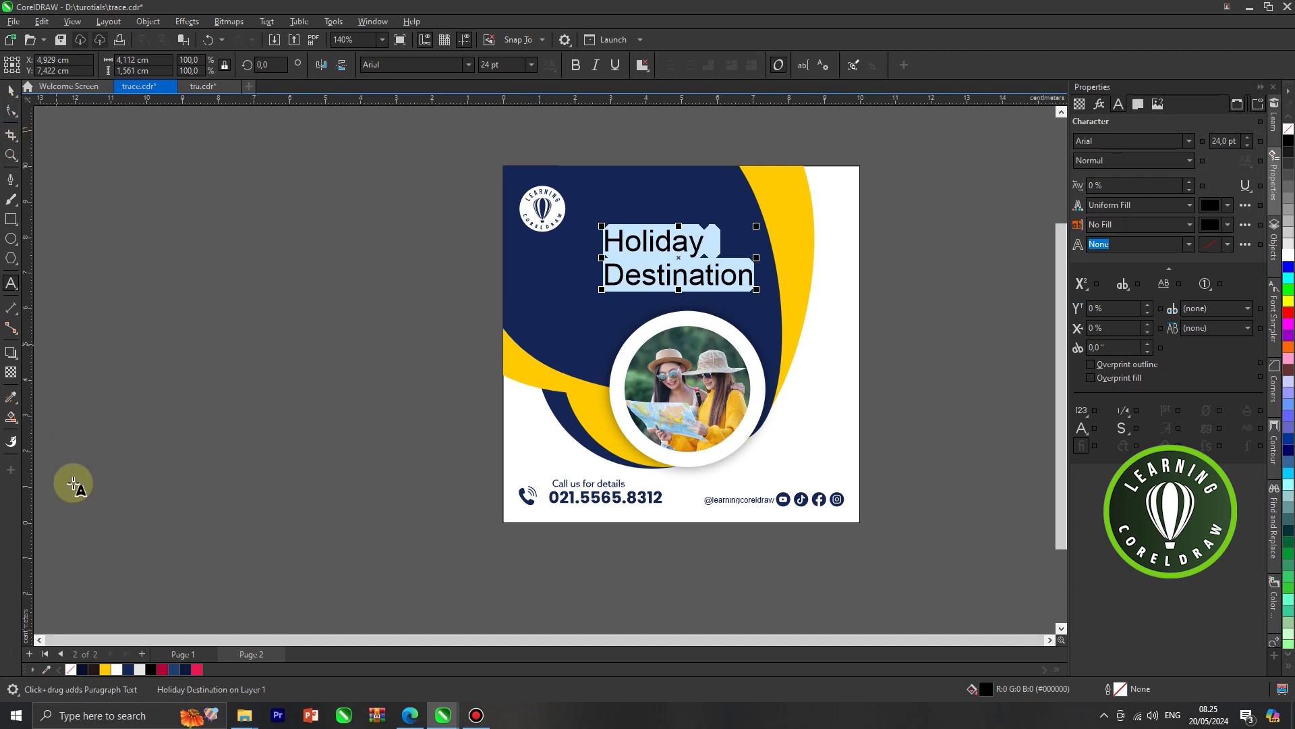
{"action": "left_click", "coordinate": [106, 670]}
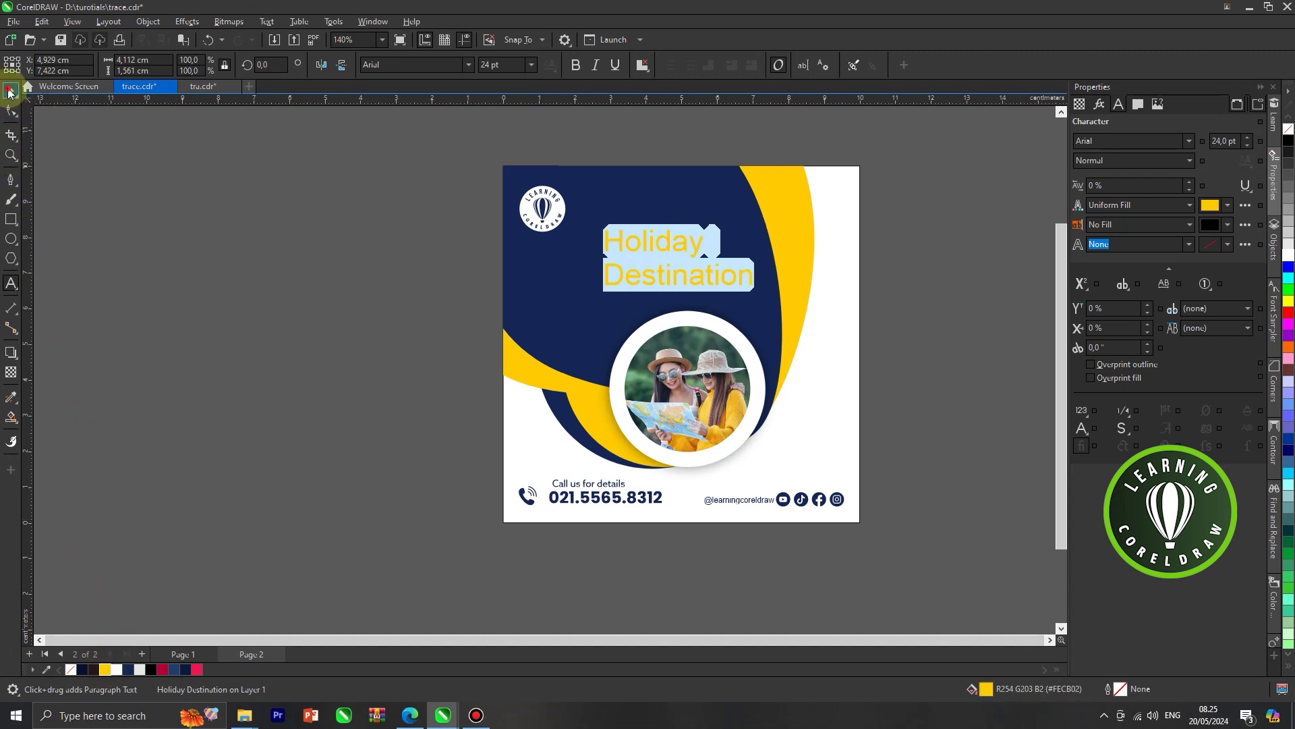
{"action": "left_click", "coordinate": [9, 91]}
{"action": "left_click", "coordinate": [653, 244]}
{"action": "left_click_drag", "start_coordinate": [649, 242], "coordinate": [626, 225]}
Set the "Holiday Destination" text's font to Futura.
{"action": "left_click", "coordinate": [469, 64]}
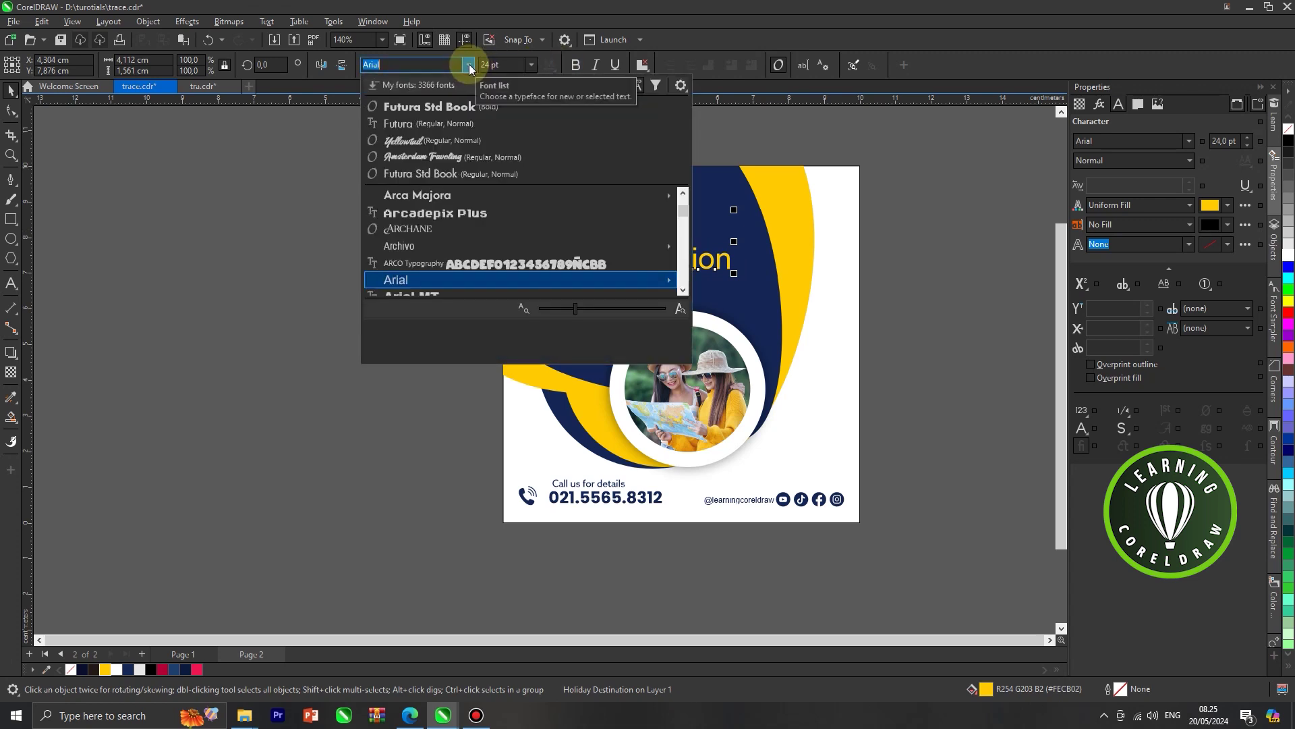
{"action": "left_click", "coordinate": [422, 124]}
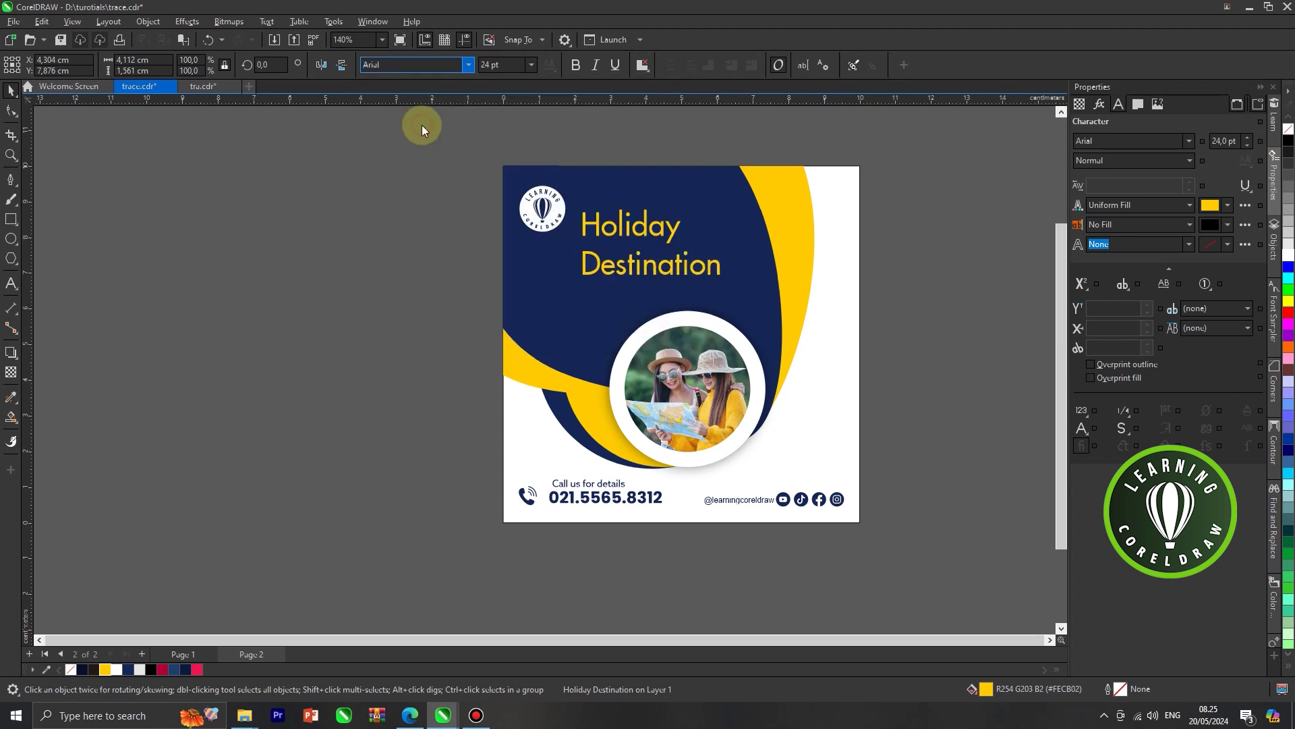
{"action": "double_click", "coordinate": [654, 232]}
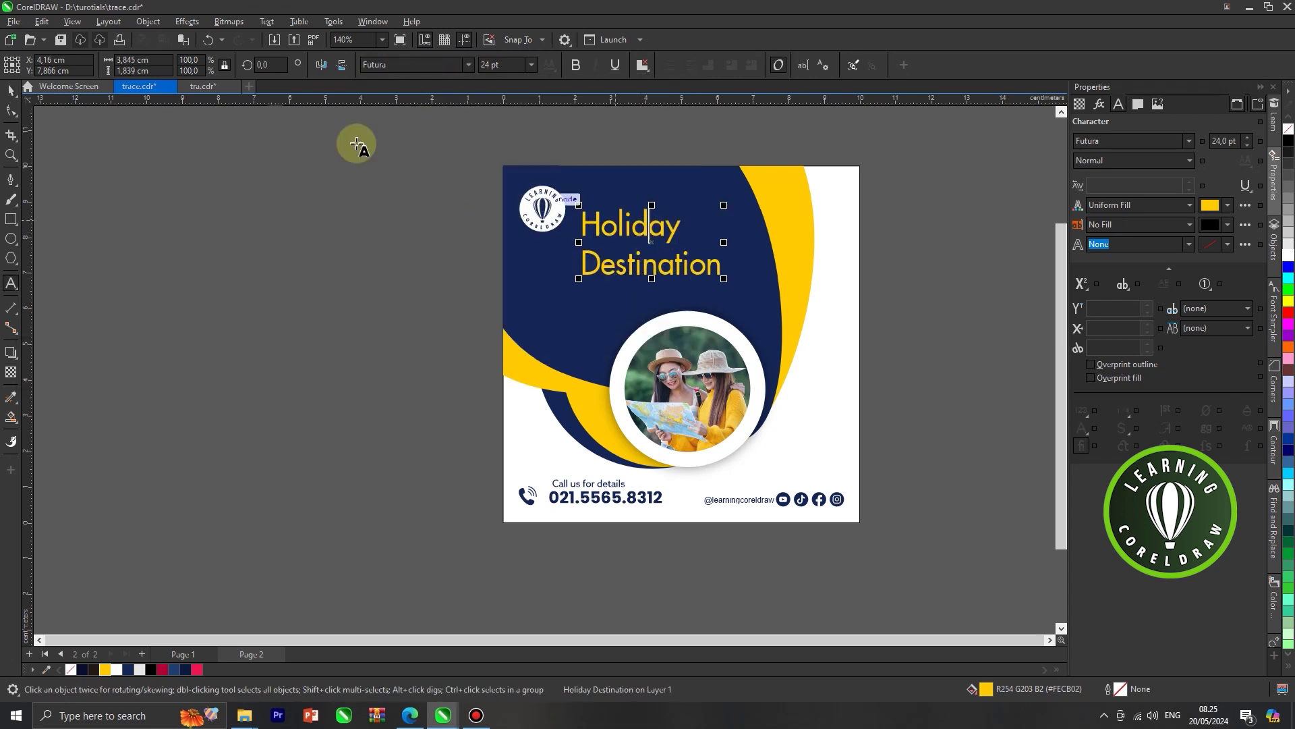
{"action": "left_click", "coordinate": [12, 89]}
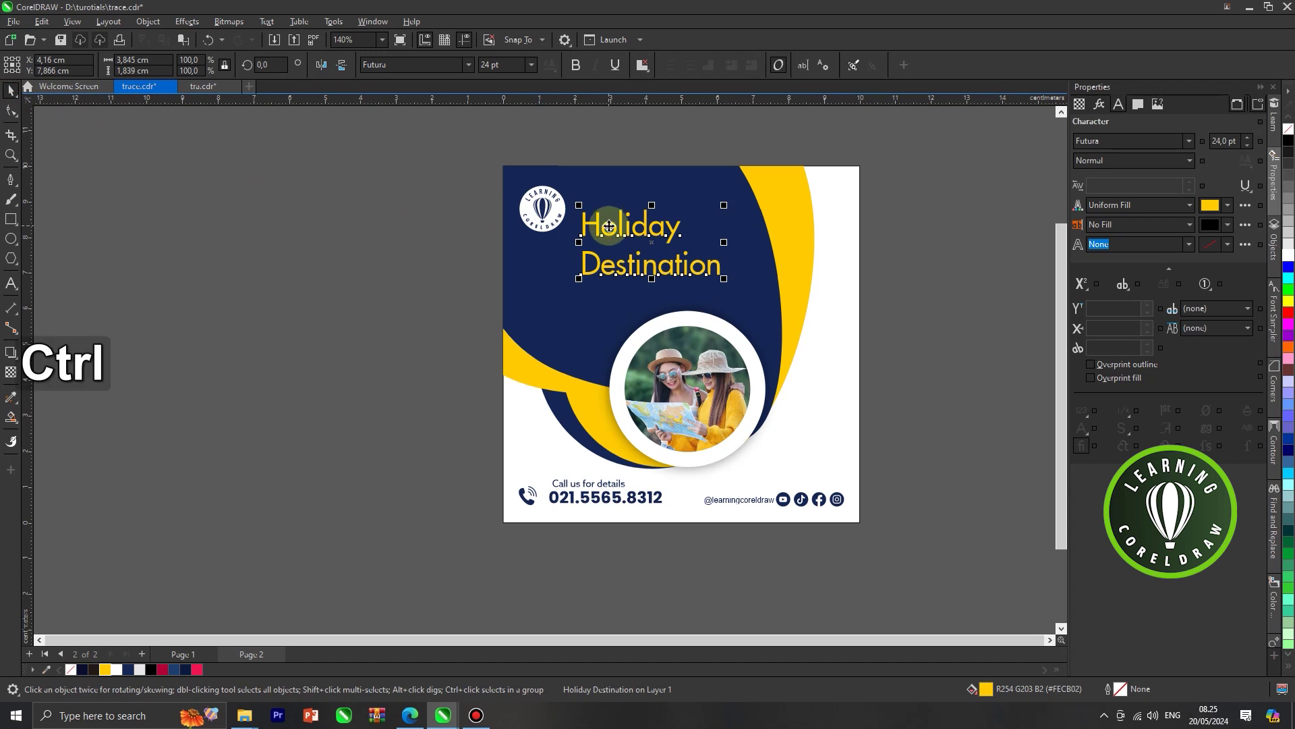
Break the heading apart into separate lines and reposition the "Destination" line just below "Holiday".
{"action": "key", "text": "ctrl+k"}
{"action": "left_click", "coordinate": [453, 266]}
{"action": "left_click", "coordinate": [610, 270]}
{"action": "left_click_drag", "start_coordinate": [614, 298], "coordinate": [608, 271]}
Set the "Holiday" line's font to Yellowtail and move it to sit closely above "Destination".
{"action": "left_click", "coordinate": [624, 228]}
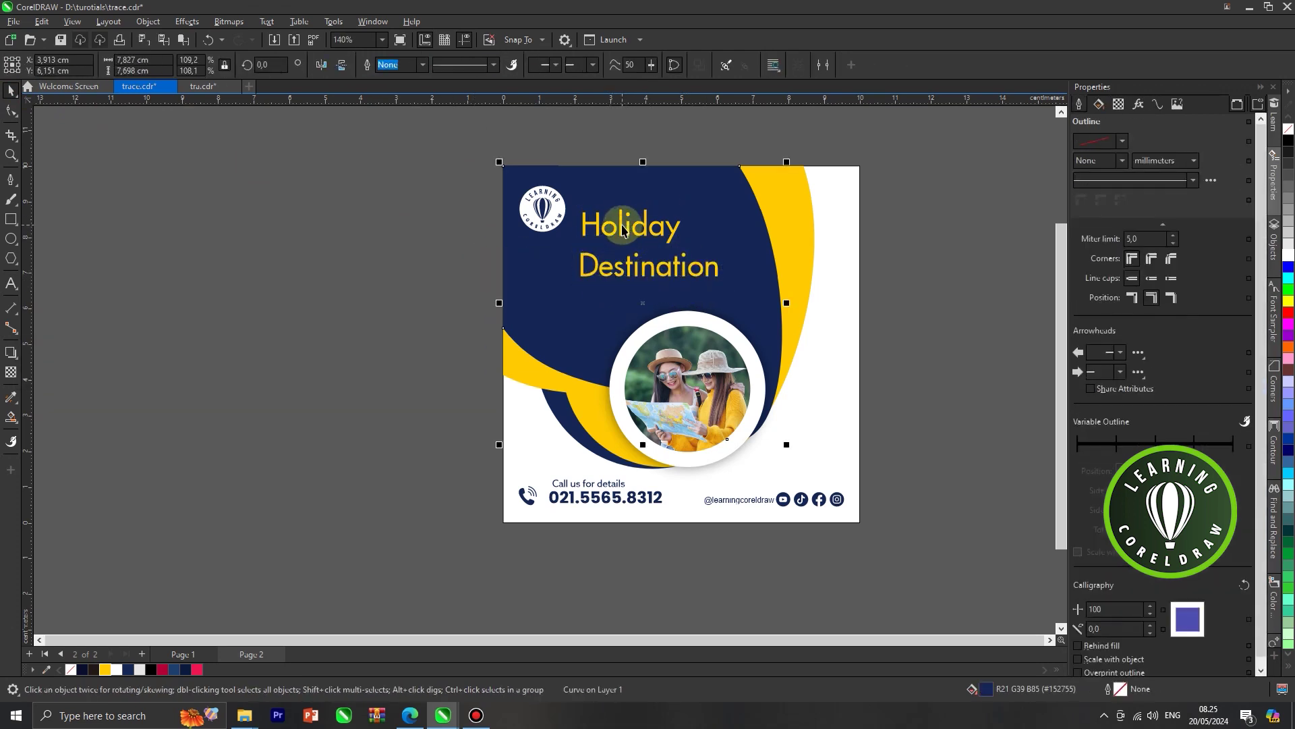
{"action": "left_click", "coordinate": [622, 224]}
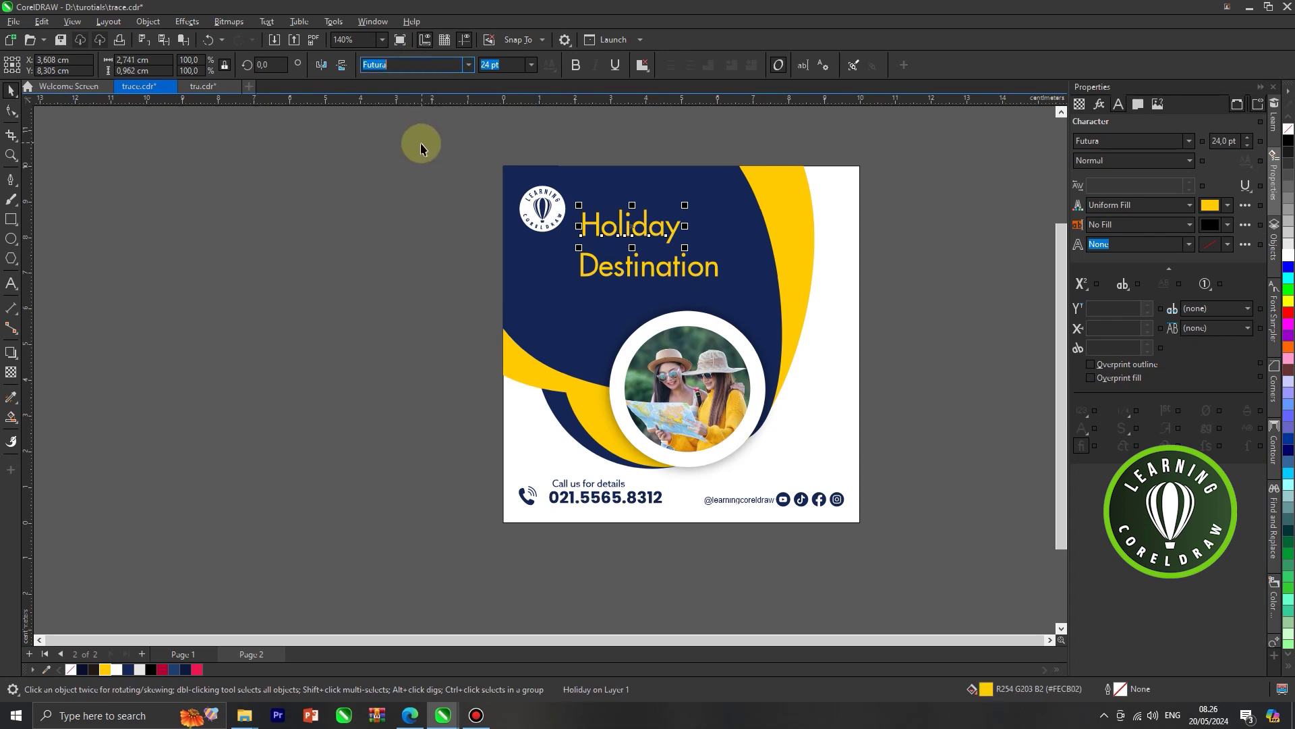
{"action": "type", "text": "Yellowtail"}
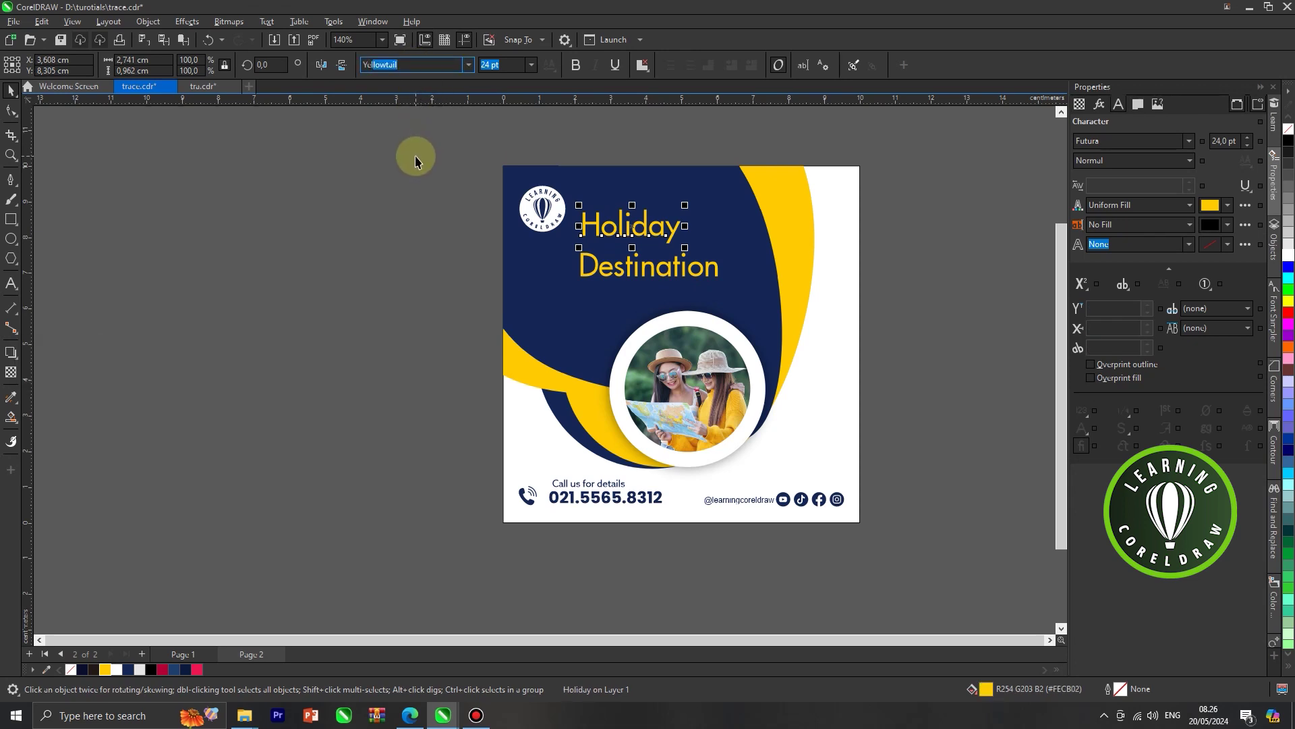
{"action": "key", "text": "Return"}
{"action": "left_click_drag", "start_coordinate": [642, 234], "coordinate": [665, 260]}
Change the "Destination" line to all uppercase letters.
{"action": "double_click", "coordinate": [665, 260]}
{"action": "key", "text": "ctrl+a"}
{"action": "right_click", "coordinate": [666, 262]}
{"action": "mouse_move", "coordinate": [733, 317]}
{"action": "left_click", "coordinate": [833, 345]}
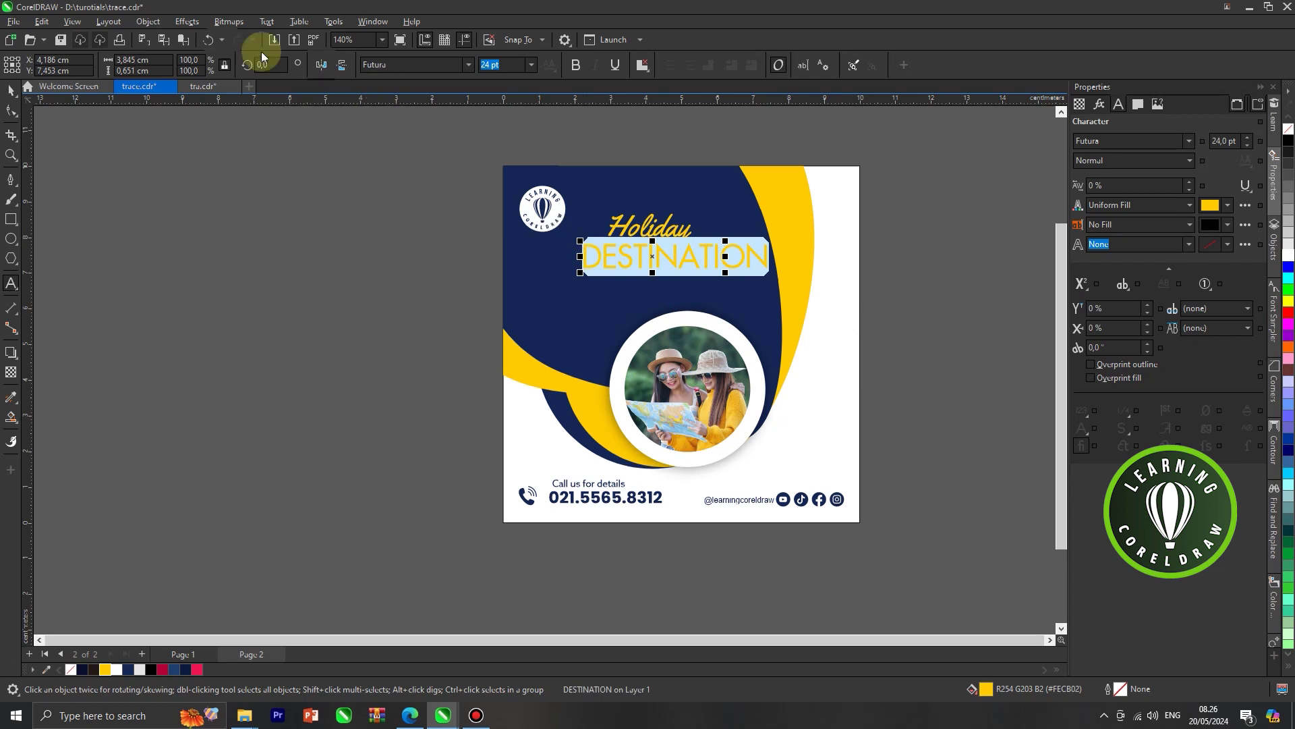
{"action": "left_click", "coordinate": [12, 91]}
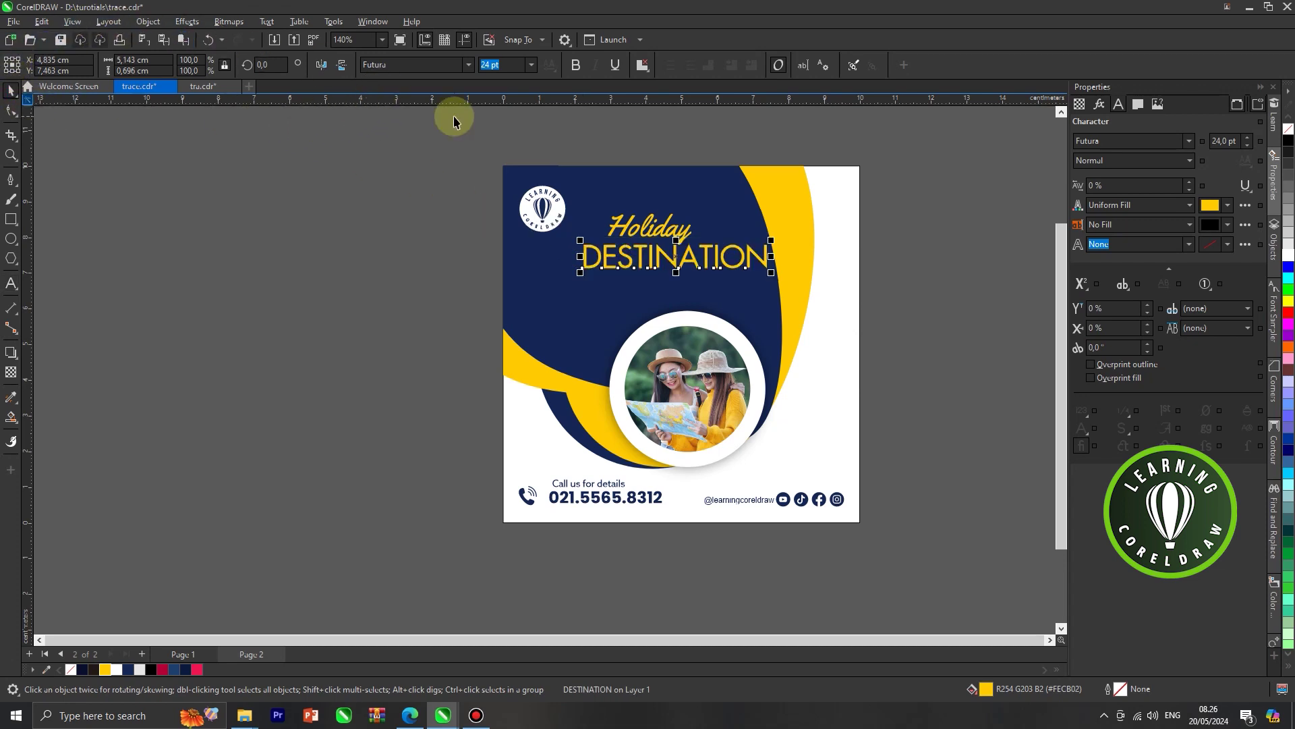
Set the "DESTINATION" line's font to Futura Md BT Bold.
{"action": "left_click", "coordinate": [468, 65]}
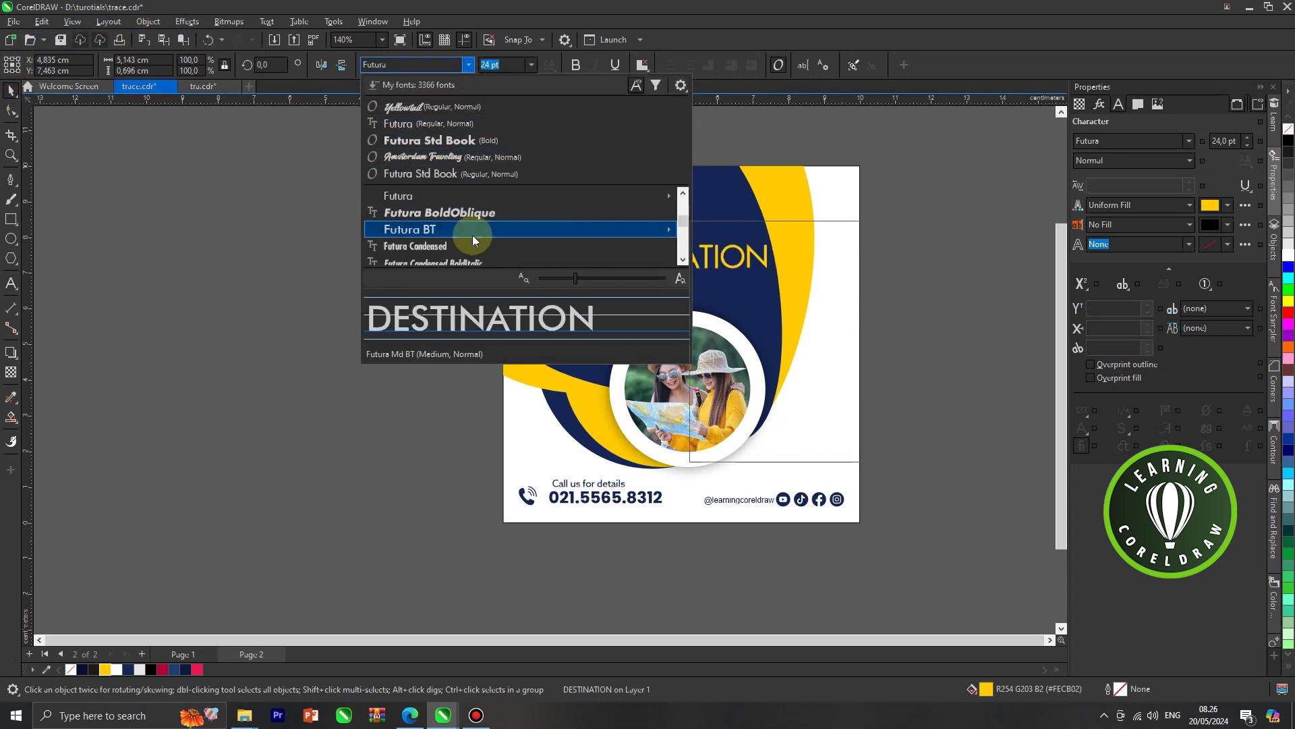
{"action": "mouse_move", "coordinate": [534, 223]}
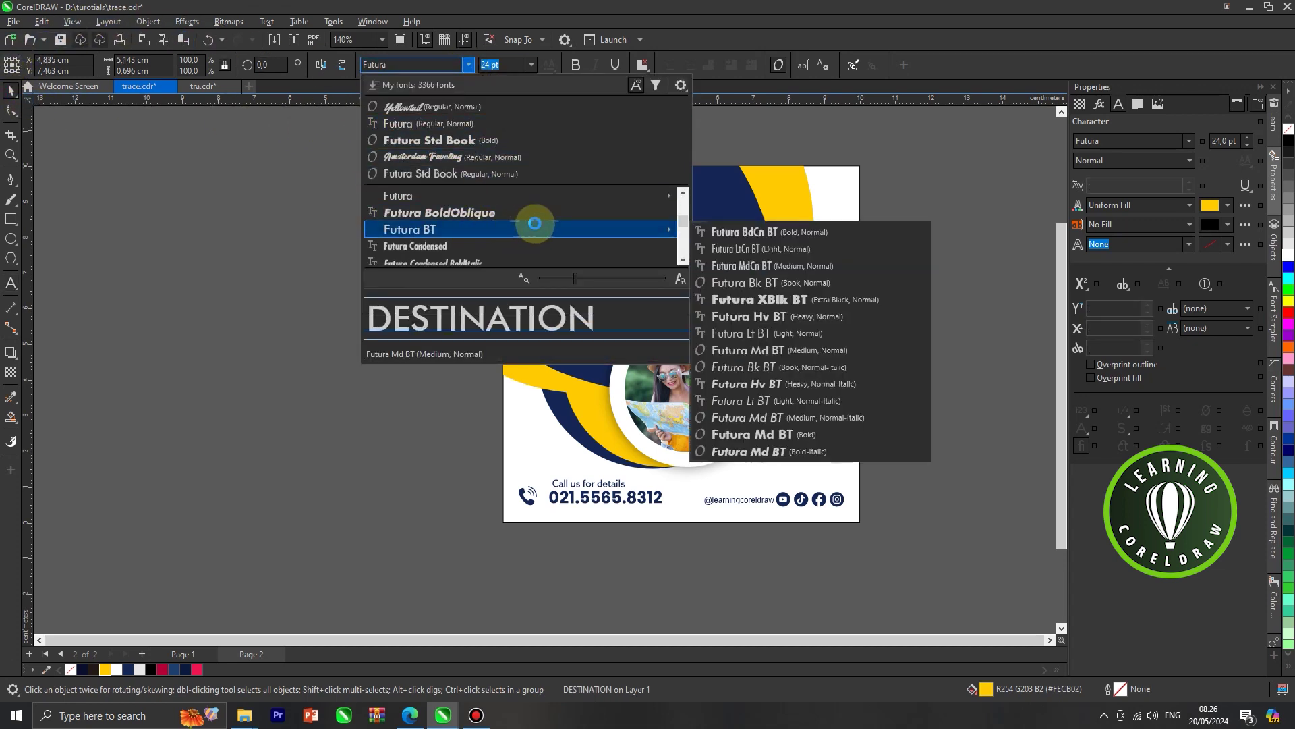
{"action": "left_click", "coordinate": [770, 436]}
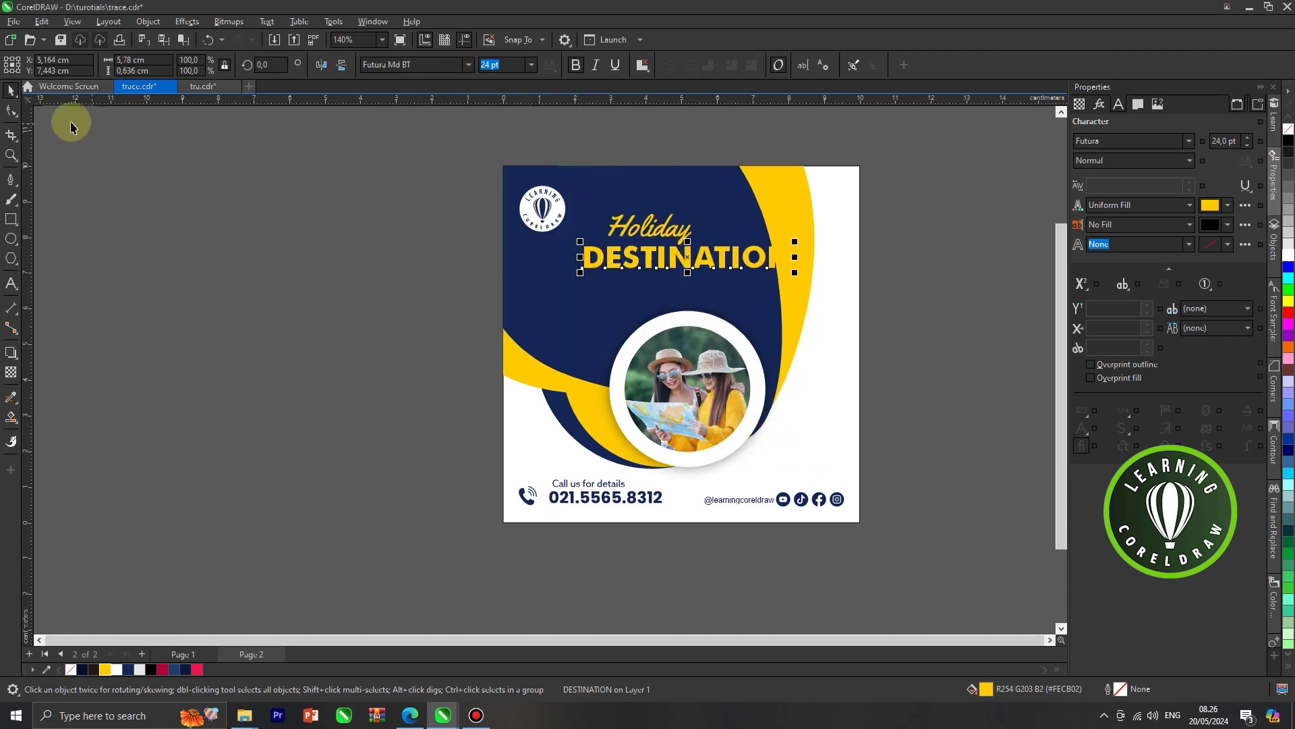
Centre "Holiday" and "DESTINATION" on each other and shift both slightly up and to the right within the dark blue shape.
{"action": "scroll", "coordinate": [693, 256], "scroll_direction": "up", "scroll_amount": 1}
{"action": "left_click", "coordinate": [642, 265]}
{"action": "left_click", "coordinate": [676, 226], "text": "shift"}
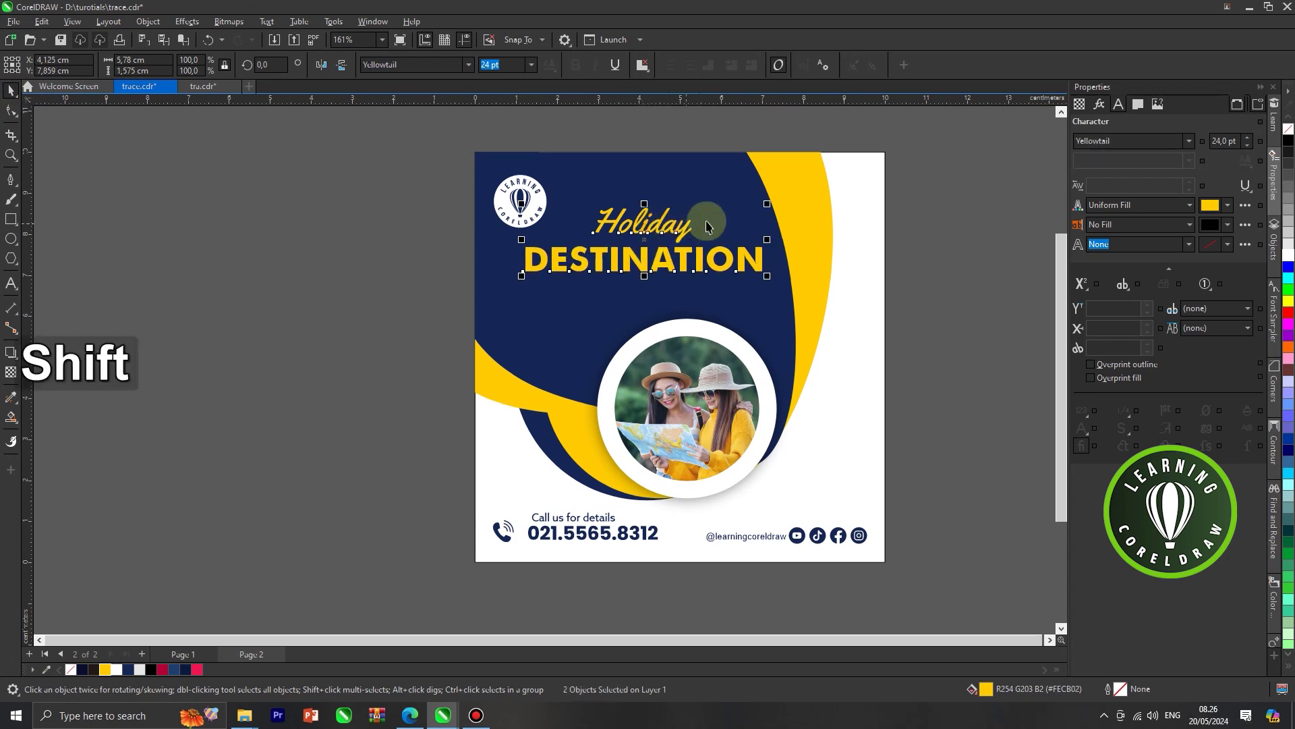
{"action": "key", "text": "c"}
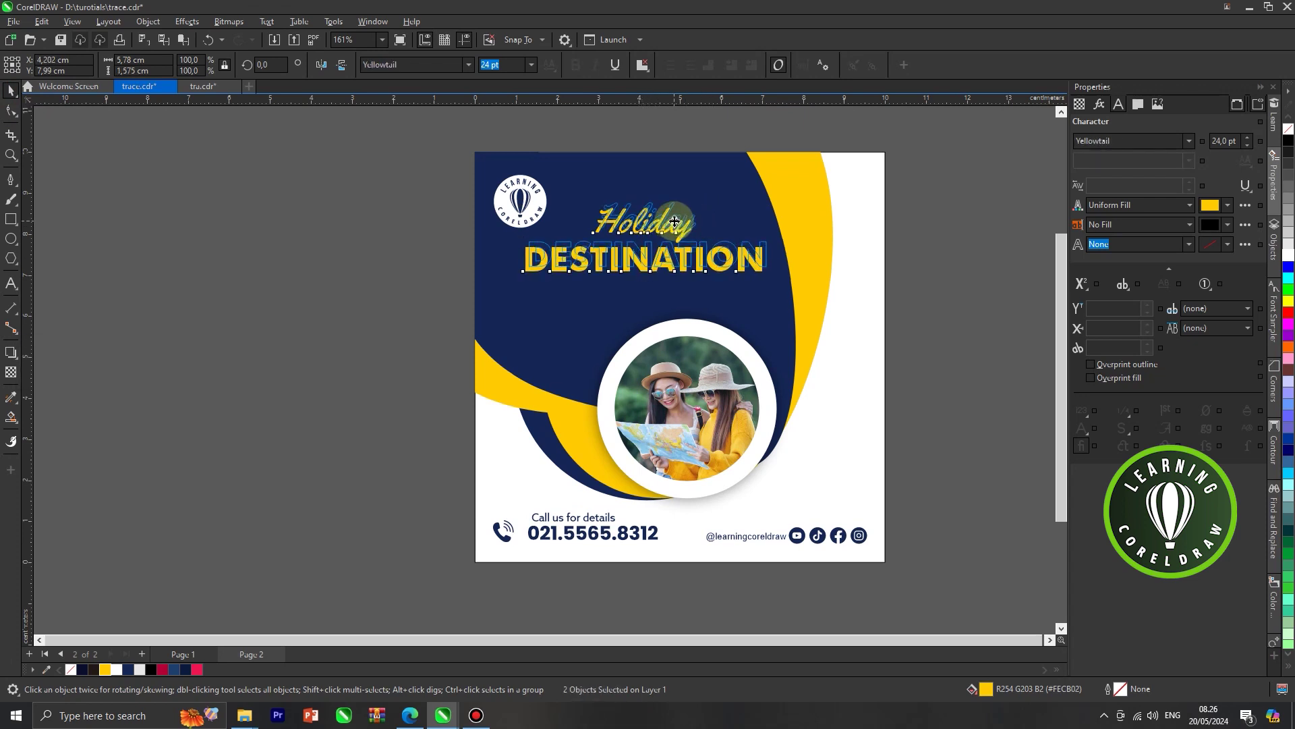
{"action": "scroll", "coordinate": [672, 227], "scroll_direction": "down", "scroll_amount": 2}
{"action": "left_click", "coordinate": [881, 290]}
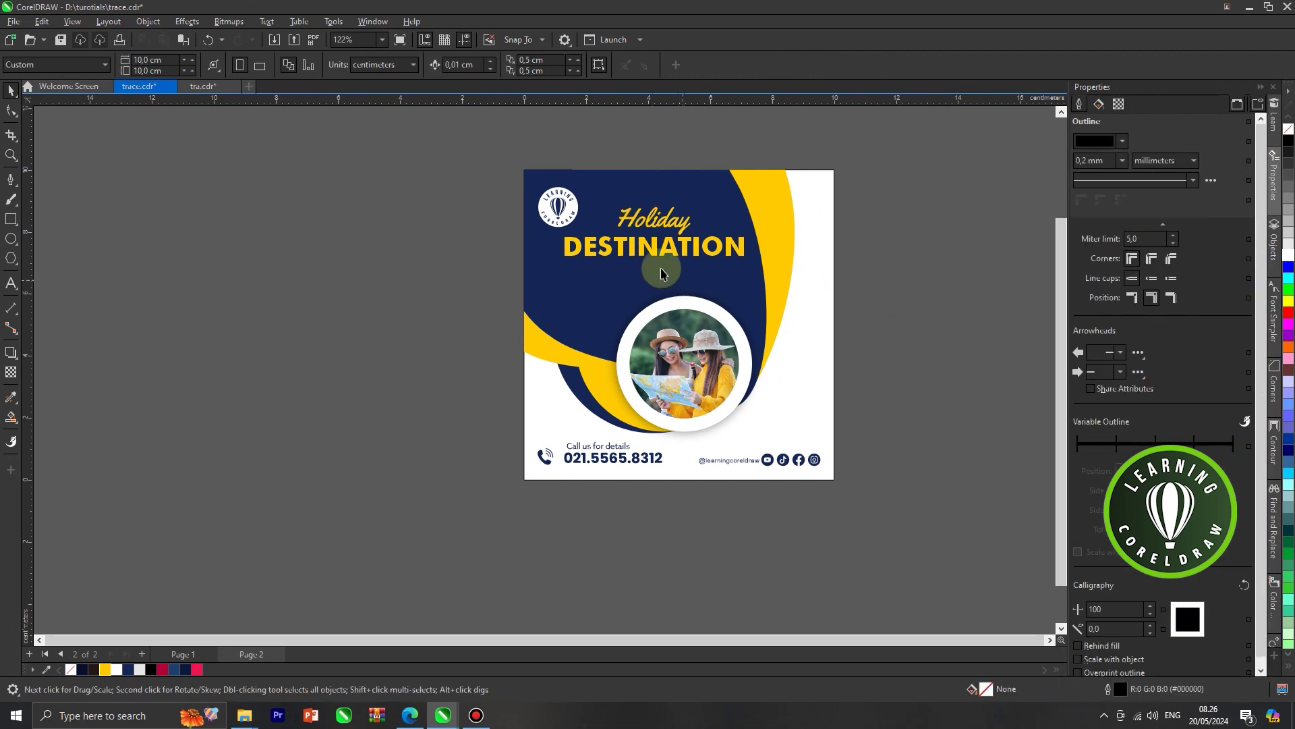
Paste the copied tagline and price badges, and place the "Awesome 3 islands" tagline below the heading at about X 4.34 cm, Y 6.59 cm.
{"action": "key", "text": "ctrl+v"}
{"action": "left_click", "coordinate": [412, 245]}
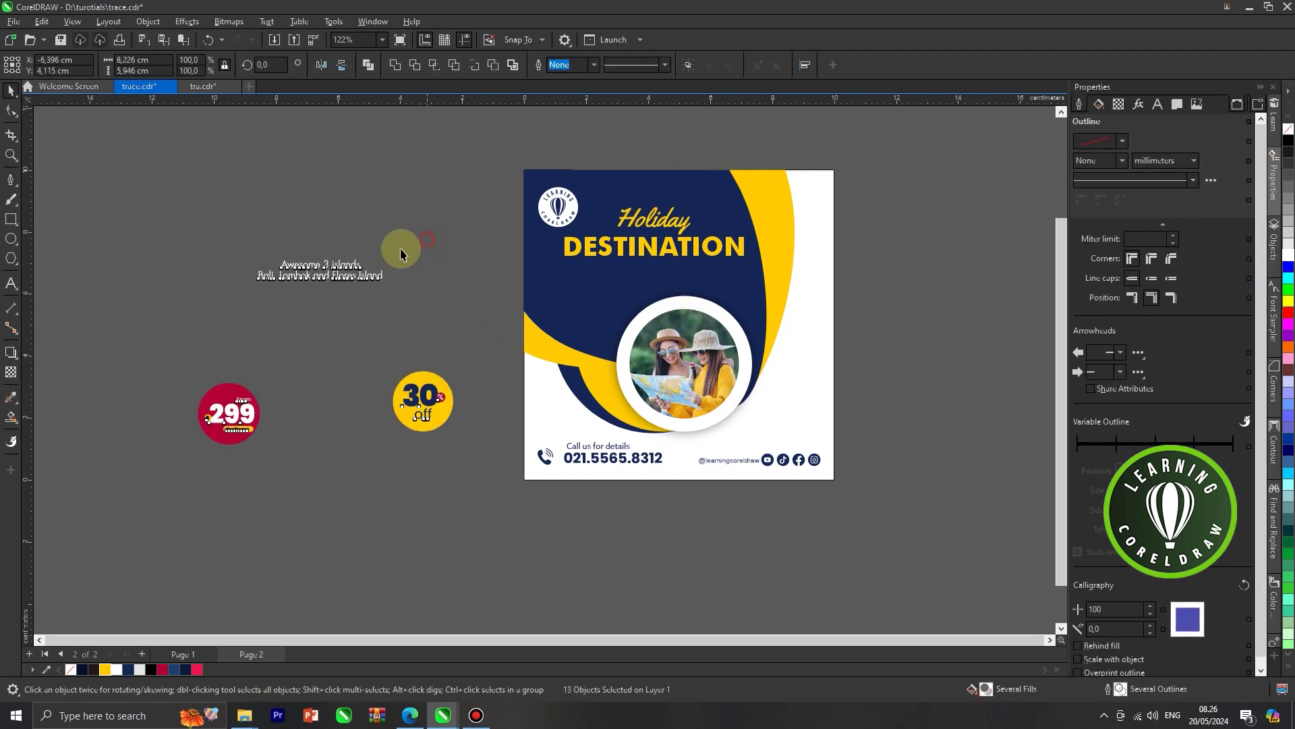
{"action": "left_click", "coordinate": [348, 280]}
{"action": "left_click_drag", "start_coordinate": [412, 286], "coordinate": [686, 285]}
{"action": "left_click", "coordinate": [856, 305]}
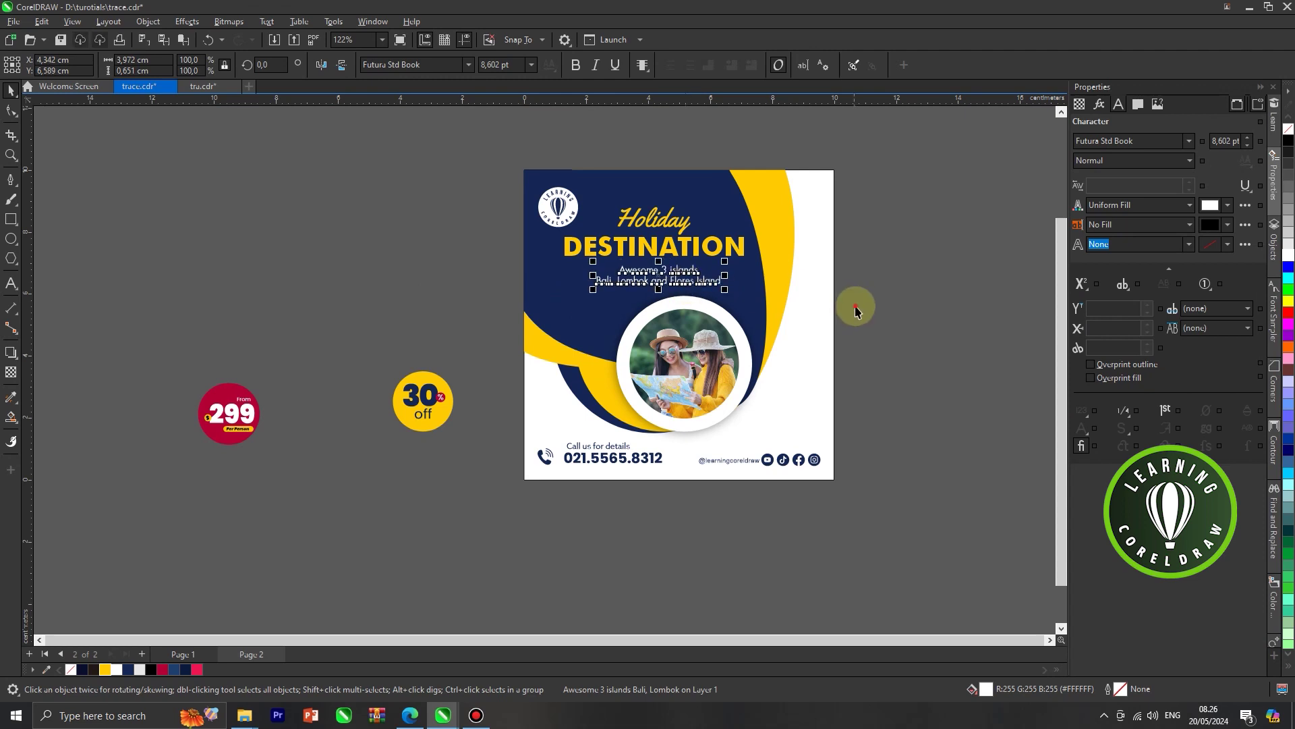
Place a copy of the yellow "30% off" badge over the lower-right edge of the circular photo.
{"action": "left_click_drag", "start_coordinate": [364, 356], "coordinate": [769, 405]}
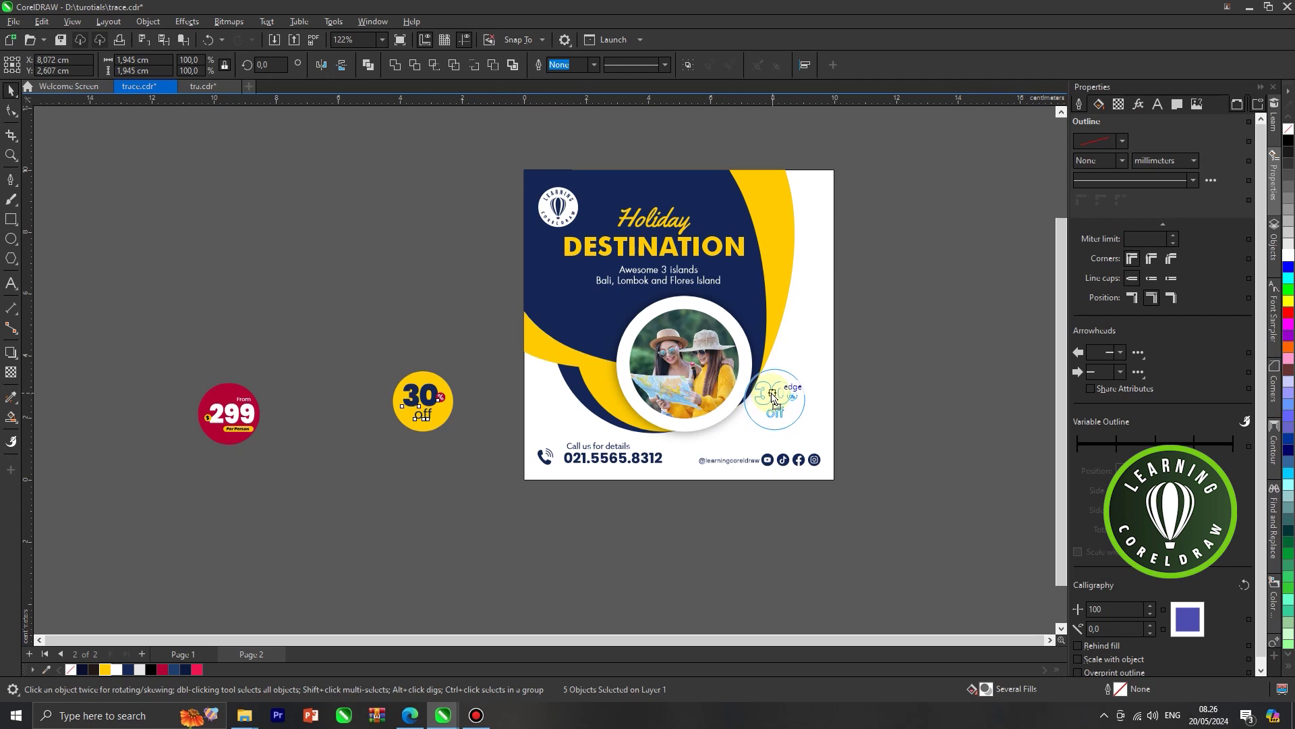
{"action": "left_click_drag", "start_coordinate": [785, 393], "coordinate": [784, 394]}
{"action": "left_click", "coordinate": [896, 386]}
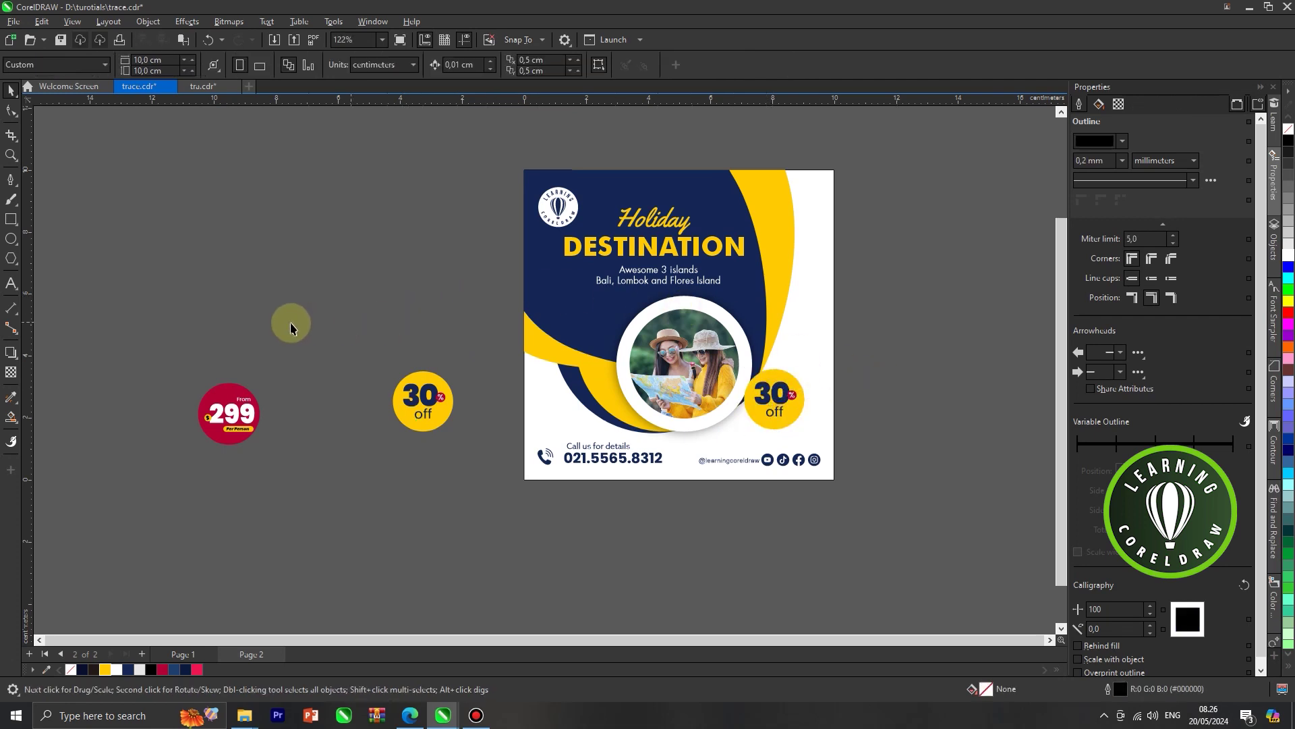
Place a copy of the red "299 Per Person" badge on the yellow curve to the left of the circular photo.
{"action": "left_click_drag", "start_coordinate": [165, 356], "coordinate": [297, 480]}
{"action": "left_click_drag", "start_coordinate": [254, 411], "coordinate": [584, 374]}
{"action": "right_click", "coordinate": [584, 374]}
{"action": "left_click", "coordinate": [445, 354]}
Delete the original price badges lying outside the page.
{"action": "scroll", "coordinate": [601, 327], "scroll_direction": "down", "scroll_amount": 1}
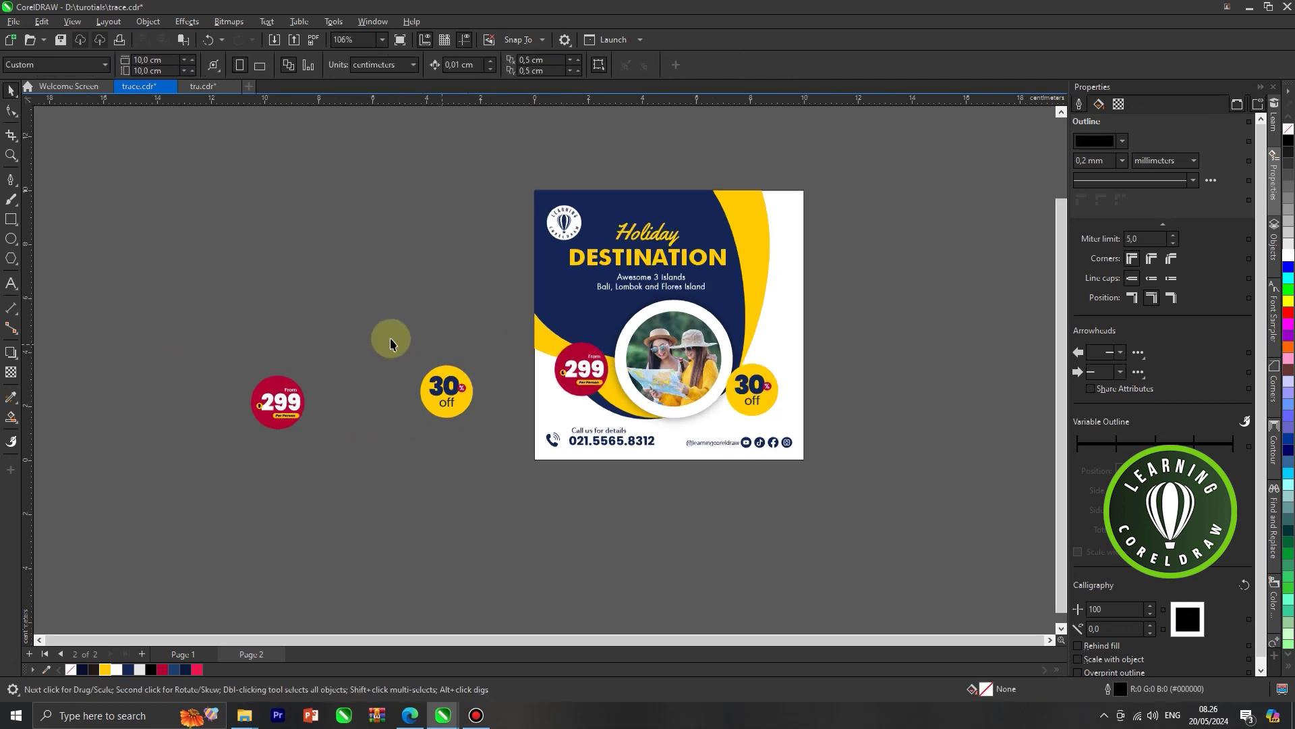
{"action": "left_click_drag", "start_coordinate": [209, 290], "coordinate": [476, 449]}
{"action": "key", "text": "Delete"}
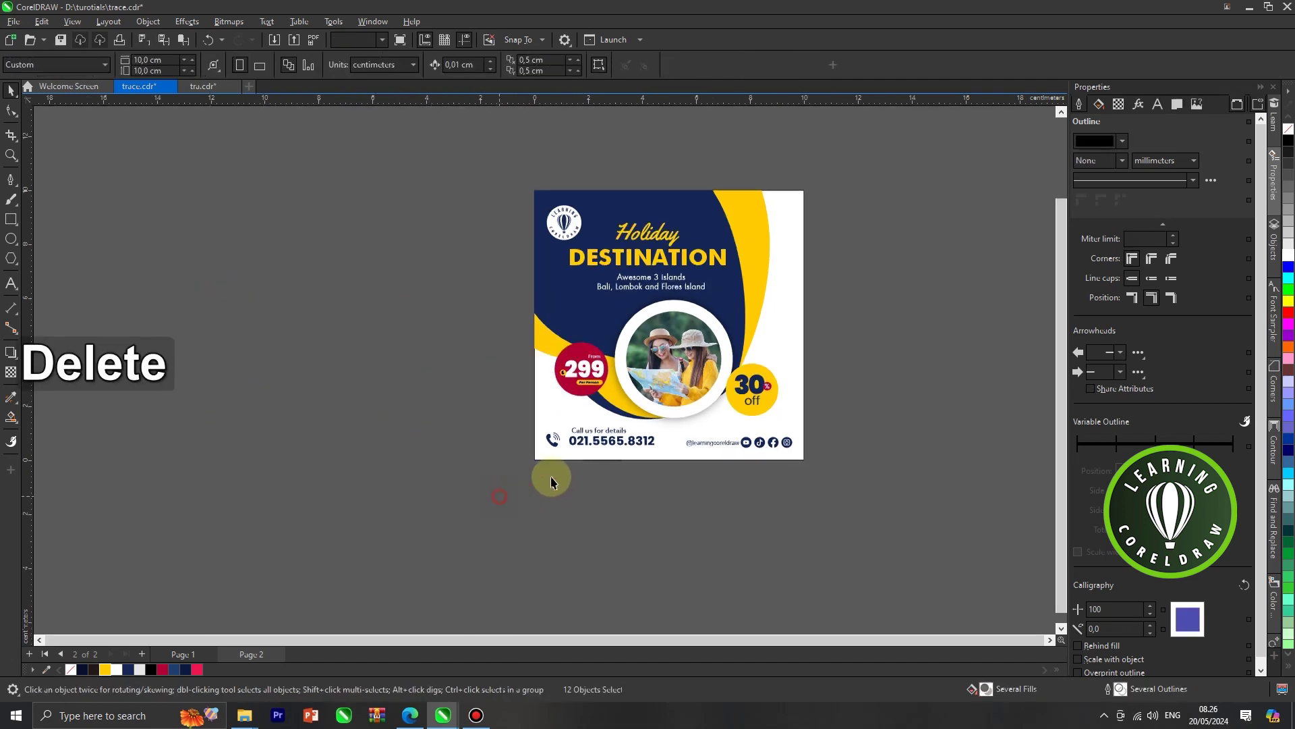
Remove the outline from the 10 × 10 cm background rectangle.
{"action": "scroll", "coordinate": [779, 263], "scroll_direction": "up", "scroll_amount": 1}
{"action": "left_click", "coordinate": [784, 254]}
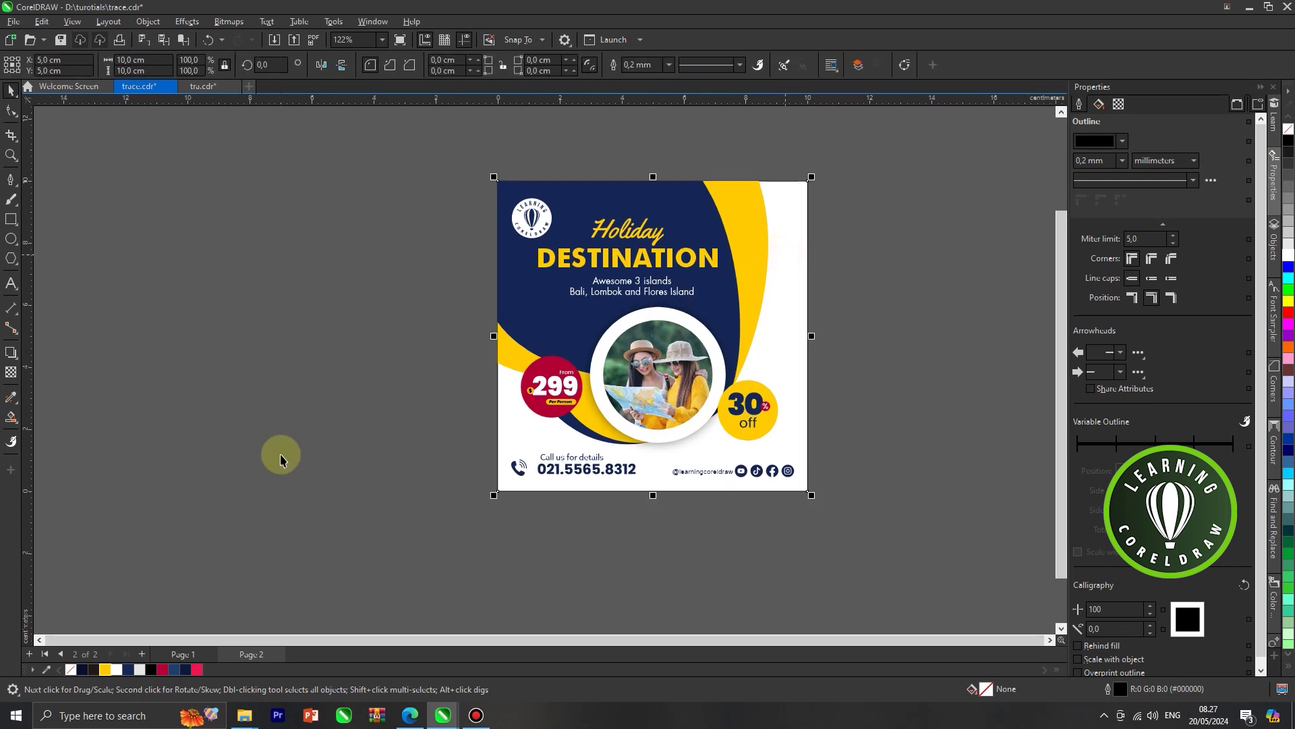
{"action": "right_click", "coordinate": [71, 669]}
{"action": "right_click", "coordinate": [71, 669]}
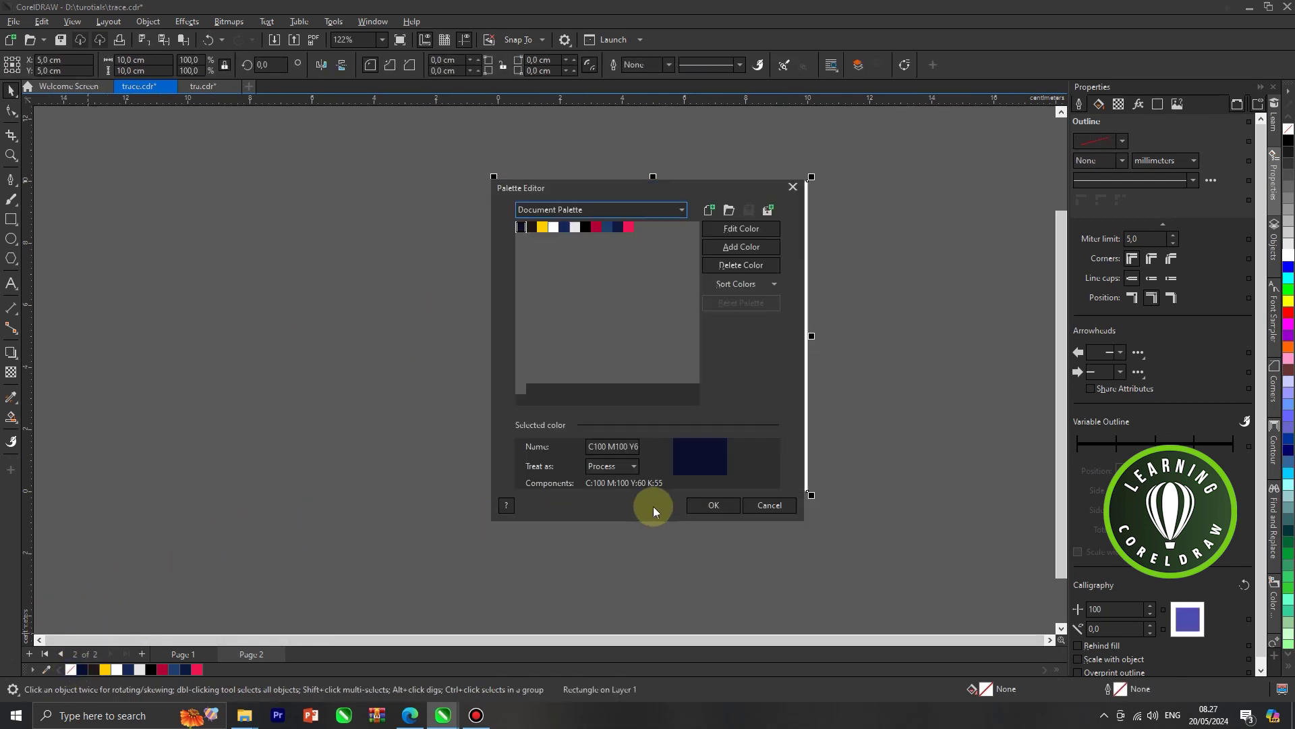
{"action": "left_click", "coordinate": [710, 508]}
{"action": "left_click", "coordinate": [806, 541]}
{"action": "scroll", "coordinate": [787, 358], "scroll_direction": "down", "scroll_amount": 2}
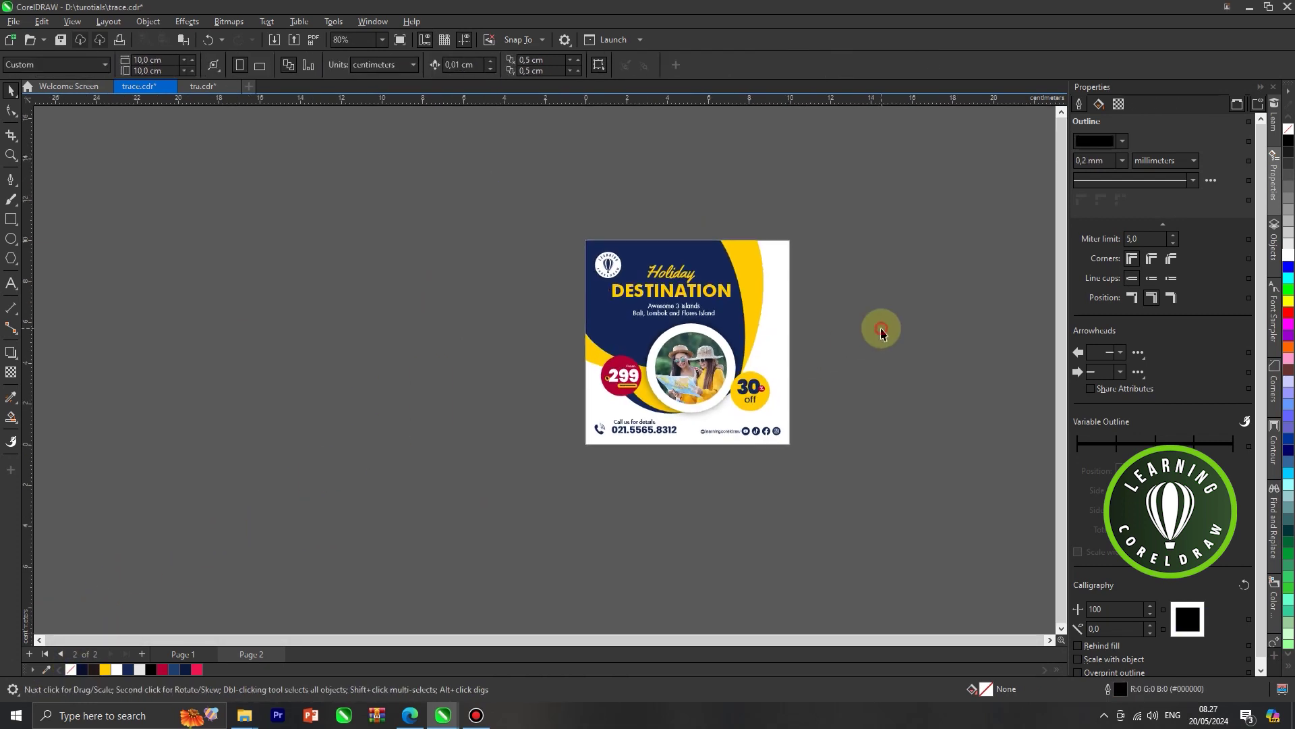
{"action": "scroll", "coordinate": [873, 270], "scroll_direction": "up", "scroll_amount": 2}
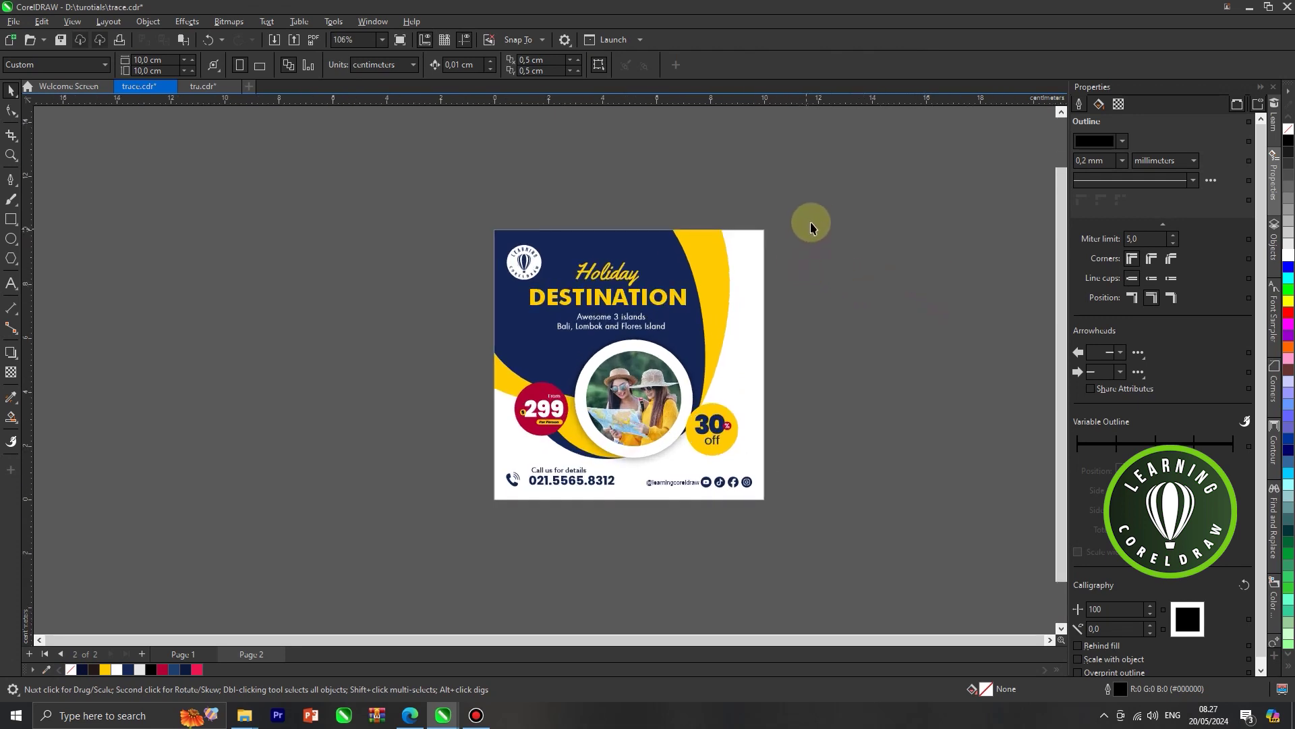
Duplicate the 10 × 10 cm background rectangle and place one copy to the right of the finished post.
{"action": "left_click", "coordinate": [748, 245]}
{"action": "right_click", "coordinate": [752, 244]}
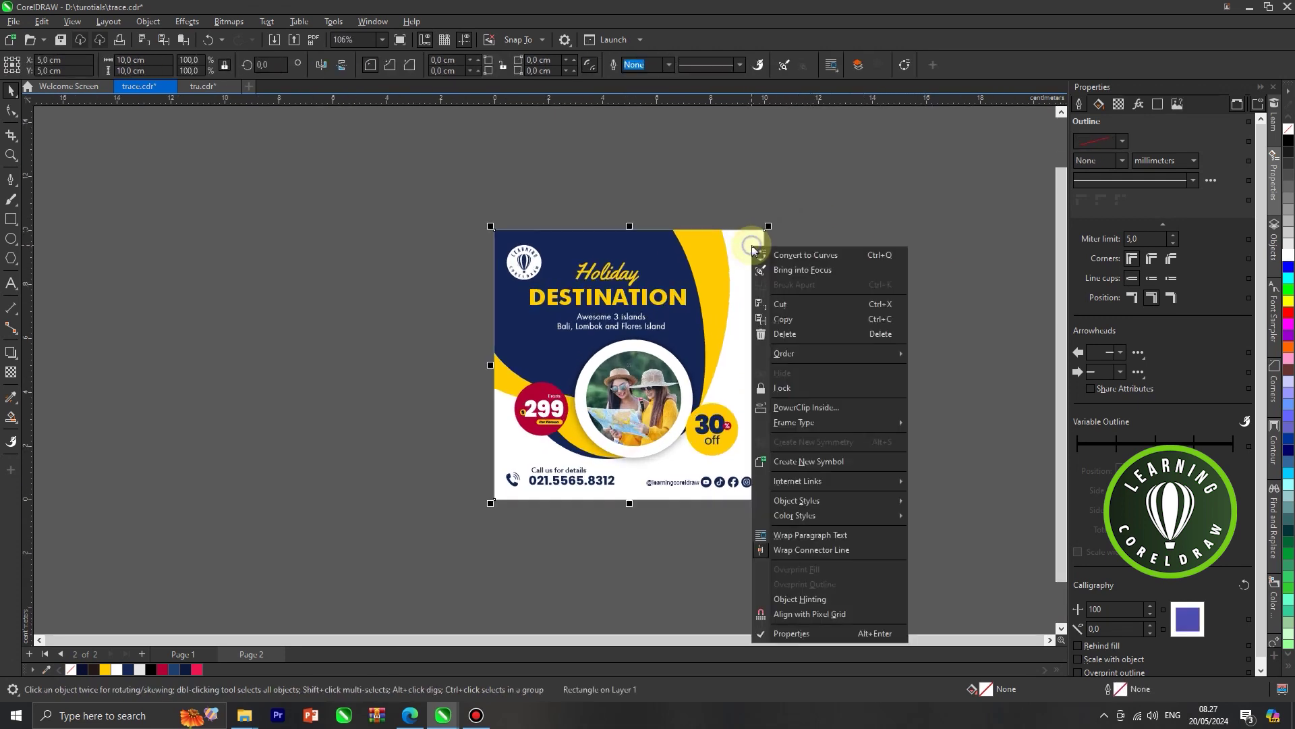
{"action": "left_click", "coordinate": [792, 318]}
{"action": "right_click", "coordinate": [840, 256]}
{"action": "left_click", "coordinate": [868, 358]}
{"action": "scroll", "coordinate": [754, 321], "scroll_direction": "down", "scroll_amount": 1}
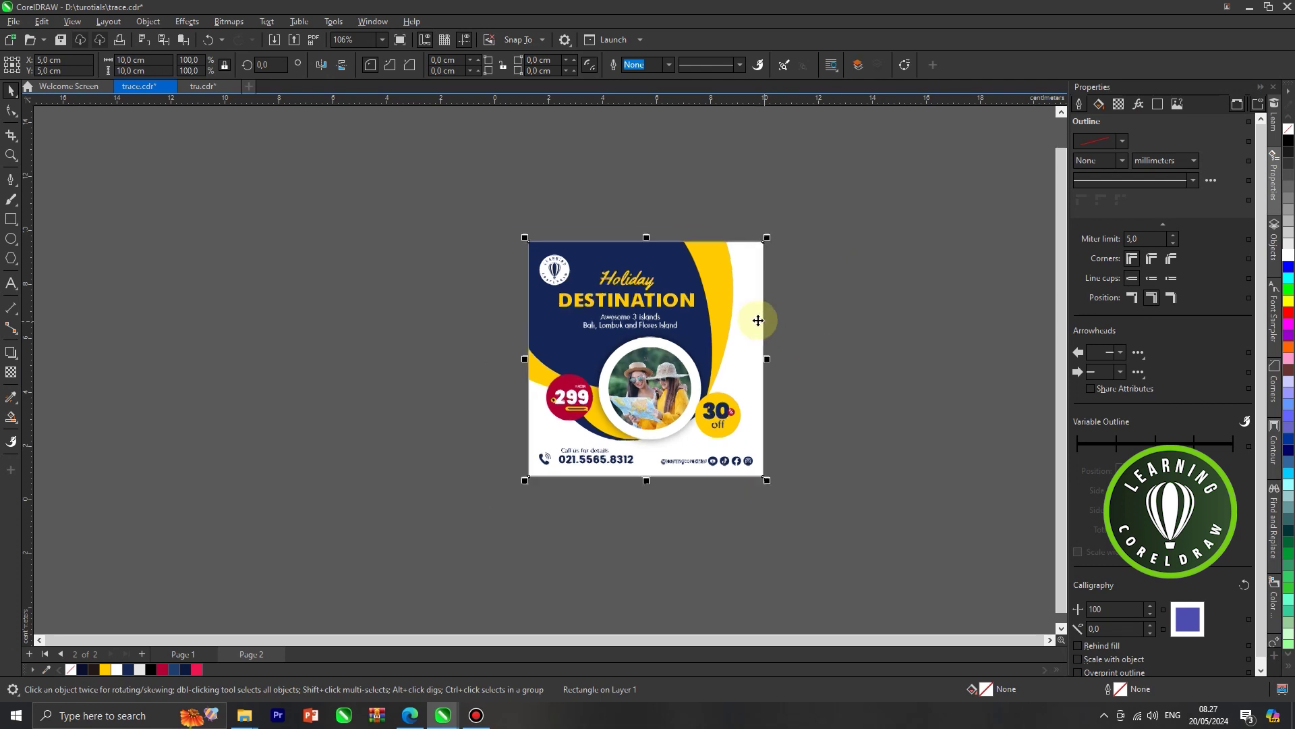
{"action": "left_click_drag", "start_coordinate": [754, 321], "coordinate": [999, 323]}
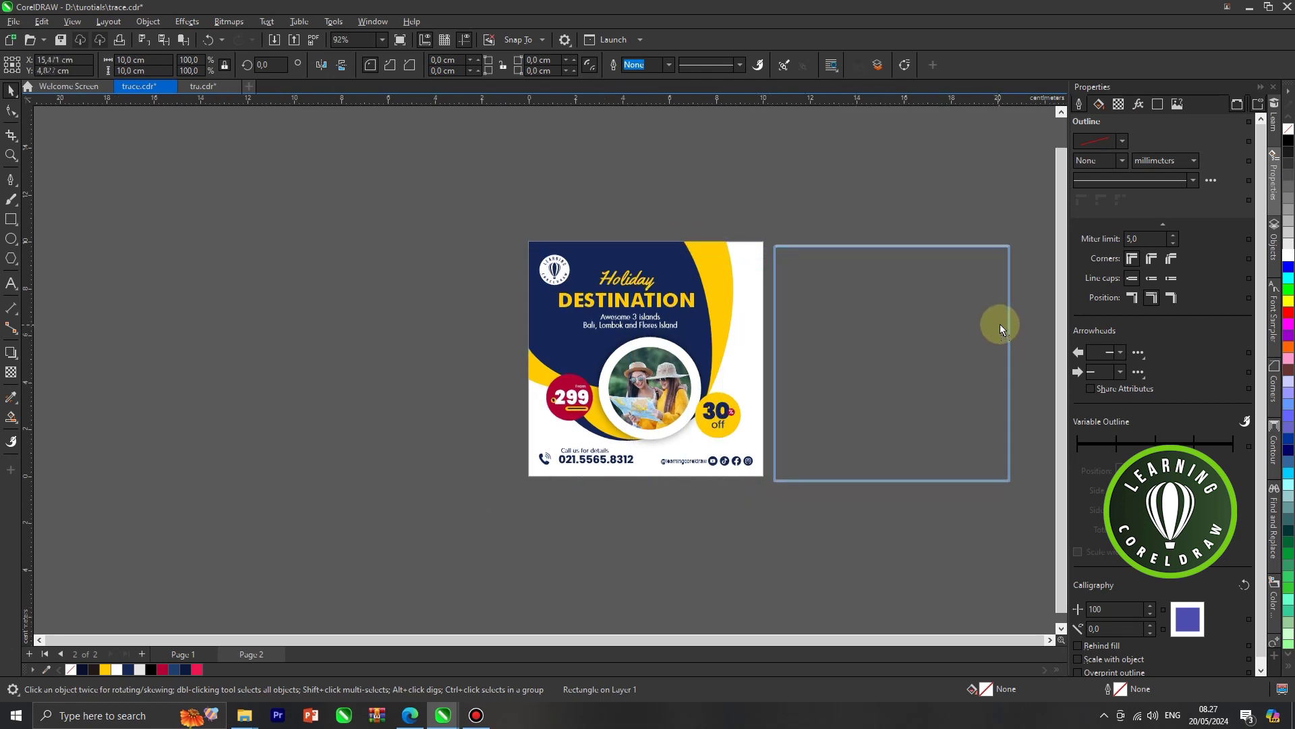
Fill both the duplicated square beside the post and the post's own background rectangle white.
{"action": "left_click", "coordinate": [1288, 254]}
{"action": "left_click", "coordinate": [748, 349]}
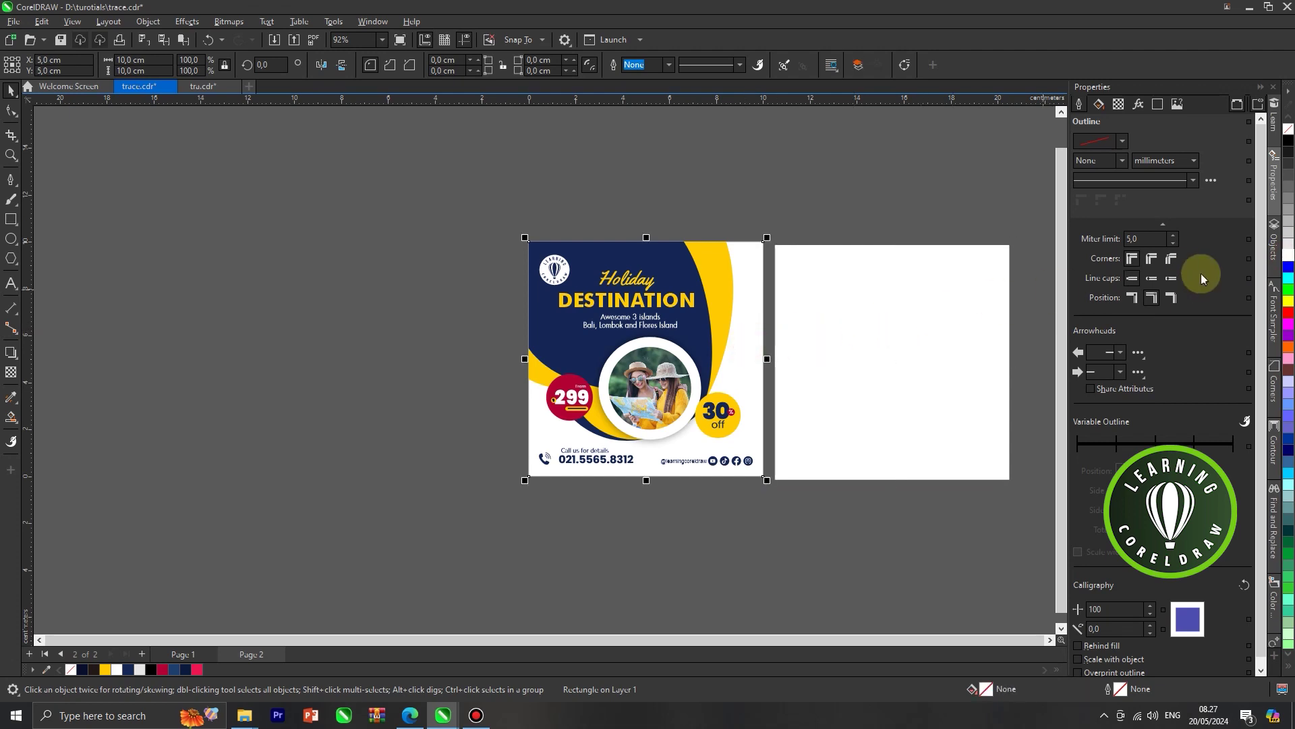
{"action": "left_click", "coordinate": [1287, 255]}
{"action": "left_click", "coordinate": [541, 222]}
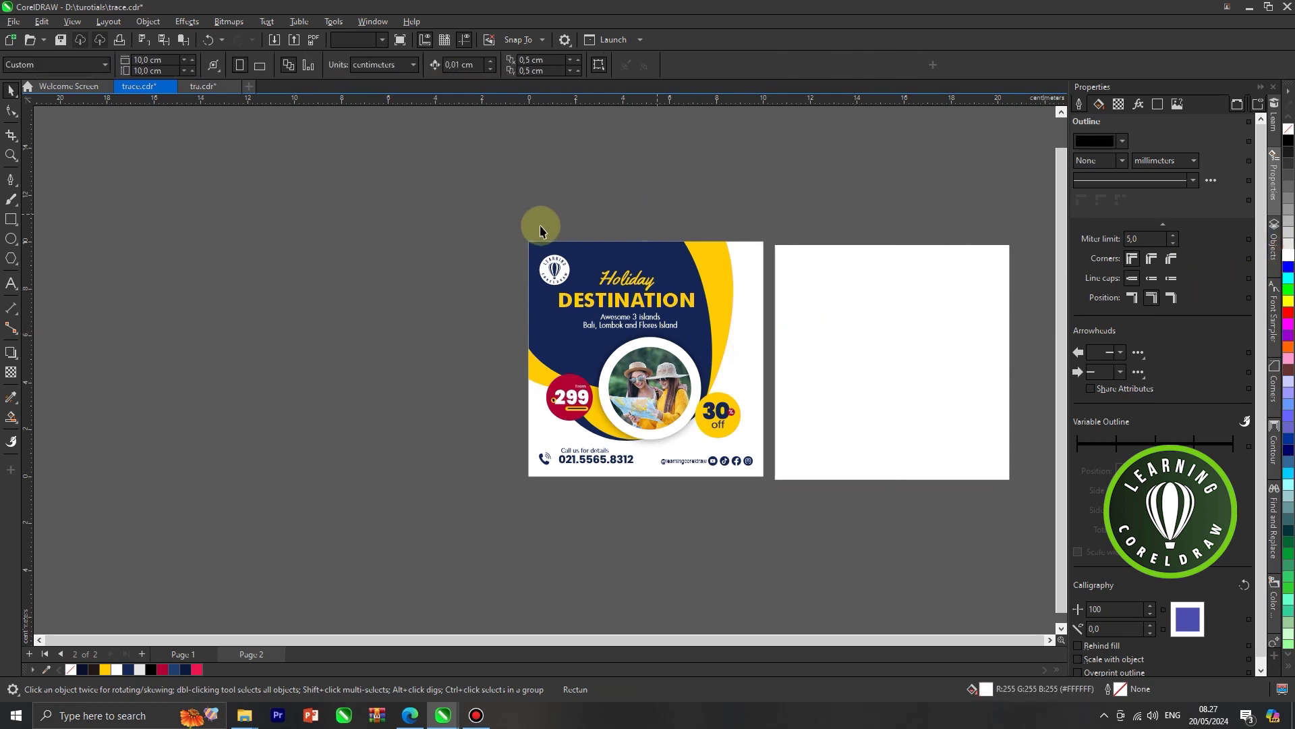
Move the blank white square to about X 15.48 cm, Y 5.03 cm, level with the finished post.
{"action": "scroll", "coordinate": [542, 223], "scroll_direction": "down", "scroll_amount": 1}
{"action": "scroll", "coordinate": [915, 328], "scroll_direction": "up", "scroll_amount": 2}
{"action": "scroll", "coordinate": [916, 332], "scroll_direction": "up", "scroll_amount": 1}
{"action": "left_click", "coordinate": [896, 312]}
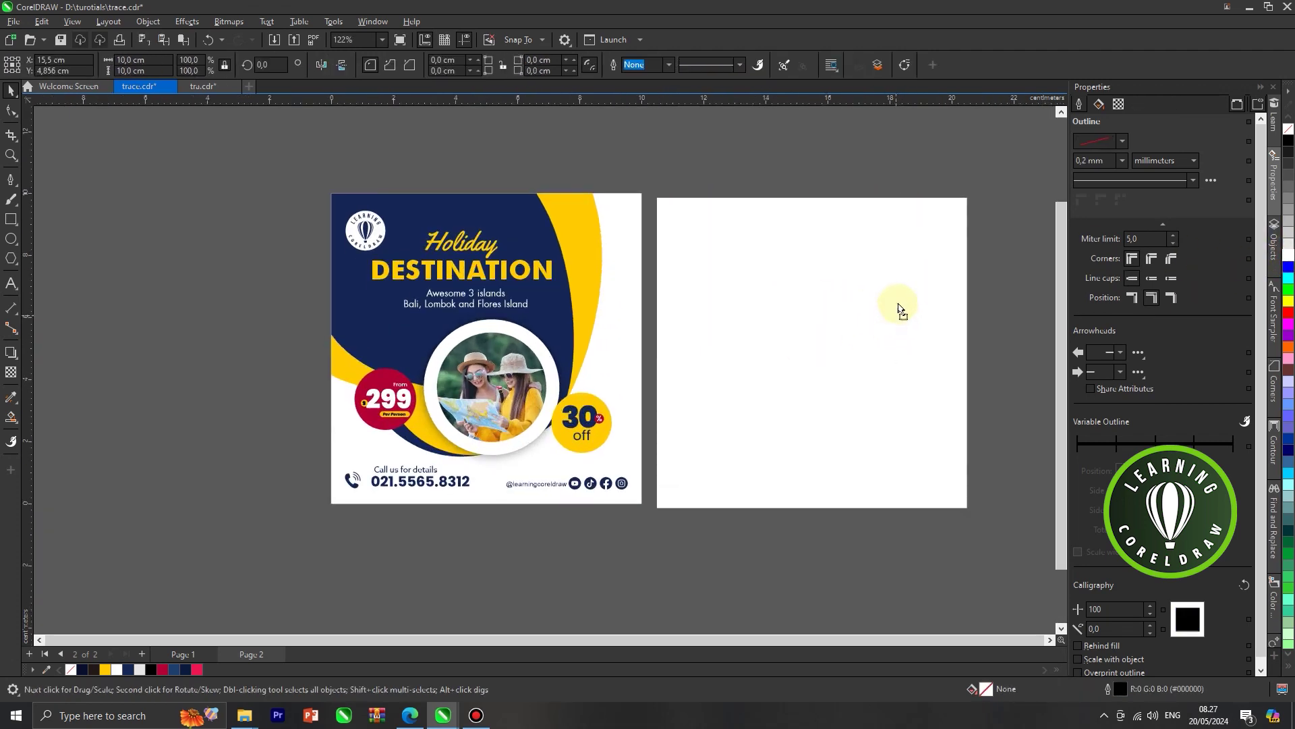
{"action": "left_click", "coordinate": [841, 153]}
{"action": "scroll", "coordinate": [651, 205], "scroll_direction": "down", "scroll_amount": 1}
{"action": "left_click", "coordinate": [772, 297]}
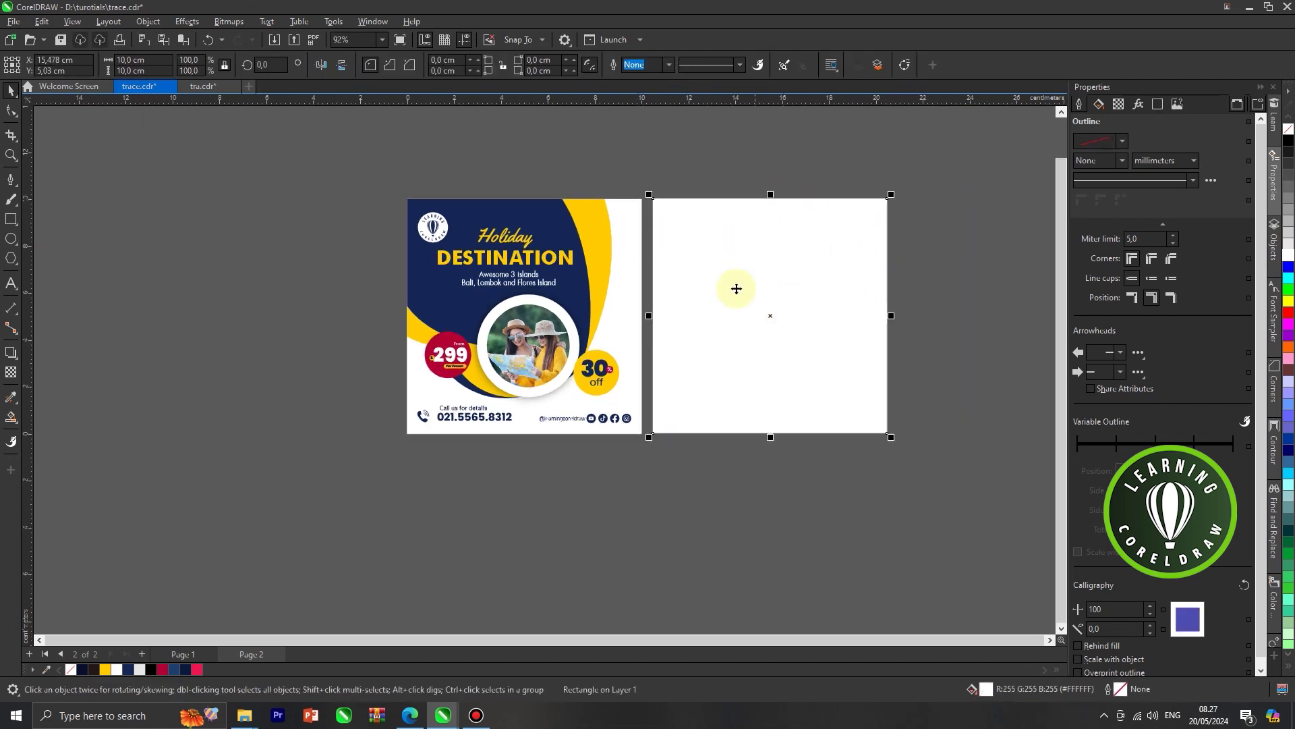
Draw an open angular line with the Pen tool from above the blank square to its left edge, its bottom edge and an inner corner.
{"action": "left_click", "coordinate": [11, 179]}
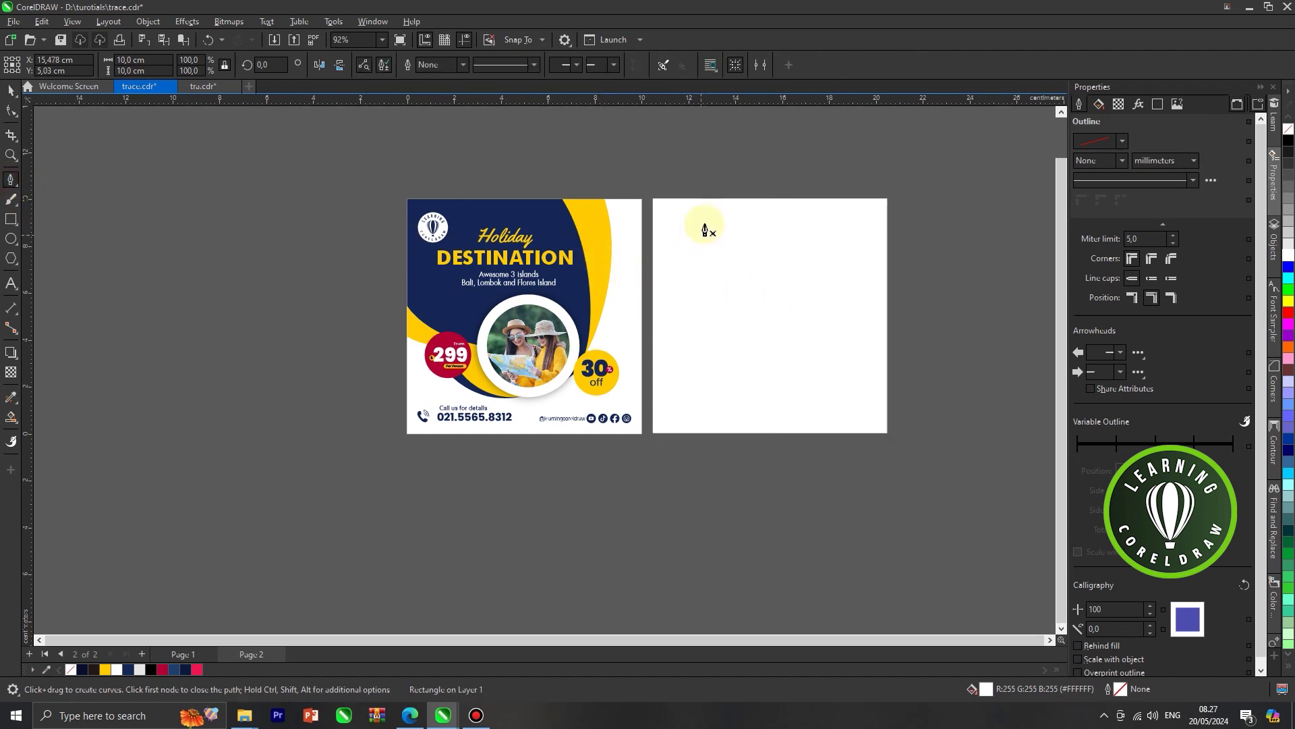
{"action": "left_click", "coordinate": [724, 194]}
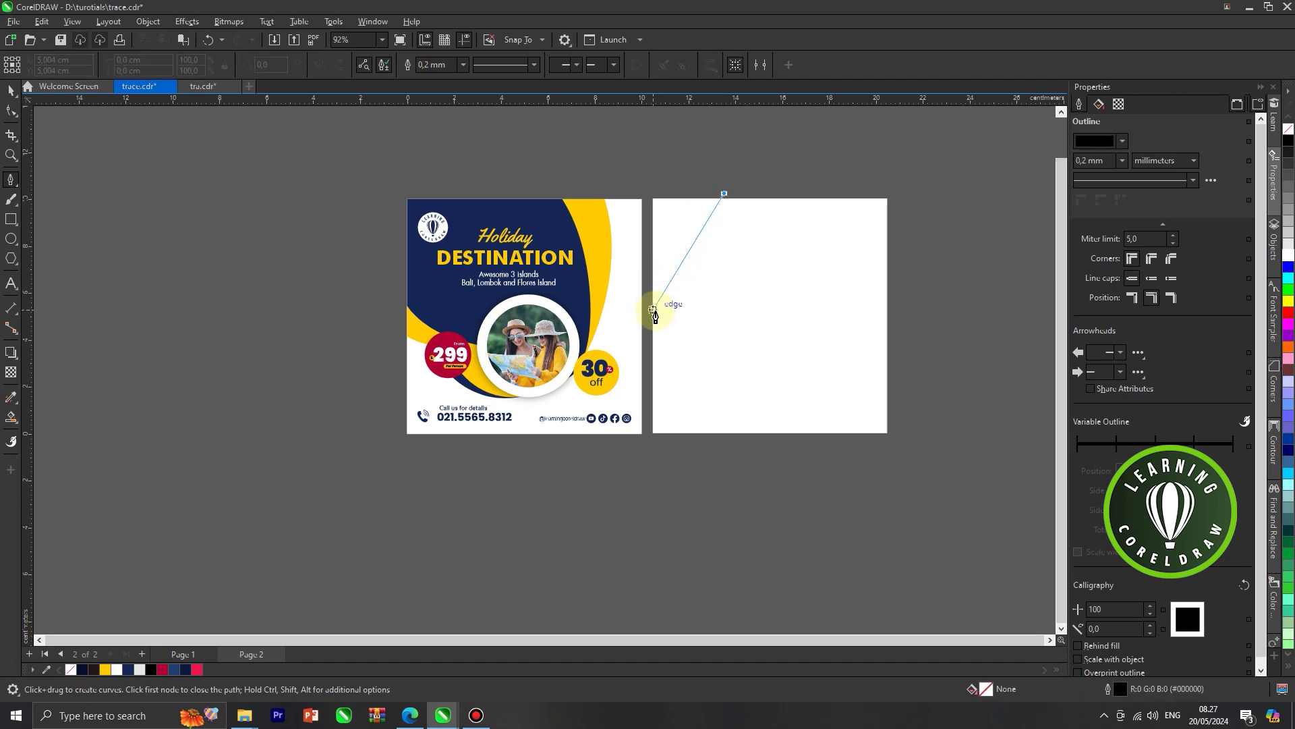
{"action": "left_click", "coordinate": [653, 317]}
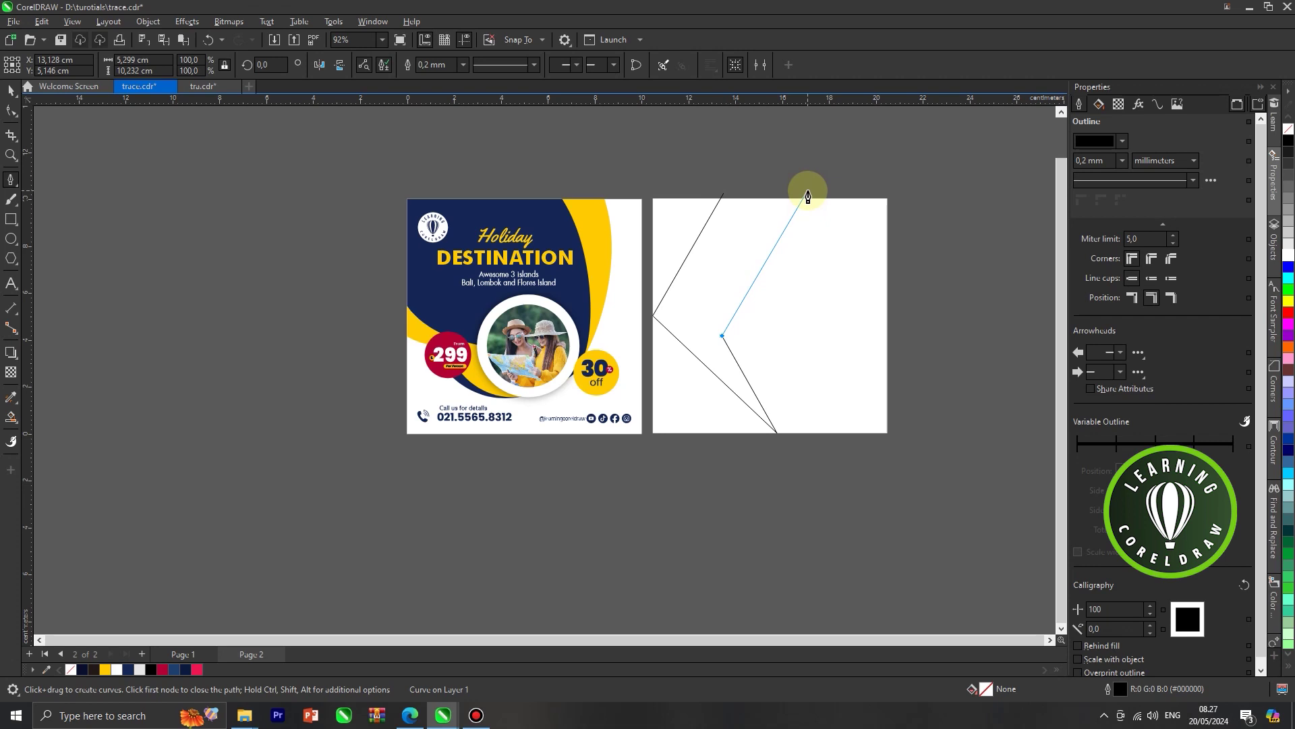
{"action": "key", "text": "Escape"}
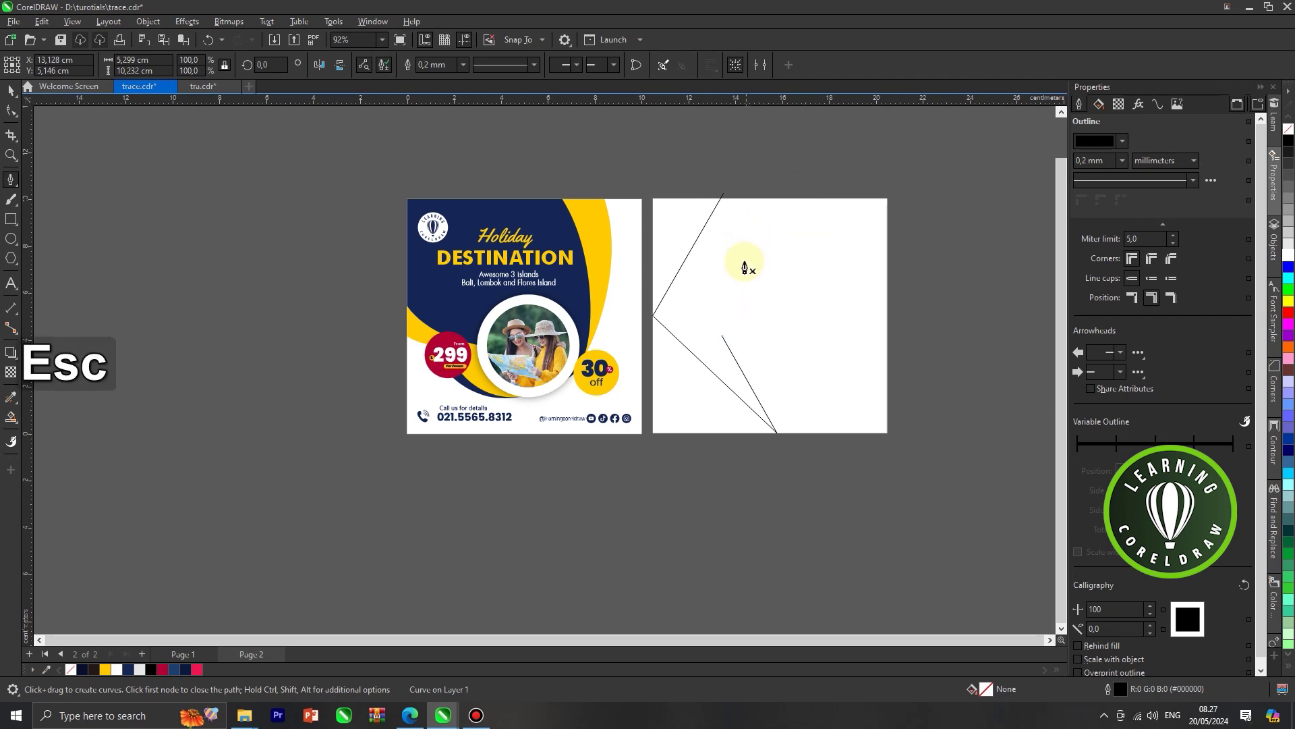
Undo the inner corner, place it slightly further up and left, and end the line just above the square's top edge.
{"action": "key", "text": "ctrl+z"}
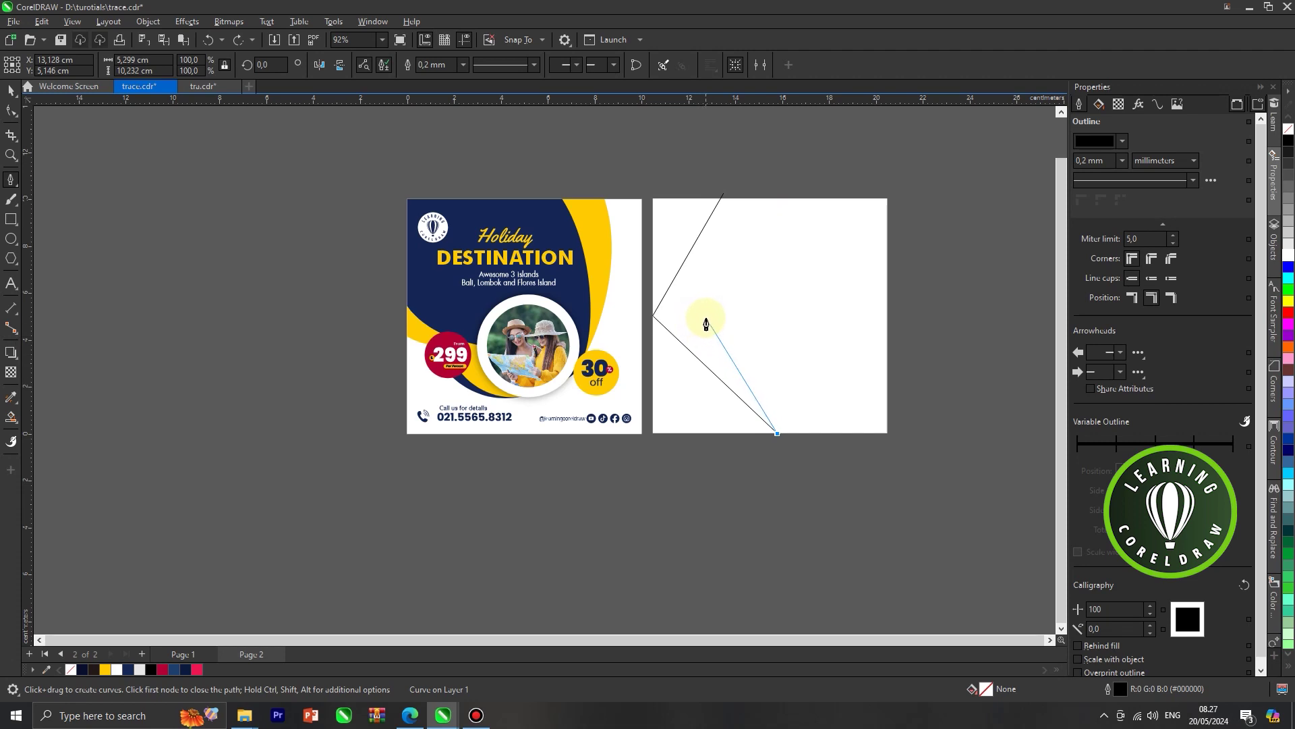
{"action": "left_click", "coordinate": [711, 319]}
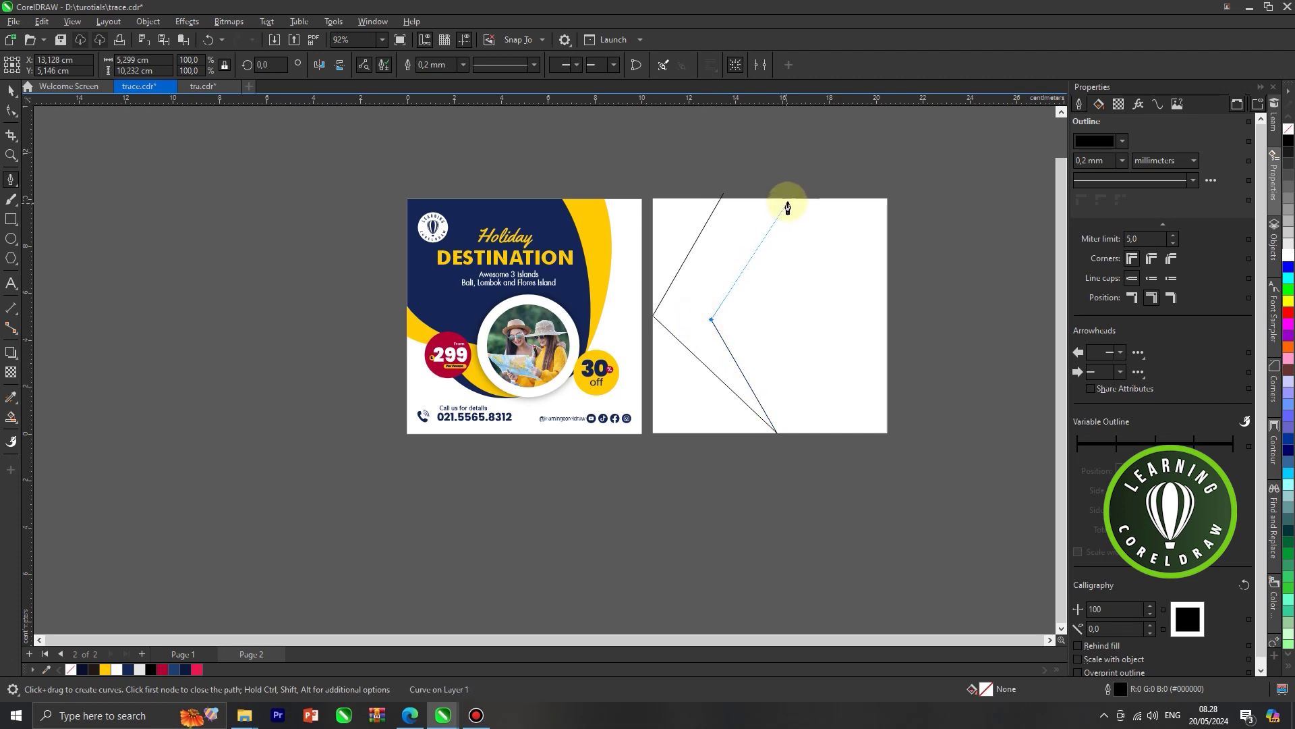
{"action": "left_click", "coordinate": [791, 192]}
{"action": "key", "text": "Escape"}
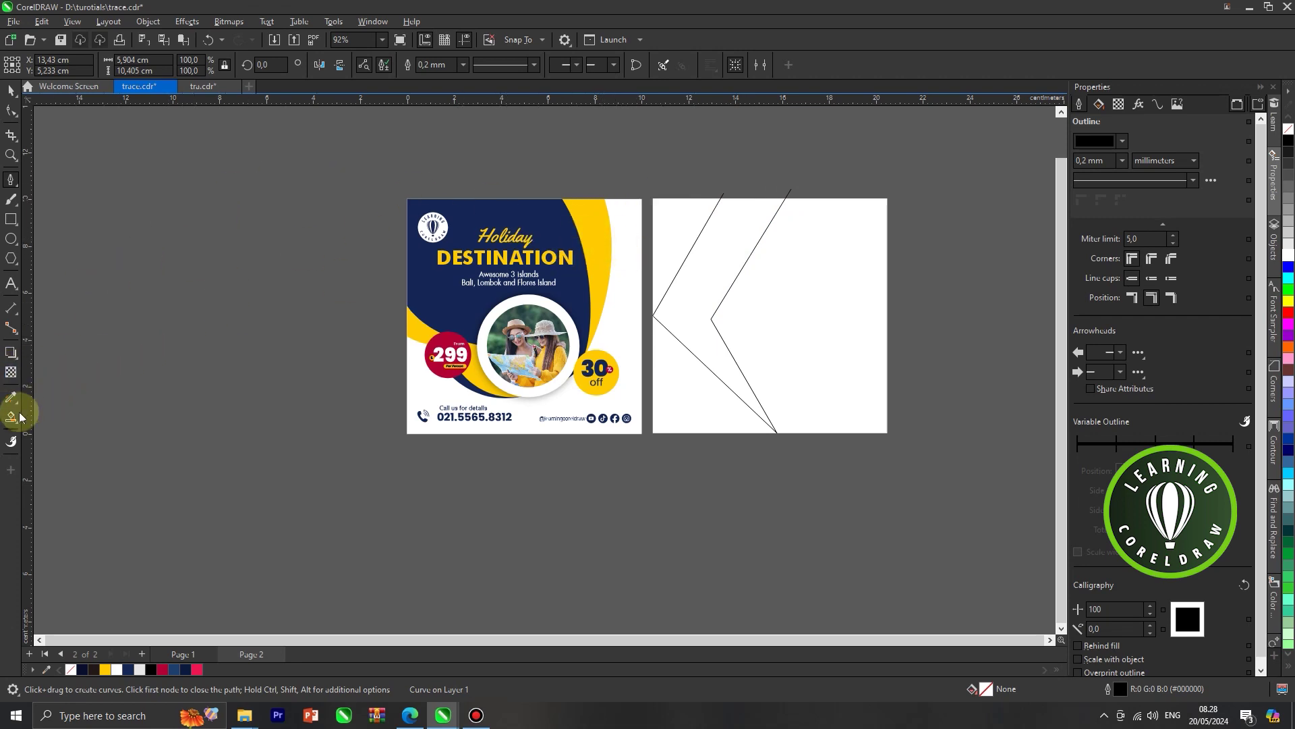
Smart Fill the area enclosed by the angular line with dark blue and delete the guide line.
{"action": "left_click_drag", "start_coordinate": [9, 420], "coordinate": [55, 423]}
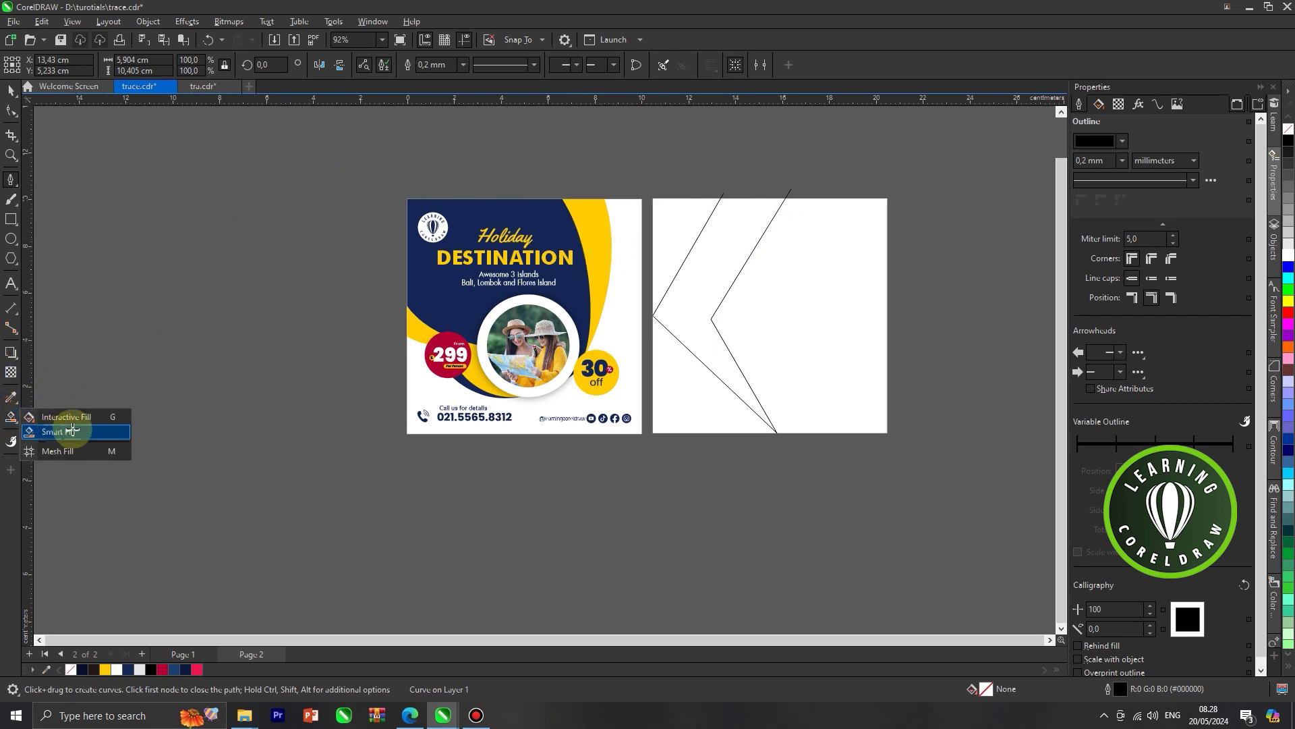
{"action": "left_click", "coordinate": [72, 430]}
{"action": "left_click", "coordinate": [682, 297]}
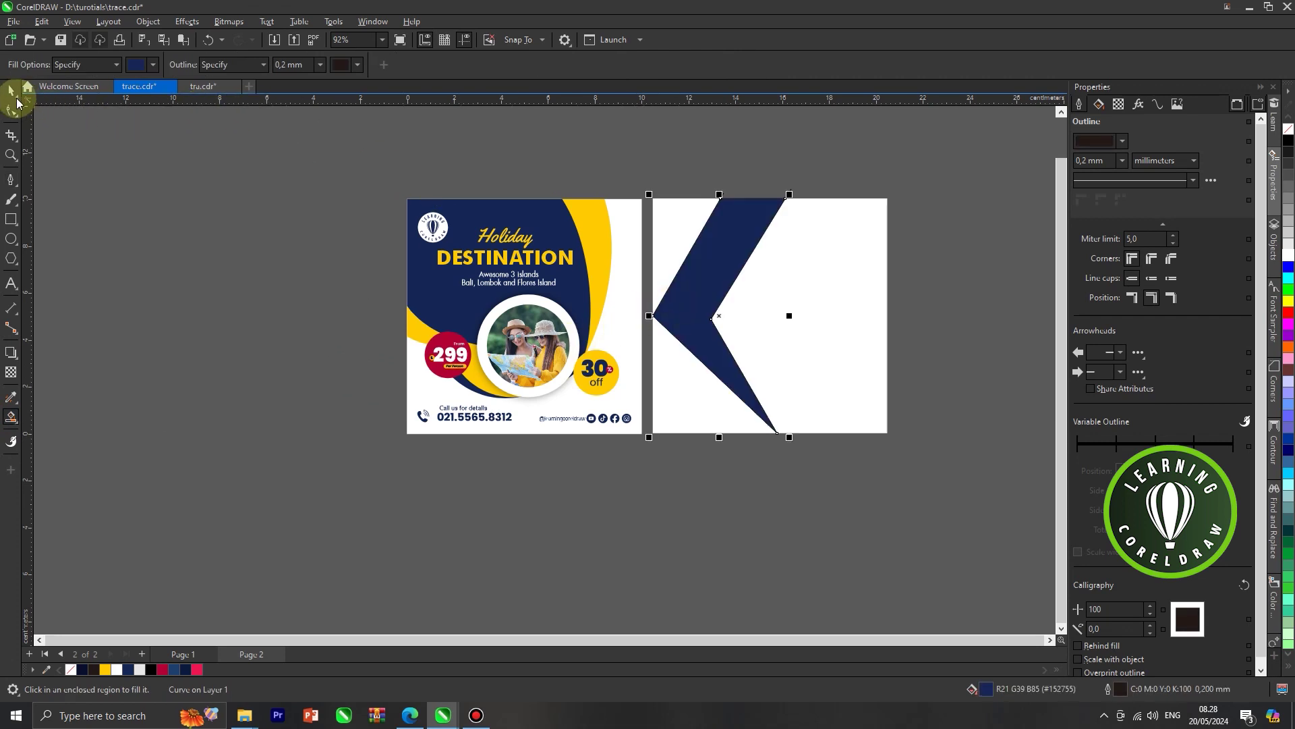
{"action": "left_click", "coordinate": [12, 91]}
{"action": "left_click", "coordinate": [680, 168]}
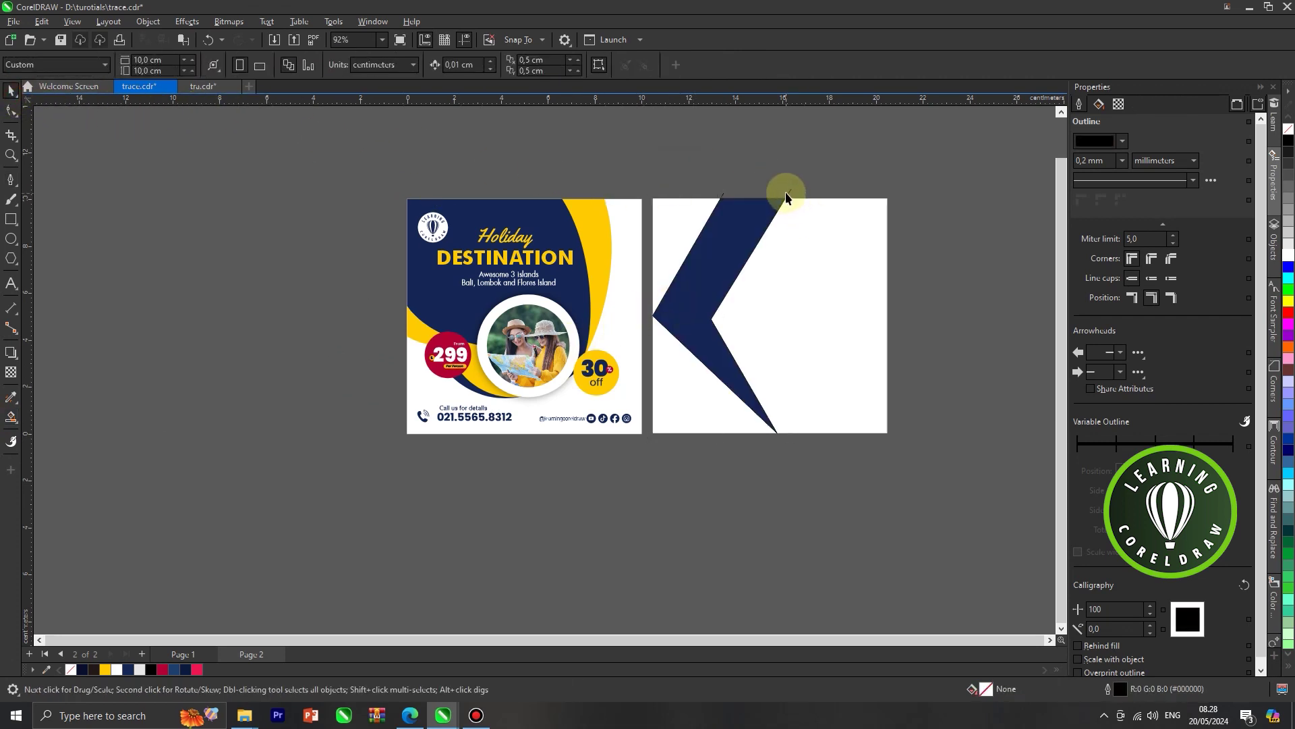
{"action": "left_click", "coordinate": [785, 197]}
{"action": "key", "text": "Delete"}
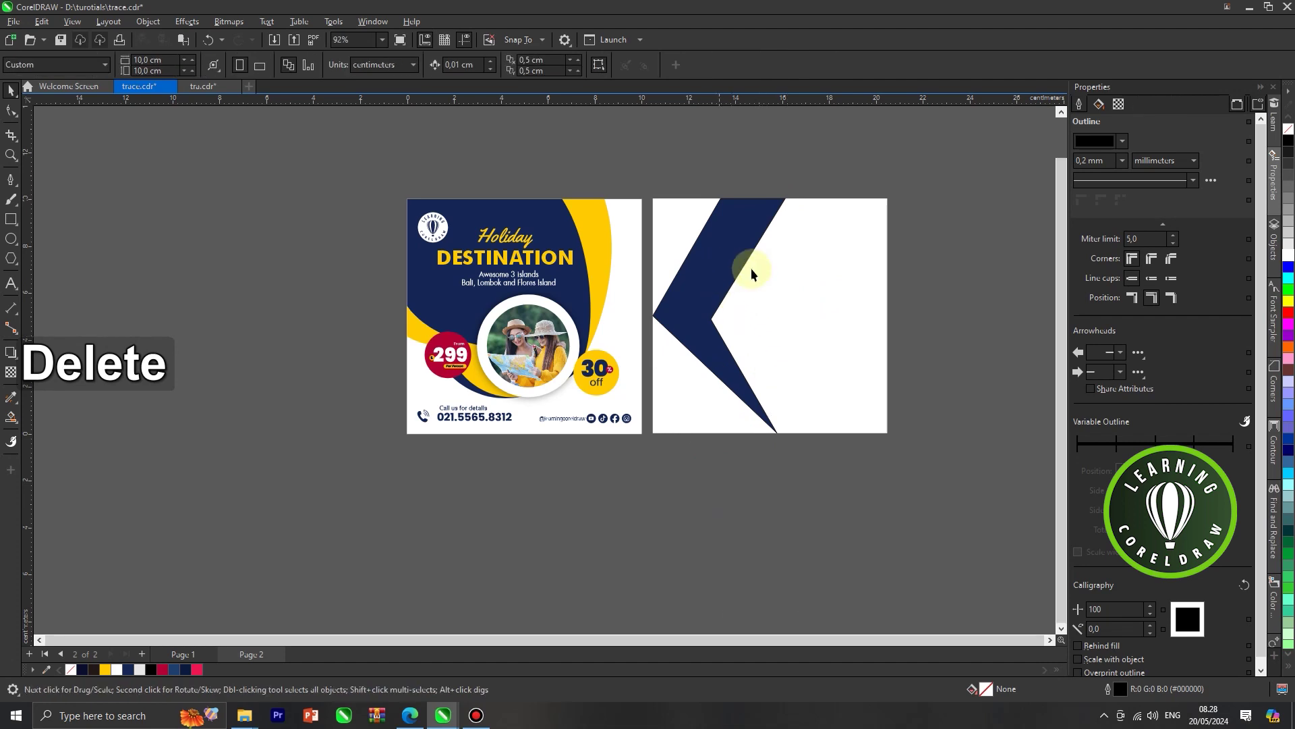
Fill the white square behind the angular band with dark navy R13 G26 B61.
{"action": "left_click", "coordinate": [815, 242]}
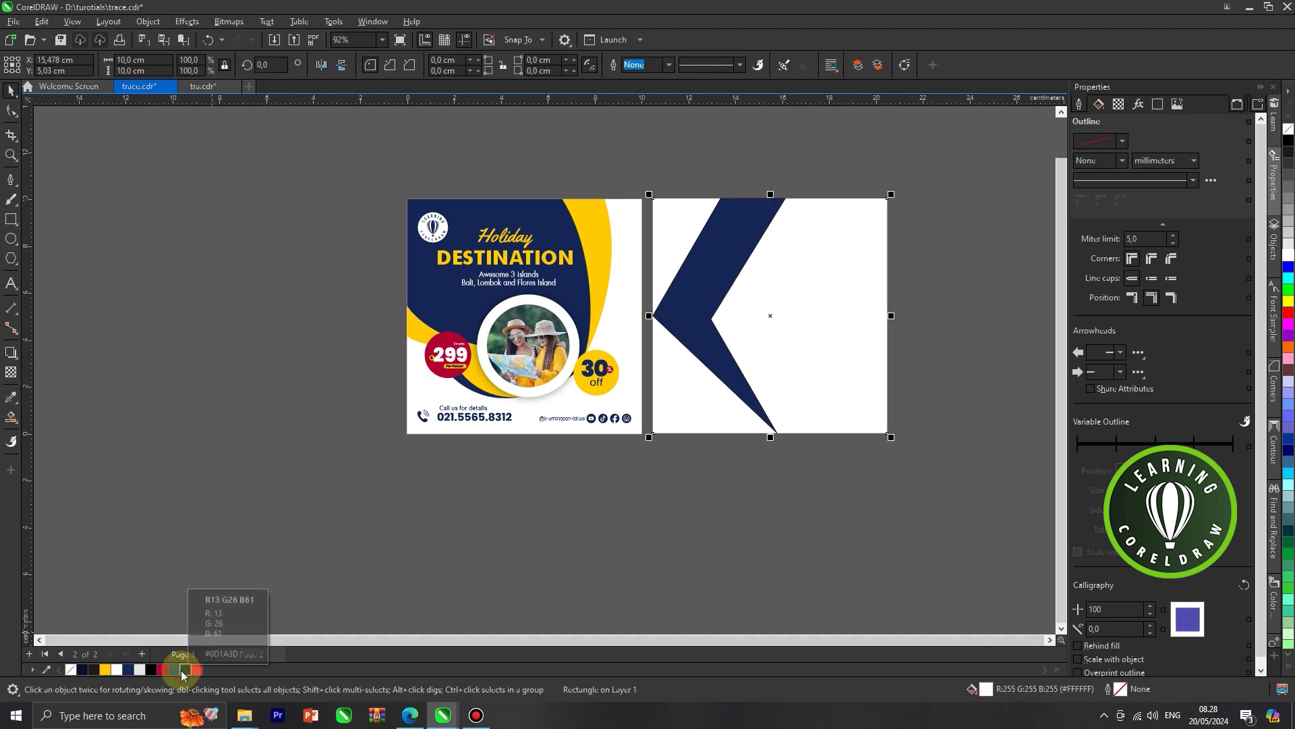
{"action": "left_click", "coordinate": [183, 670]}
{"action": "left_click", "coordinate": [332, 573]}
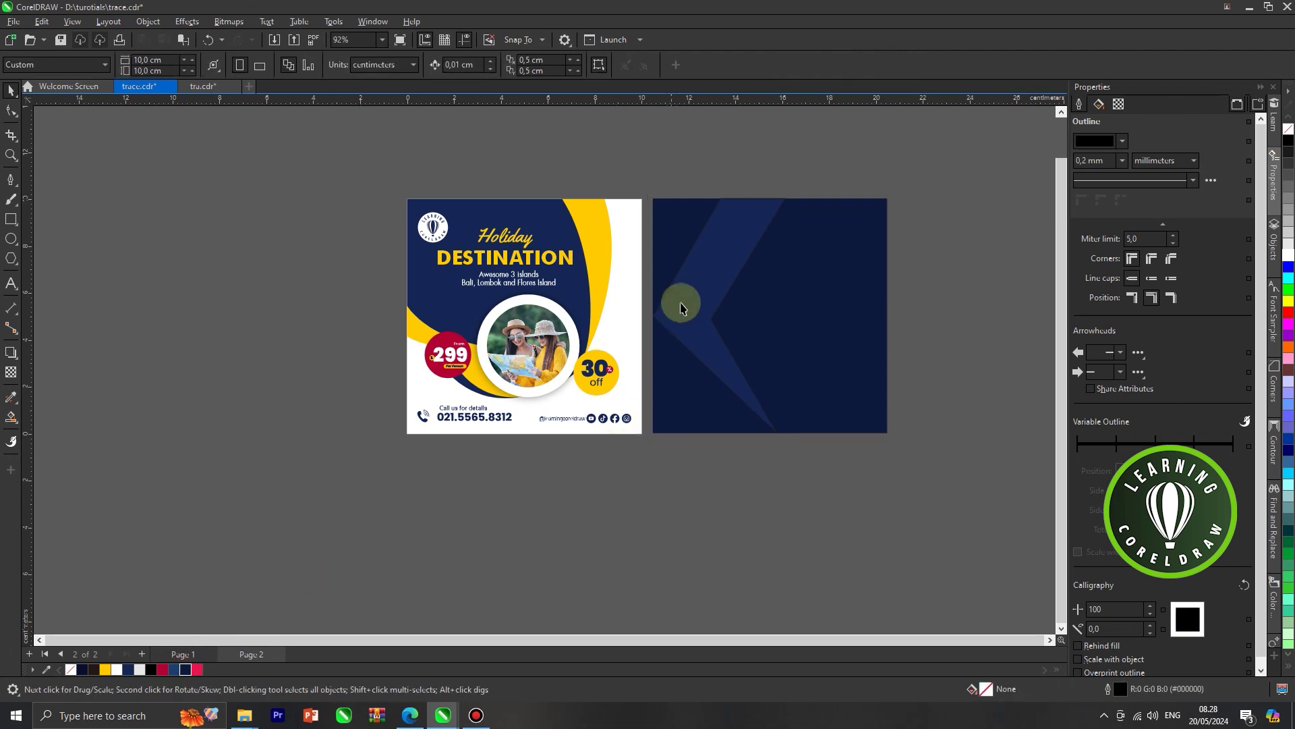
Change the angular band's fill to yellow R254 G203 B2.
{"action": "scroll", "coordinate": [681, 301], "scroll_direction": "up", "scroll_amount": 1}
{"action": "left_click", "coordinate": [702, 254]}
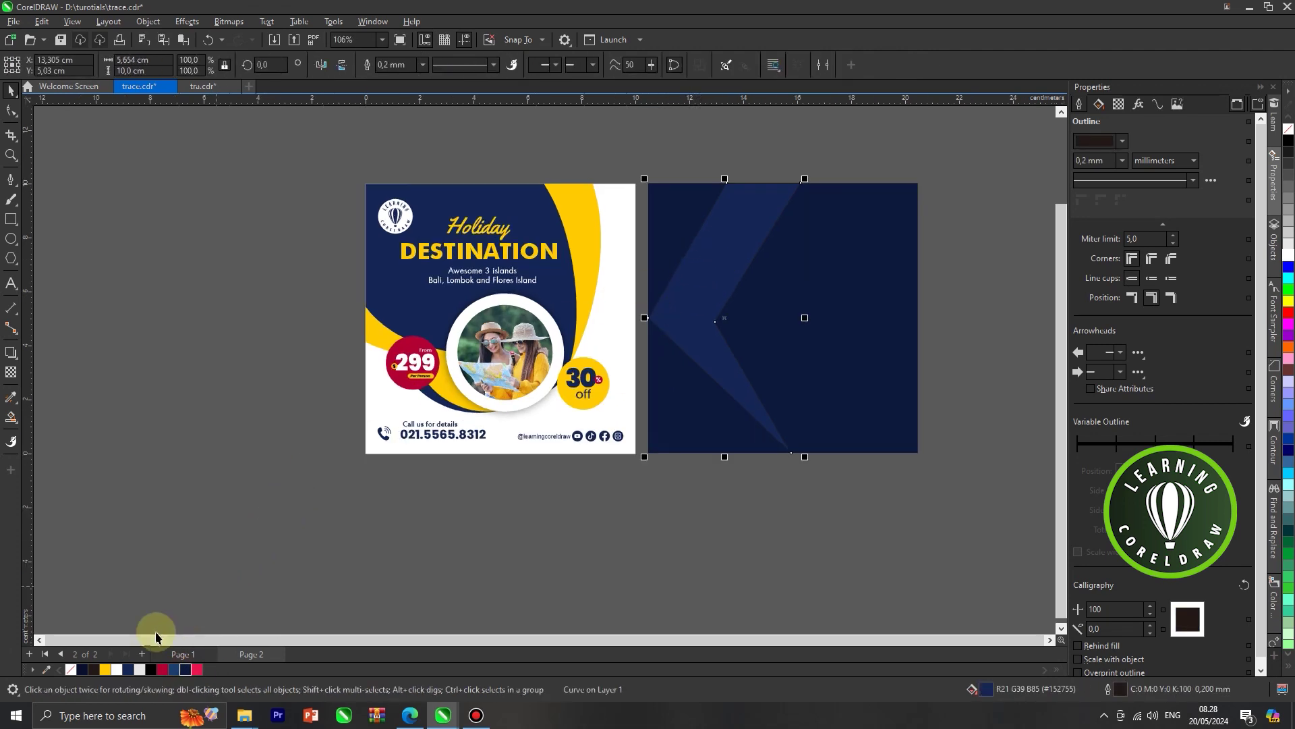
{"action": "left_click", "coordinate": [106, 669]}
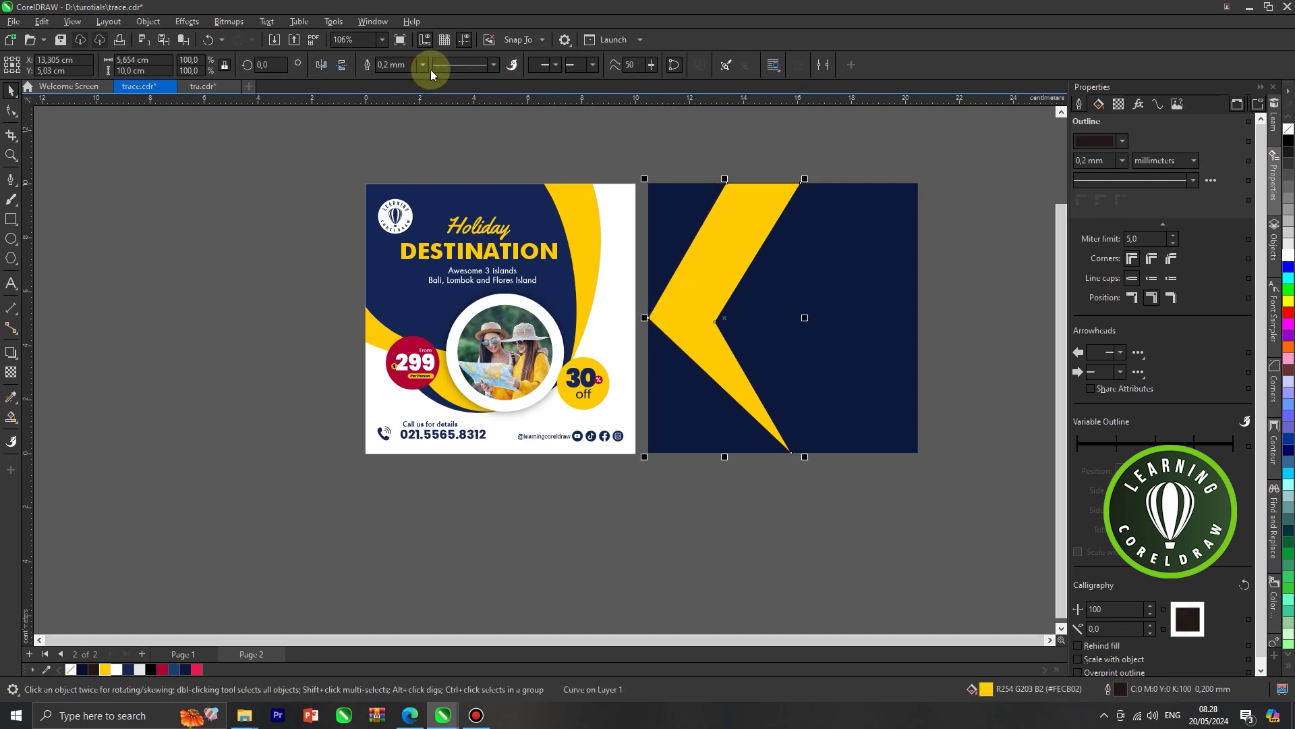
{"action": "left_click", "coordinate": [621, 135]}
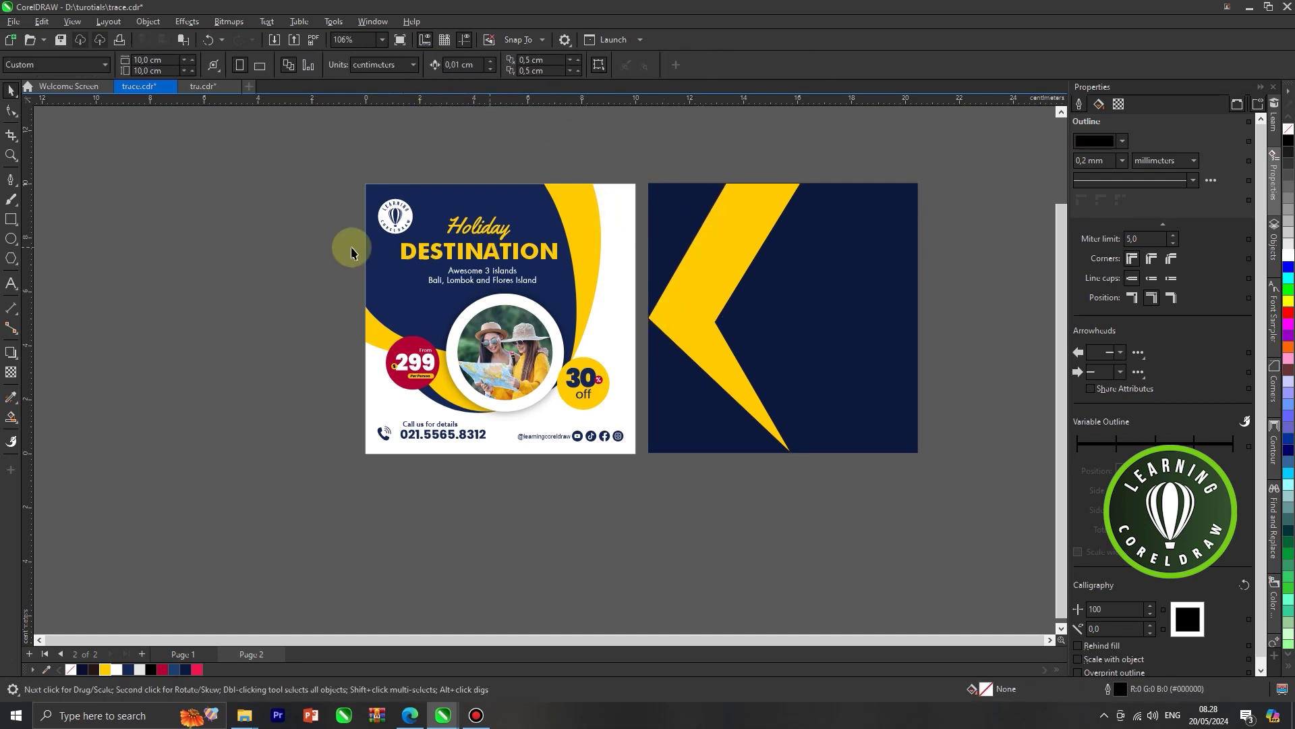
Draw a closed angular outline of about 4.4 × 6.5 cm over the navy square's upper-left corner, reaching the yellow band's inner corner.
{"action": "left_click", "coordinate": [10, 179]}
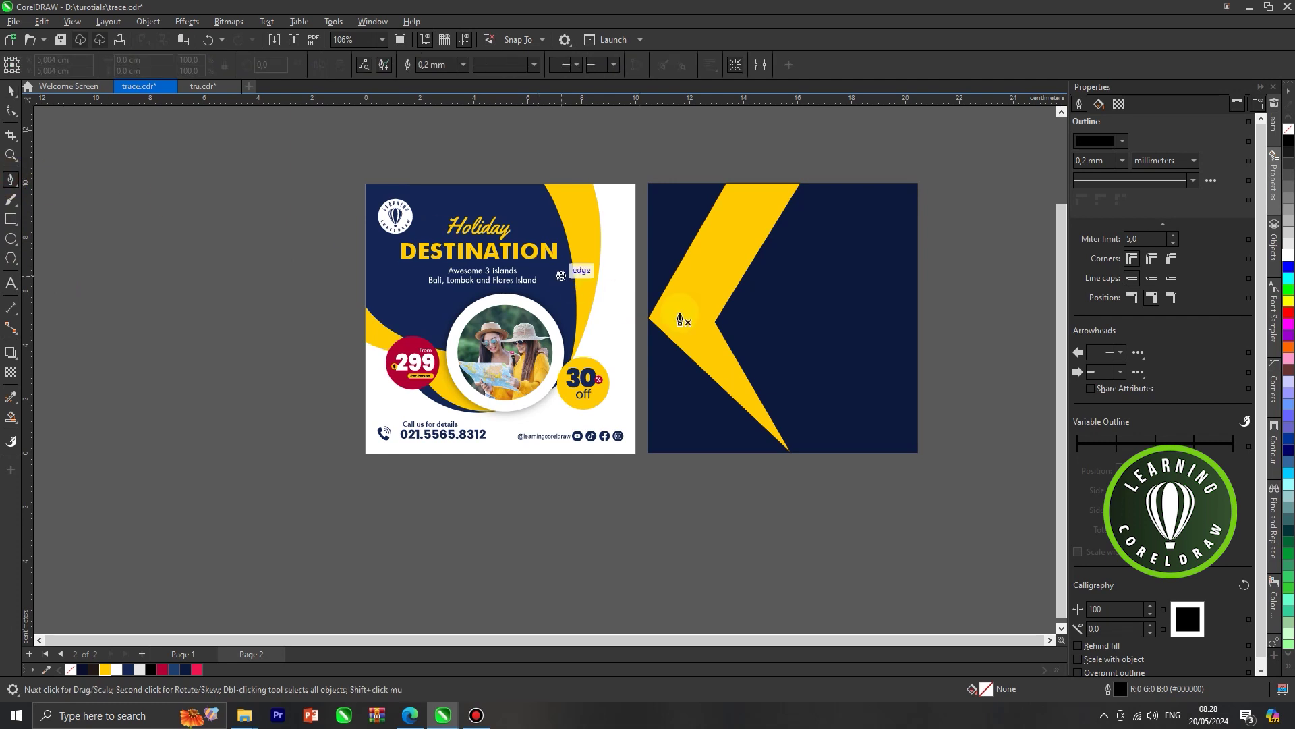
{"action": "left_click", "coordinate": [643, 197]}
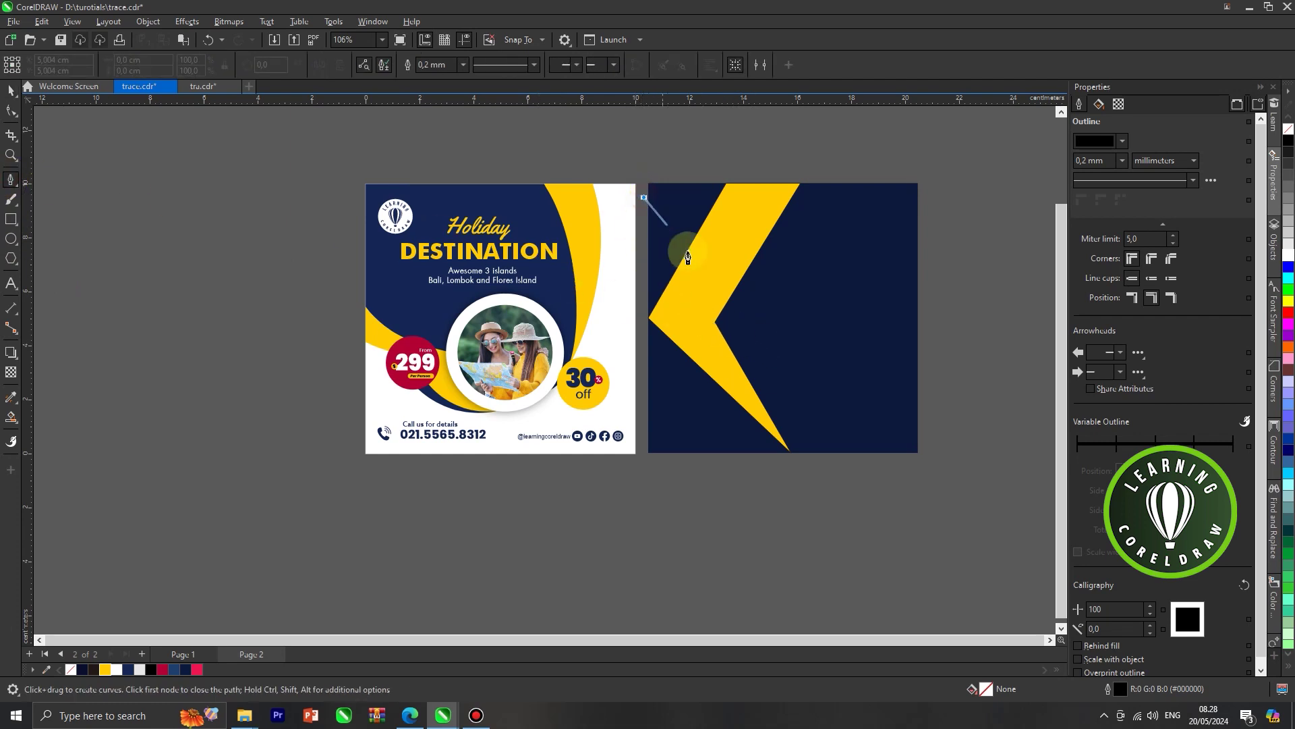
{"action": "left_click", "coordinate": [721, 327]}
{"action": "left_click", "coordinate": [747, 159]}
{"action": "left_click", "coordinate": [628, 151]}
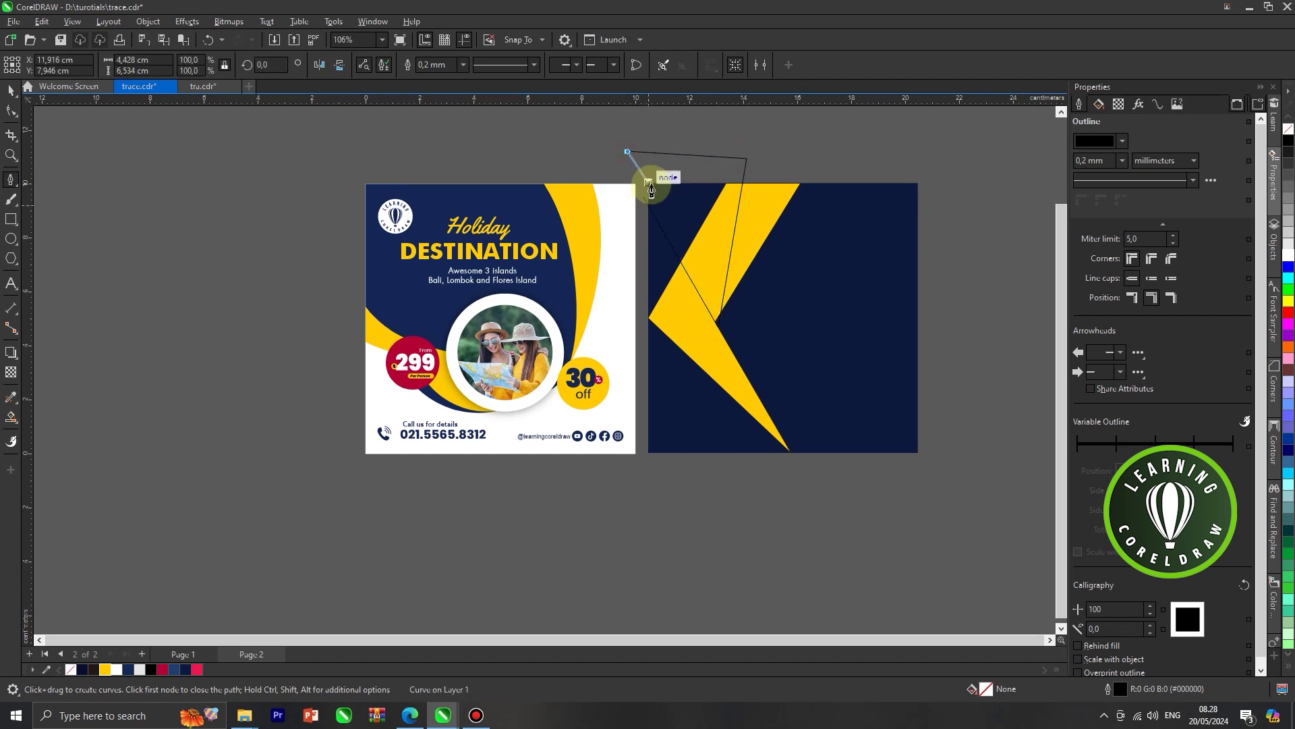
{"action": "scroll", "coordinate": [645, 206], "scroll_direction": "up", "scroll_amount": 2}
{"action": "left_click", "coordinate": [638, 205]}
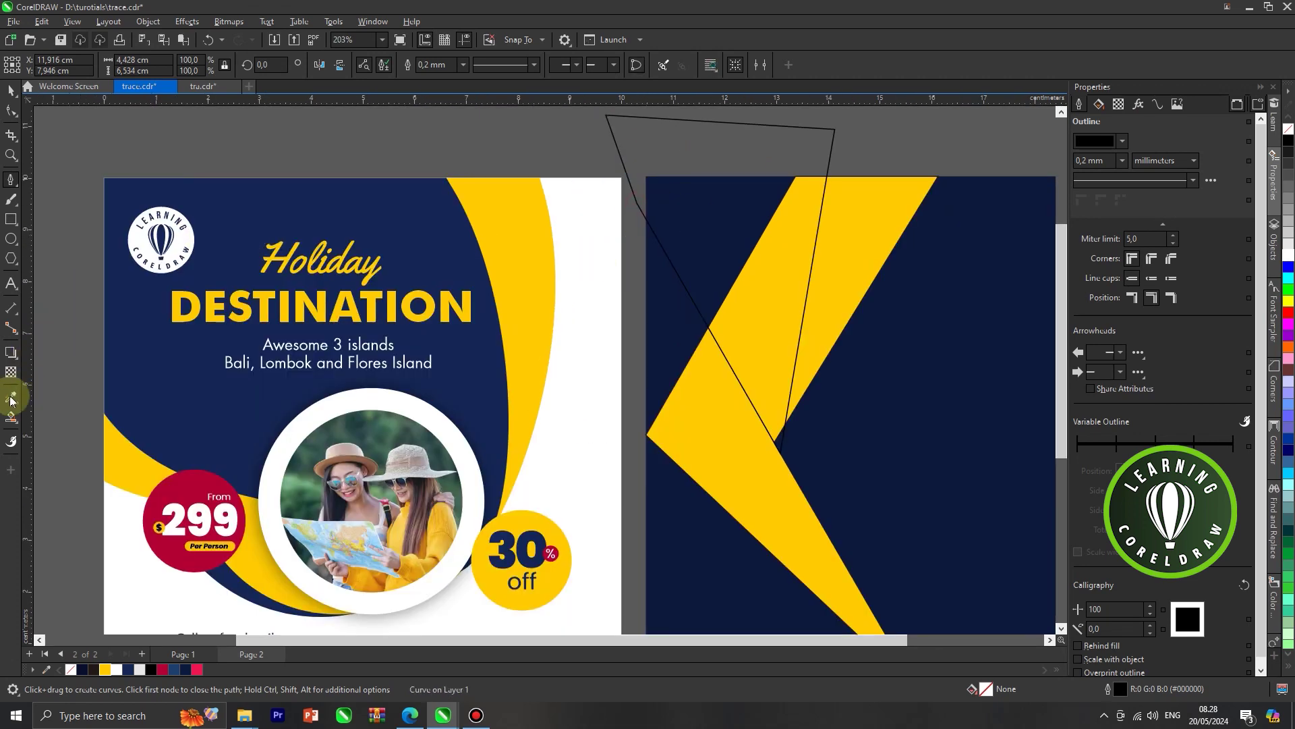
Smart Fill the enclosed area at the navy square's upper-left corner with dark blue R21 G39 B85 and delete the guide outline.
{"action": "left_click", "coordinate": [9, 420]}
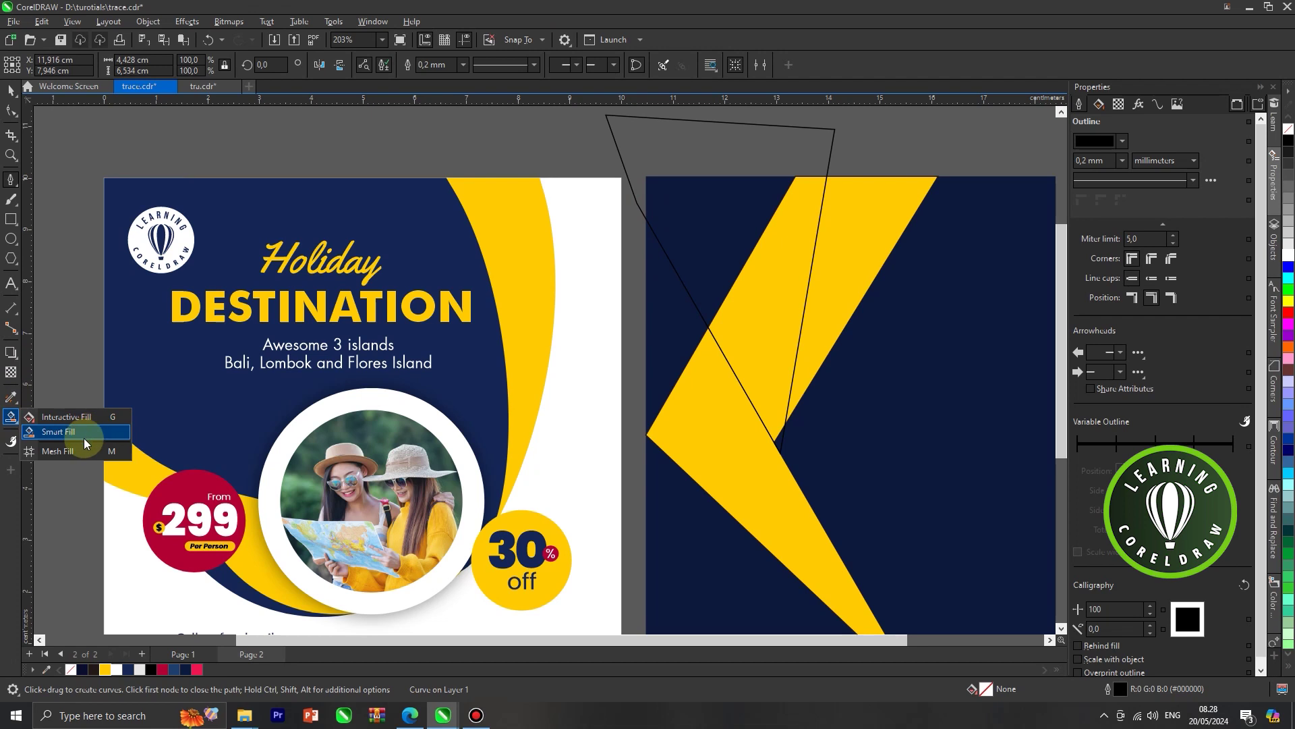
{"action": "left_click", "coordinate": [83, 435]}
{"action": "left_click", "coordinate": [685, 237]}
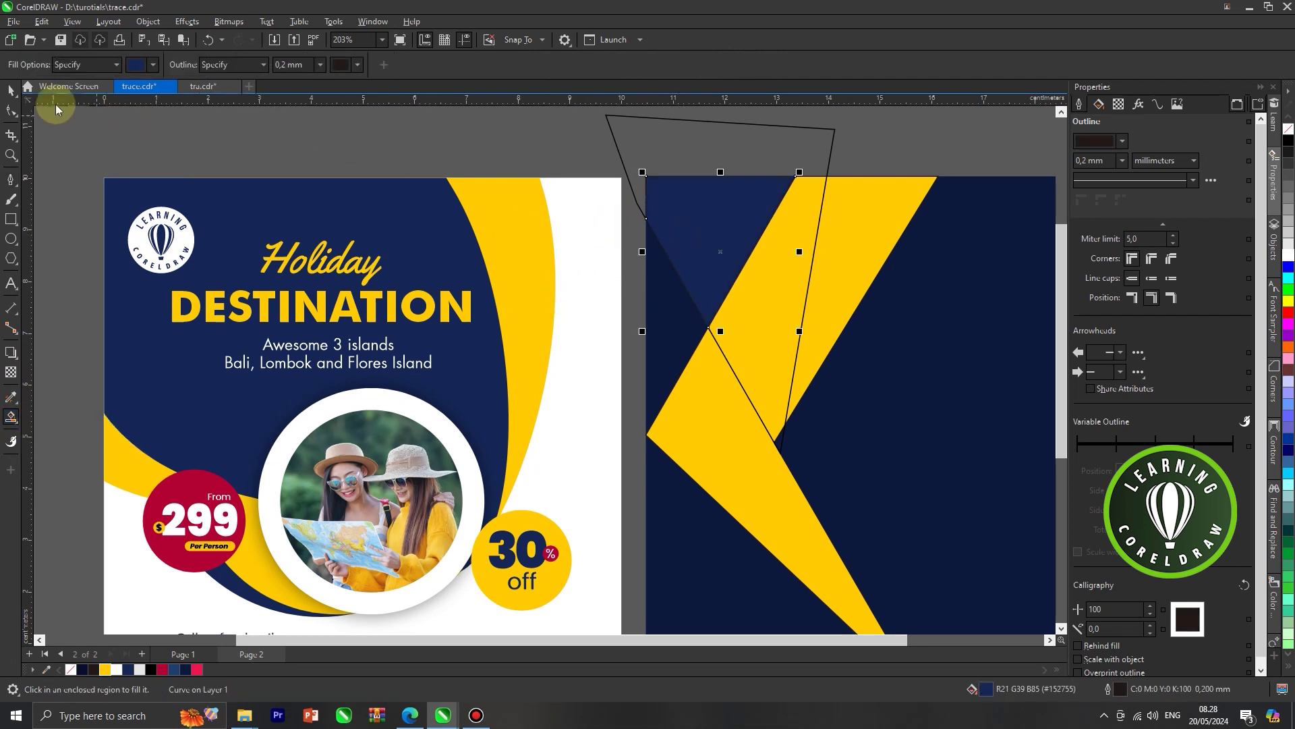
{"action": "left_click", "coordinate": [11, 89]}
{"action": "left_click_drag", "start_coordinate": [624, 144], "coordinate": [463, 150]}
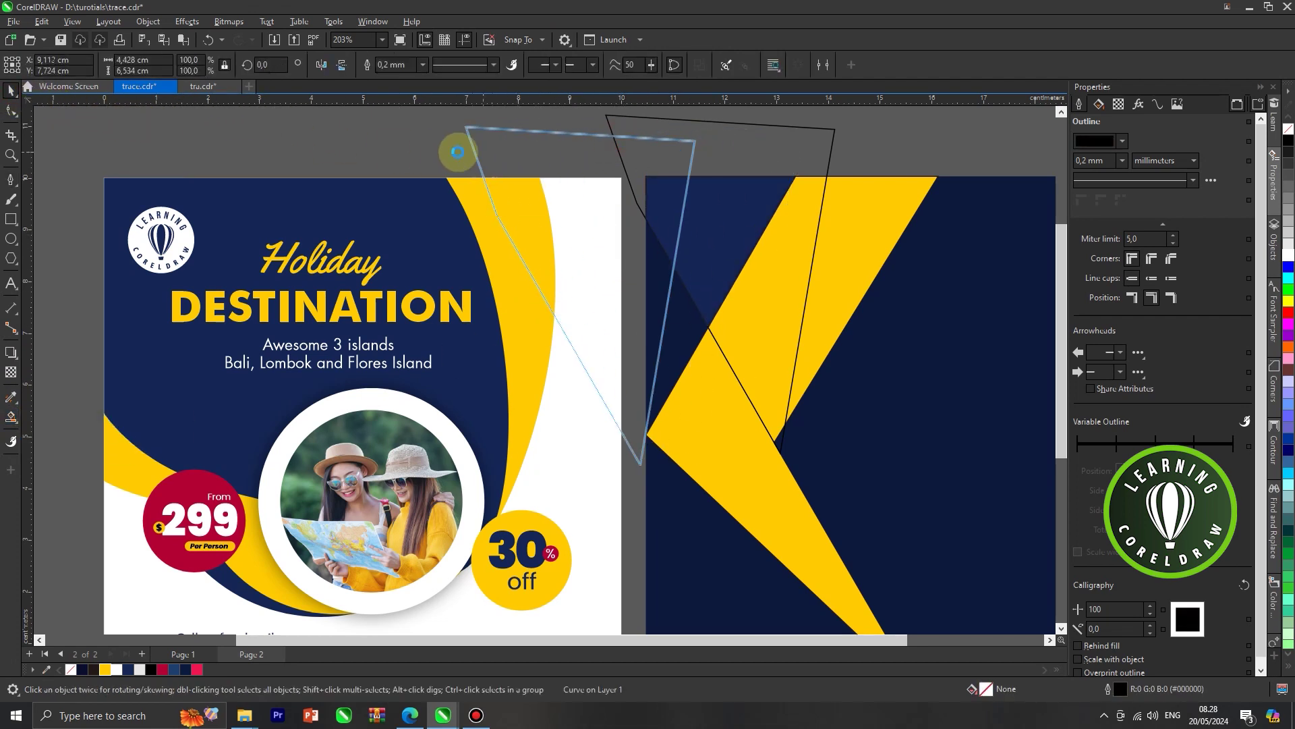
{"action": "key", "text": "Delete"}
{"action": "scroll", "coordinate": [434, 162], "scroll_direction": "down", "scroll_amount": 3}
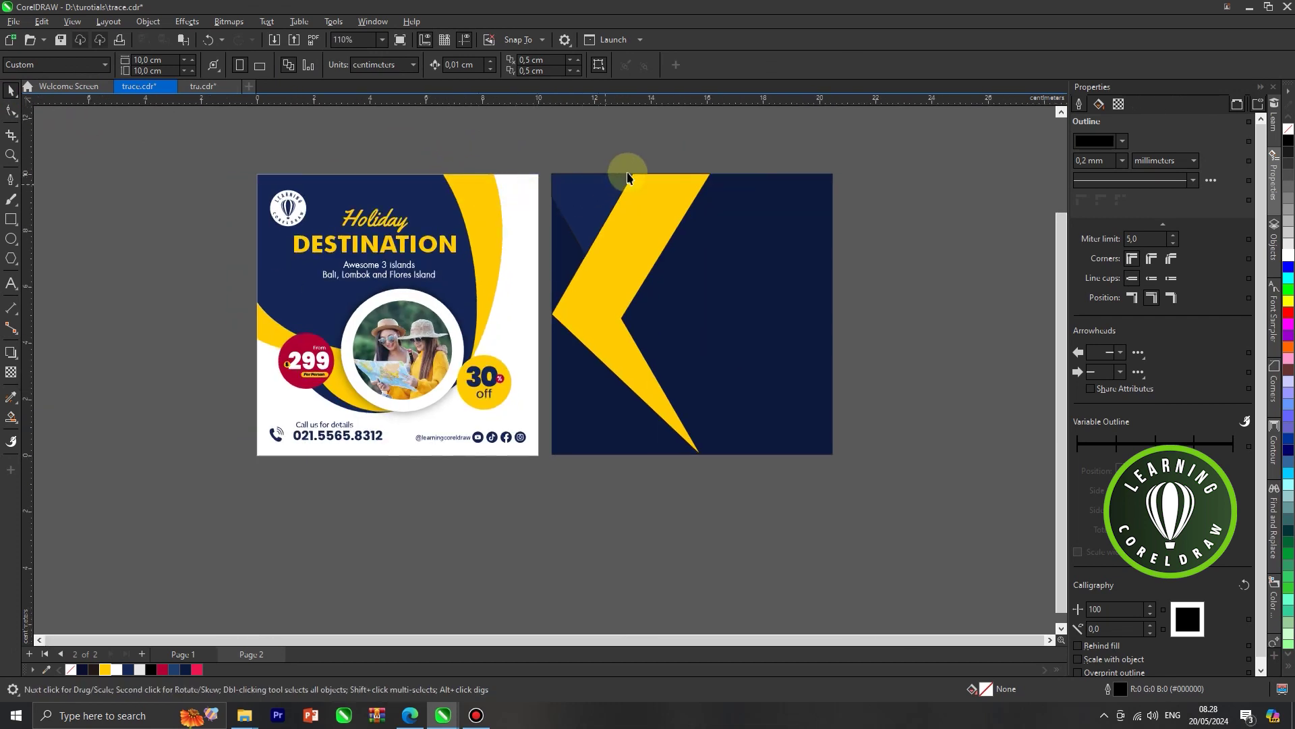
{"action": "scroll", "coordinate": [797, 233], "scroll_direction": "down", "scroll_amount": 1}
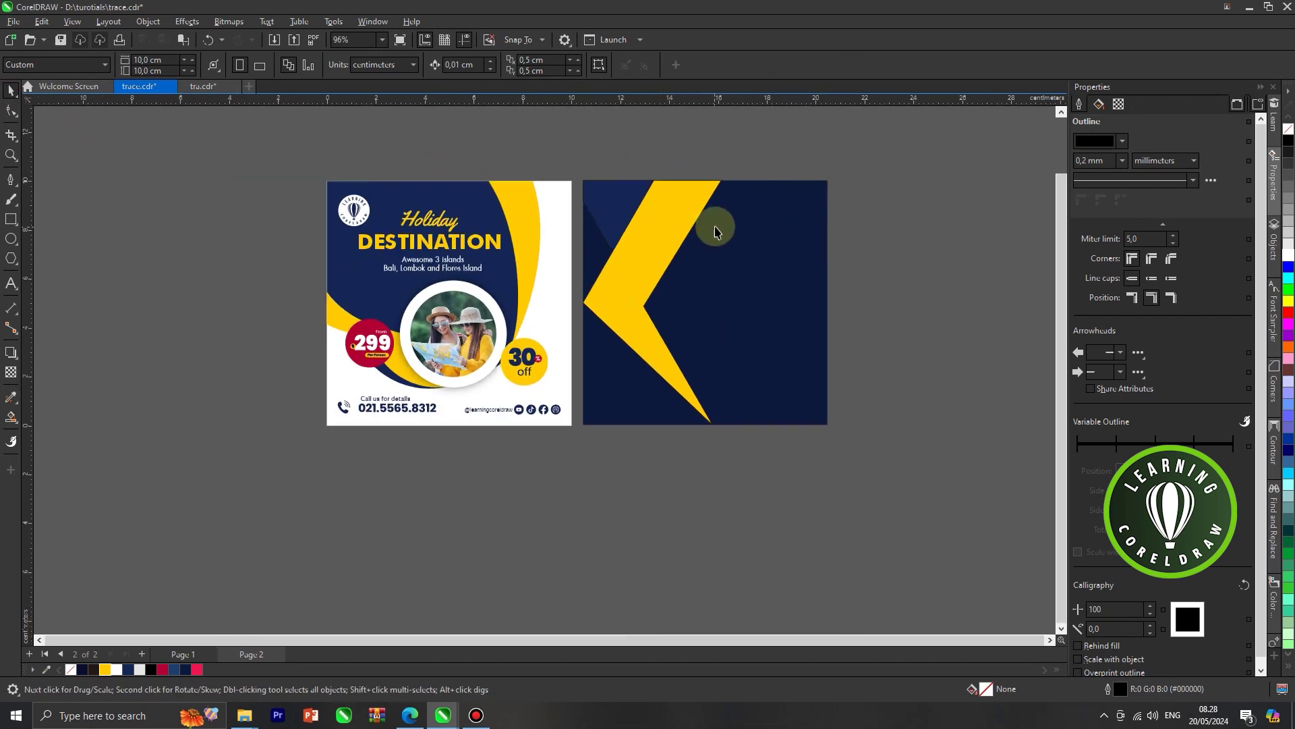
Draw a closed narrow triangle of about 6.3 × 7.2 cm along the yellow band's inner edge, extending above the navy square.
{"action": "left_click", "coordinate": [10, 180]}
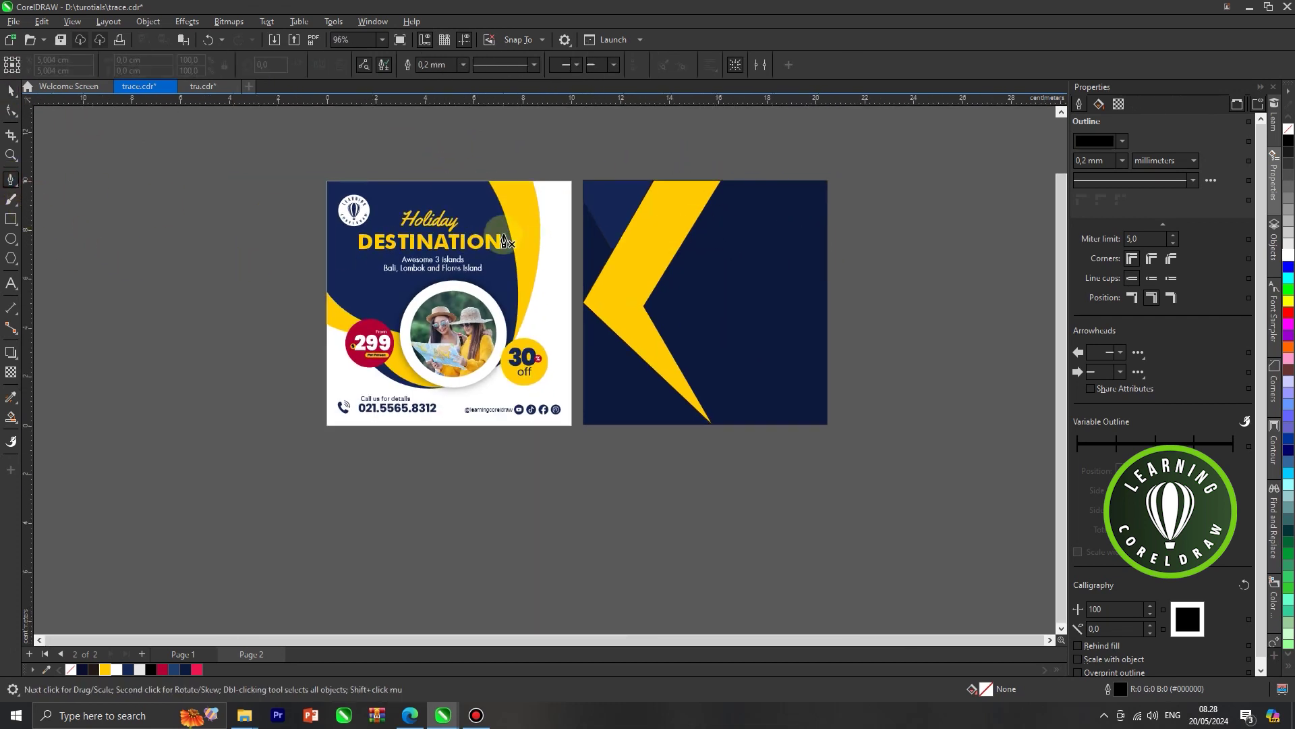
{"action": "left_click", "coordinate": [732, 166]}
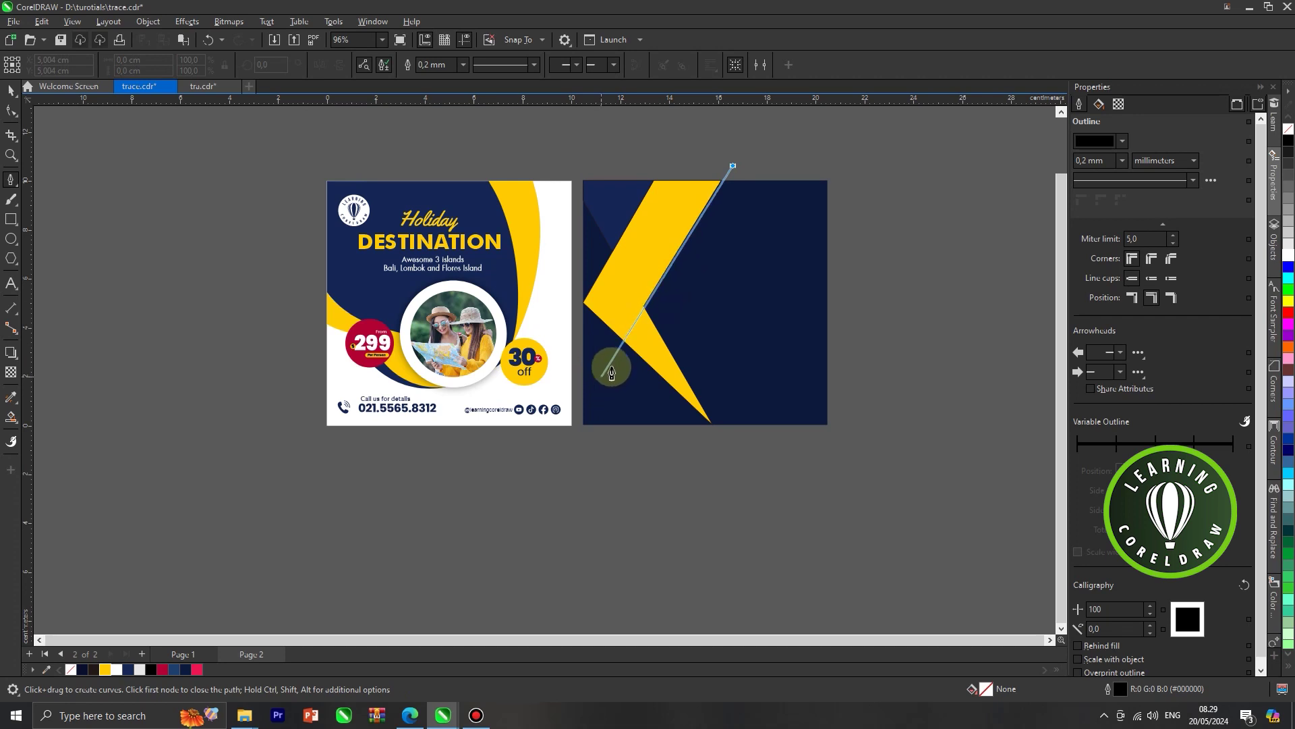
{"action": "left_click", "coordinate": [630, 328]}
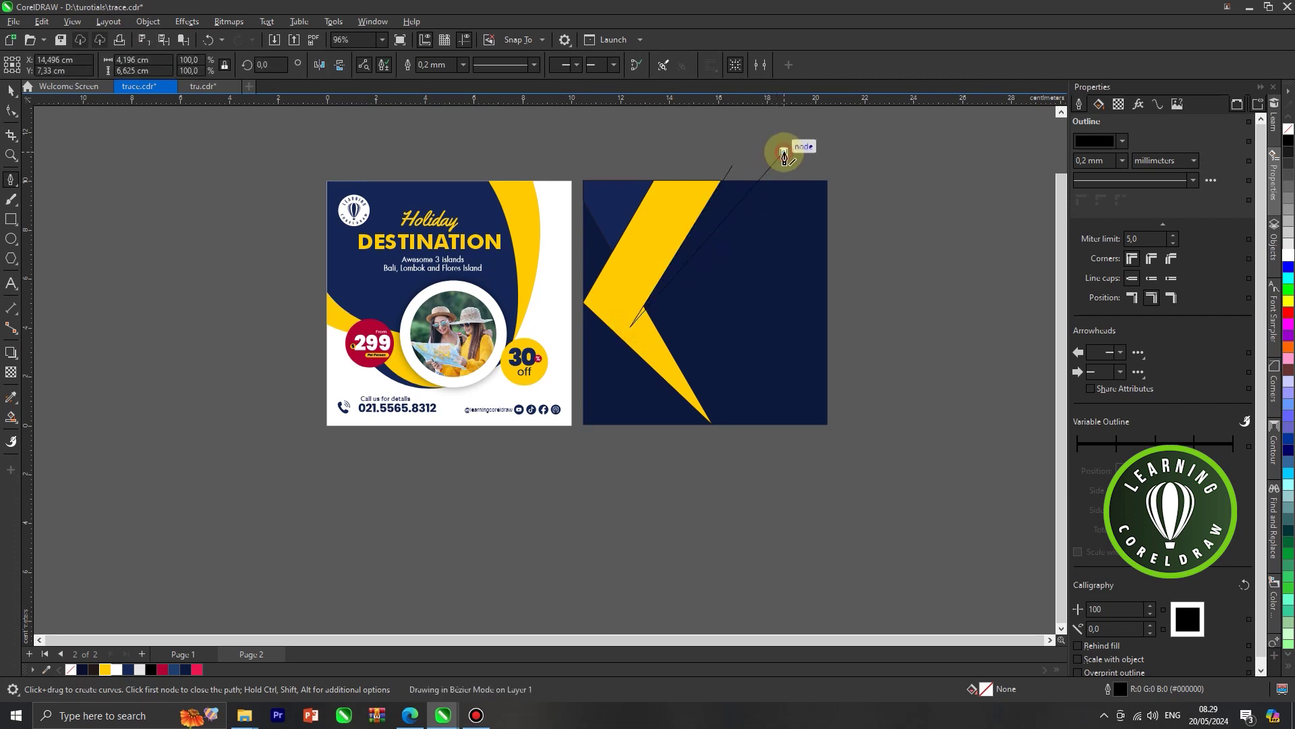
{"action": "left_click", "coordinate": [784, 154]}
{"action": "left_click", "coordinate": [732, 166]}
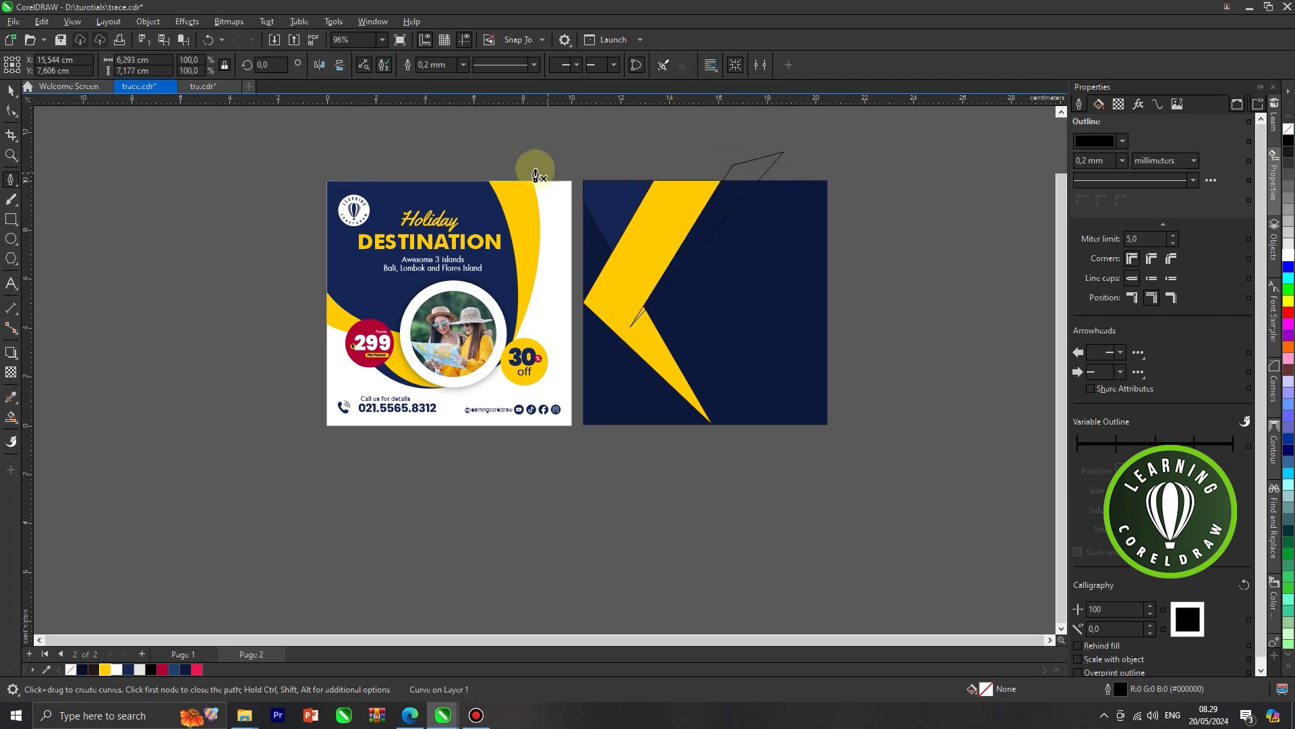
Adjust the triangle's upper-left node so its side follows the yellow band's edge, and fill the triangle with dark blue R21 G39 B85.
{"action": "left_click", "coordinate": [11, 111]}
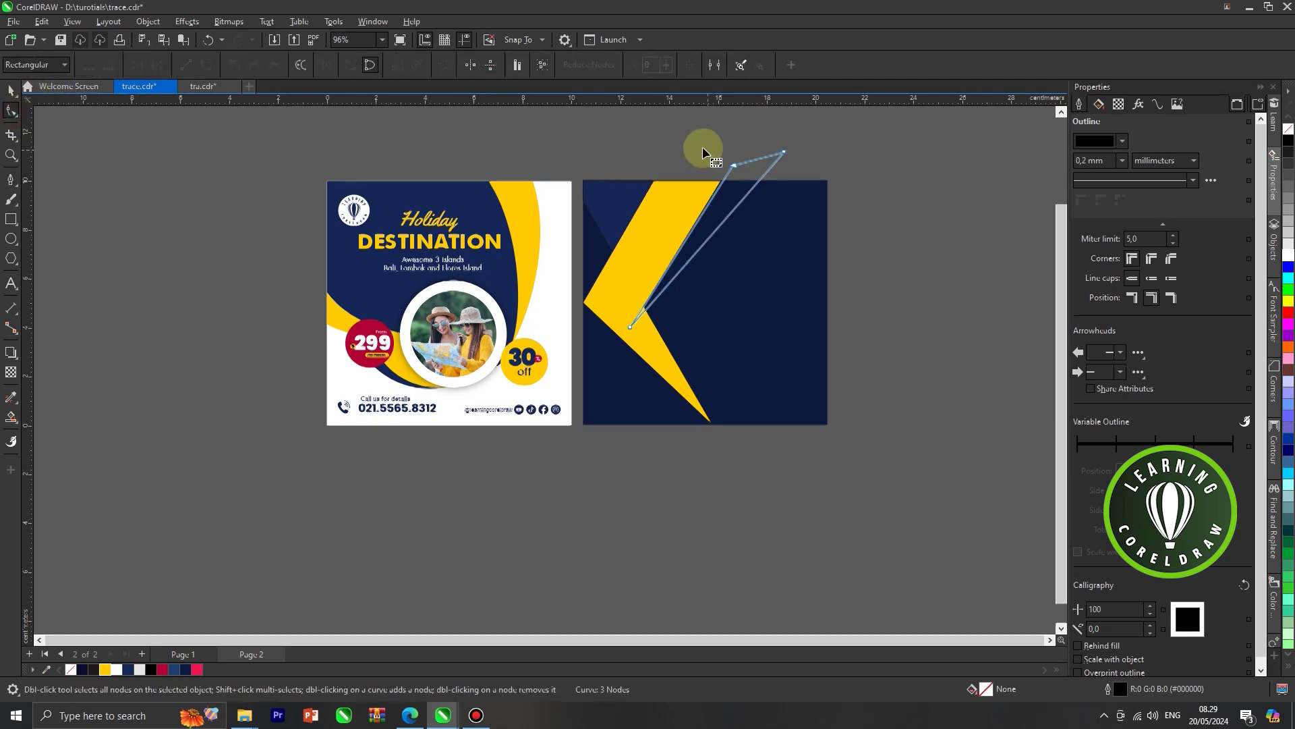
{"action": "scroll", "coordinate": [745, 177], "scroll_direction": "up", "scroll_amount": 5}
{"action": "scroll", "coordinate": [745, 172], "scroll_direction": "up", "scroll_amount": 1}
{"action": "left_click_drag", "start_coordinate": [745, 165], "coordinate": [735, 156]}
{"action": "scroll", "coordinate": [730, 168], "scroll_direction": "down", "scroll_amount": 3}
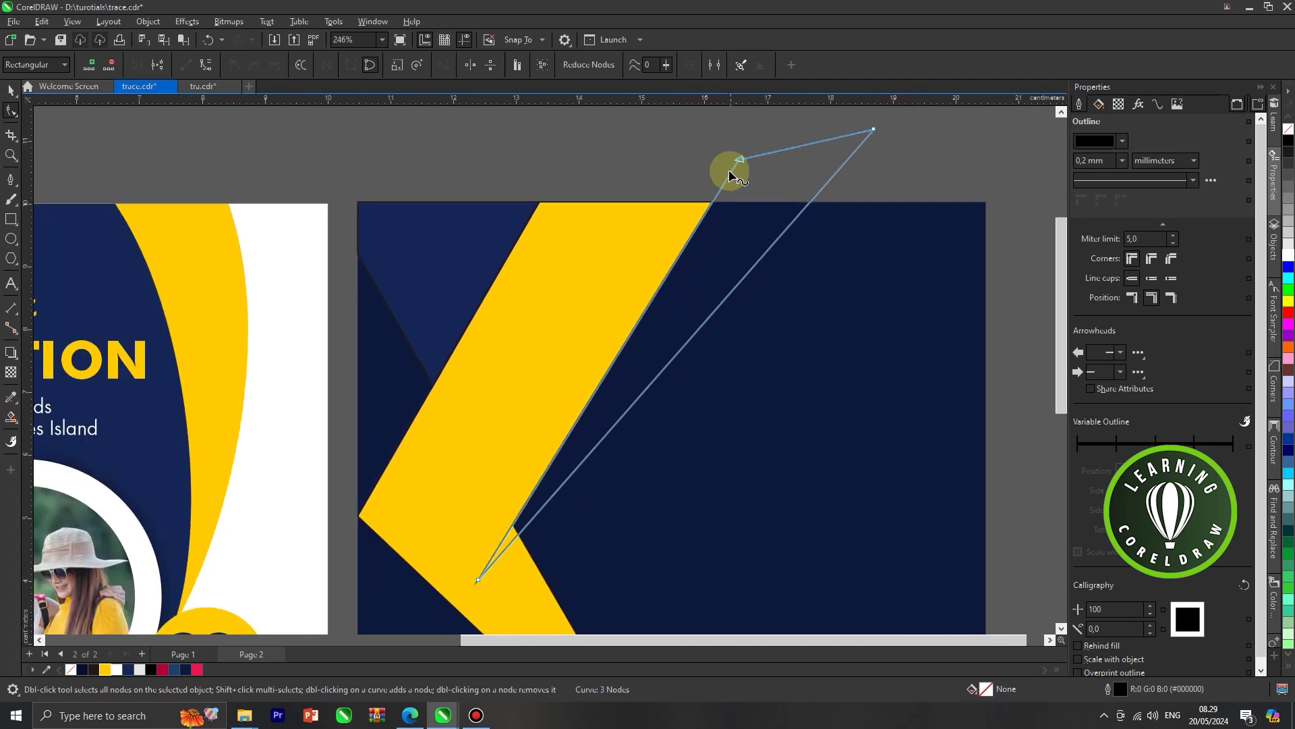
{"action": "scroll", "coordinate": [676, 223], "scroll_direction": "down", "scroll_amount": 2}
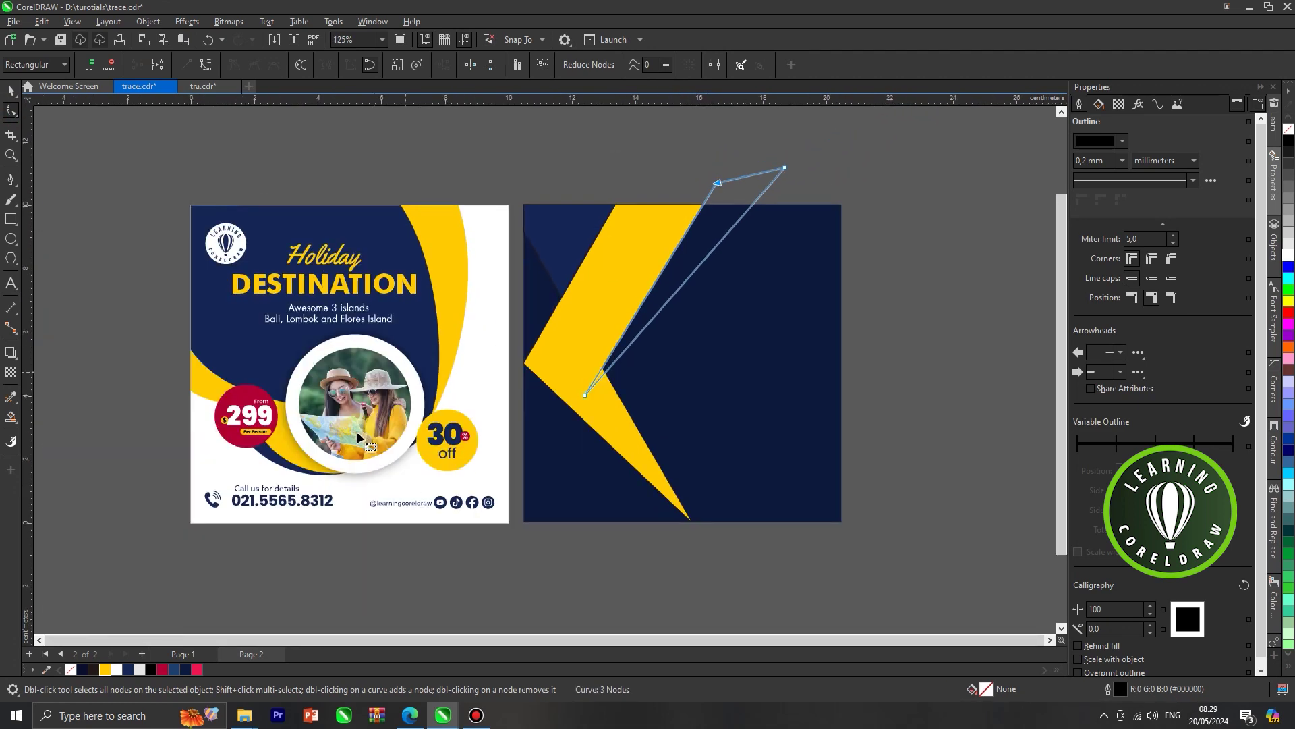
{"action": "left_click", "coordinate": [130, 674]}
{"action": "left_click", "coordinate": [10, 90]}
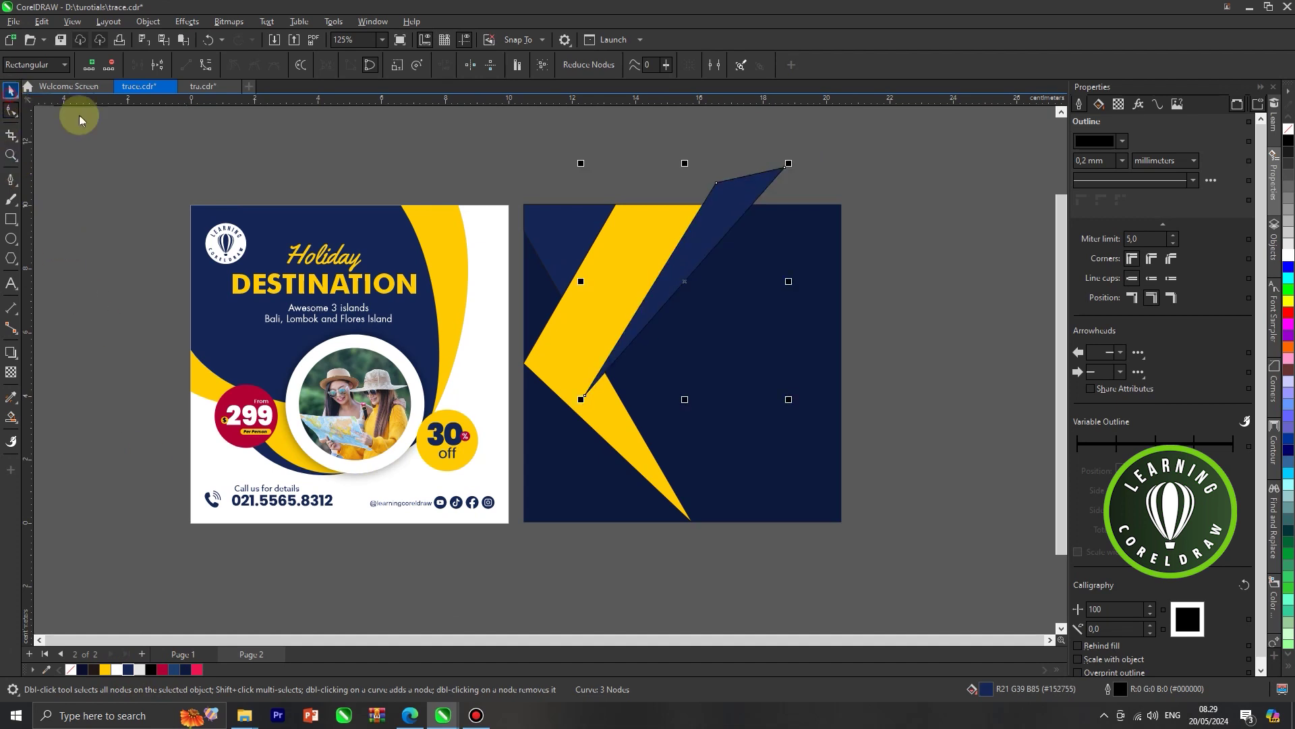
Intersect the dark blue triangle with the navy square and delete the original triangle that sticks out above it.
{"action": "left_click", "coordinate": [769, 266]}
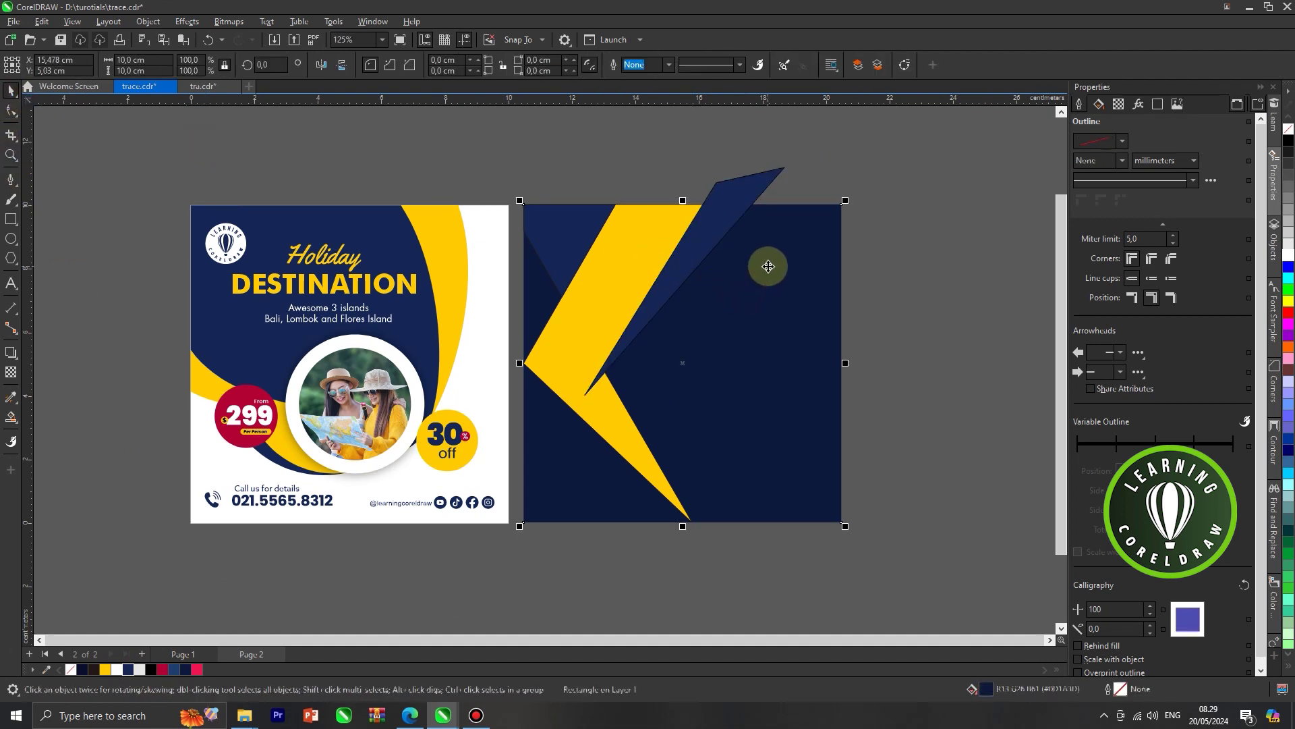
{"action": "left_click", "coordinate": [746, 182], "text": "shift"}
{"action": "left_click", "coordinate": [433, 65]}
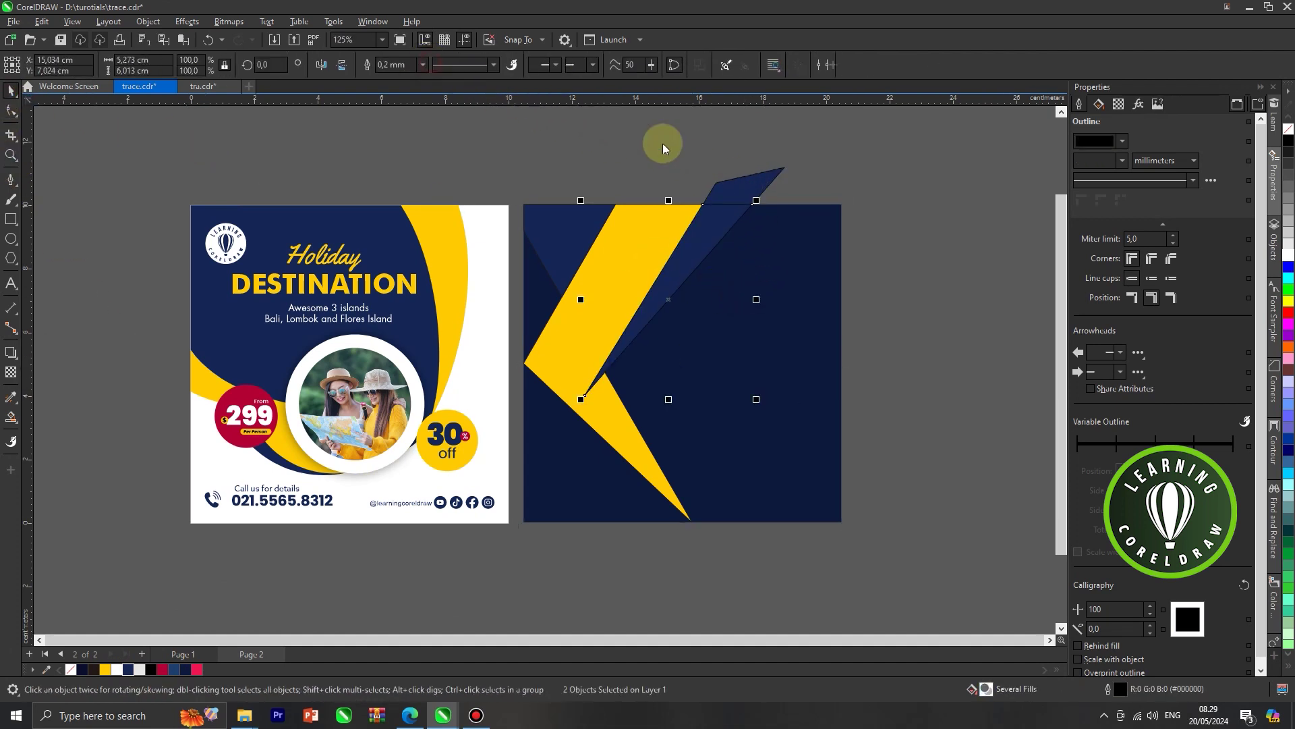
{"action": "left_click_drag", "start_coordinate": [766, 180], "coordinate": [979, 195]}
{"action": "key", "text": "Delete"}
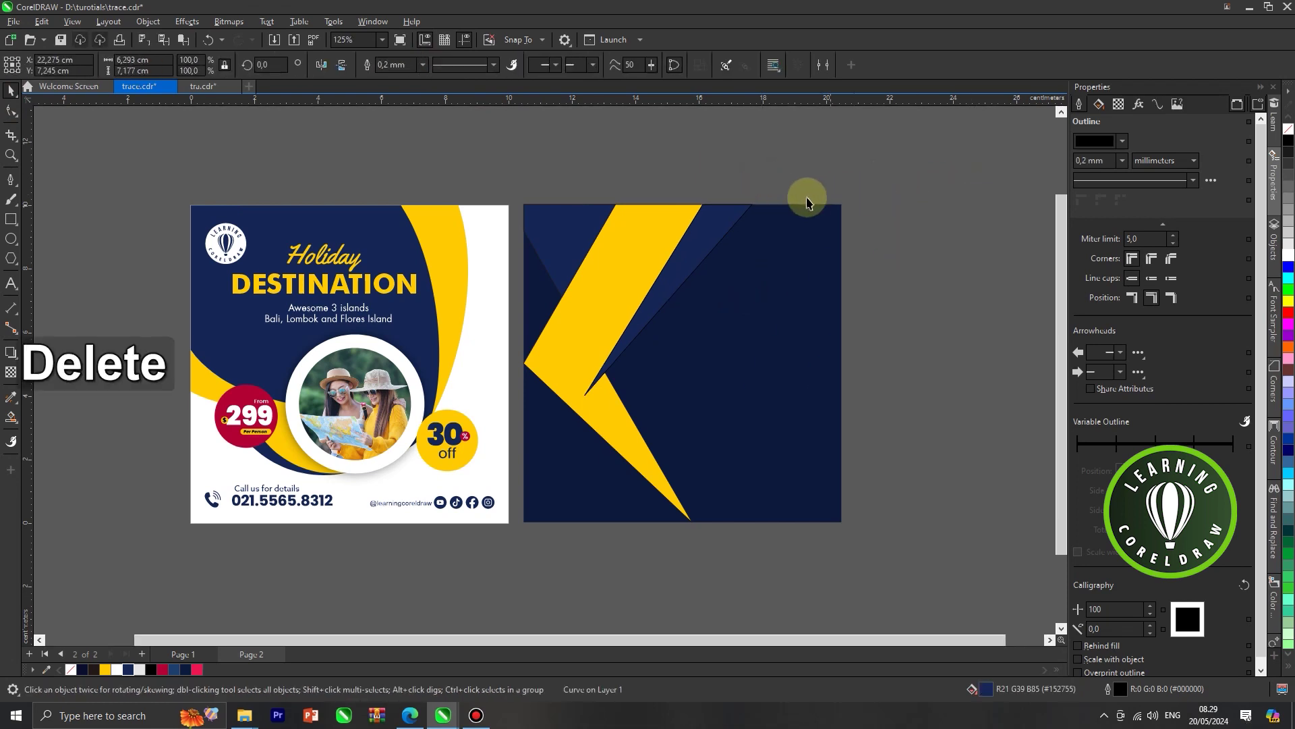
{"action": "scroll", "coordinate": [792, 216], "scroll_direction": "down", "scroll_amount": 1}
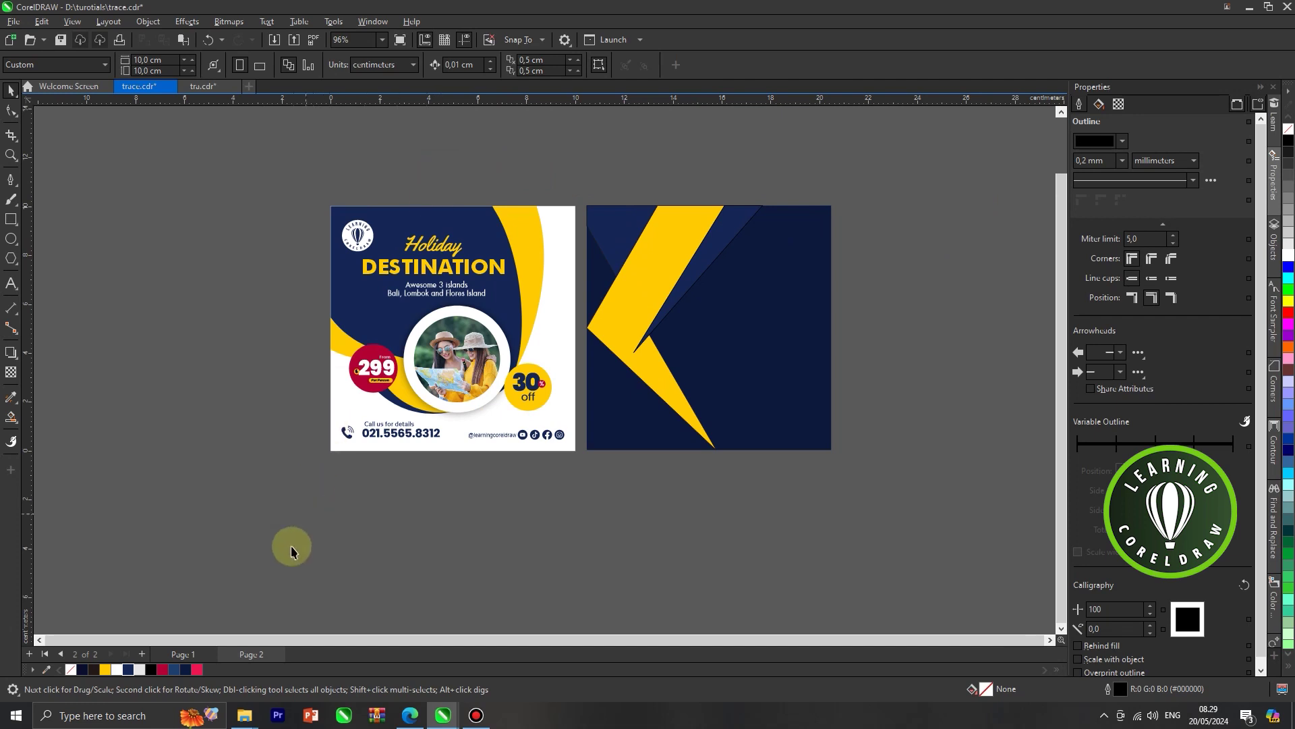
Apply a vertical linear fountain fill to the upper-left corner shape, running from medium blue at the top to dark blue below.
{"action": "left_click", "coordinate": [626, 237]}
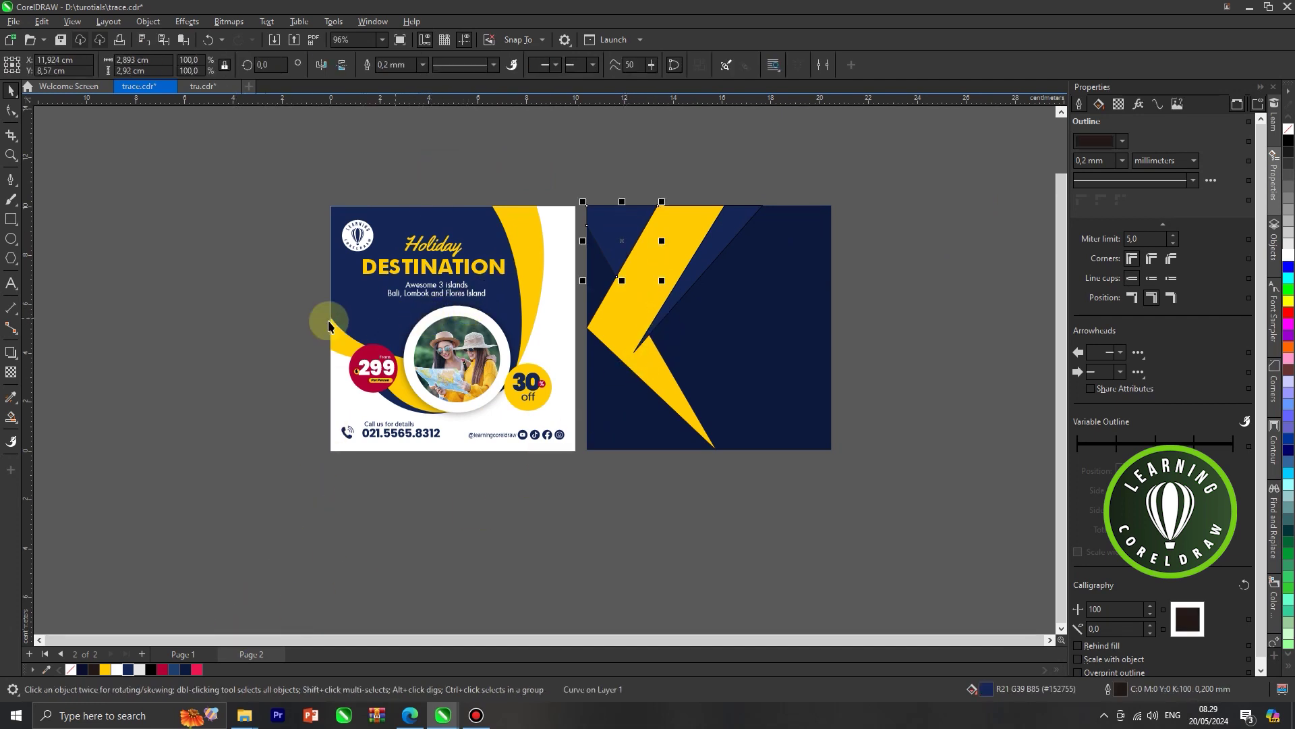
{"action": "left_click", "coordinate": [11, 417]}
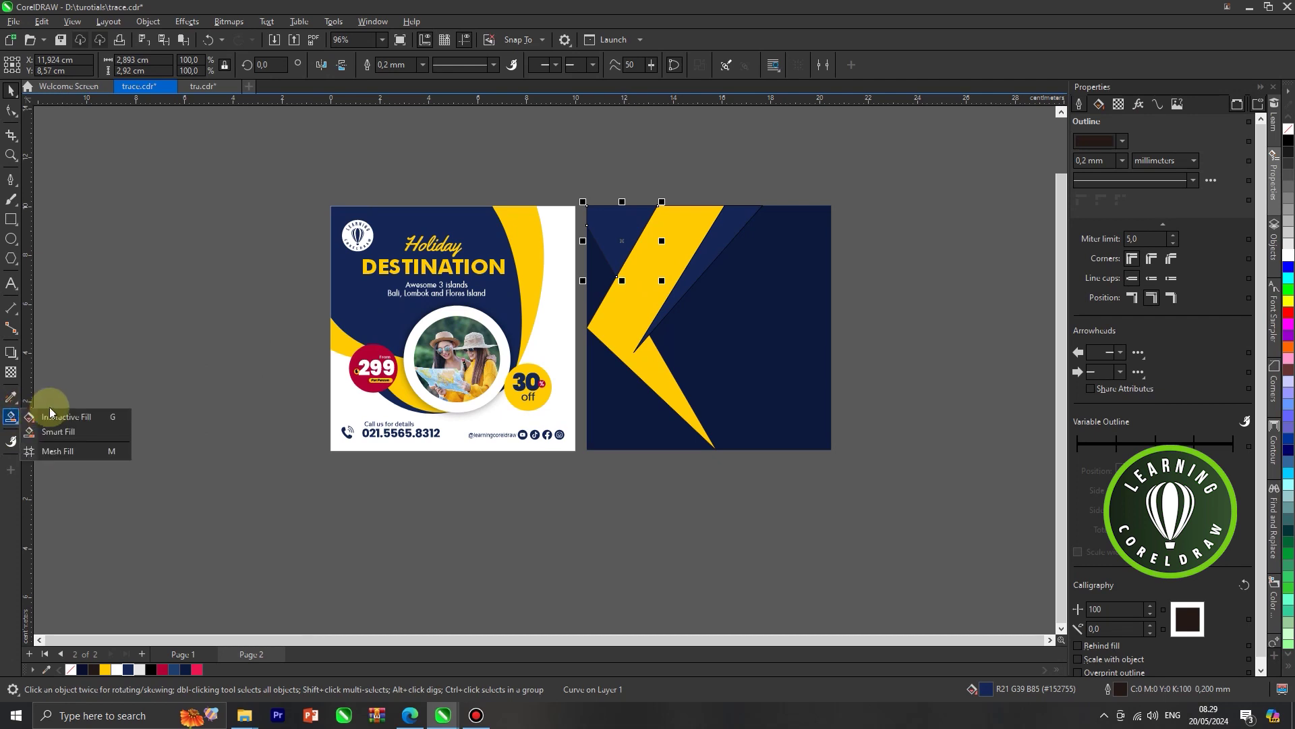
{"action": "left_click", "coordinate": [67, 417]}
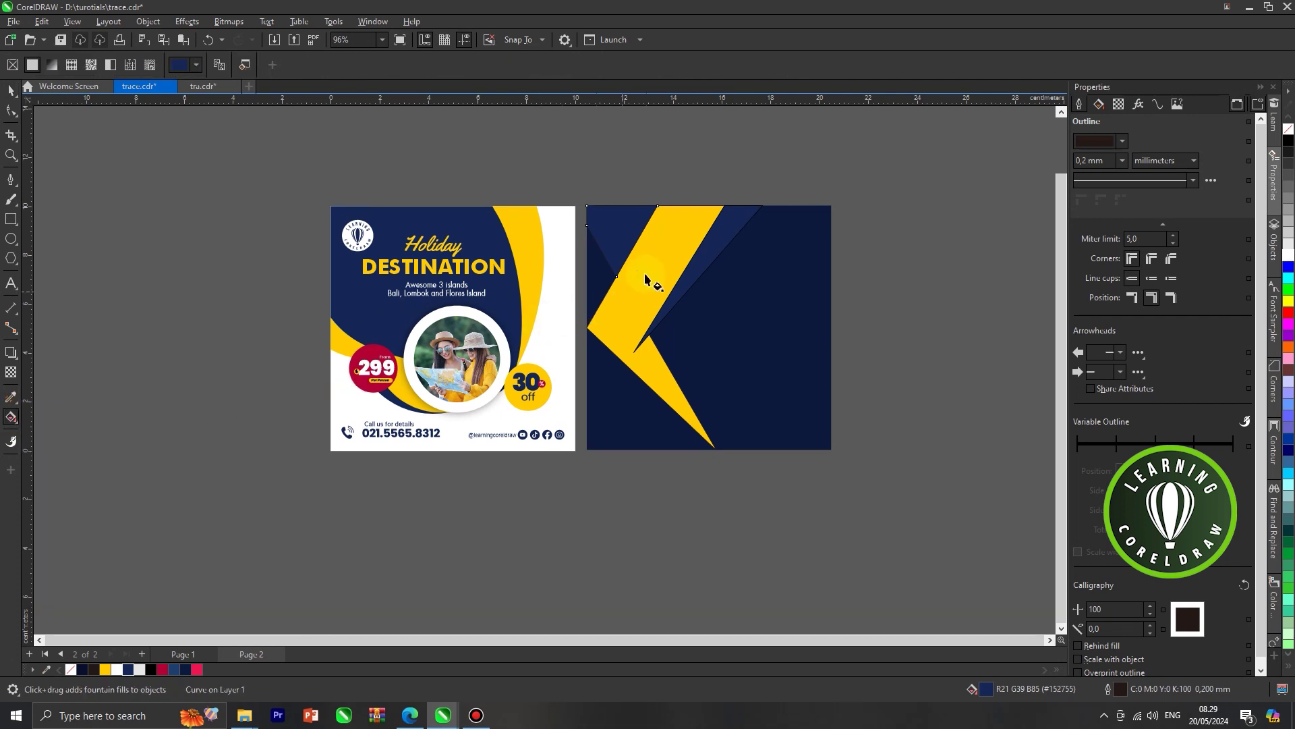
{"action": "scroll", "coordinate": [622, 236], "scroll_direction": "up", "scroll_amount": 2}
{"action": "left_click_drag", "start_coordinate": [611, 204], "coordinate": [609, 277]}
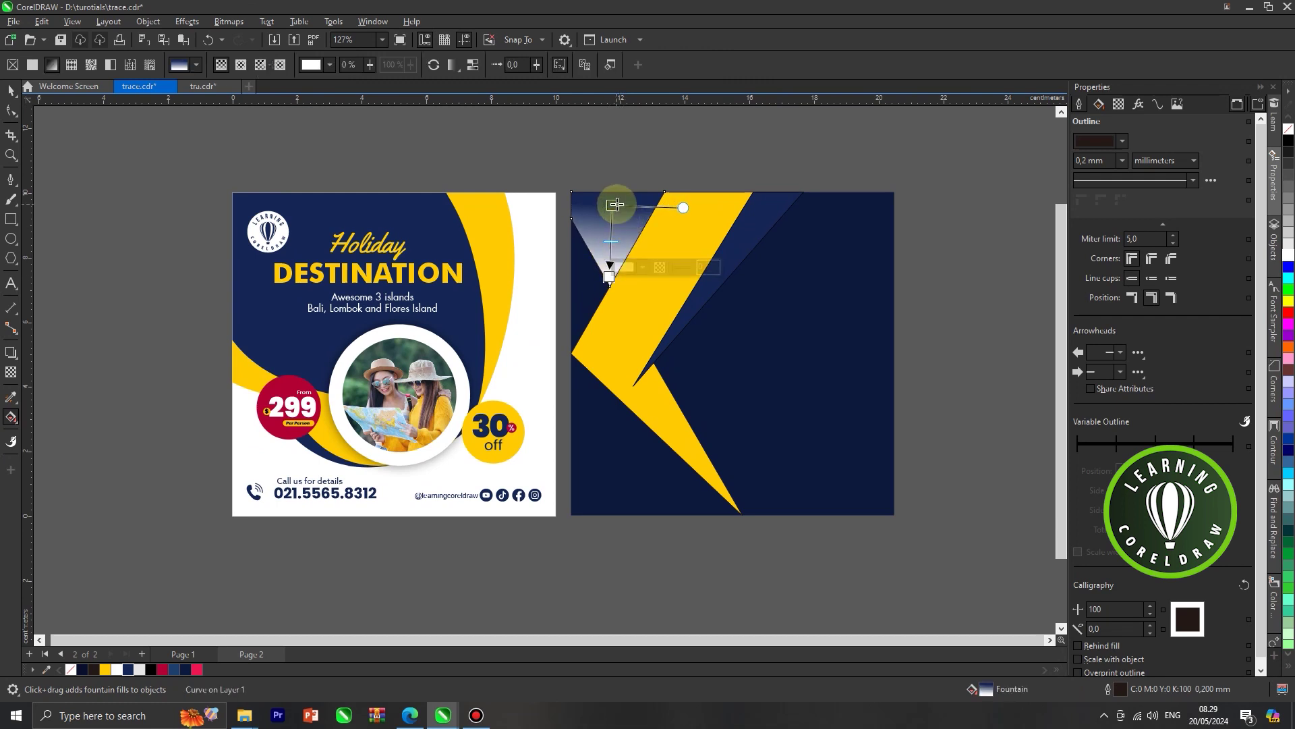
{"action": "left_click", "coordinate": [179, 669]}
{"action": "left_click", "coordinate": [610, 206]}
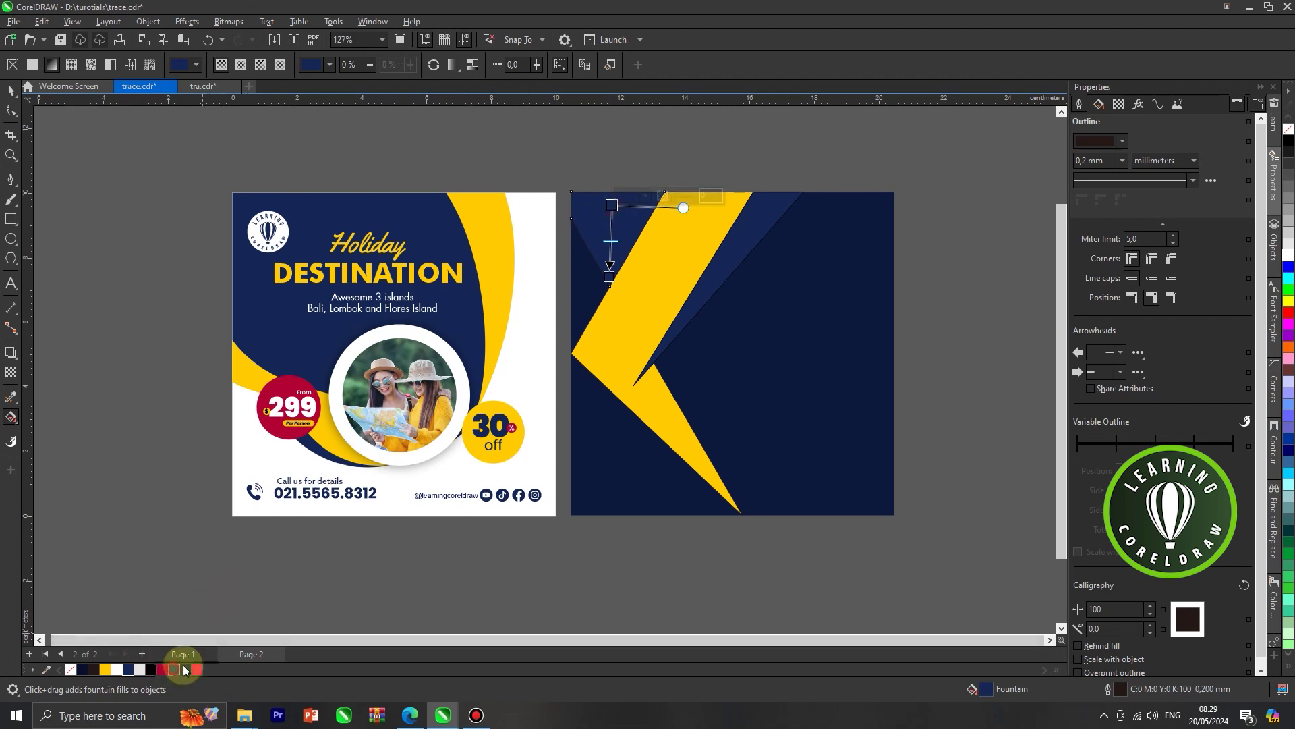
{"action": "left_click", "coordinate": [604, 278]}
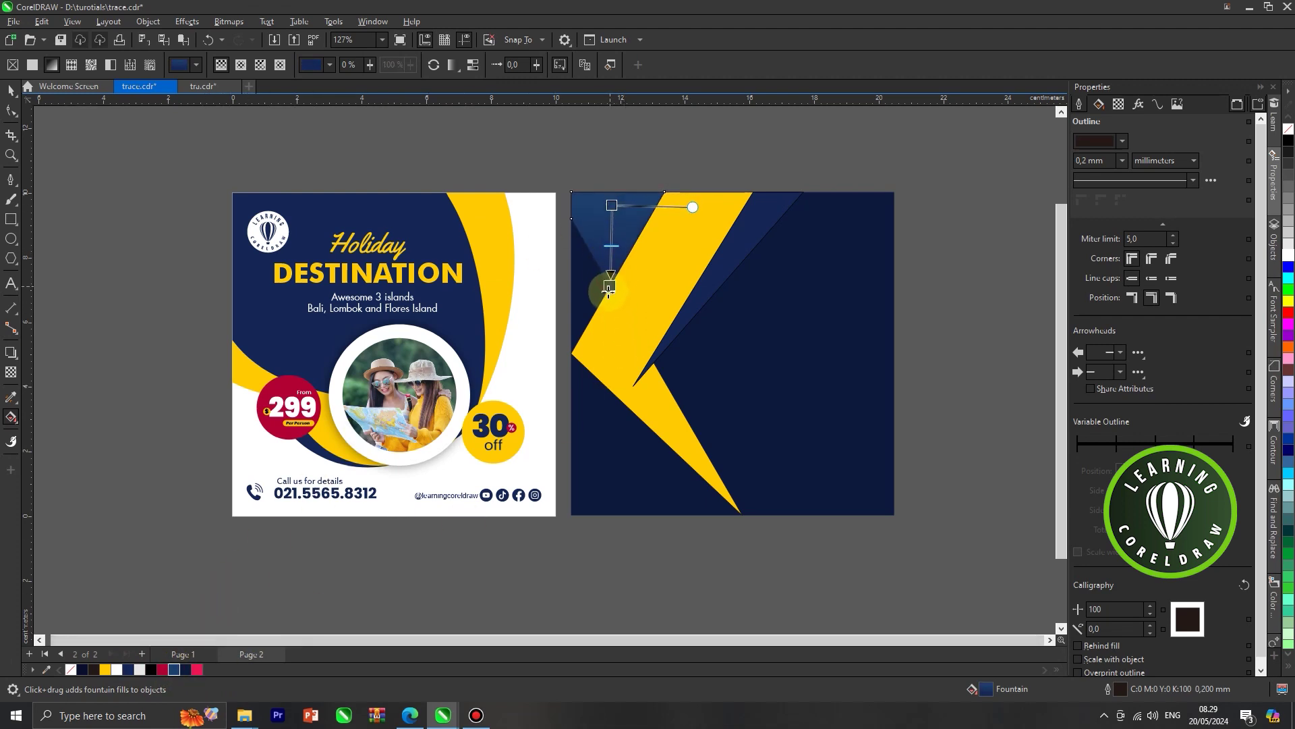
{"action": "left_click_drag", "start_coordinate": [611, 205], "coordinate": [613, 200]}
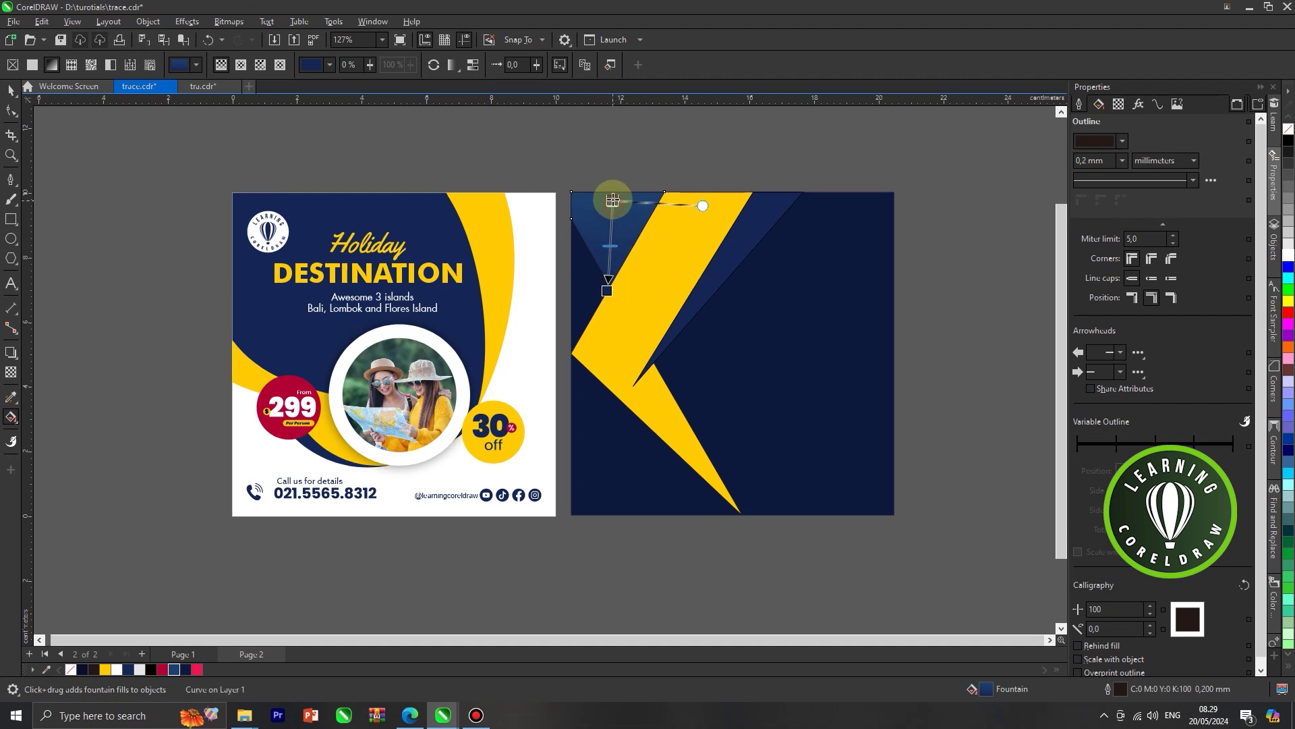
{"action": "left_click", "coordinate": [11, 90]}
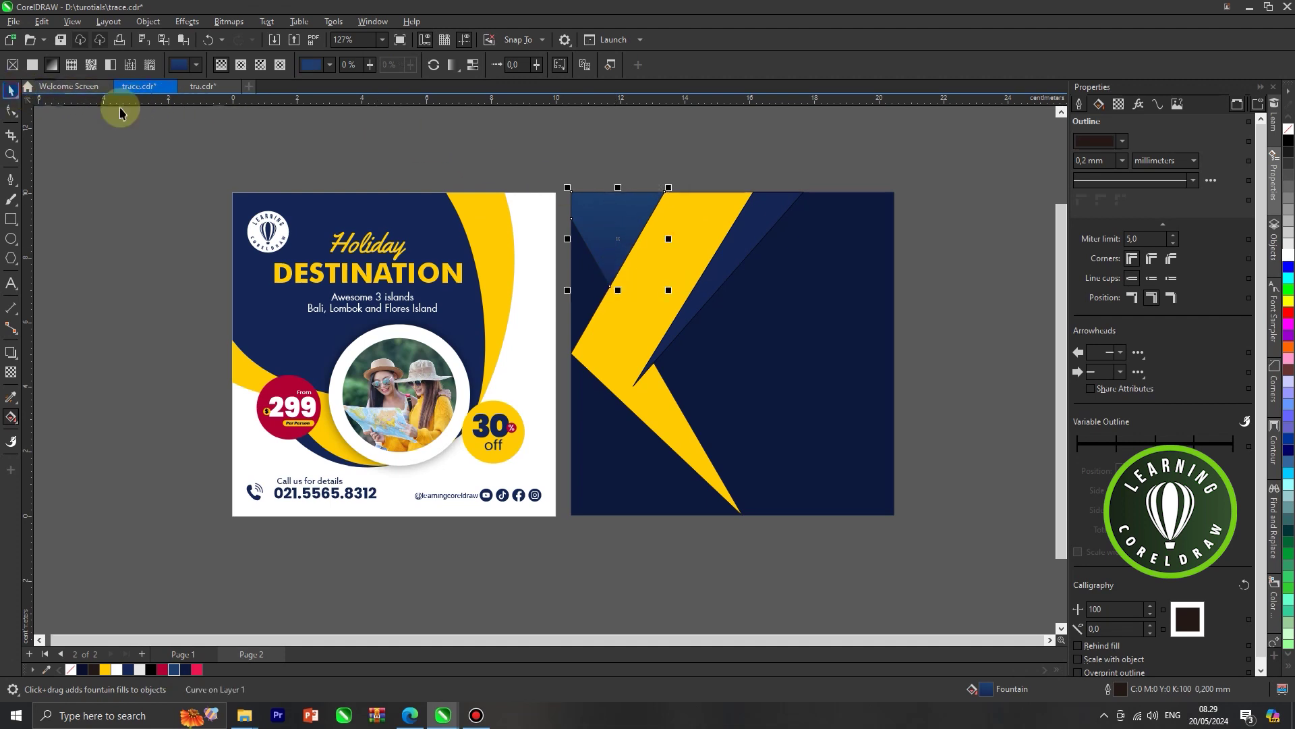
{"action": "left_click", "coordinate": [387, 184]}
Copy the corner shape's fountain fill to the blue triangle beside the yellow band with the Attributes Eyedropper.
{"action": "scroll", "coordinate": [578, 281], "scroll_direction": "down", "scroll_amount": 1}
{"action": "scroll", "coordinate": [609, 289], "scroll_direction": "up", "scroll_amount": 4}
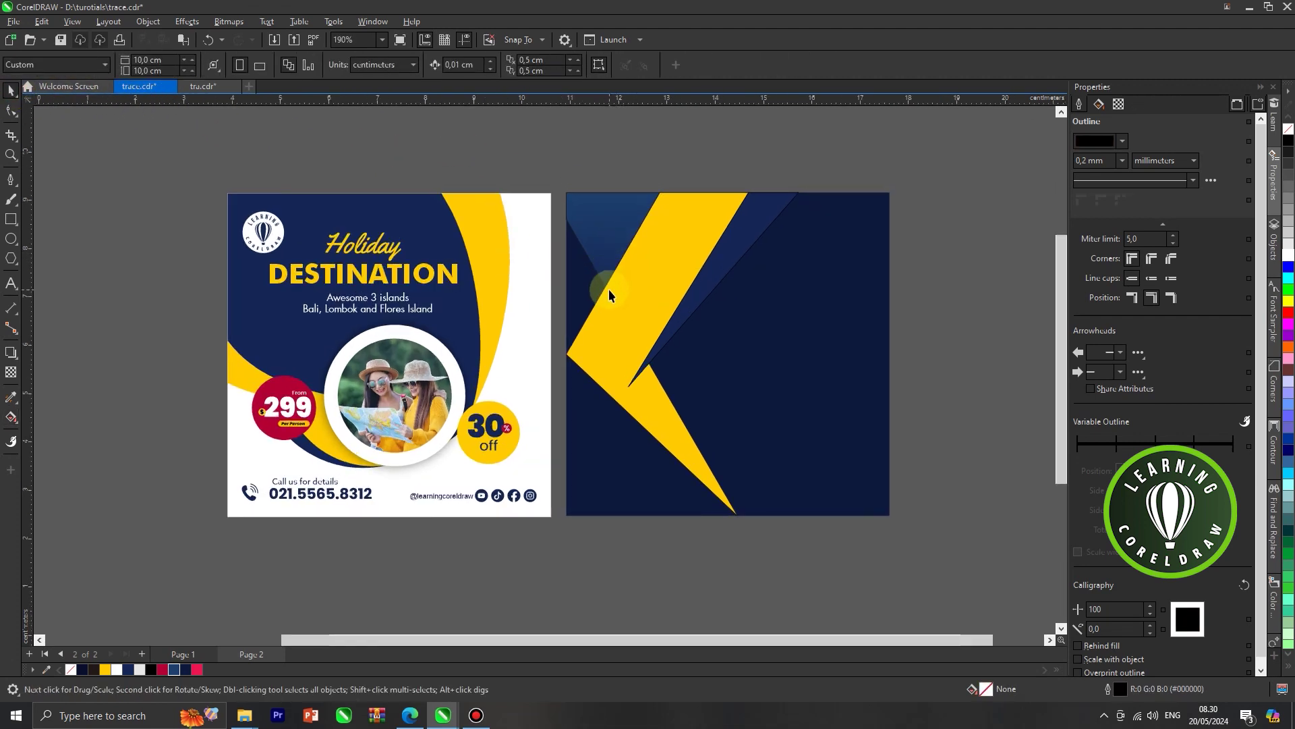
{"action": "scroll", "coordinate": [609, 288], "scroll_direction": "down", "scroll_amount": 4}
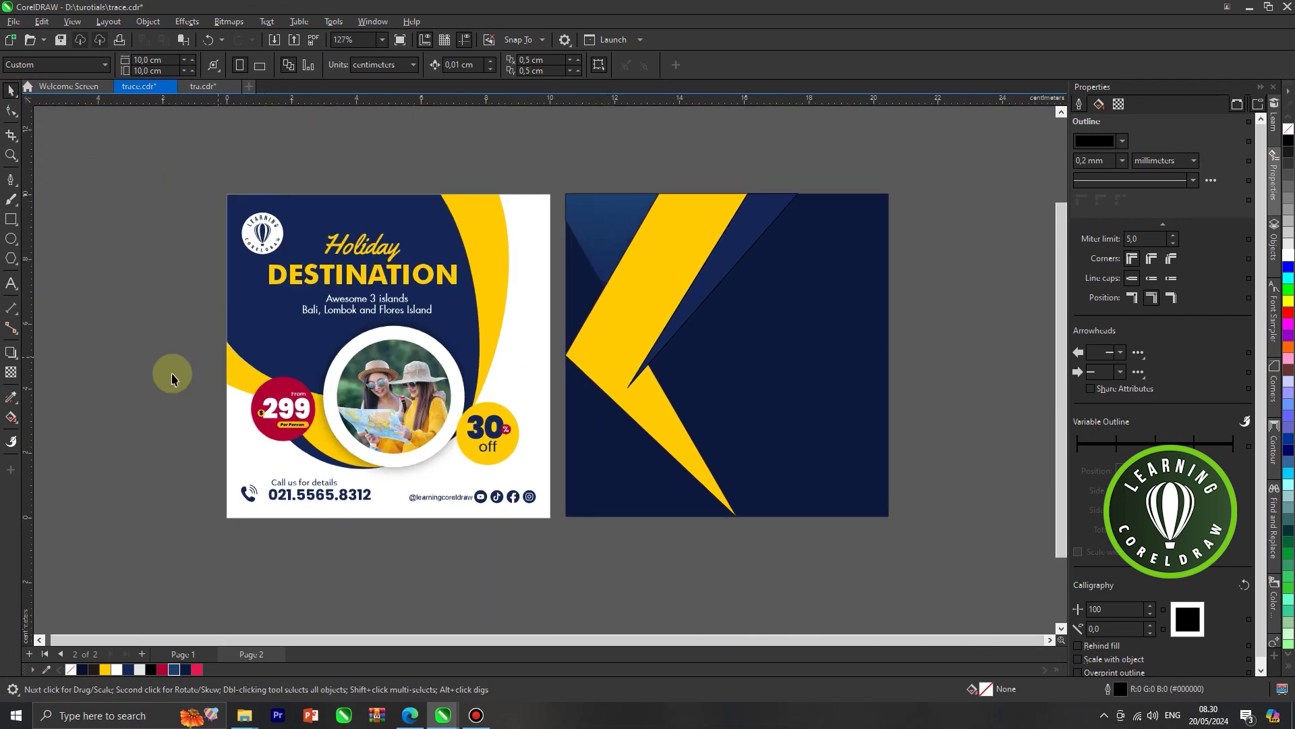
{"action": "left_click", "coordinate": [15, 402]}
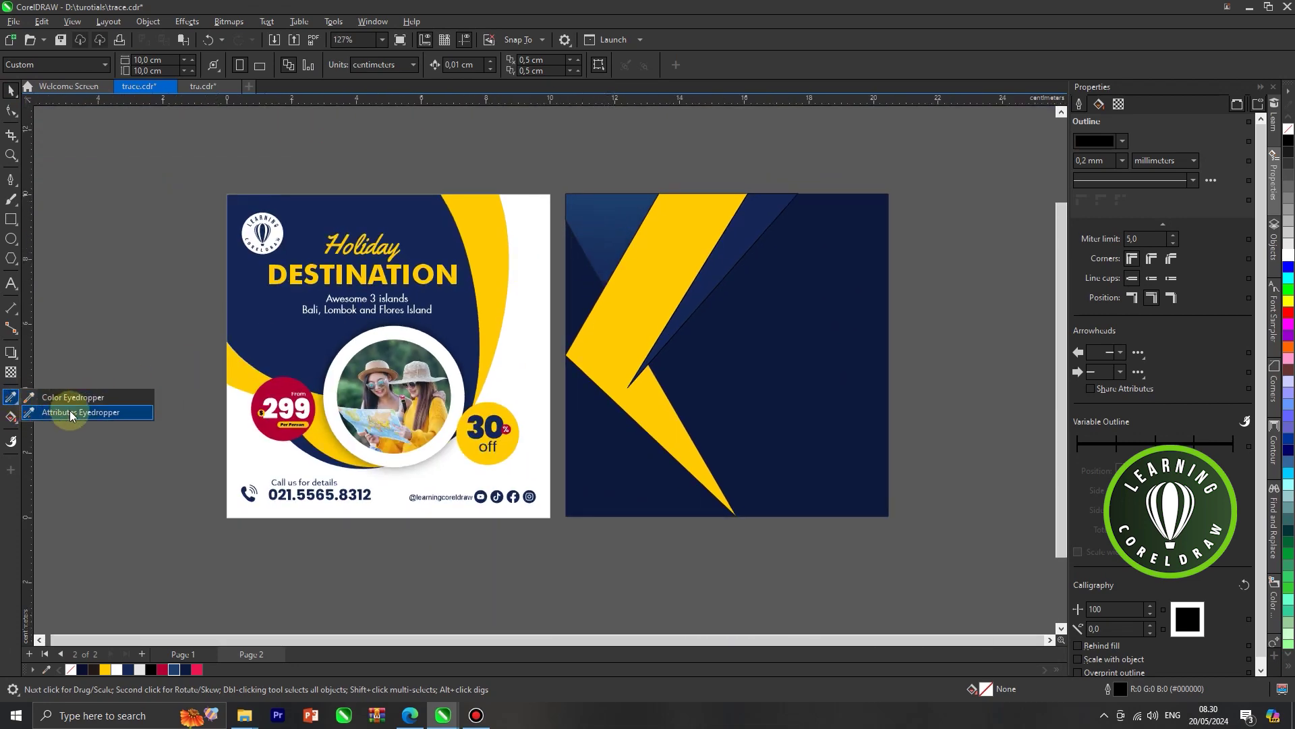
{"action": "left_click", "coordinate": [70, 411]}
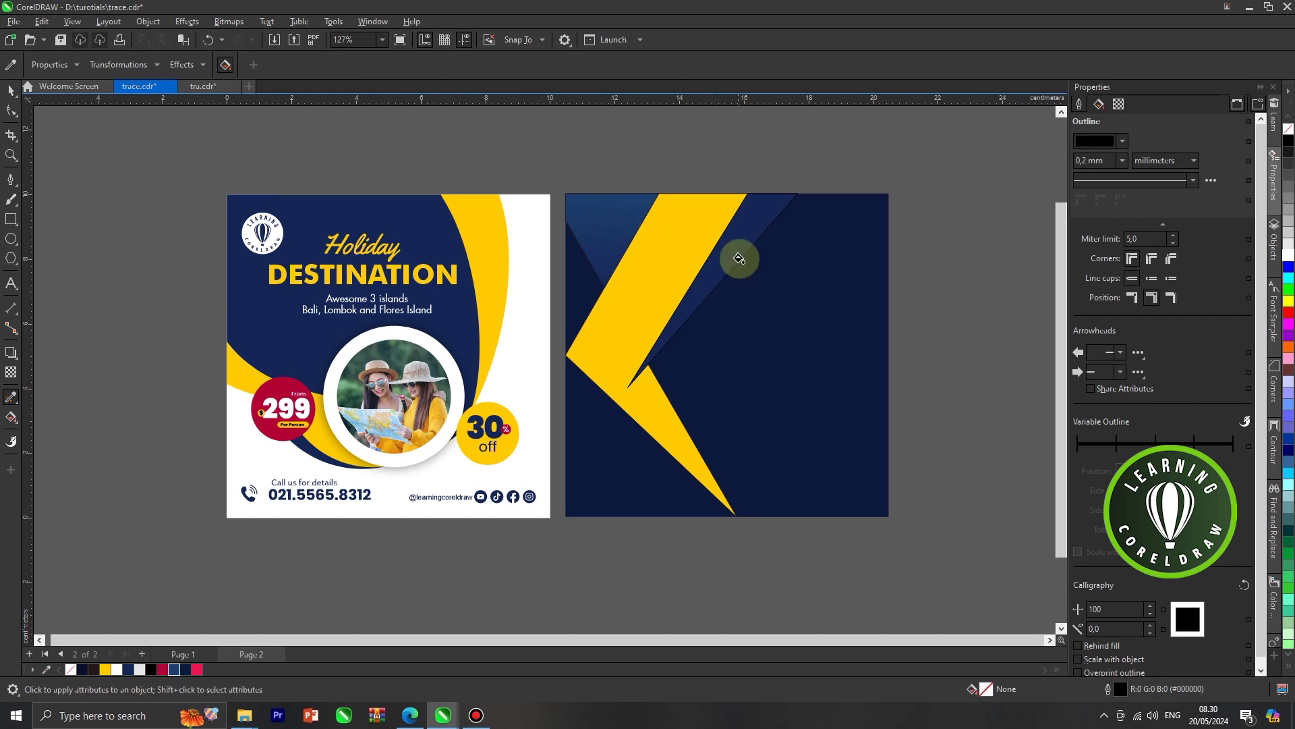
{"action": "scroll", "coordinate": [742, 229], "scroll_direction": "down", "scroll_amount": 2}
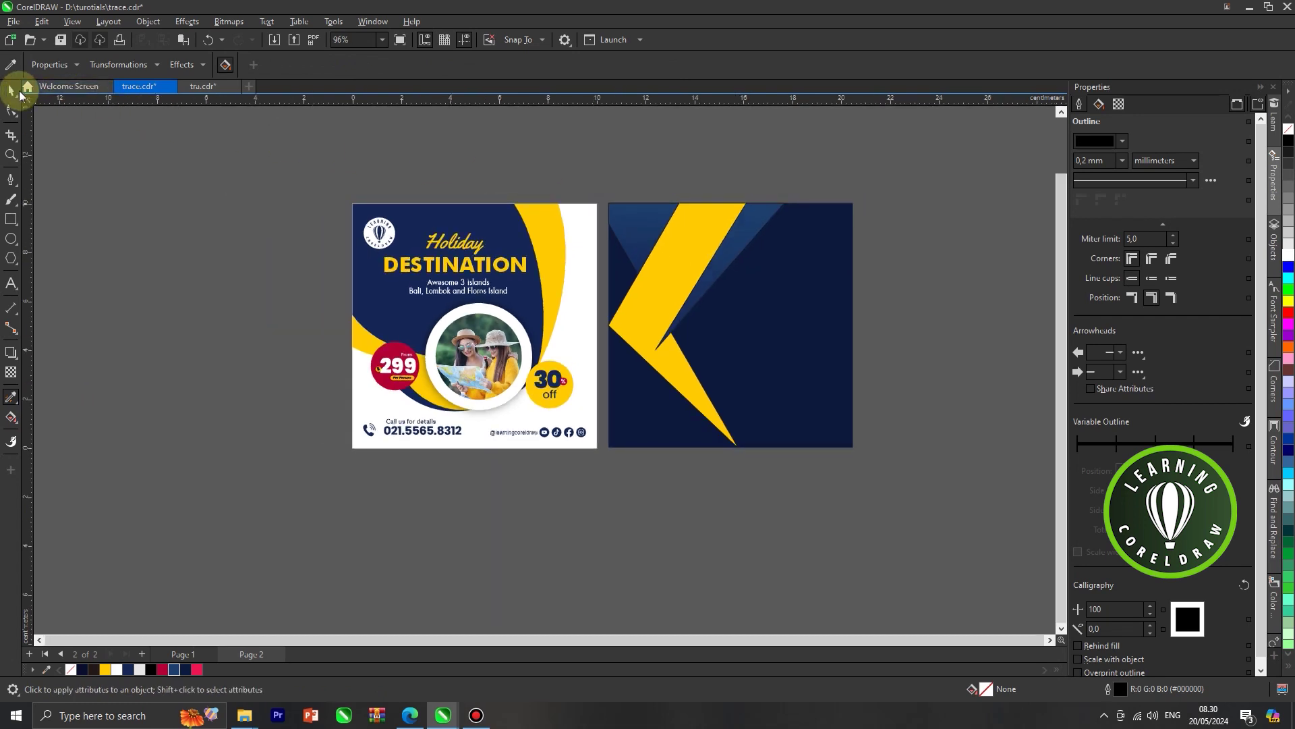
{"action": "left_click", "coordinate": [12, 89]}
{"action": "left_click", "coordinate": [350, 198]}
Set the outline of all four objects in the second post to None.
{"action": "left_click_drag", "start_coordinate": [589, 153], "coordinate": [884, 485]}
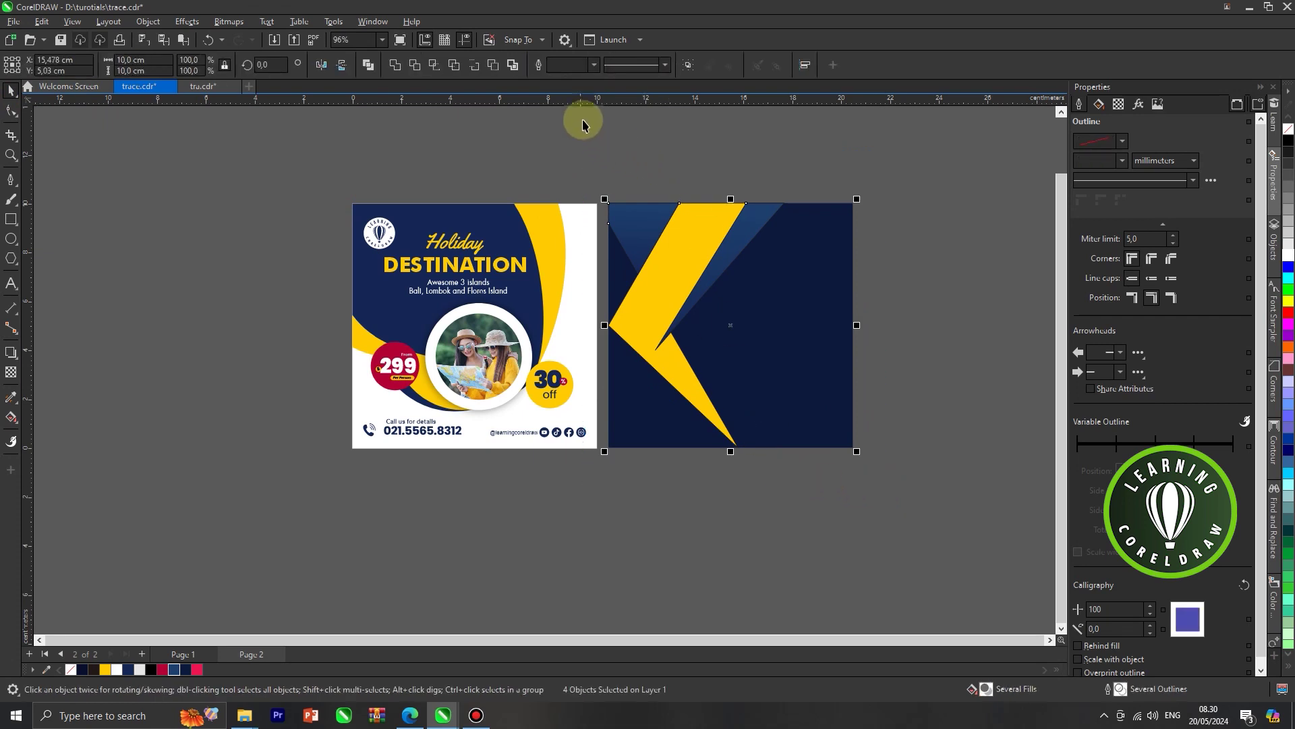
{"action": "left_click", "coordinate": [593, 65]}
{"action": "left_click", "coordinate": [570, 79]}
{"action": "left_click", "coordinate": [714, 165]}
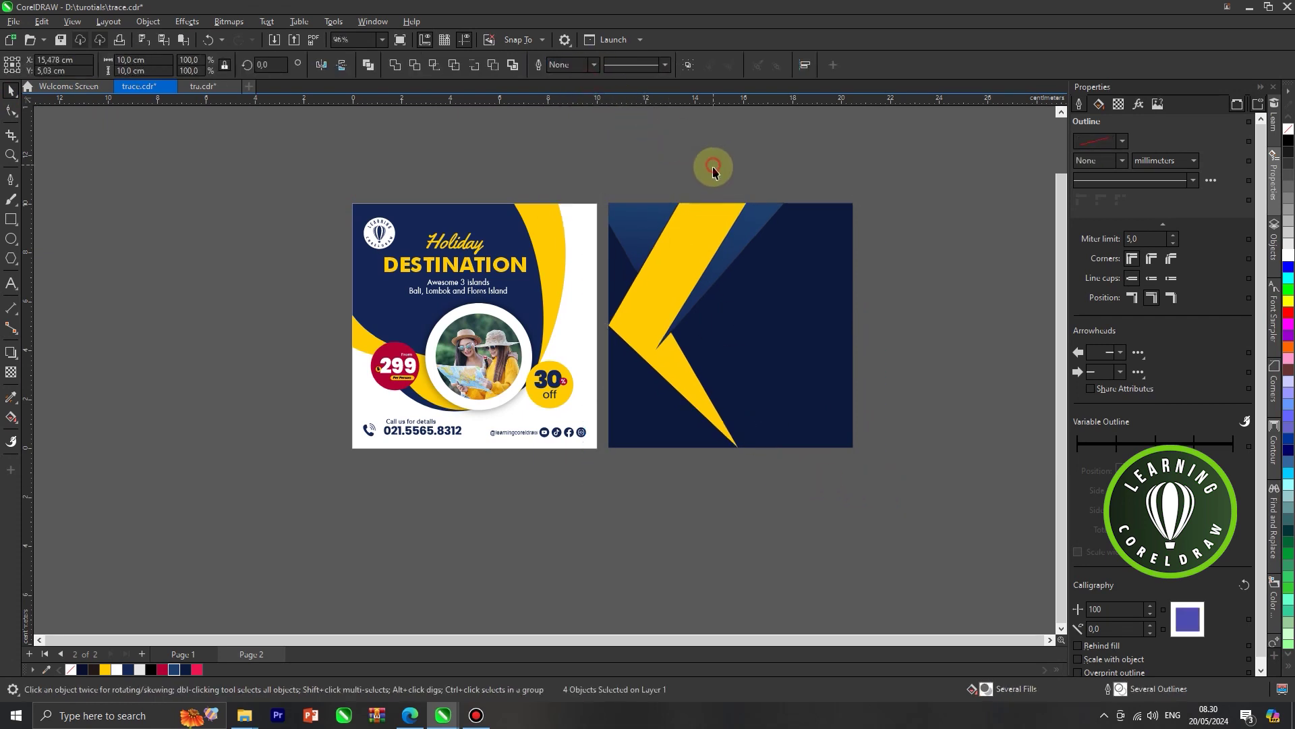
Paste the cut-out photo of the woman with a red suitcase and place it over the yellow band of the second post.
{"action": "key", "text": "ctrl+v"}
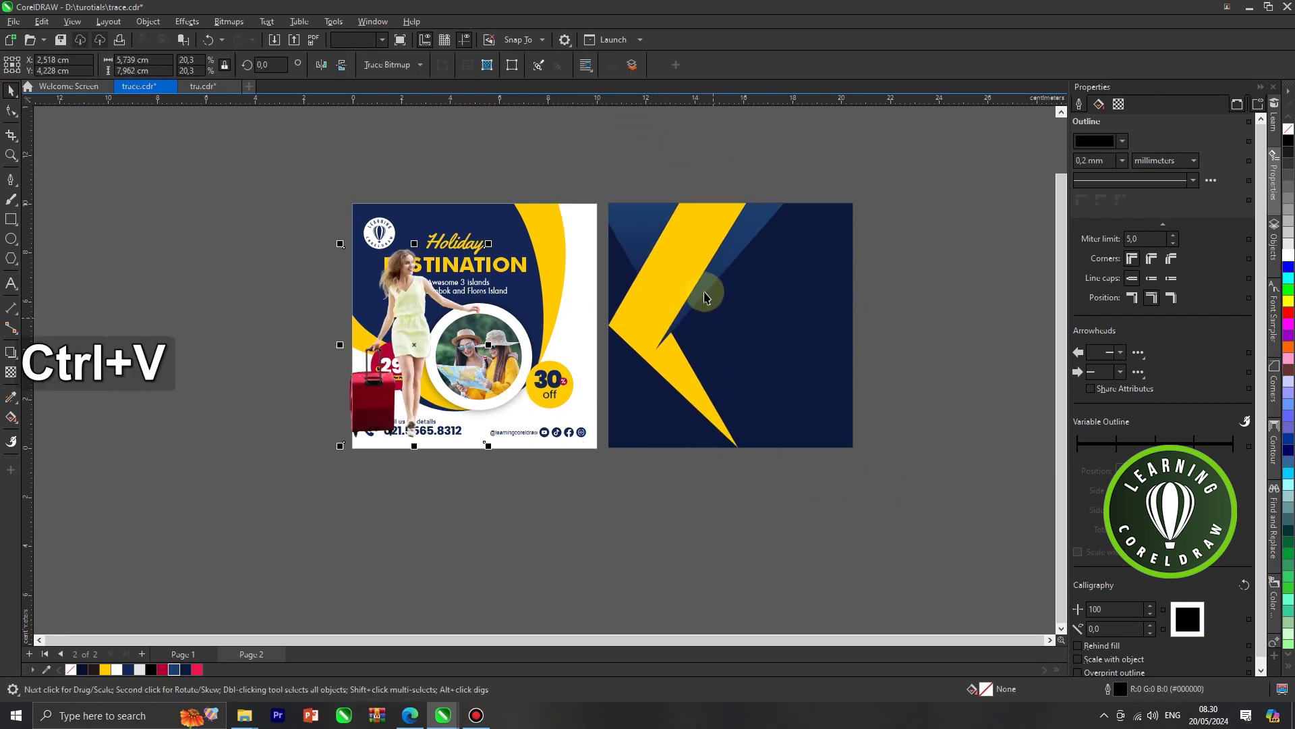
{"action": "left_click_drag", "start_coordinate": [406, 324], "coordinate": [673, 316]}
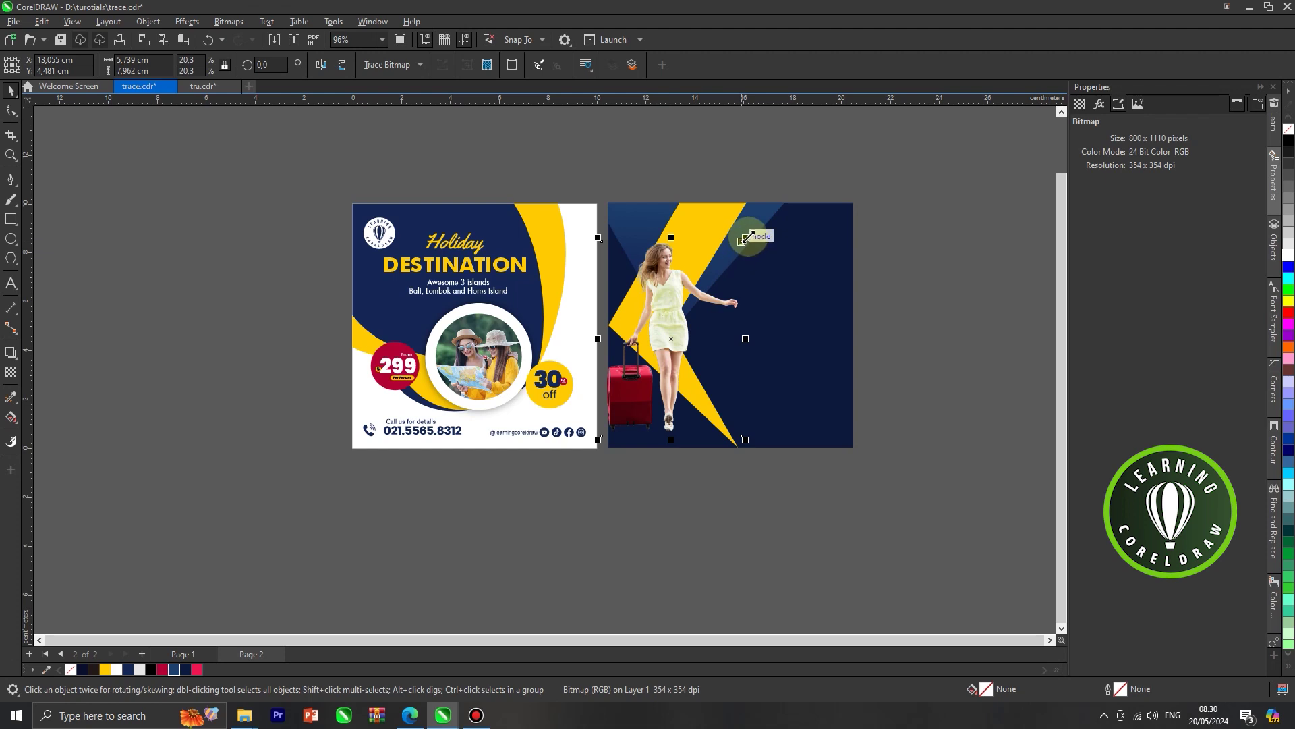
{"action": "scroll", "coordinate": [668, 351], "scroll_direction": "up", "scroll_amount": 1}
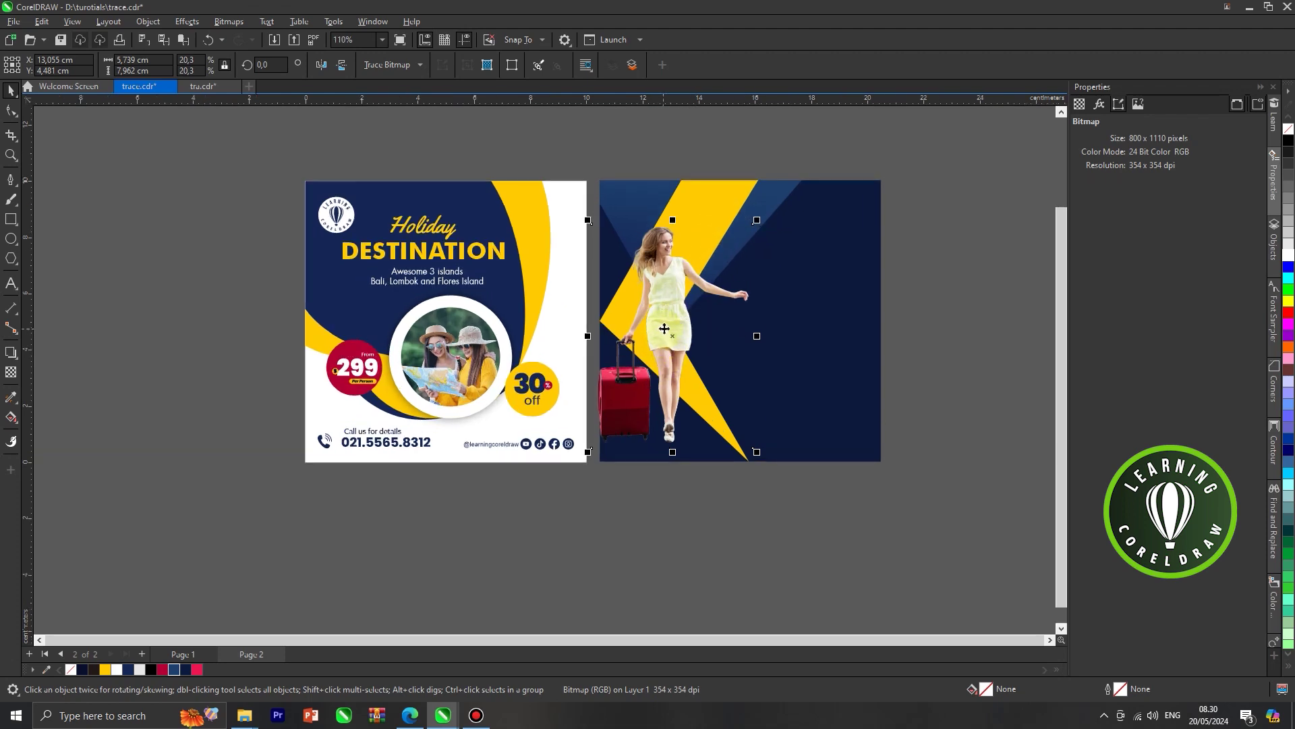
Shift the woman's photo slightly right and up so the suitcase sits fully inside the second post.
{"action": "left_click_drag", "start_coordinate": [667, 325], "coordinate": [674, 322]}
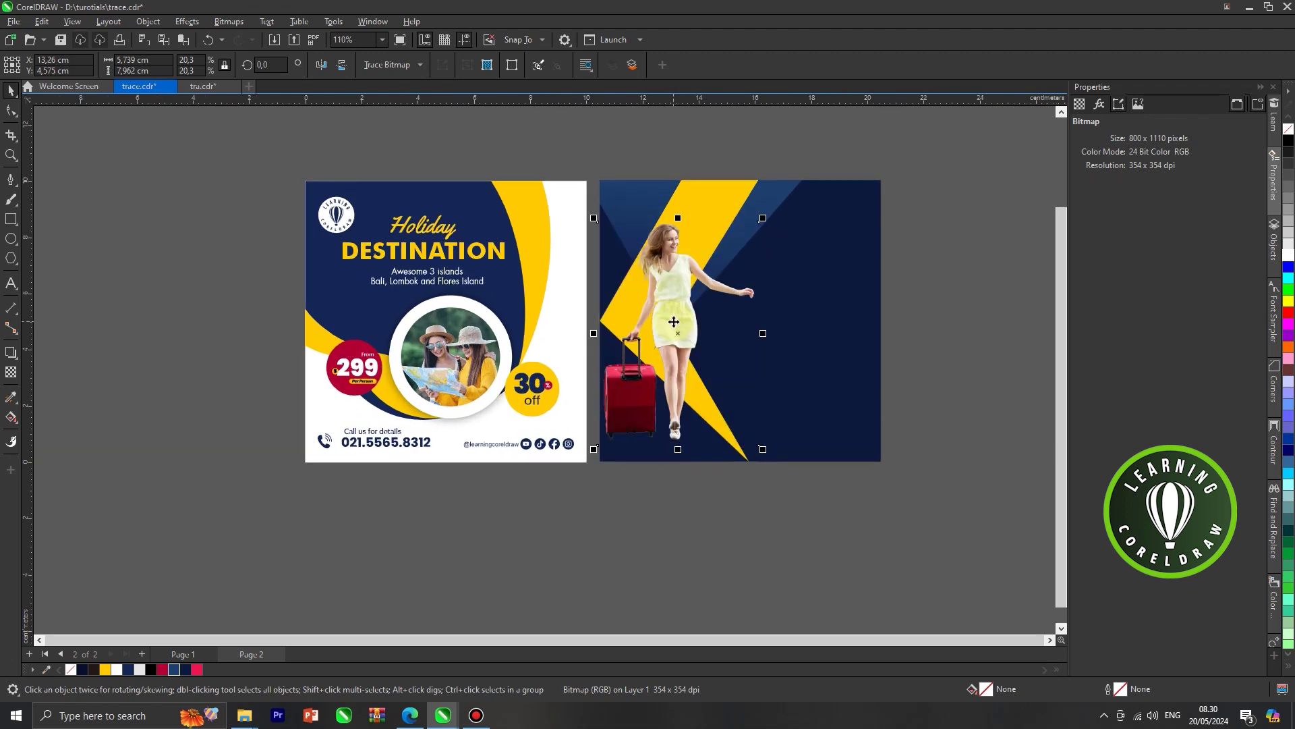
{"action": "left_click", "coordinate": [674, 322]}
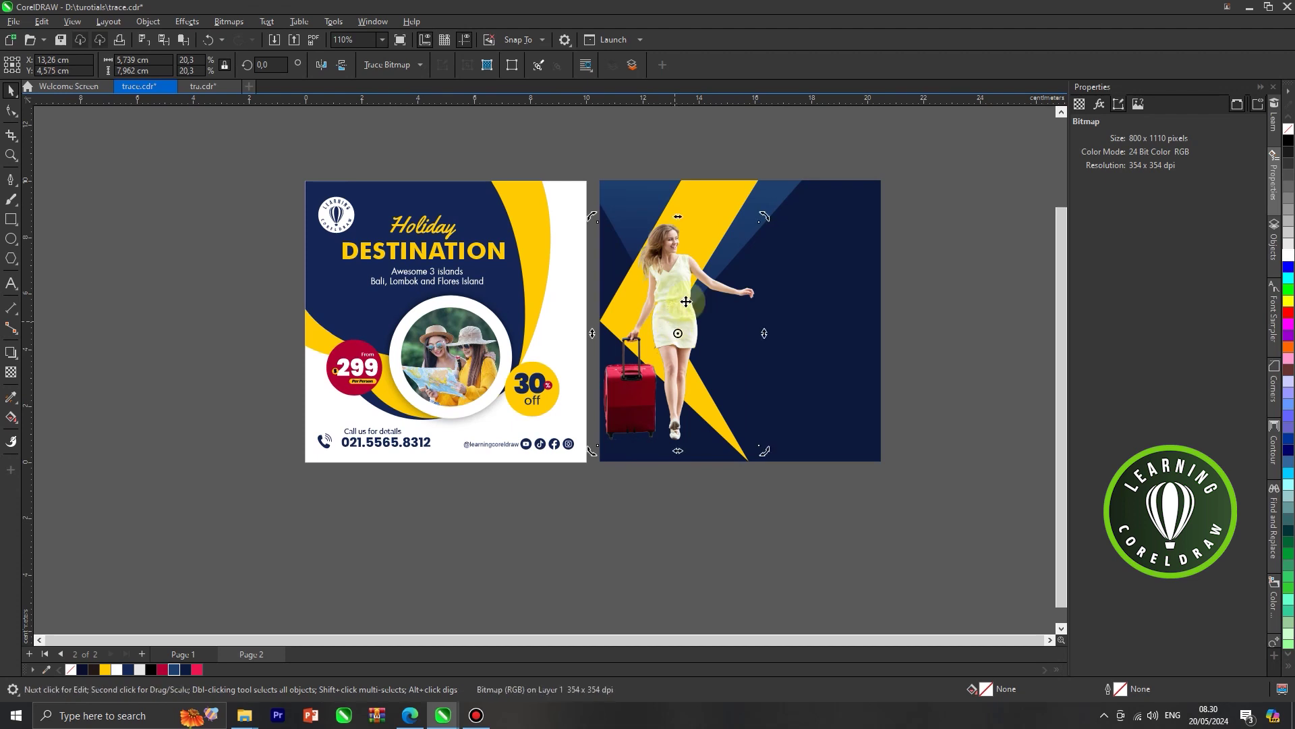
{"action": "scroll", "coordinate": [687, 301], "scroll_direction": "down", "scroll_amount": 2}
{"action": "left_click", "coordinate": [894, 268]}
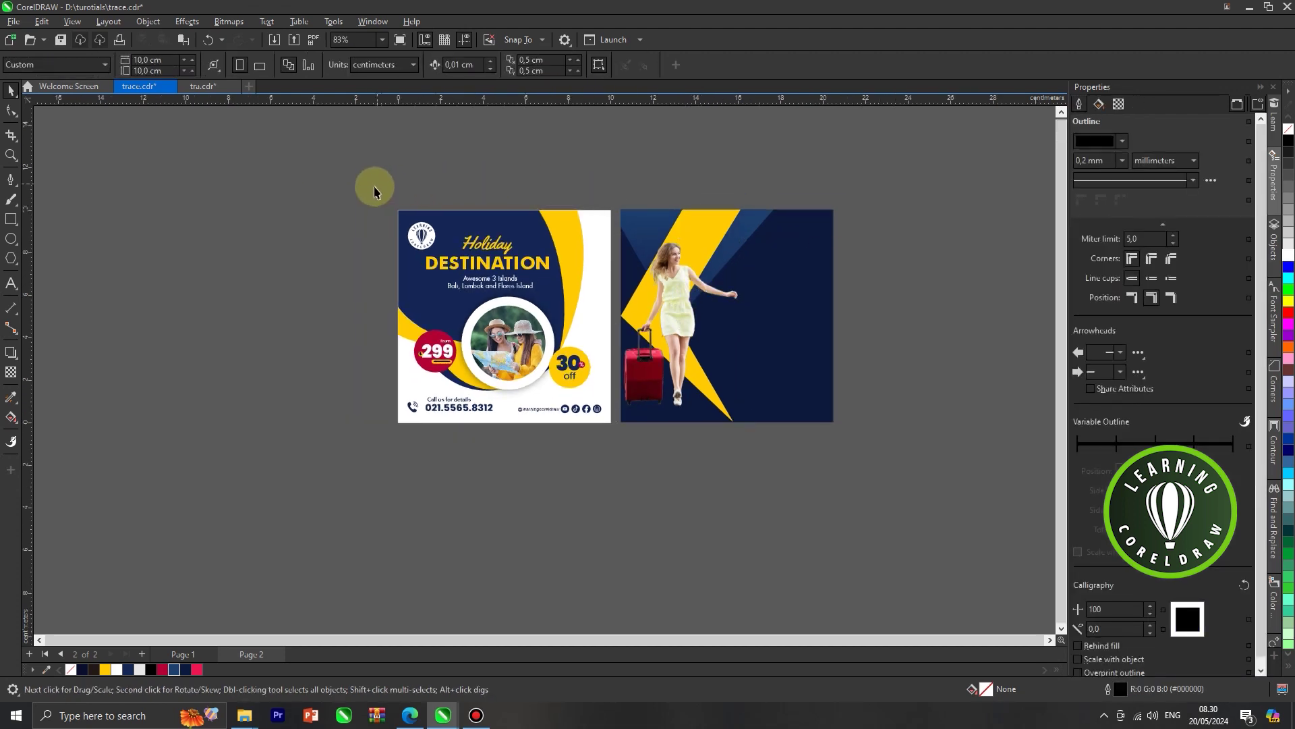
Copy the round logo and the "Holiday Destination" heading with its subtitle from the first post onto the second post's dark background.
{"action": "left_click", "coordinate": [487, 240]}
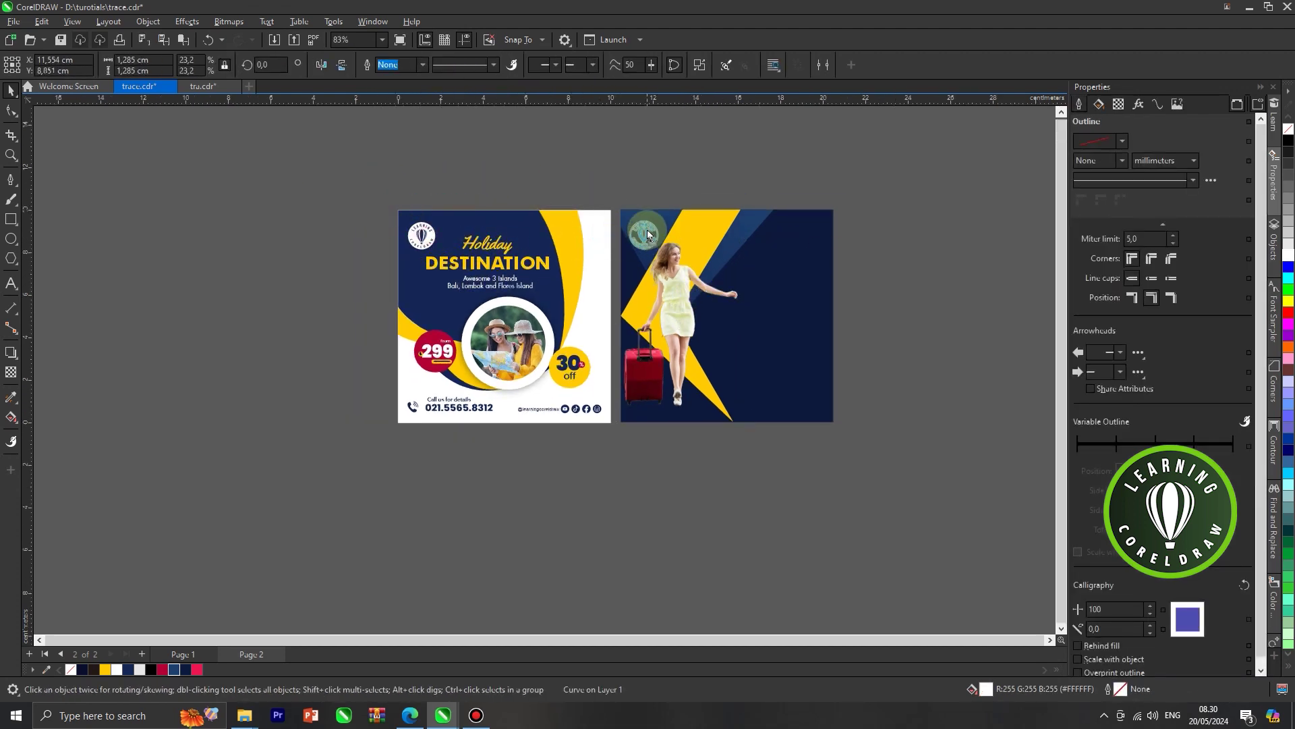
{"action": "left_click_drag", "start_coordinate": [597, 175], "coordinate": [404, 323]}
{"action": "left_click_drag", "start_coordinate": [511, 258], "coordinate": [825, 225]}
{"action": "scroll", "coordinate": [841, 233], "scroll_direction": "up", "scroll_amount": 1}
{"action": "left_click_drag", "start_coordinate": [774, 259], "coordinate": [772, 259]}
{"action": "left_click", "coordinate": [893, 262]}
{"action": "scroll", "coordinate": [761, 222], "scroll_direction": "down", "scroll_amount": 1}
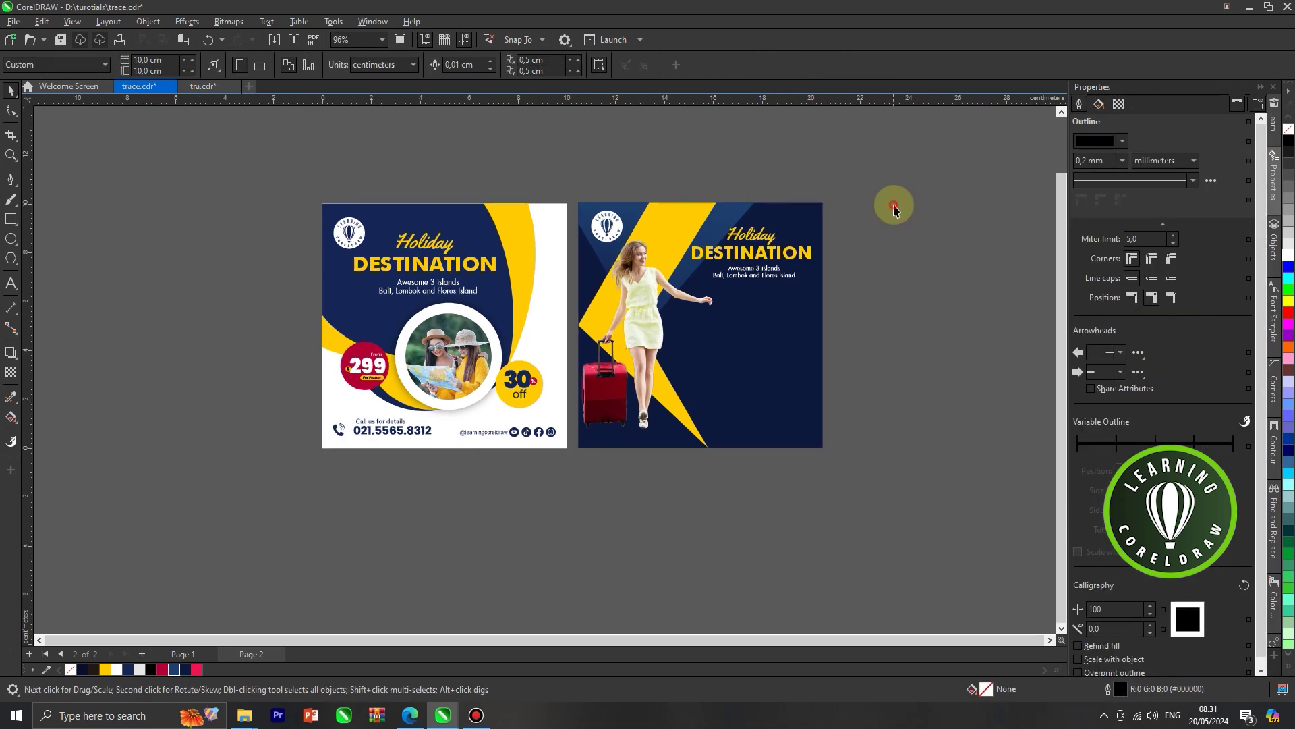
Copy the red 299 price badge to the second post and place it at the left edge, above the suitcase.
{"action": "left_click_drag", "start_coordinate": [433, 399], "coordinate": [434, 400]}
{"action": "left_click_drag", "start_coordinate": [370, 365], "coordinate": [608, 306]}
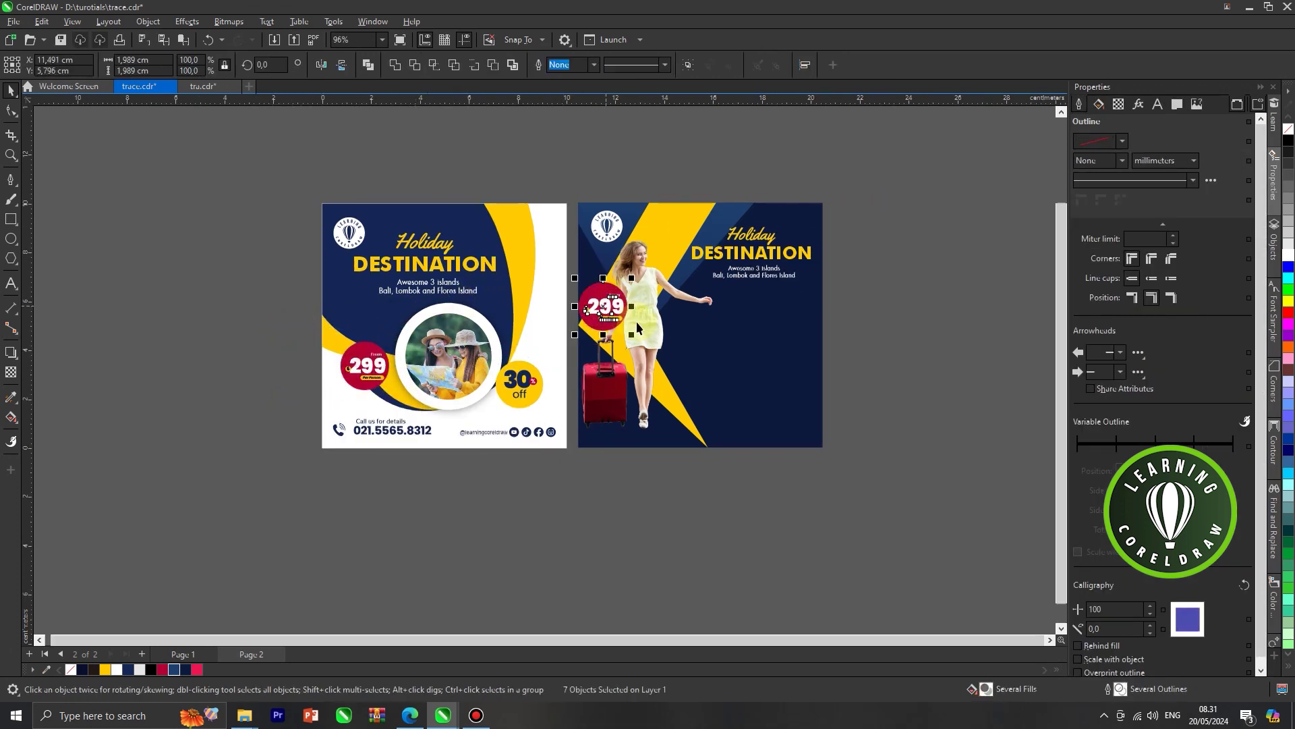
{"action": "scroll", "coordinate": [637, 321], "scroll_direction": "up", "scroll_amount": 2}
{"action": "mouse_move", "coordinate": [630, 339]}
{"action": "left_mouse_down"}
{"action": "mouse_move", "coordinate": [599, 291]}
{"action": "mouse_move", "coordinate": [656, 303]}
{"action": "left_mouse_up"}
{"action": "left_click", "coordinate": [655, 303]}
{"action": "scroll", "coordinate": [656, 302], "scroll_direction": "down", "scroll_amount": 1}
{"action": "left_click", "coordinate": [881, 285]}
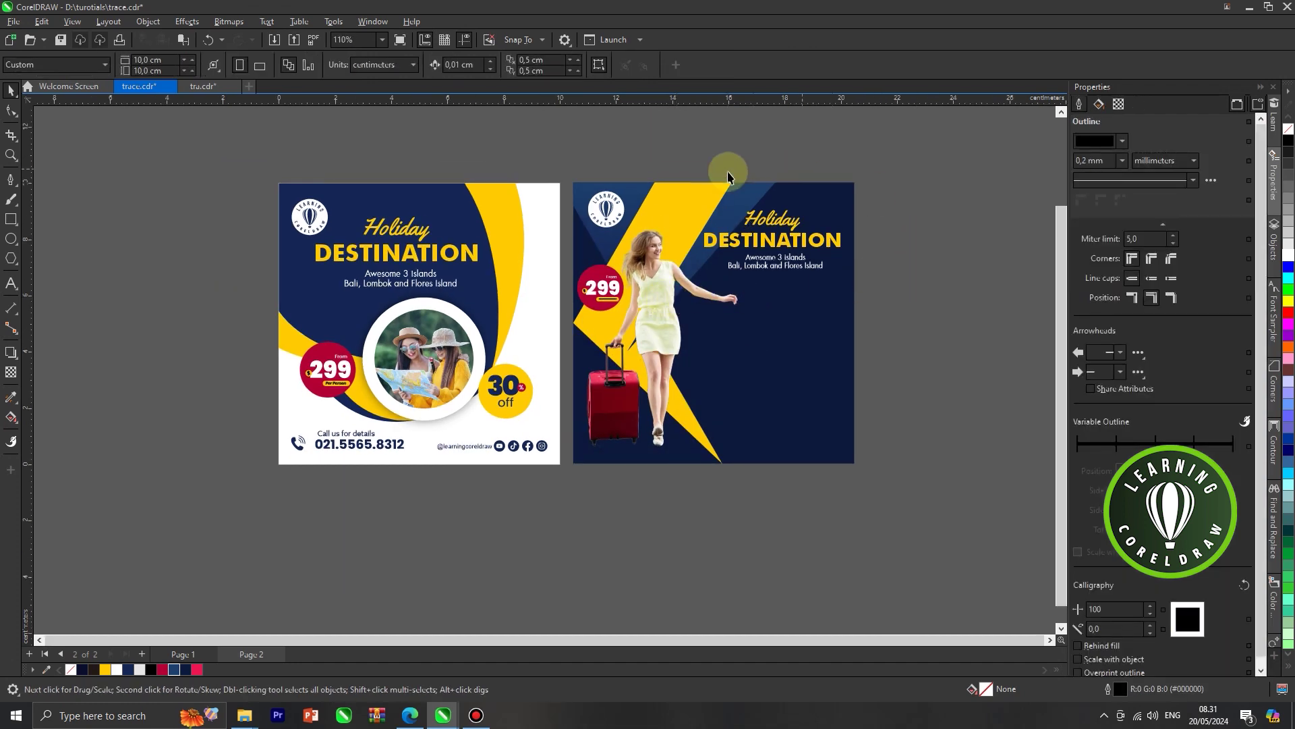
Draw a rectangle about 3.6 x 3.3 cm below the second post's subtitle and round its corners to about 0.35 cm.
{"action": "left_click", "coordinate": [11, 220]}
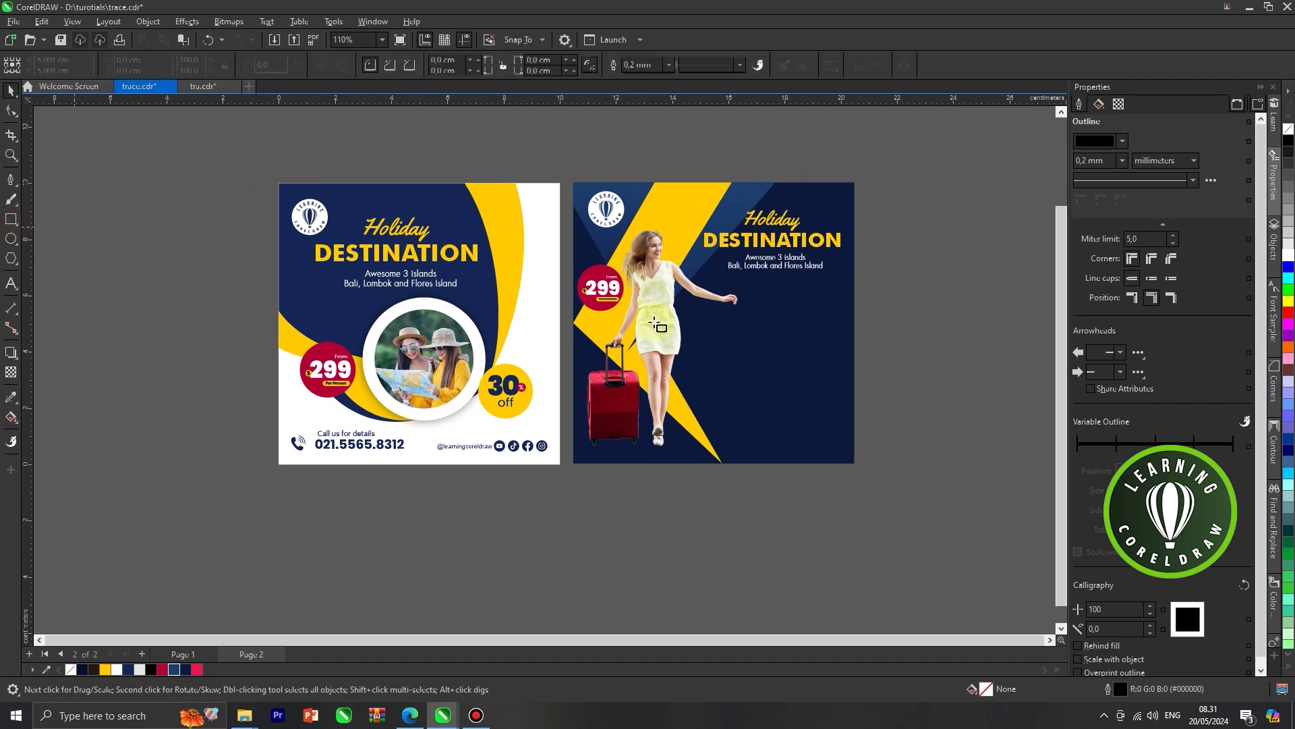
{"action": "scroll", "coordinate": [732, 300], "scroll_direction": "up", "scroll_amount": 1}
{"action": "left_click_drag", "start_coordinate": [704, 278], "coordinate": [827, 395]}
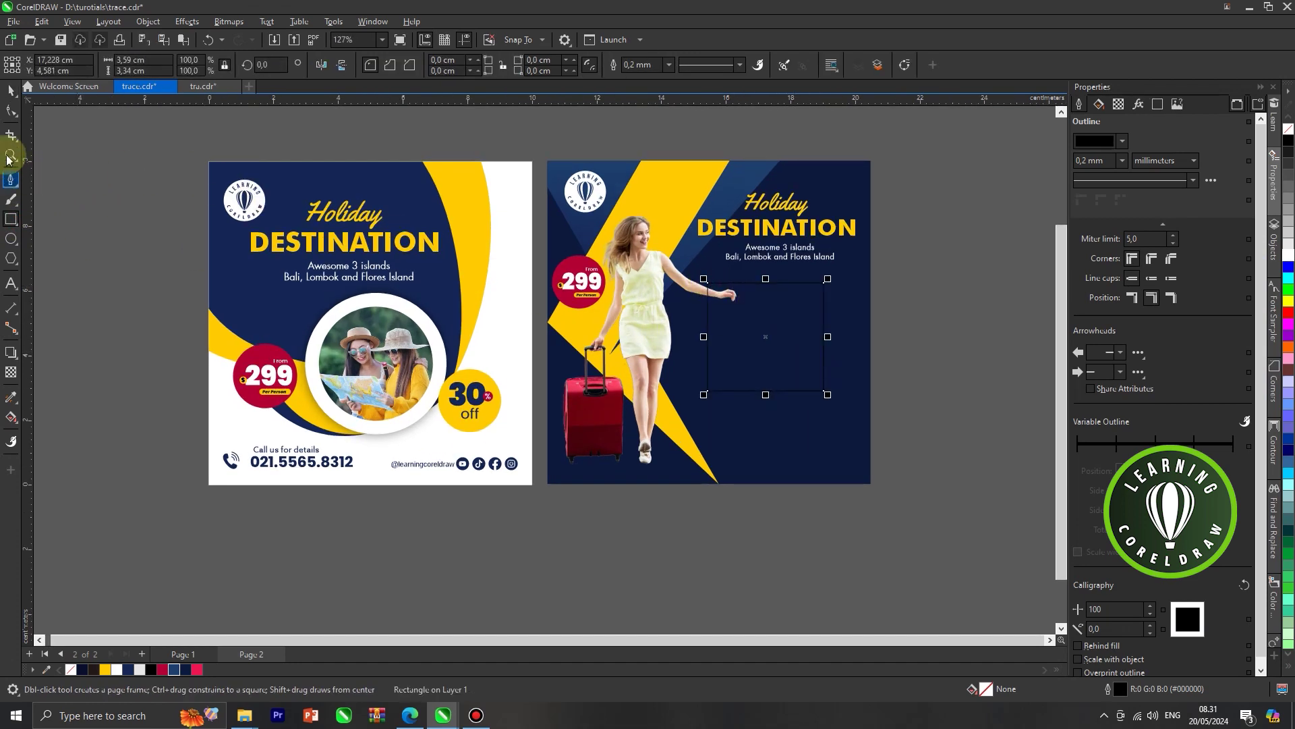
{"action": "left_click", "coordinate": [11, 111]}
{"action": "scroll", "coordinate": [709, 287], "scroll_direction": "up", "scroll_amount": 1}
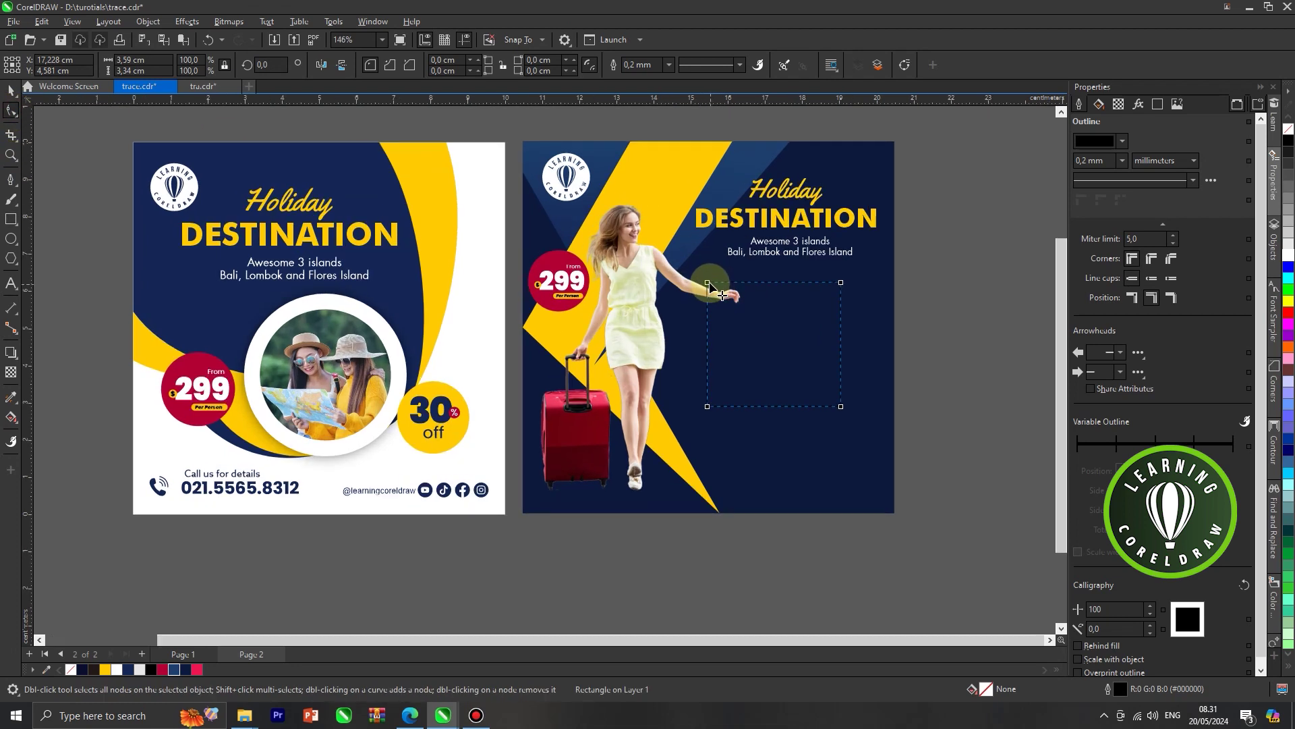
{"action": "left_click_drag", "start_coordinate": [708, 283], "coordinate": [716, 290]}
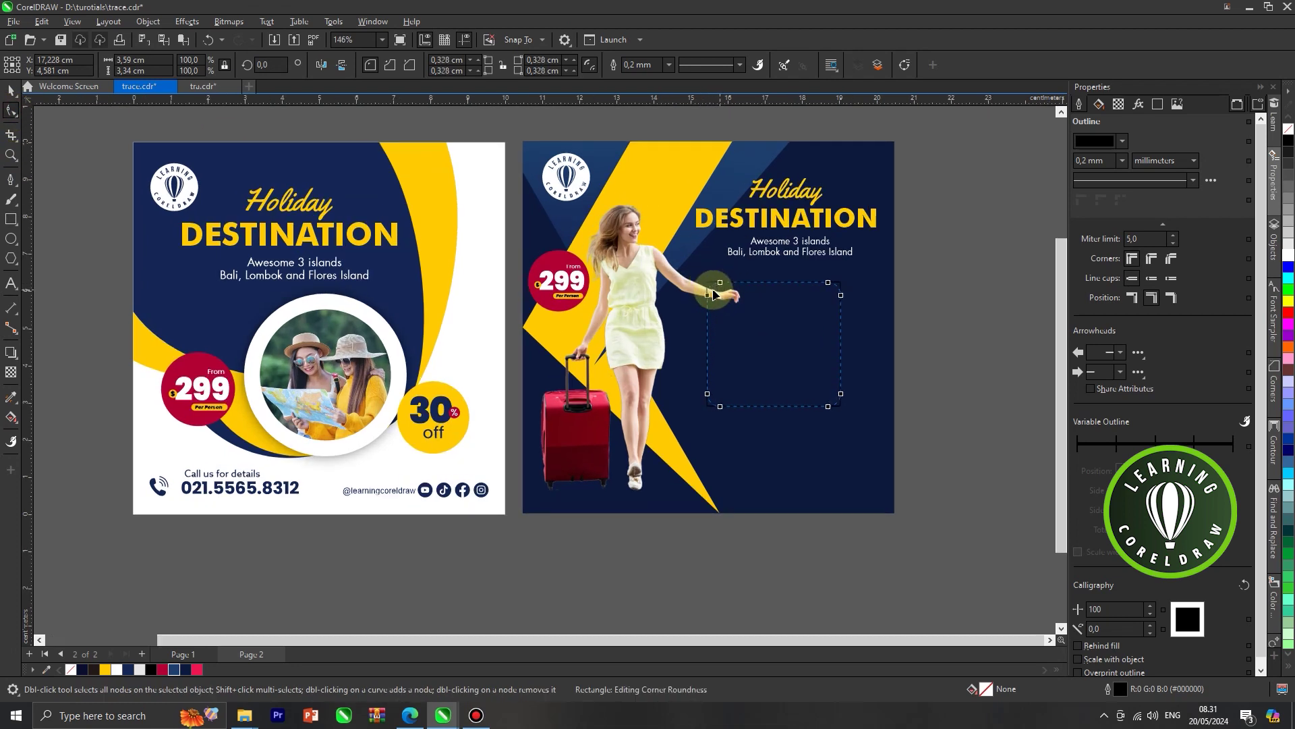
{"action": "left_click", "coordinate": [12, 89]}
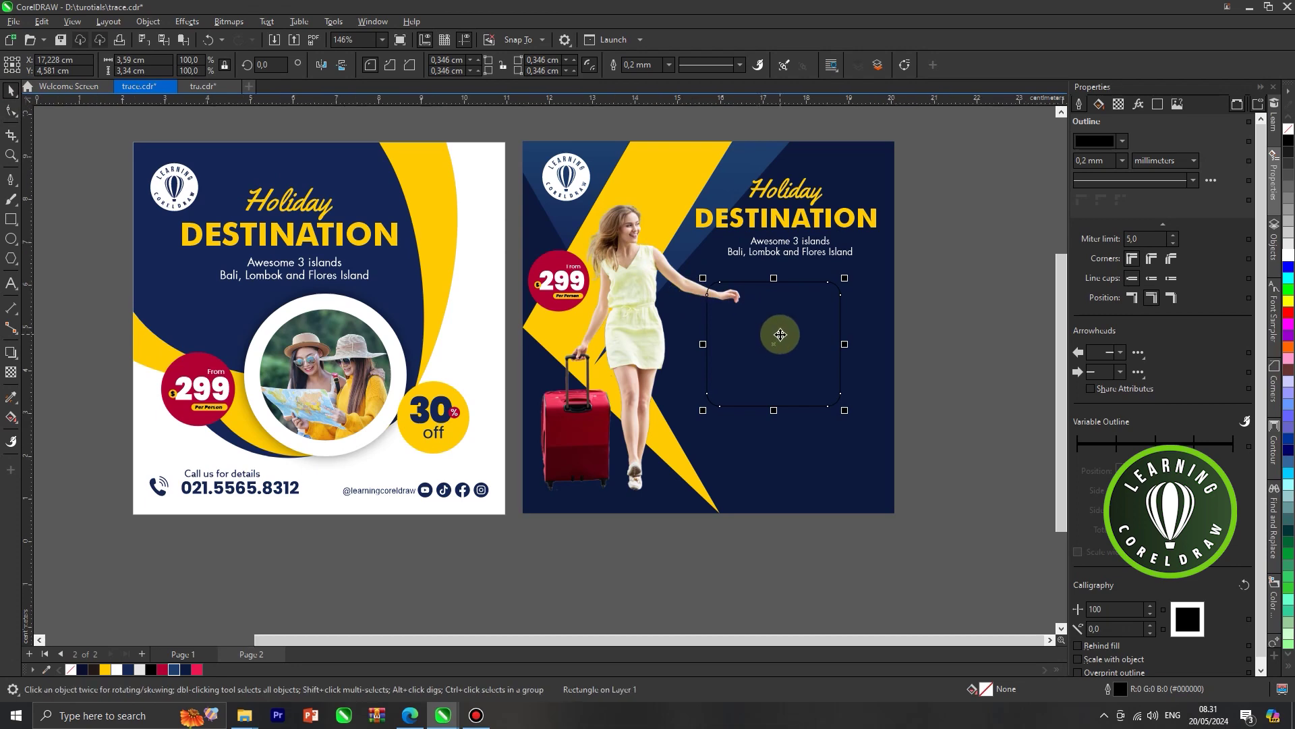
Move the rounded rectangle slightly right and narrow it to about 3.45 cm, centring it under the heading.
{"action": "scroll", "coordinate": [780, 334], "scroll_direction": "up", "scroll_amount": 1}
{"action": "left_click_drag", "start_coordinate": [755, 333], "coordinate": [768, 333]}
{"action": "mouse_move", "coordinate": [870, 346]}
{"action": "left_mouse_down"}
{"action": "mouse_move", "coordinate": [820, 331]}
{"action": "mouse_move", "coordinate": [866, 347]}
{"action": "left_mouse_up"}
{"action": "scroll", "coordinate": [841, 305], "scroll_direction": "down", "scroll_amount": 1}
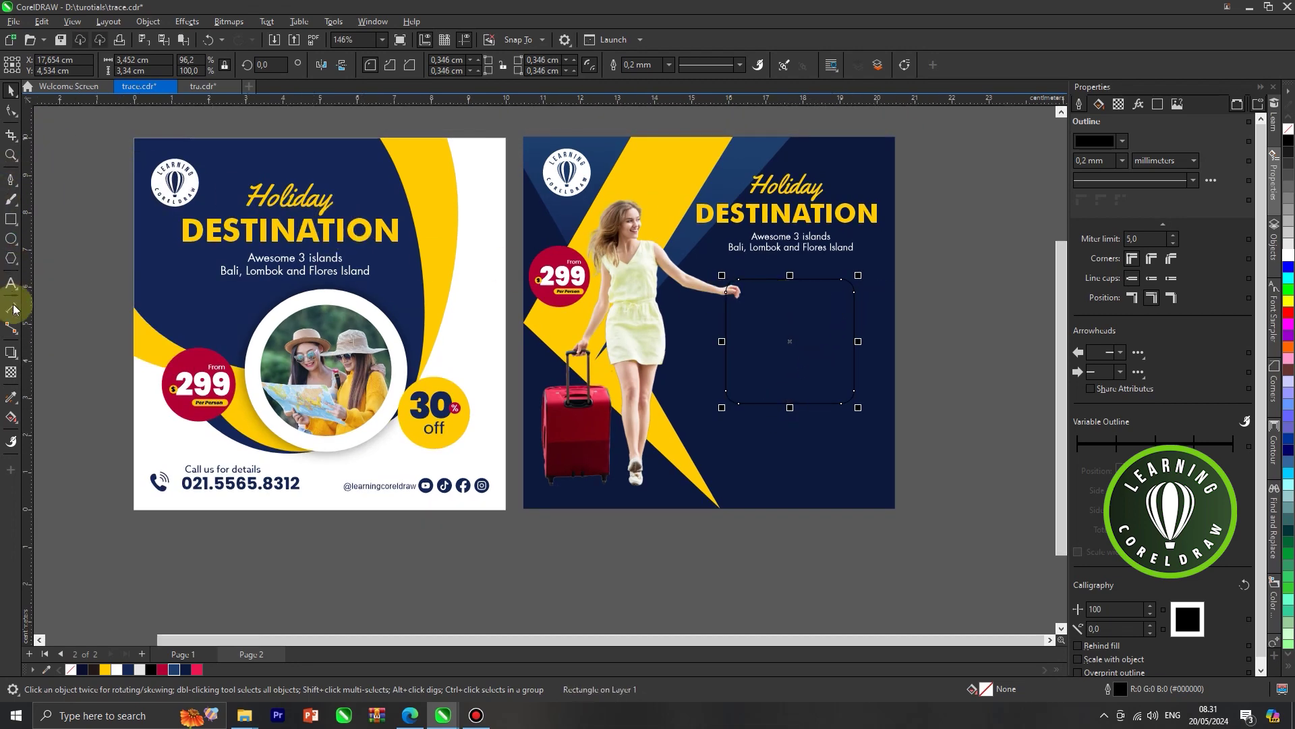
Fill the rounded rectangle with dark blue #152755 and fade it out toward its lower edge with a linear fountain transparency.
{"action": "left_click", "coordinate": [129, 671]}
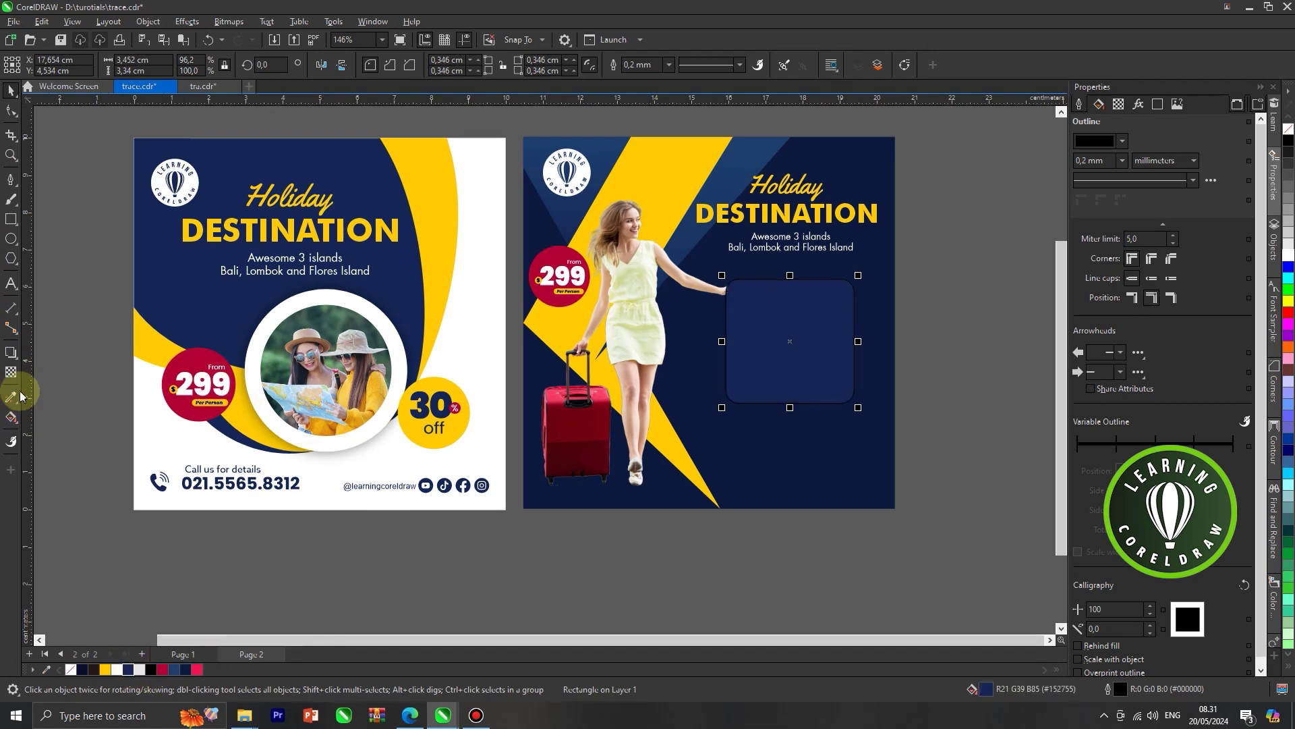
{"action": "left_click", "coordinate": [12, 372]}
{"action": "scroll", "coordinate": [799, 373], "scroll_direction": "up", "scroll_amount": 1}
{"action": "left_click_drag", "start_coordinate": [784, 337], "coordinate": [783, 408]}
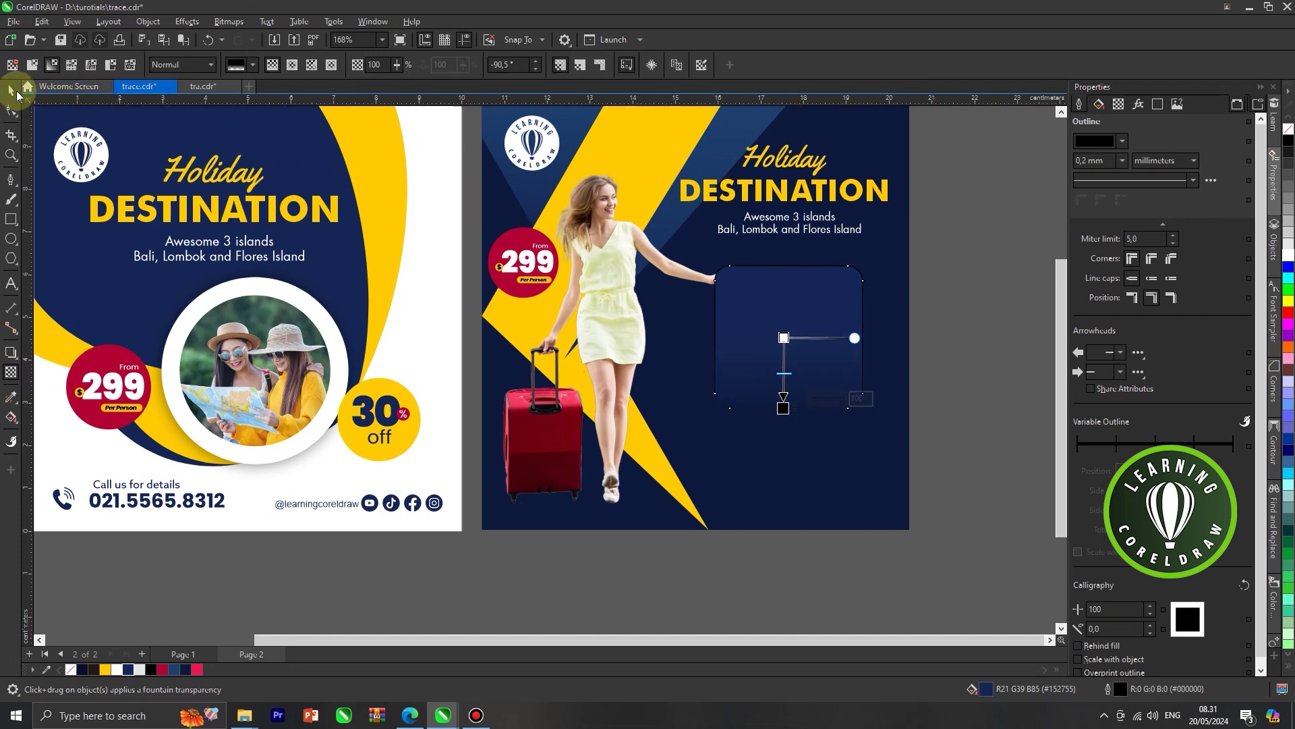
Remove the rounded rectangle's outline and order it in front of the navy background, behind the woman's hand.
{"action": "left_click", "coordinate": [11, 90]}
{"action": "left_click", "coordinate": [669, 64]}
{"action": "left_click", "coordinate": [641, 81]}
{"action": "scroll", "coordinate": [773, 287], "scroll_direction": "down", "scroll_amount": 2}
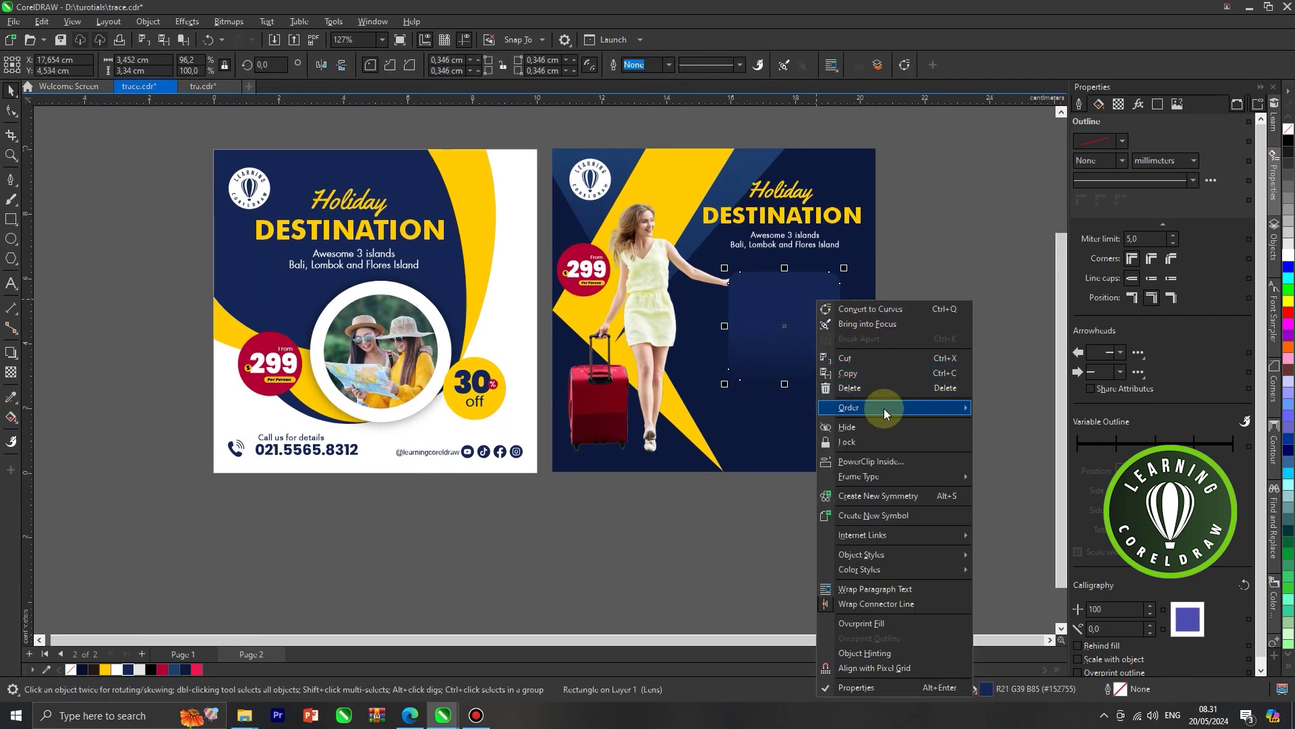
{"action": "left_click", "coordinate": [1008, 509]}
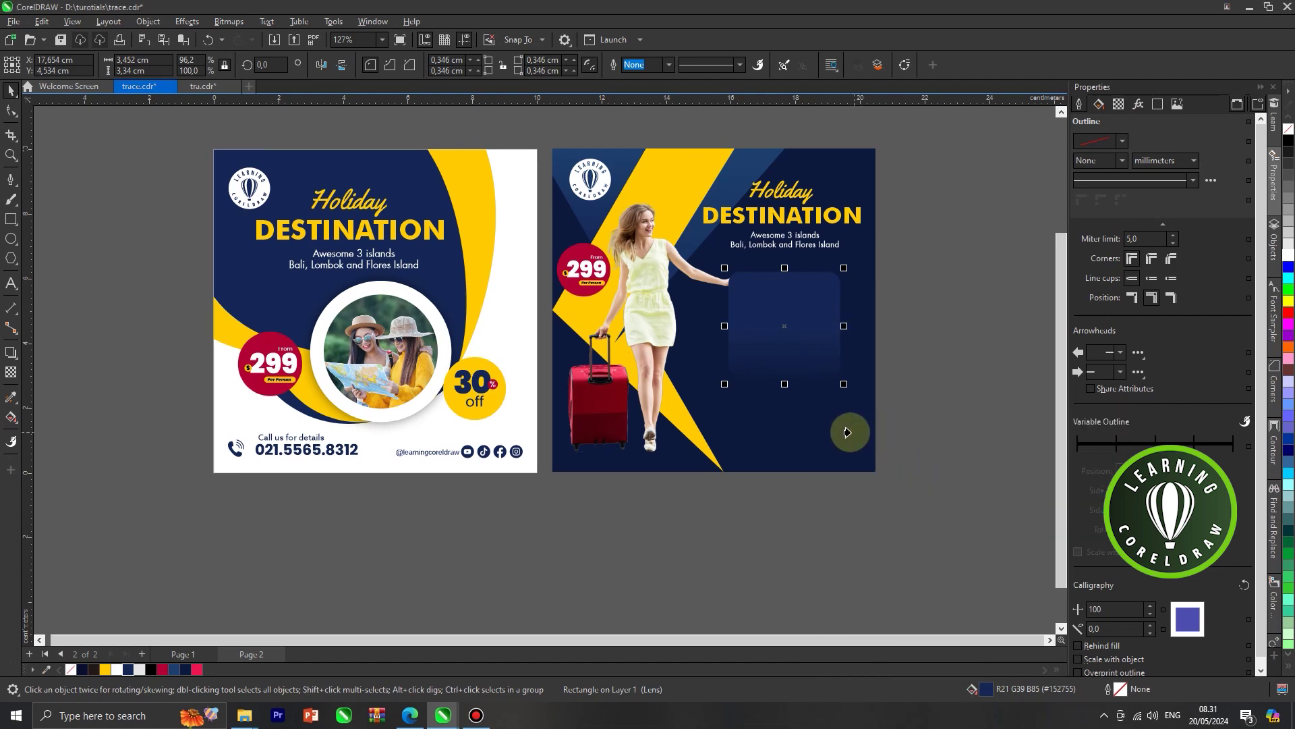
{"action": "left_click", "coordinate": [946, 395]}
{"action": "scroll", "coordinate": [755, 297], "scroll_direction": "down", "scroll_amount": 1}
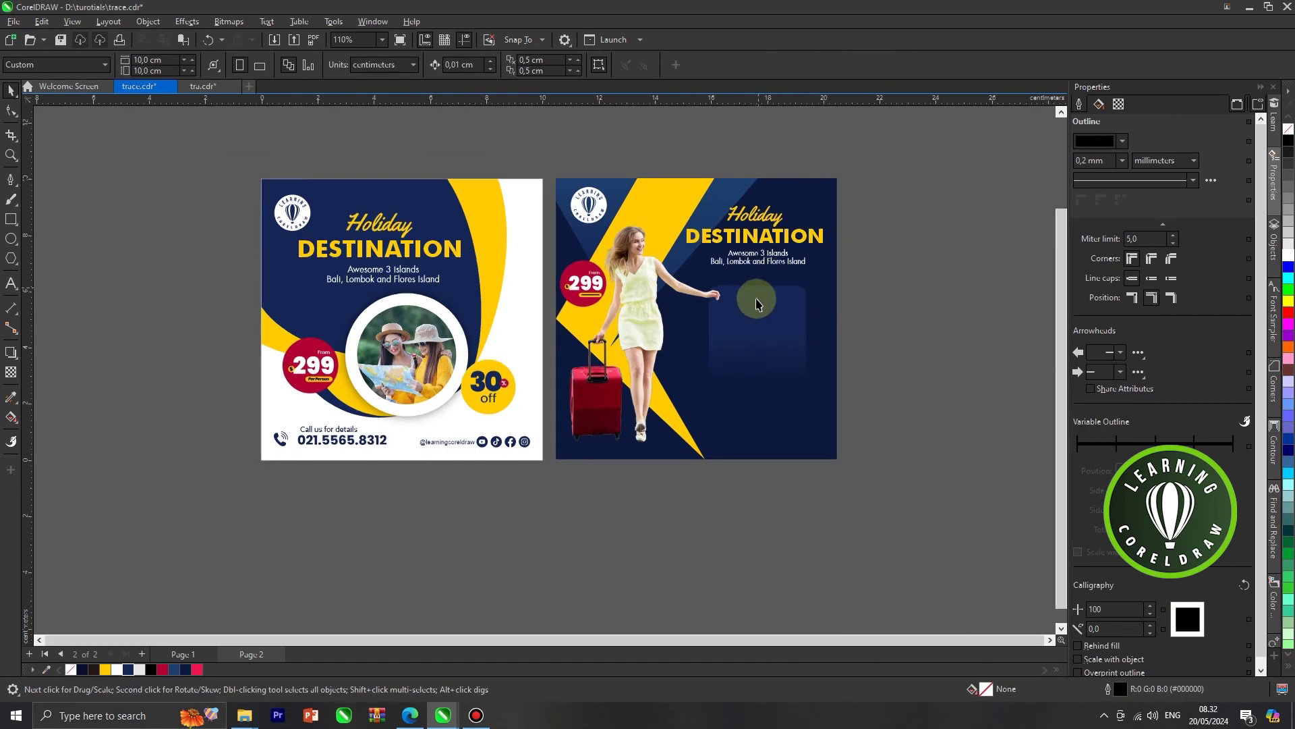
Paste the prepared text and icon elements beside the post and place the three-item "Lorem ipsum" icon list on the rounded panel.
{"action": "key", "text": "ctrl+v"}
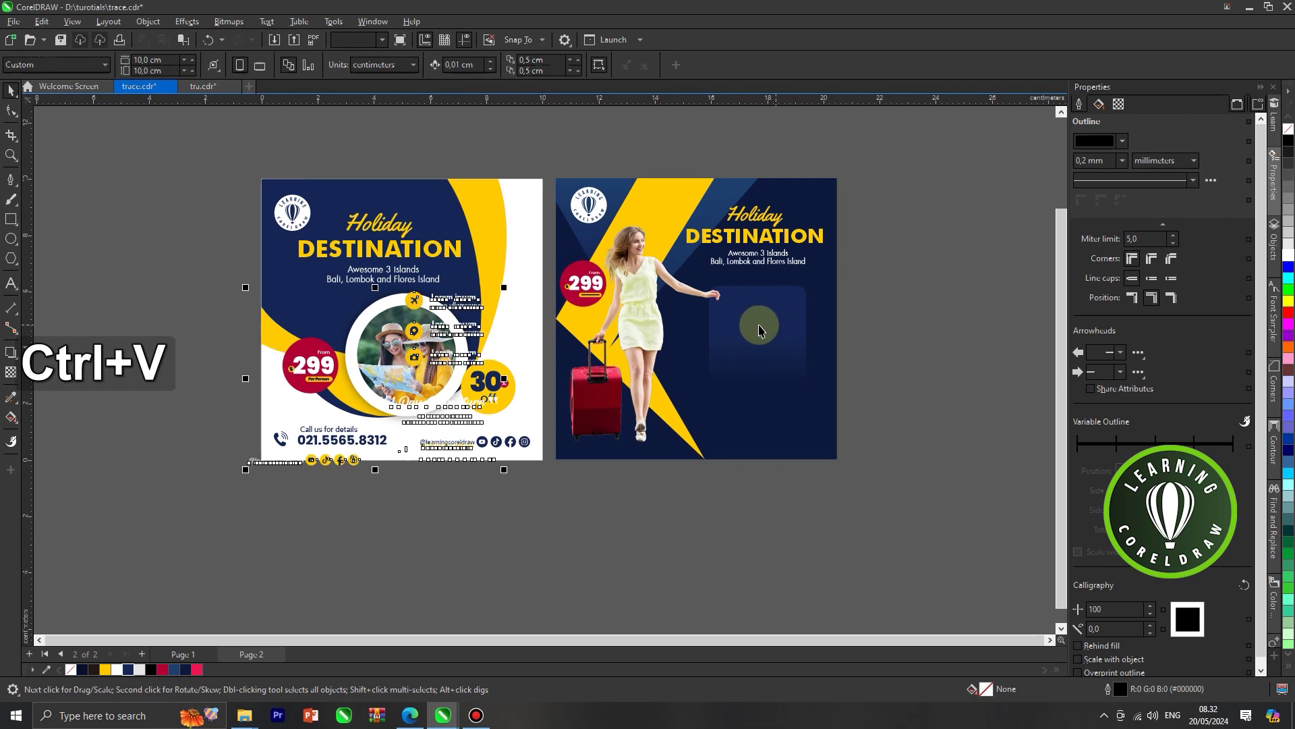
{"action": "left_click_drag", "start_coordinate": [464, 337], "coordinate": [952, 444]}
{"action": "left_click_drag", "start_coordinate": [996, 357], "coordinate": [734, 355]}
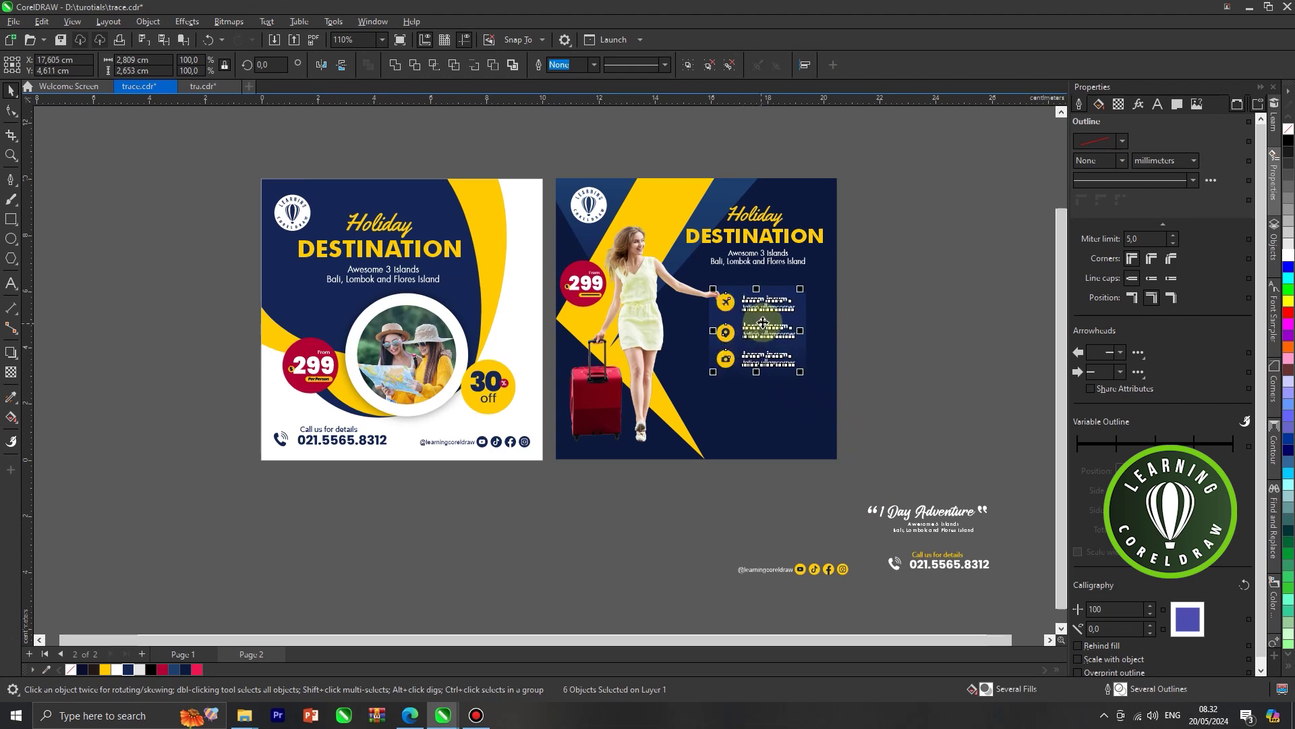
Group the icon list and order it in front of the rounded panel.
{"action": "scroll", "coordinate": [761, 325], "scroll_direction": "up", "scroll_amount": 2}
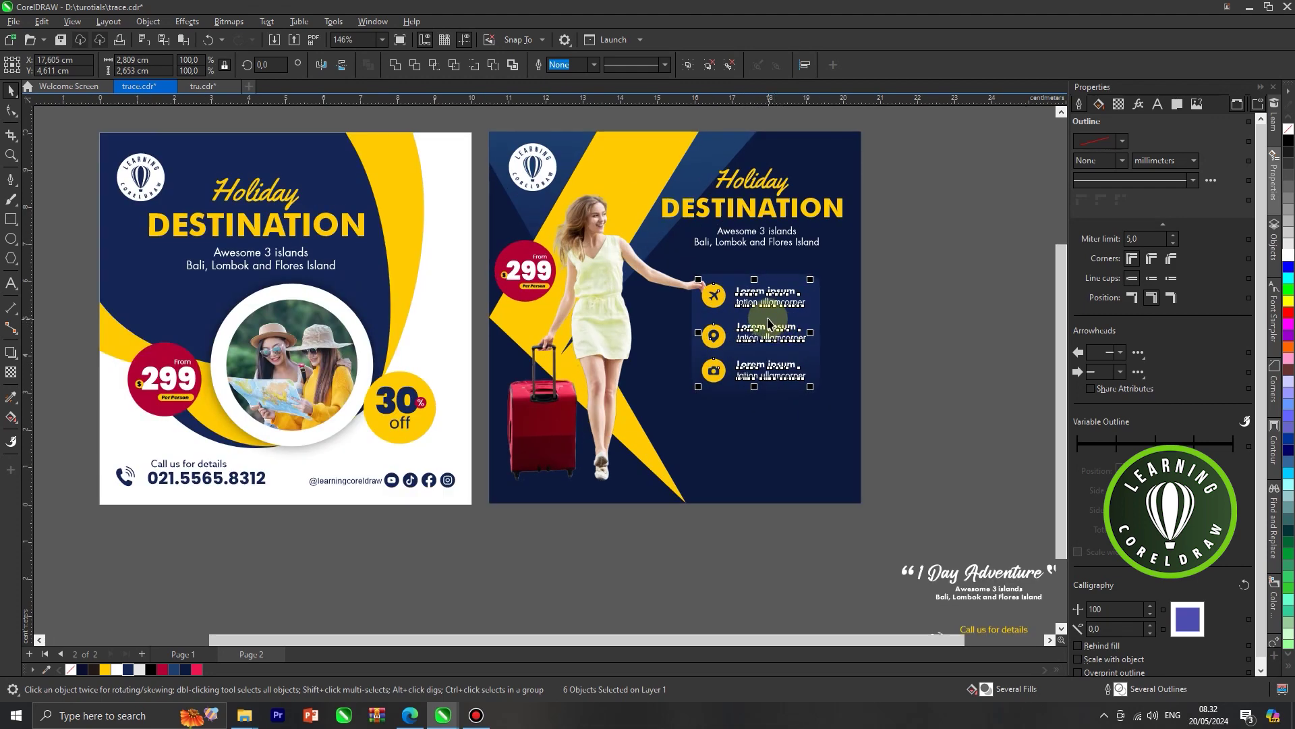
{"action": "key", "text": "ctrl+g"}
{"action": "right_click", "coordinate": [774, 294]}
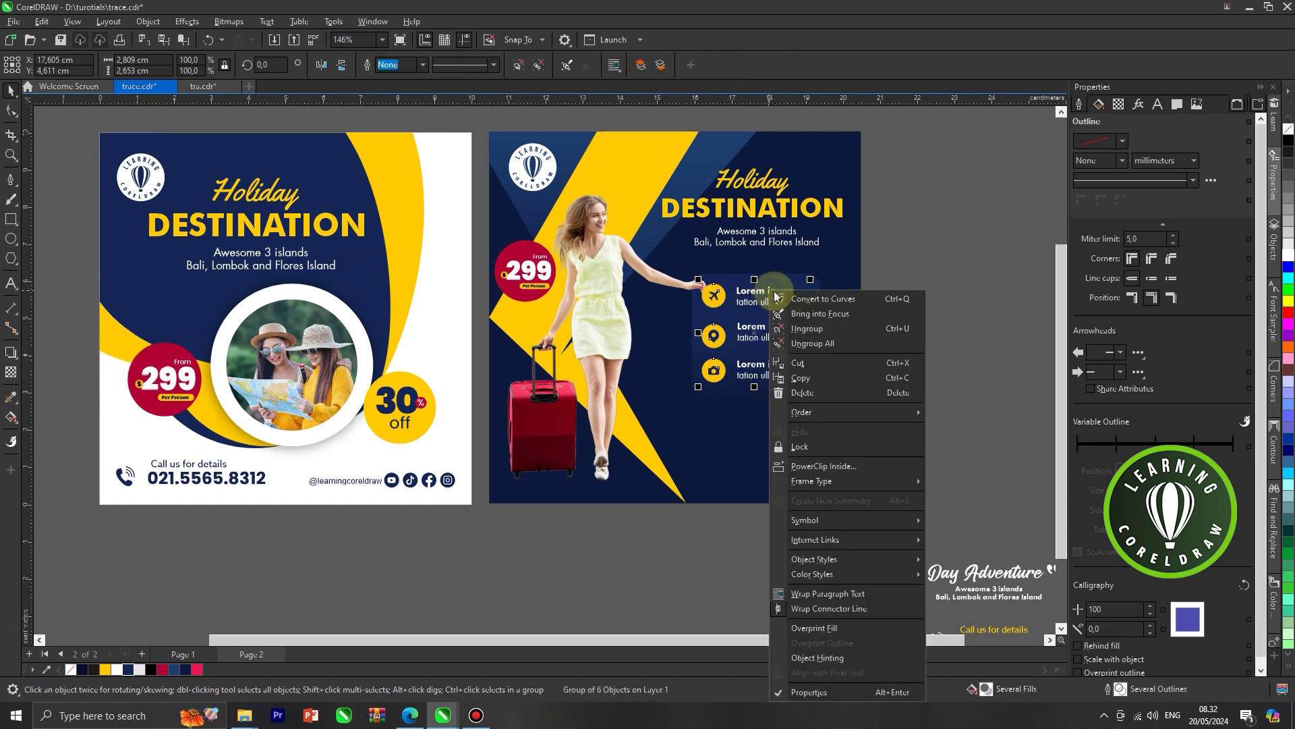
{"action": "mouse_move", "coordinate": [833, 412]}
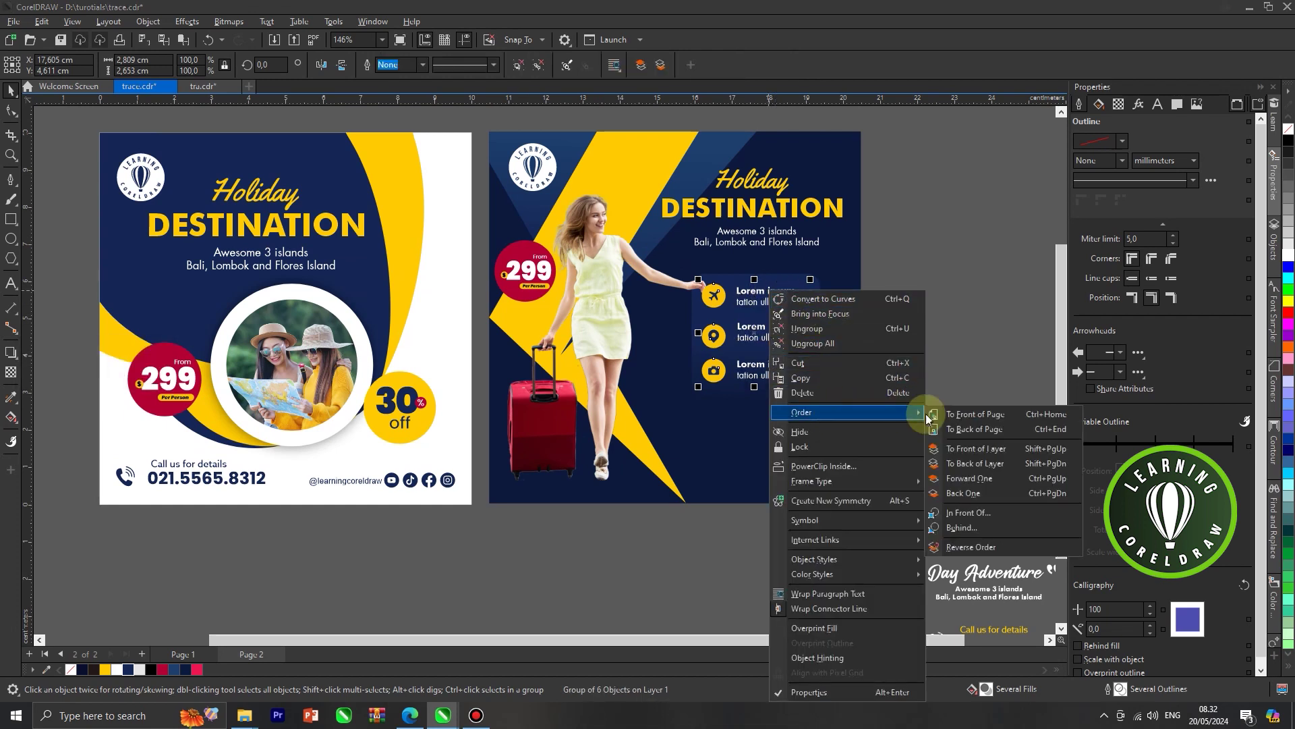
{"action": "left_click", "coordinate": [958, 519]}
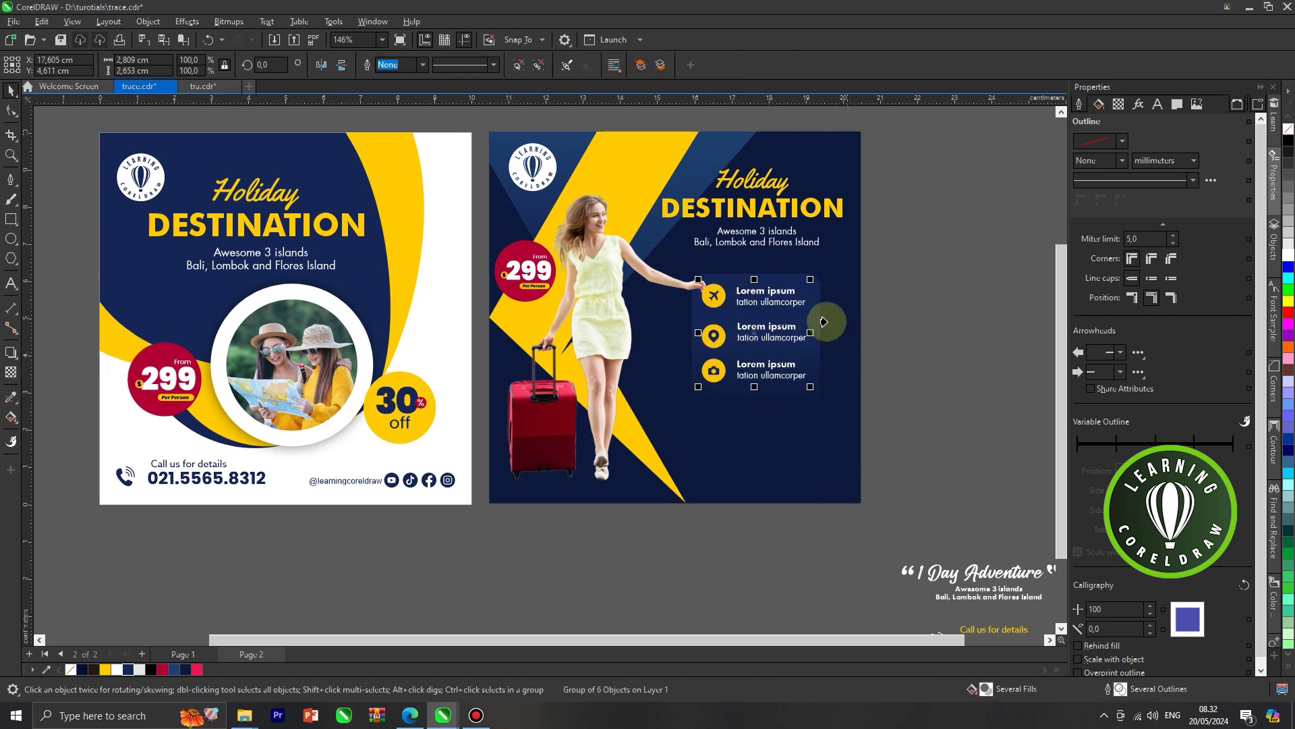
{"action": "left_click", "coordinate": [911, 301]}
{"action": "scroll", "coordinate": [832, 315], "scroll_direction": "down", "scroll_amount": 2}
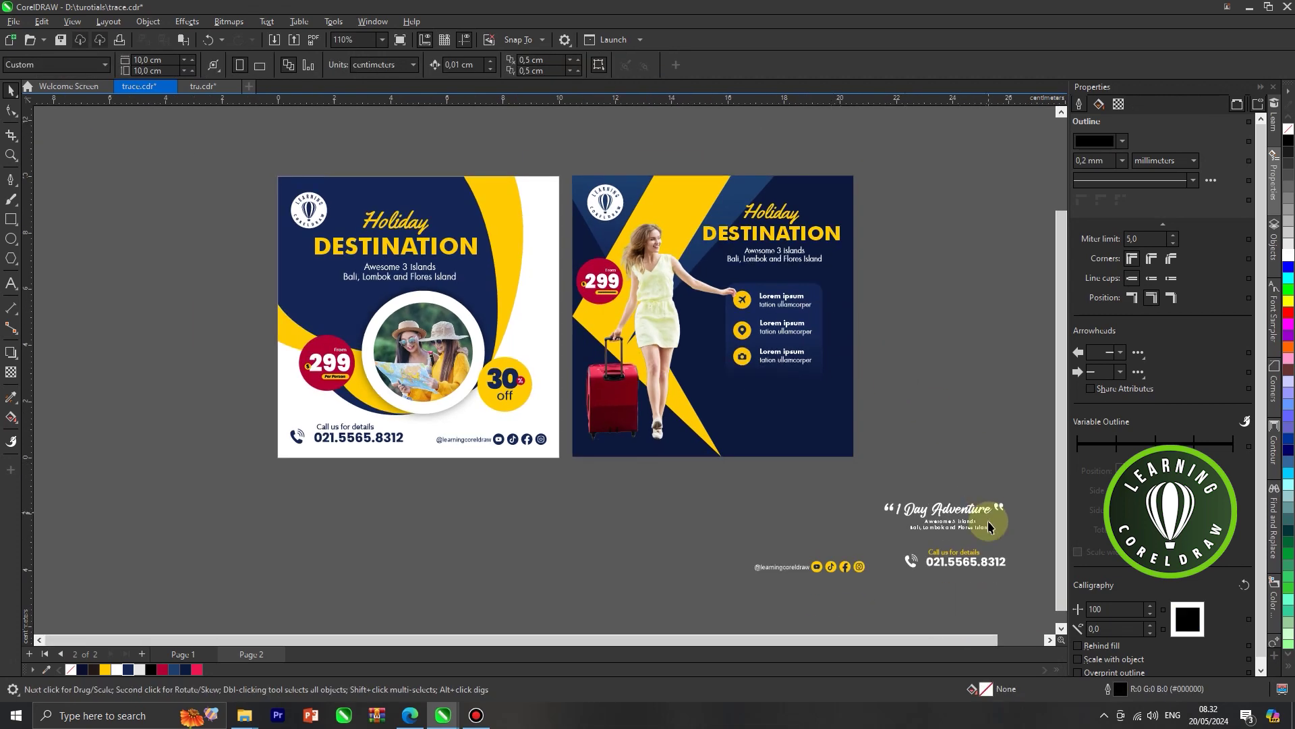
Draw a banner rectangle about 6.4 x 1.3 cm below the icon list, filled with crimson #B20034 and without outline.
{"action": "left_click", "coordinate": [10, 218]}
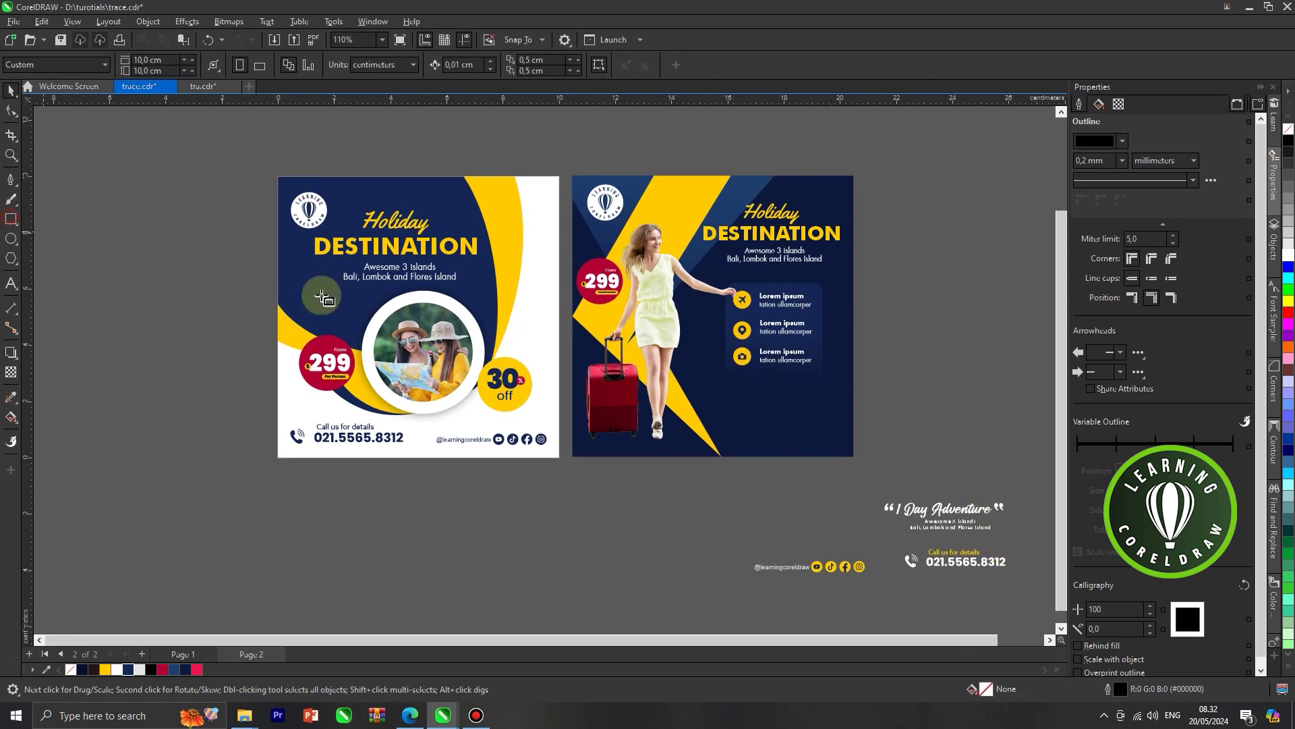
{"action": "scroll", "coordinate": [667, 401], "scroll_direction": "up", "scroll_amount": 1}
{"action": "left_click_drag", "start_coordinate": [682, 385], "coordinate": [892, 429]}
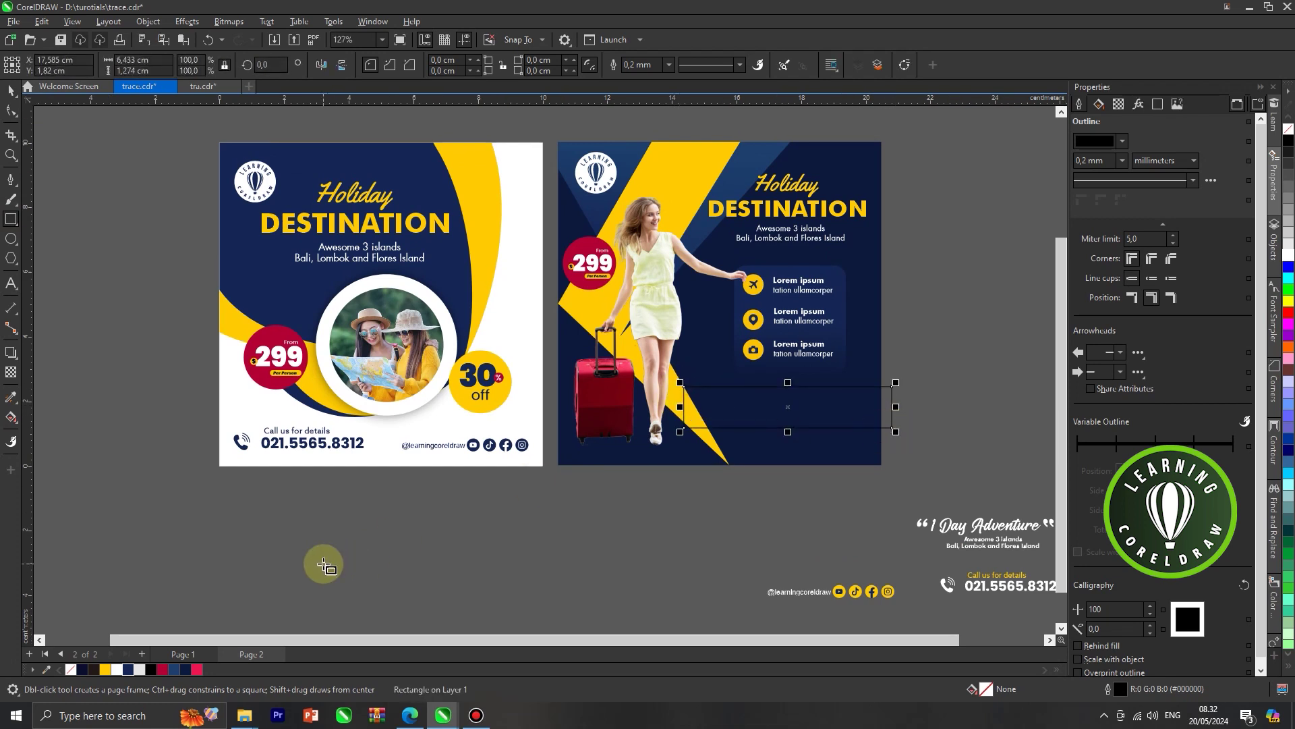
{"action": "left_click", "coordinate": [163, 669]}
{"action": "right_click", "coordinate": [70, 669]}
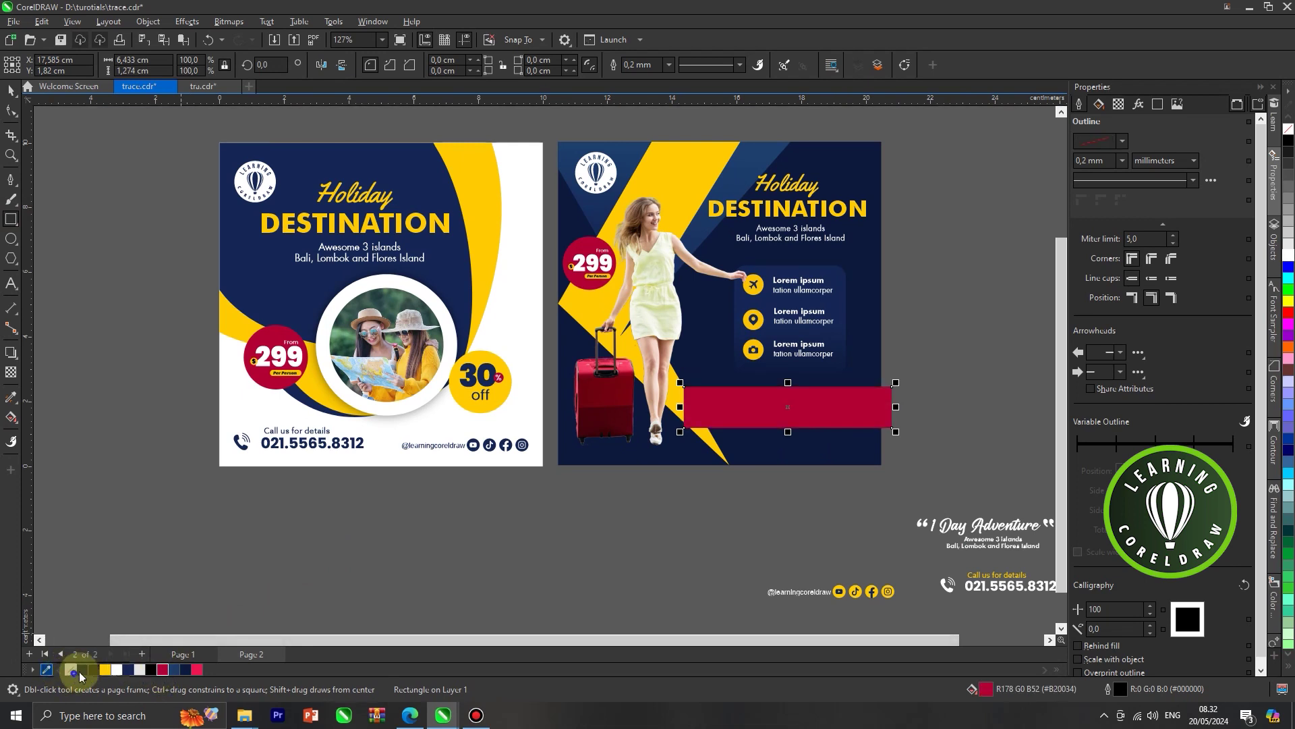
{"action": "left_click", "coordinate": [46, 669]}
{"action": "left_click", "coordinate": [706, 503]}
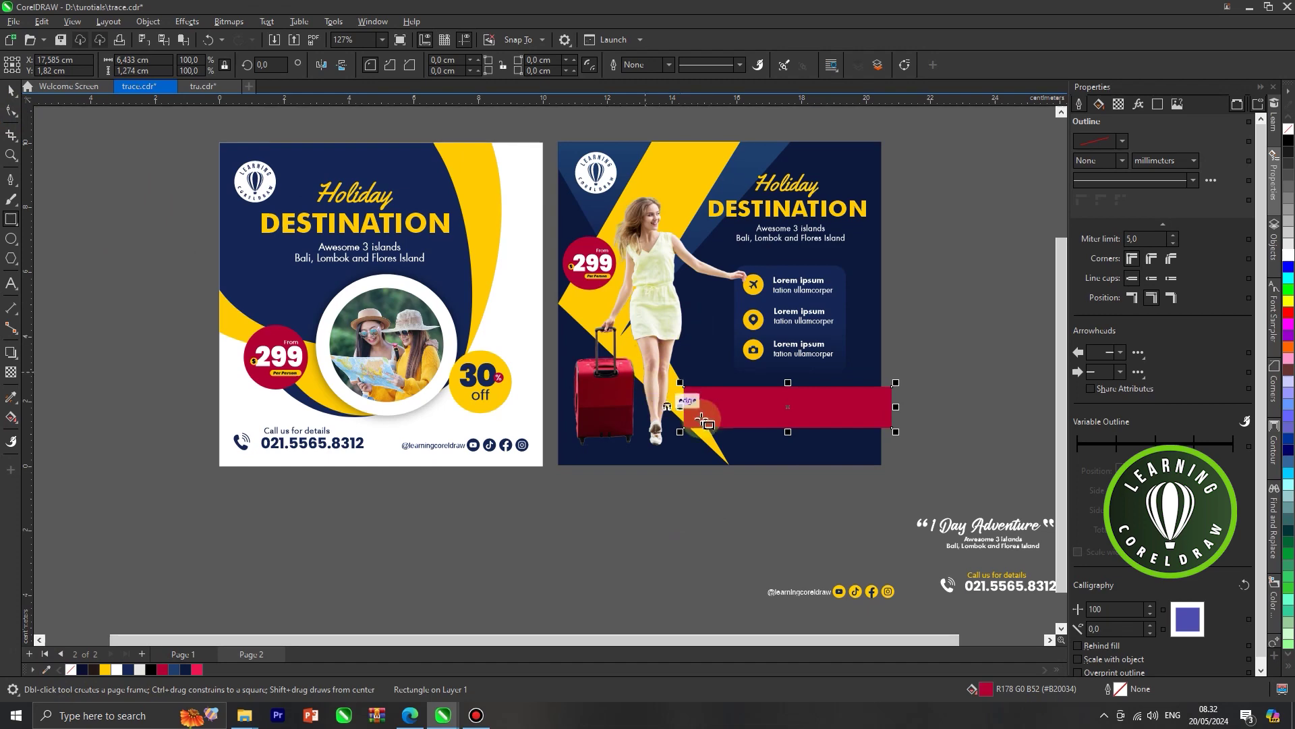
Convert the crimson banner to curves and move its lower-left node slightly inward to slant the left edge.
{"action": "left_click", "coordinate": [20, 118]}
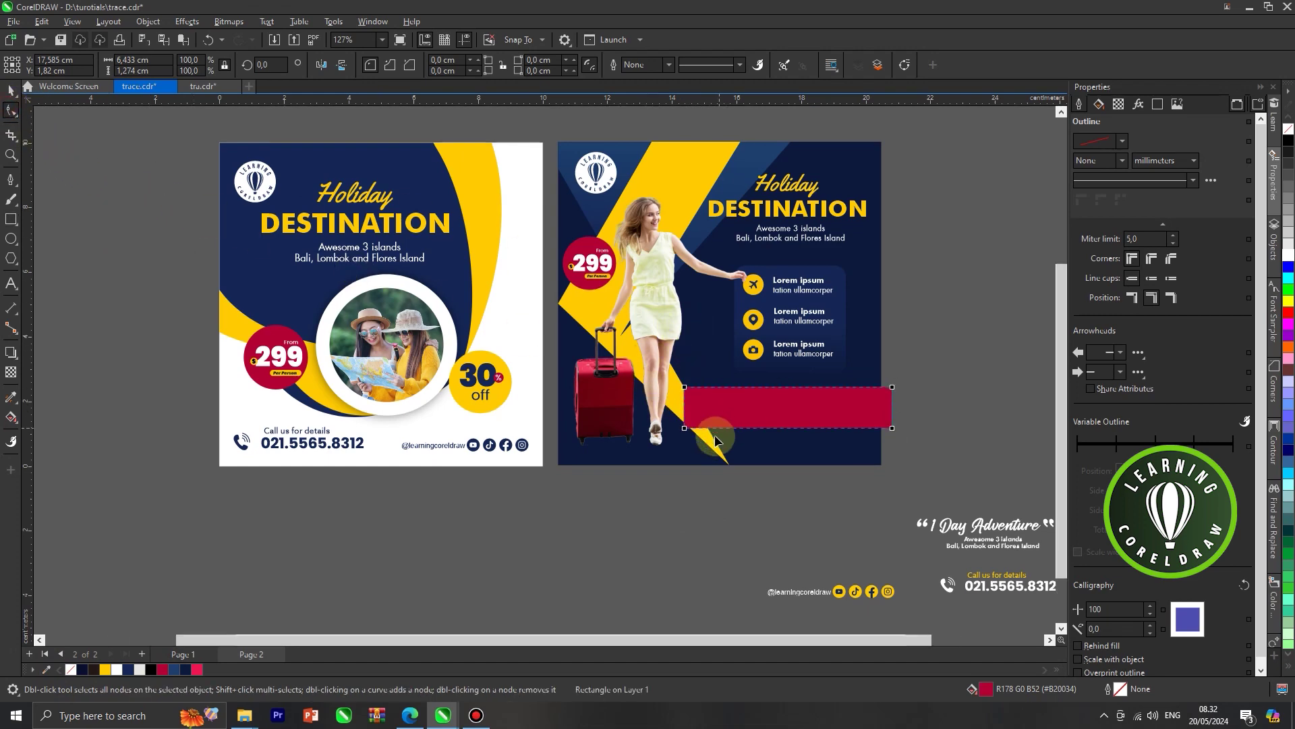
{"action": "scroll", "coordinate": [690, 409], "scroll_direction": "up", "scroll_amount": 2}
{"action": "right_click", "coordinate": [690, 409]}
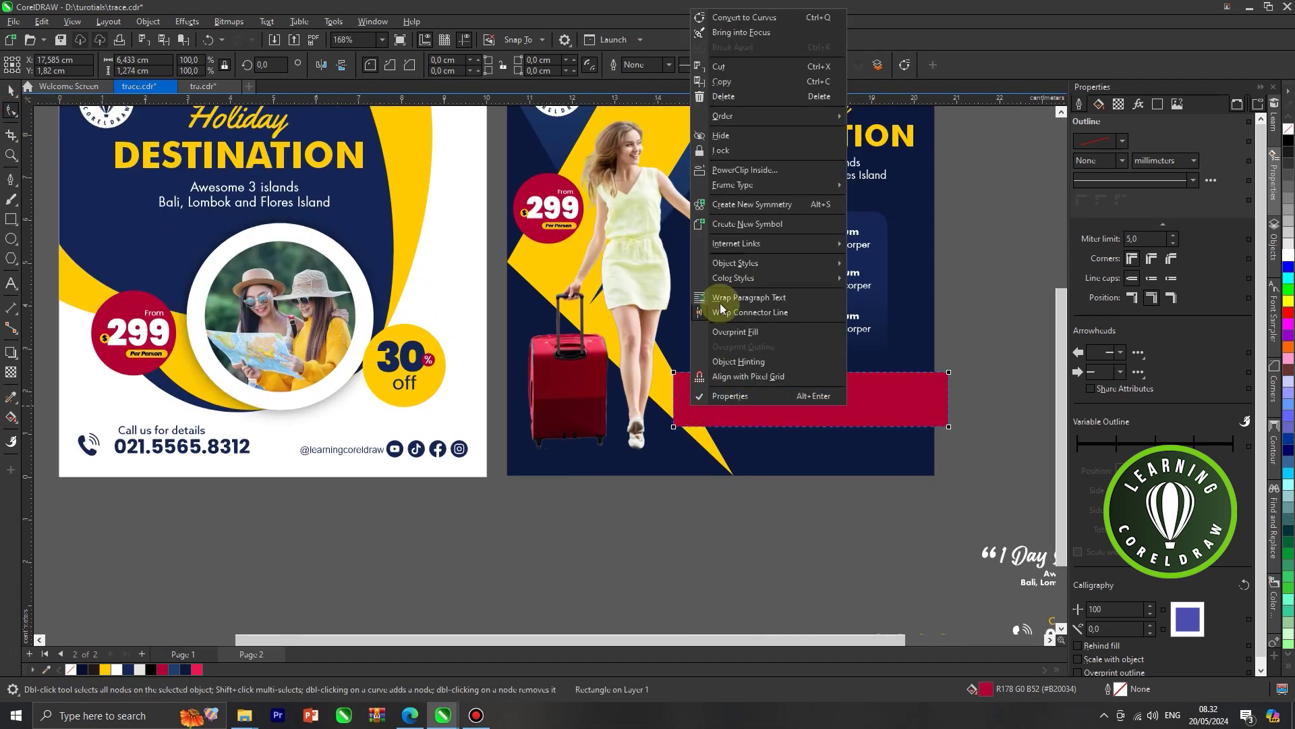
{"action": "left_click", "coordinate": [737, 14]}
{"action": "scroll", "coordinate": [678, 421], "scroll_direction": "up", "scroll_amount": 1}
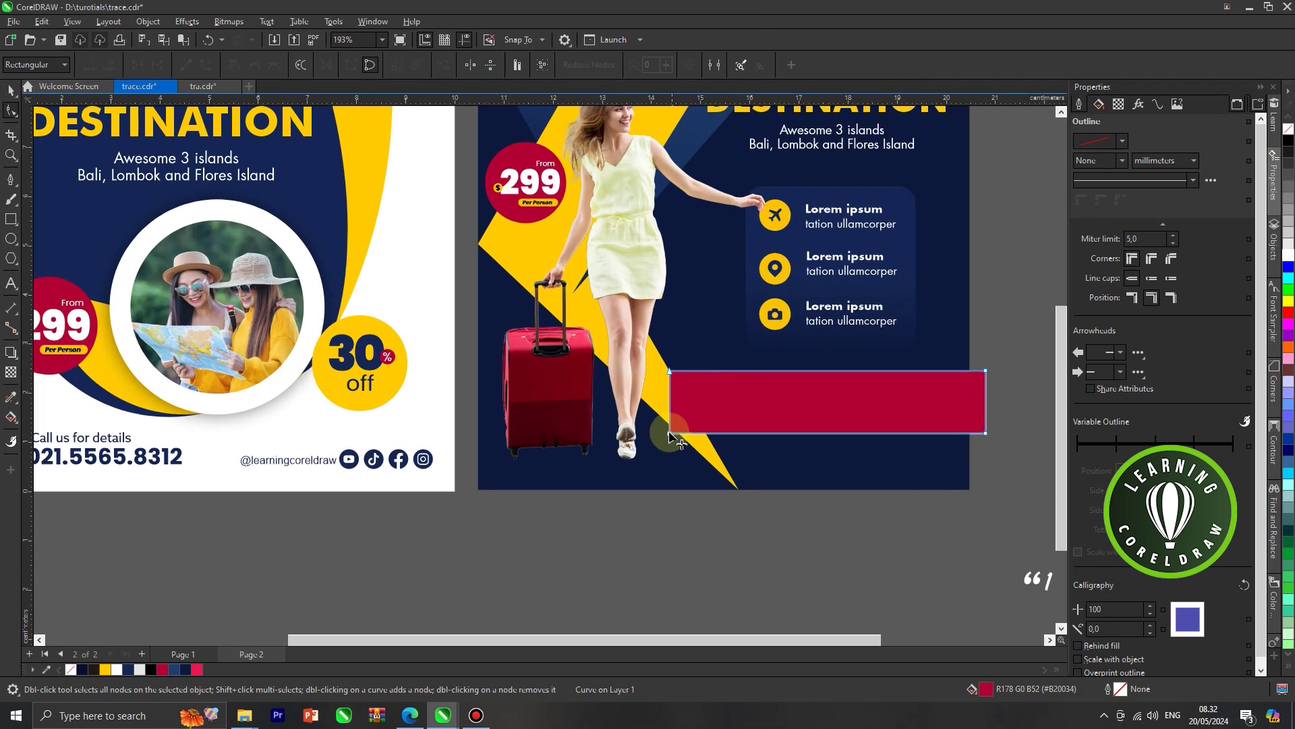
{"action": "left_click_drag", "start_coordinate": [669, 434], "coordinate": [683, 434]}
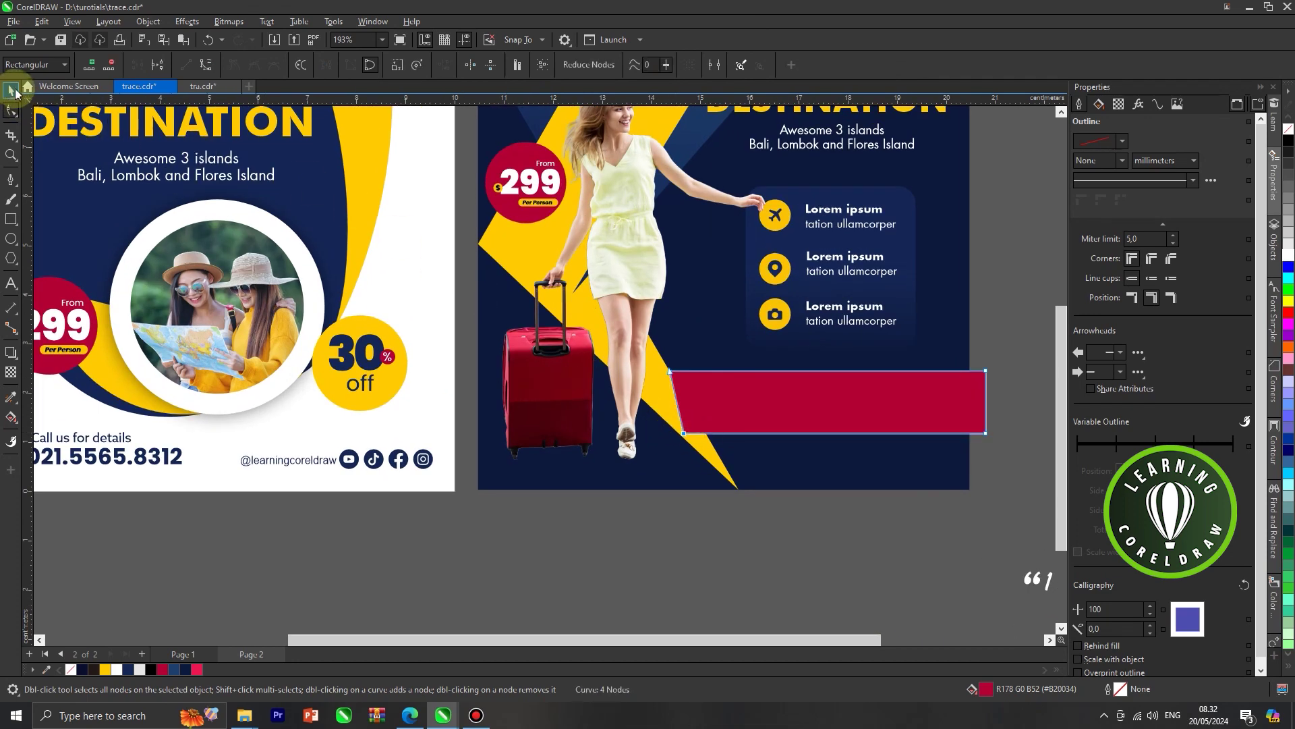
{"action": "left_click", "coordinate": [12, 93]}
{"action": "scroll", "coordinate": [661, 324], "scroll_direction": "down", "scroll_amount": 3}
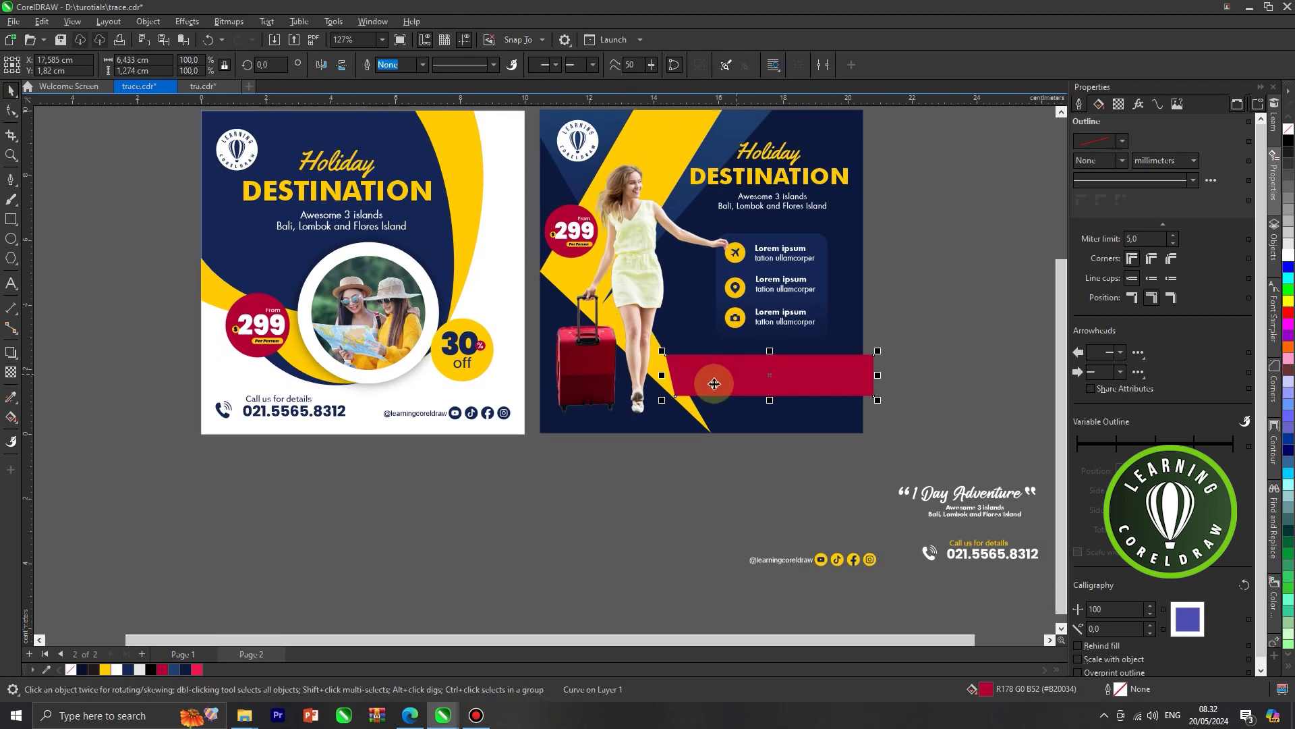
{"action": "scroll", "coordinate": [717, 381], "scroll_direction": "up", "scroll_amount": 1}
{"action": "left_click", "coordinate": [11, 112]}
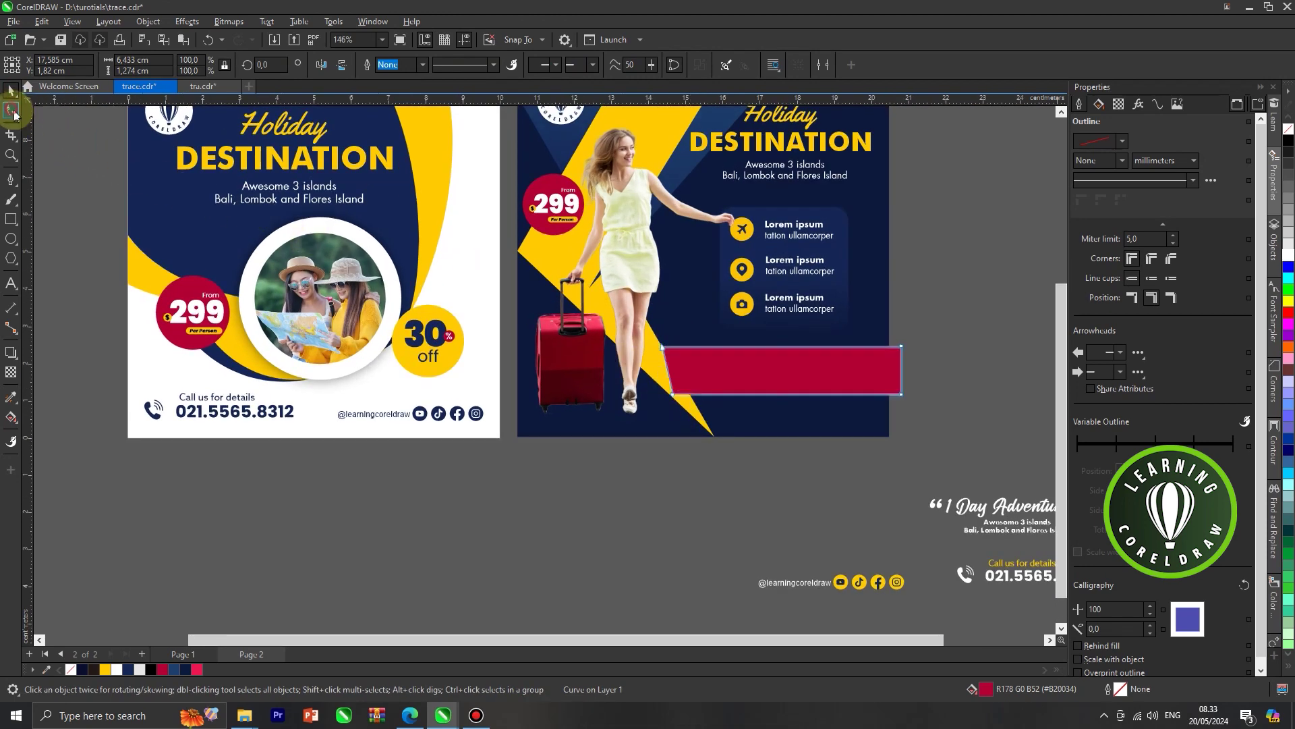
{"action": "double_click", "coordinate": [12, 111]}
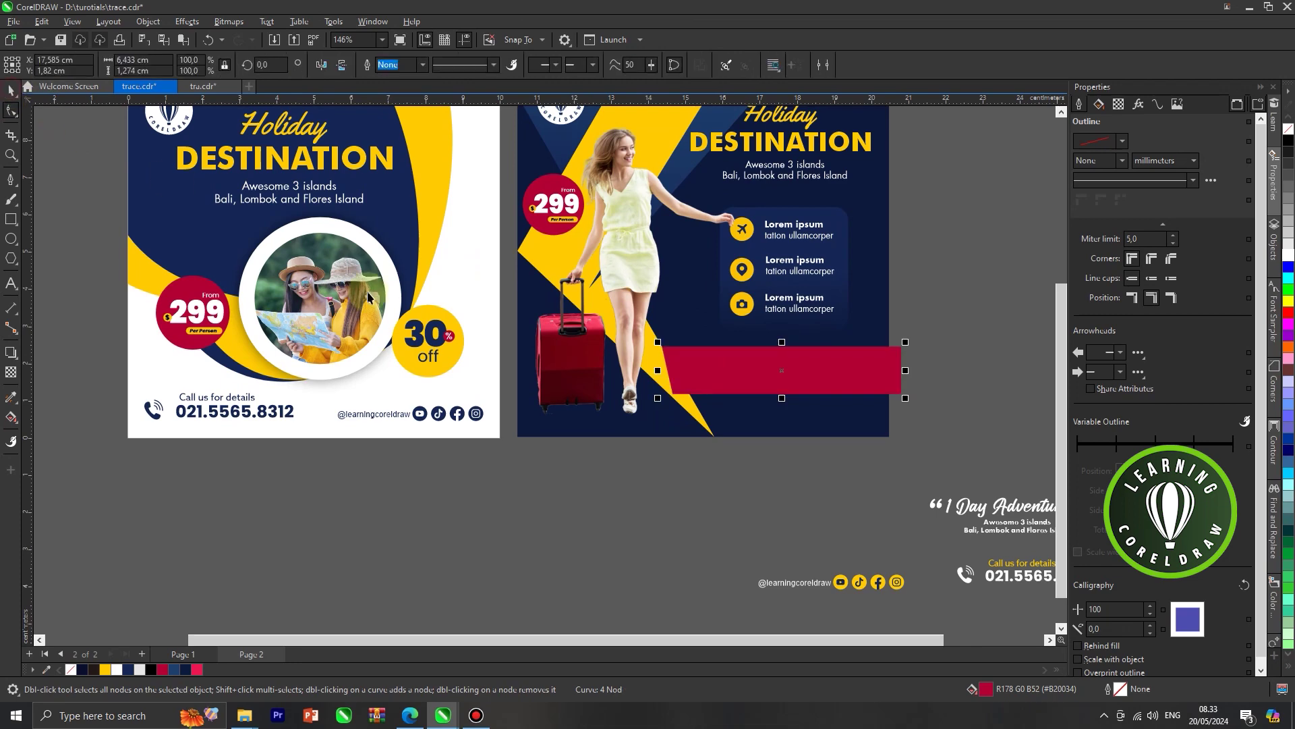
{"action": "scroll", "coordinate": [395, 398], "scroll_direction": "down", "scroll_amount": 2}
Place a copy of the "1 Day Adventure" title and its two-line subtitle centred on the crimson banner.
{"action": "key", "text": "space"}
{"action": "left_click_drag", "start_coordinate": [952, 443], "coordinate": [773, 533]}
{"action": "left_click_drag", "start_coordinate": [833, 470], "coordinate": [687, 377]}
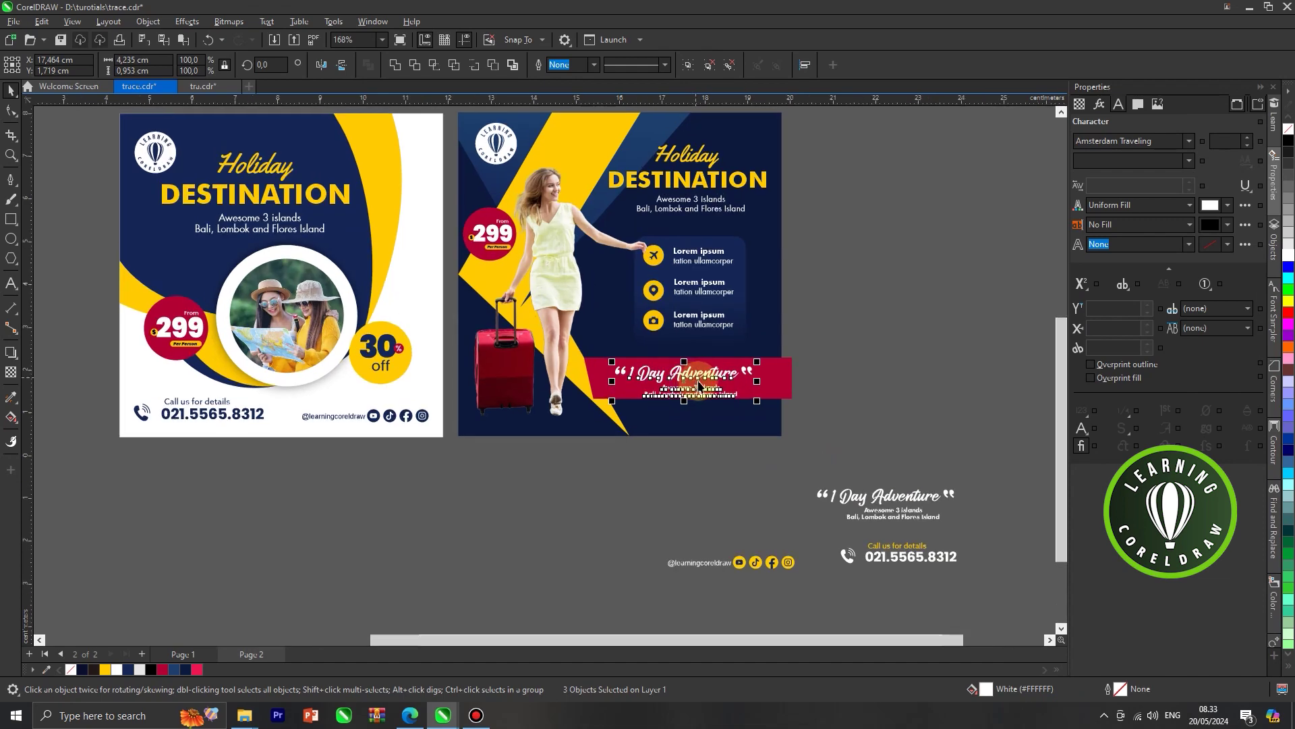
{"action": "scroll", "coordinate": [689, 376], "scroll_direction": "up", "scroll_amount": 2}
{"action": "left_click_drag", "start_coordinate": [704, 371], "coordinate": [710, 369]}
{"action": "scroll", "coordinate": [884, 369], "scroll_direction": "down", "scroll_amount": 1}
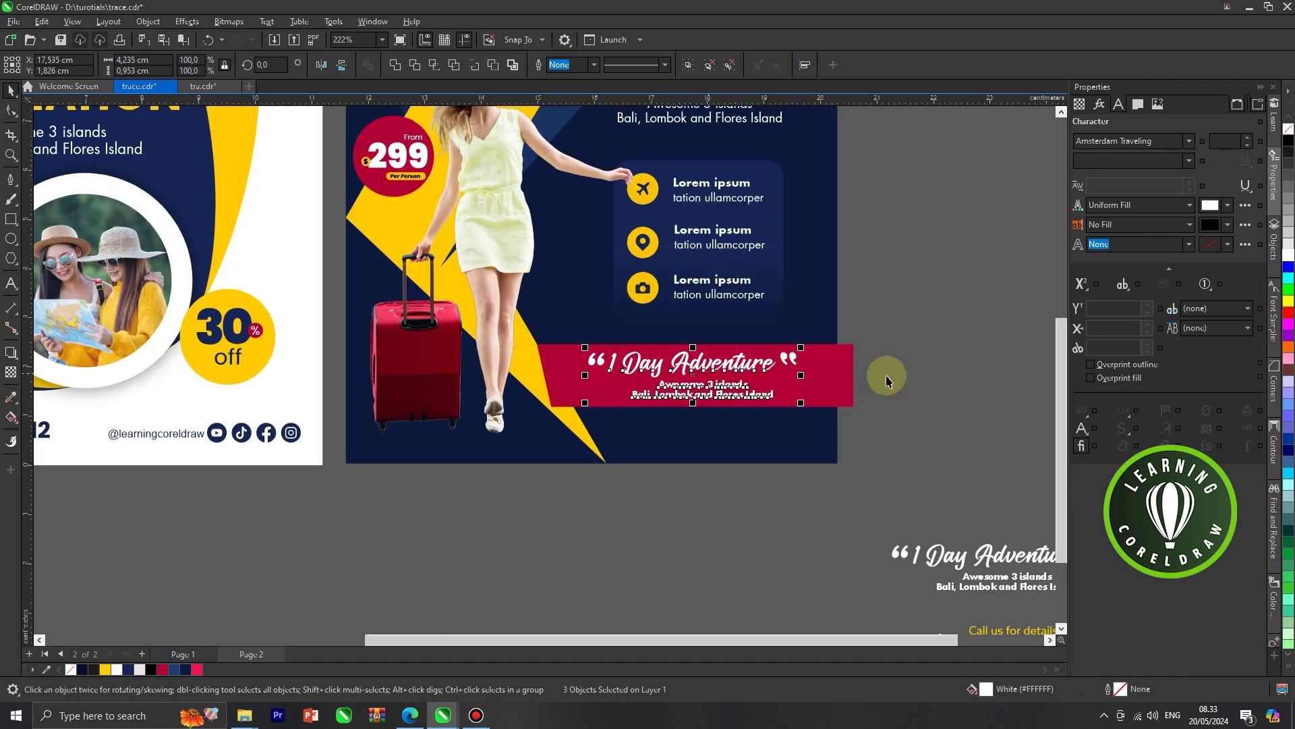
Examine the fonts of the banner's "1 Day Adventure" title and of the subtitle beneath it.
{"action": "left_click", "coordinate": [918, 355]}
{"action": "scroll", "coordinate": [822, 359], "scroll_direction": "down", "scroll_amount": 1}
{"action": "left_click", "coordinate": [756, 359]}
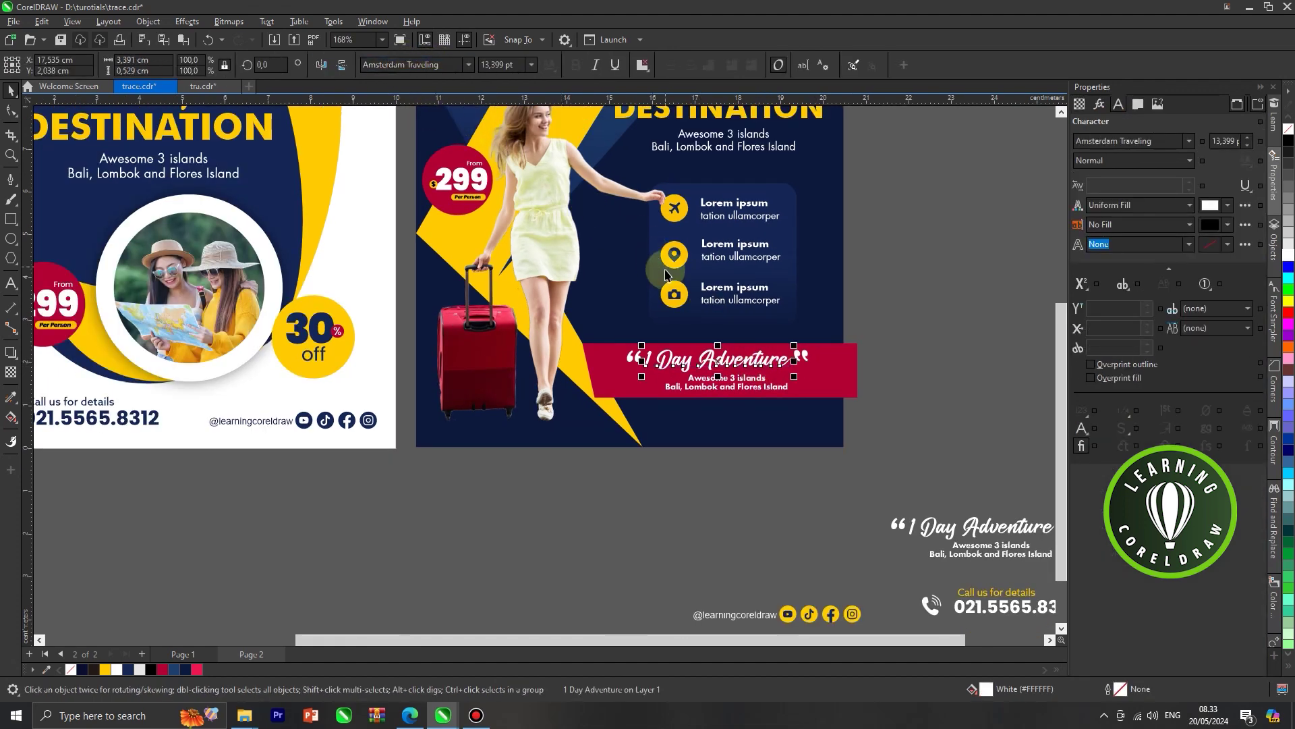
{"action": "left_click", "coordinate": [742, 386]}
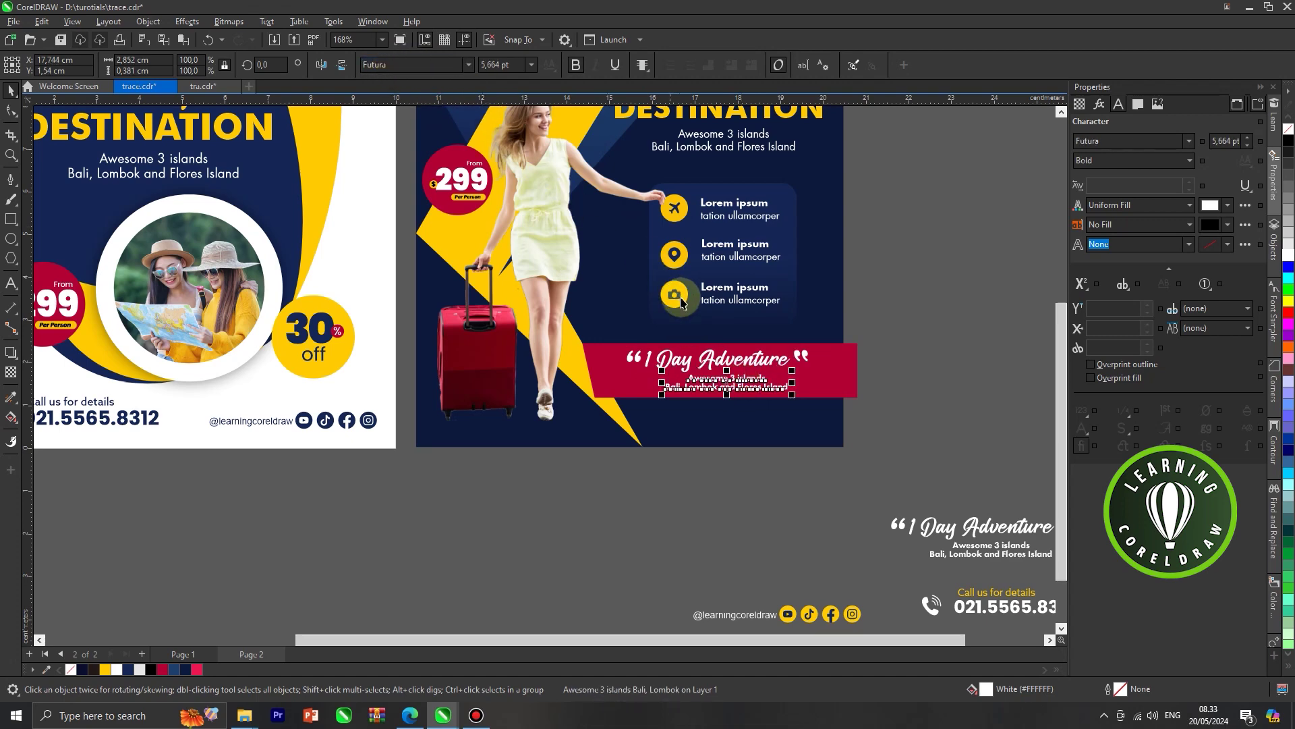
{"action": "scroll", "coordinate": [681, 302], "scroll_direction": "down", "scroll_amount": 1}
{"action": "left_click", "coordinate": [887, 432]}
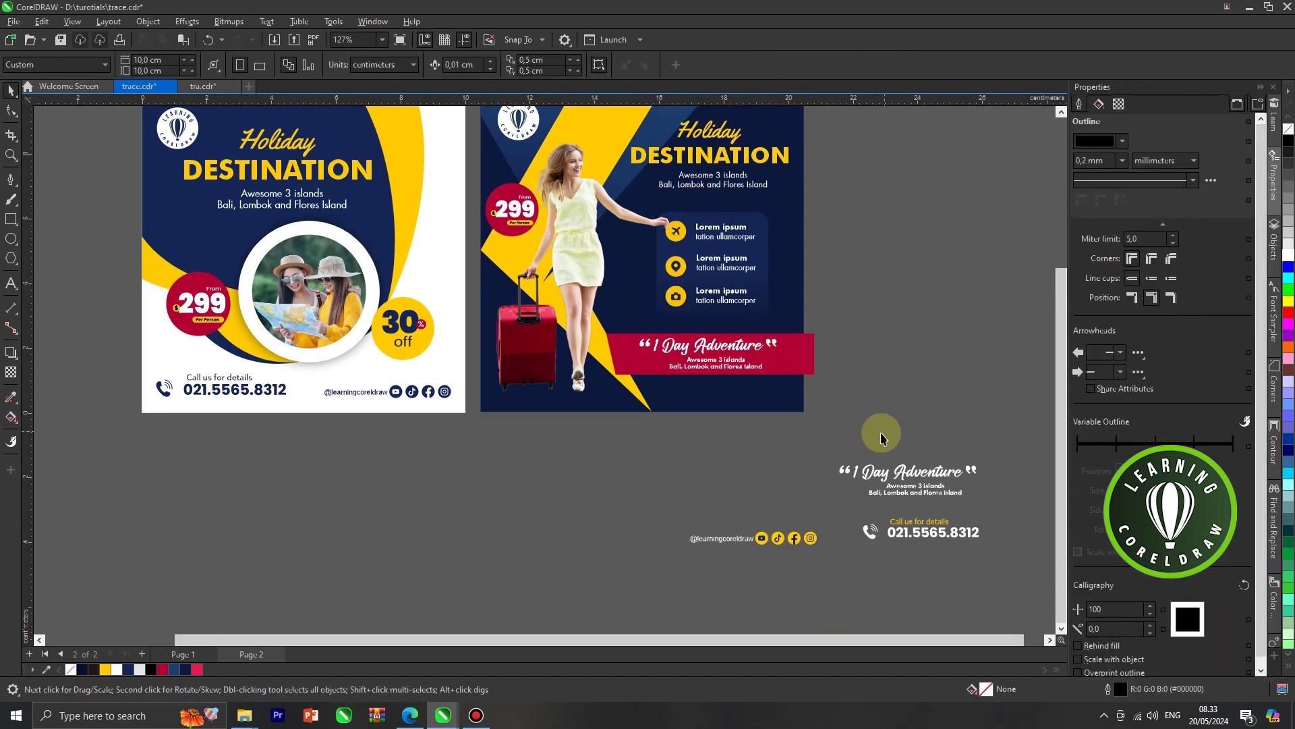
Copy the "Call us for details" contact block below the banner and move the social handle with its icons to the post's lower-left corner.
{"action": "left_click_drag", "start_coordinate": [1005, 511], "coordinate": [799, 477]}
{"action": "left_click_drag", "start_coordinate": [715, 394], "coordinate": [715, 398]}
{"action": "left_click_drag", "start_coordinate": [850, 529], "coordinate": [831, 537]}
{"action": "left_click_drag", "start_coordinate": [665, 569], "coordinate": [666, 568]}
{"action": "left_click_drag", "start_coordinate": [751, 535], "coordinate": [566, 399]}
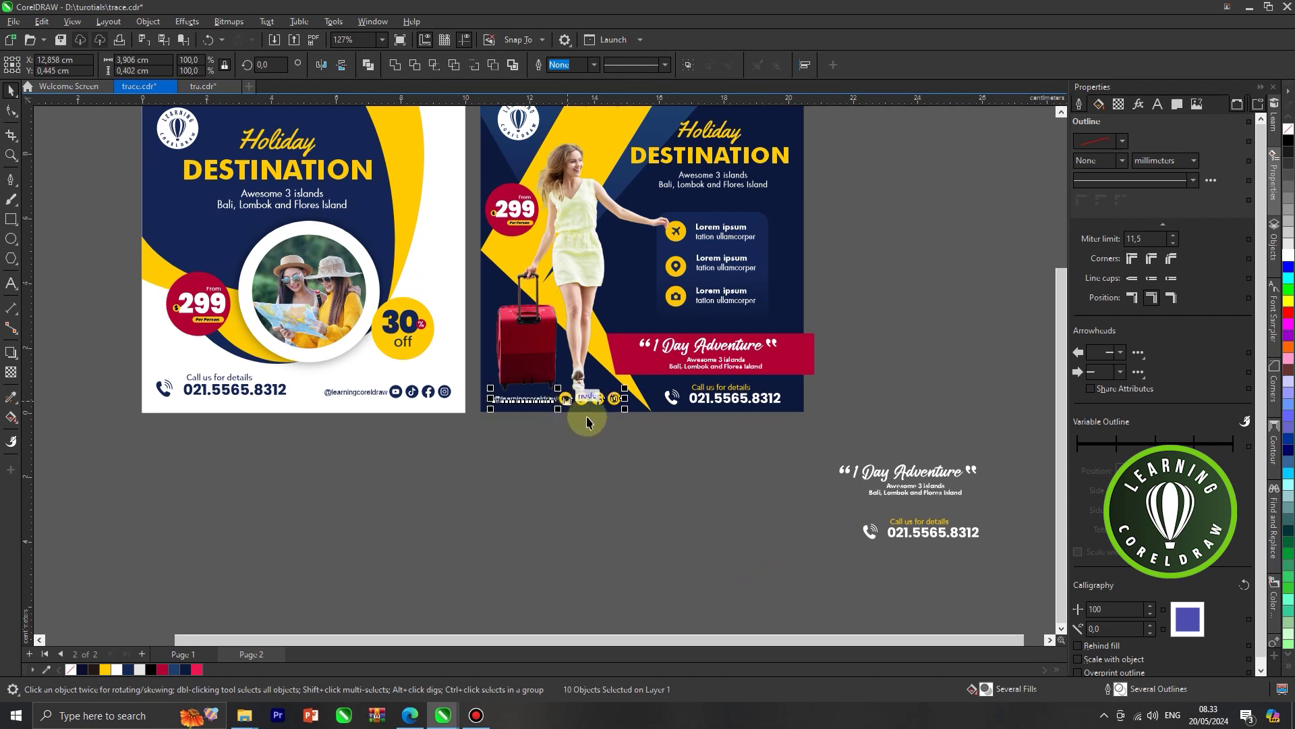
{"action": "left_click", "coordinate": [626, 442]}
Move the woman's photo up slightly so her shoe clears the social media icons.
{"action": "left_click", "coordinate": [589, 282]}
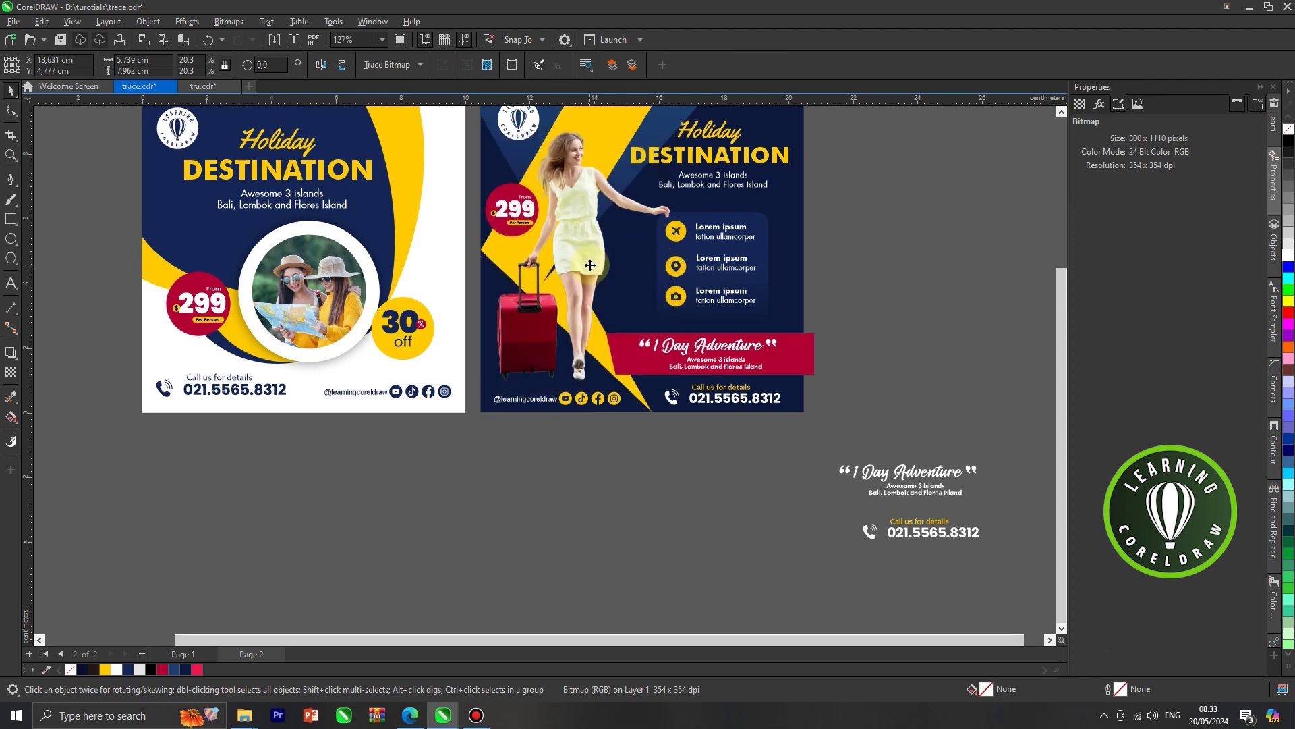
{"action": "scroll", "coordinate": [681, 348], "scroll_direction": "down", "scroll_amount": 1}
{"action": "left_click", "coordinate": [693, 405]}
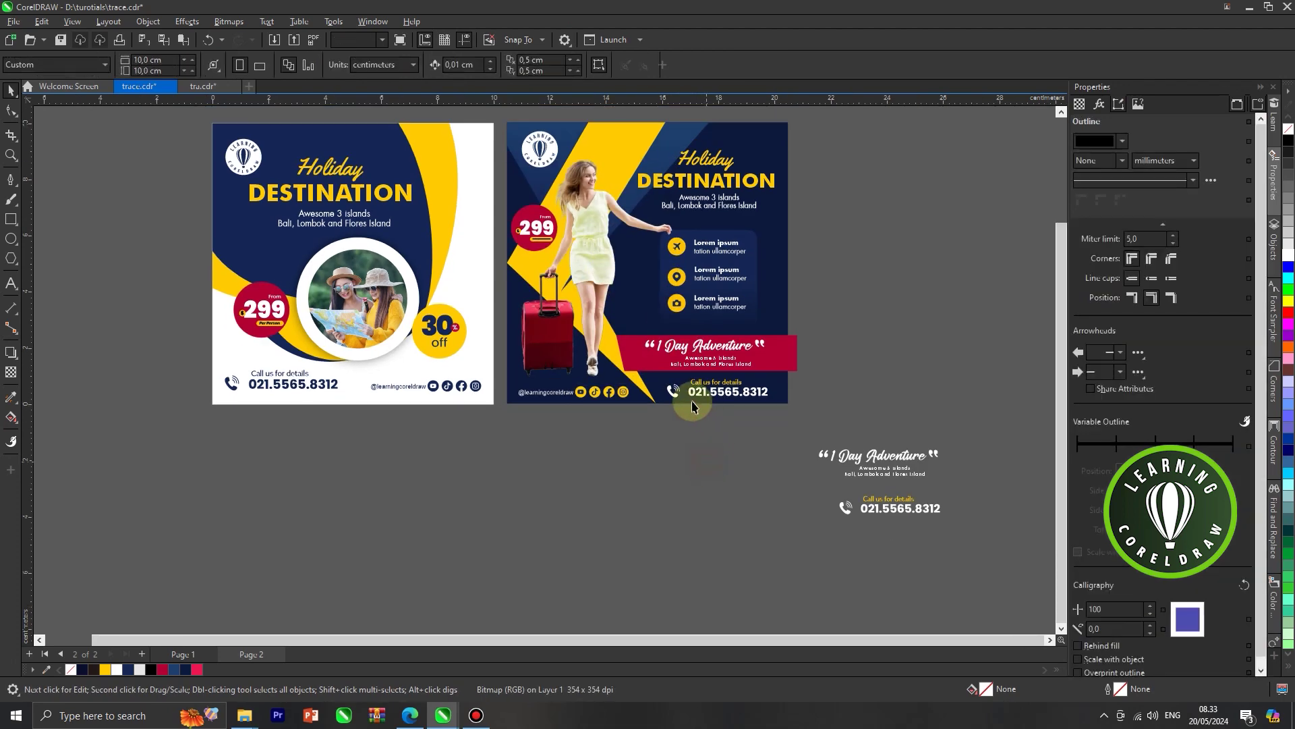
Delete the leftover "1 Day Adventure" text and contact block outside the post.
{"action": "left_click_drag", "start_coordinate": [1008, 405], "coordinate": [798, 538]}
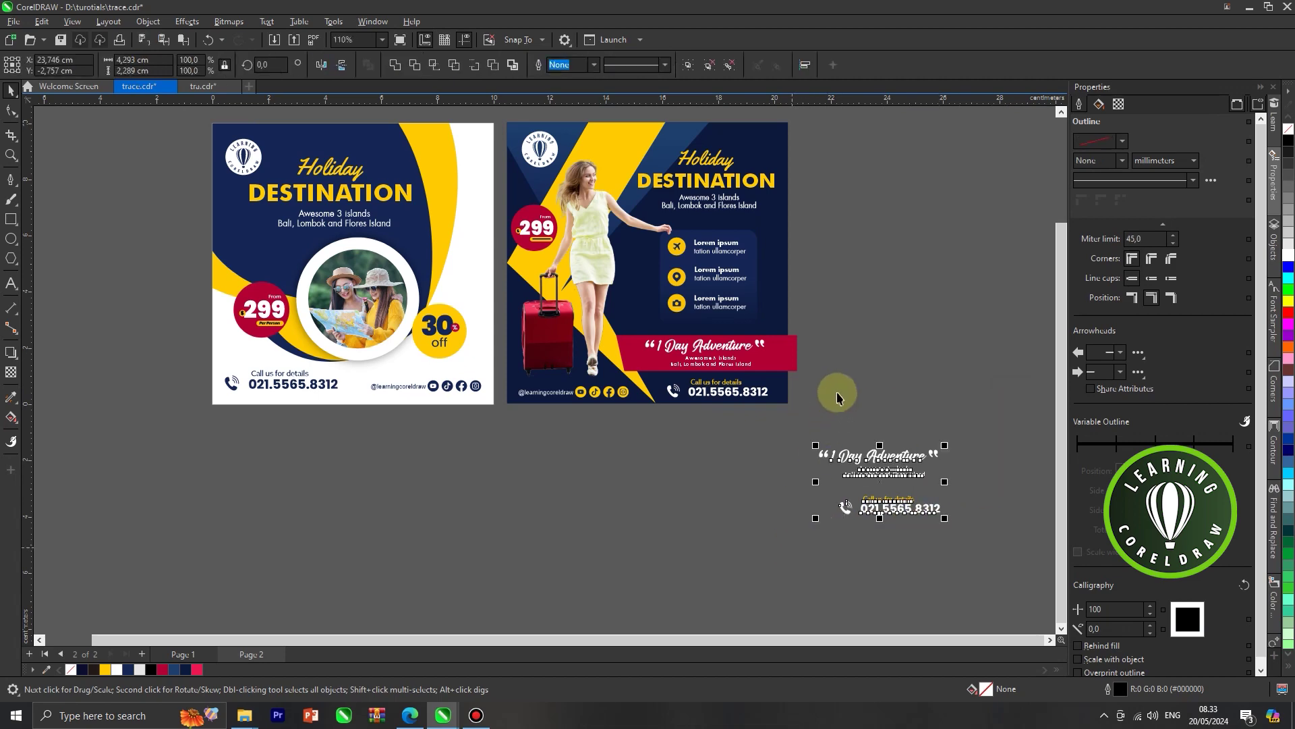
{"action": "key", "text": "Delete"}
{"action": "scroll", "coordinate": [837, 402], "scroll_direction": "down", "scroll_amount": 1}
{"action": "scroll", "coordinate": [803, 358], "scroll_direction": "up", "scroll_amount": 1}
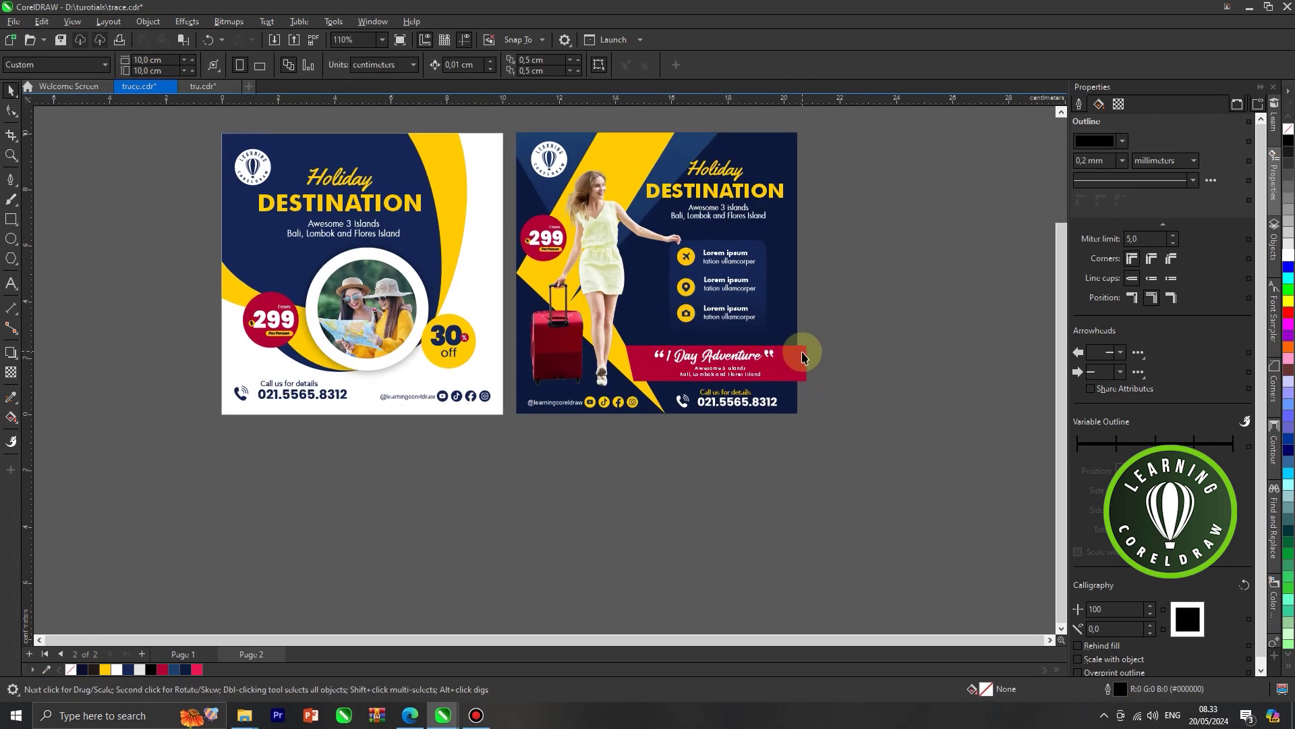
PowerClip the crimson banner into the navy background so it is cropped at the post's right edge.
{"action": "left_click", "coordinate": [803, 357]}
{"action": "right_click", "coordinate": [805, 359]}
{"action": "left_click", "coordinate": [855, 465]}
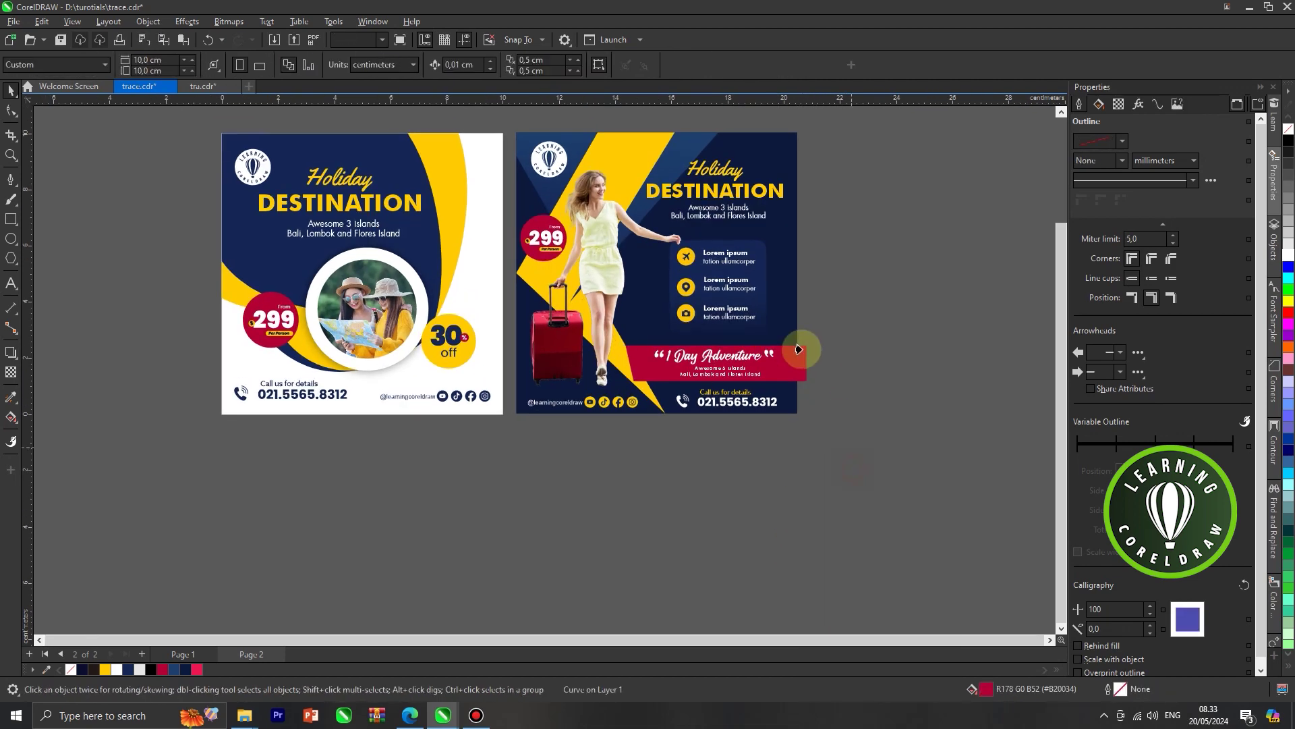
{"action": "left_click", "coordinate": [790, 322]}
{"action": "left_click", "coordinate": [870, 403]}
Nudge the second post's "$299" price badge slightly right and down.
{"action": "scroll", "coordinate": [870, 404], "scroll_direction": "down", "scroll_amount": 1}
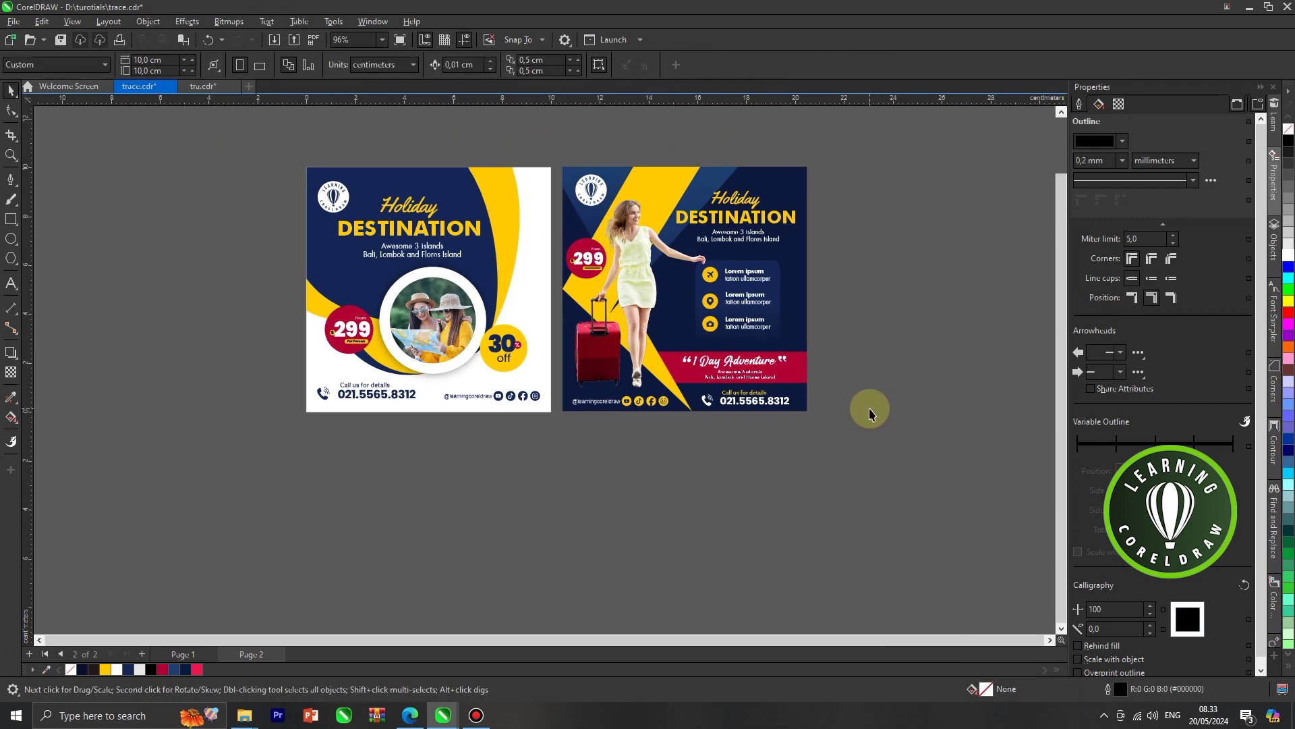
{"action": "scroll", "coordinate": [841, 346], "scroll_direction": "down", "scroll_amount": 1}
{"action": "scroll", "coordinate": [572, 187], "scroll_direction": "up", "scroll_amount": 1}
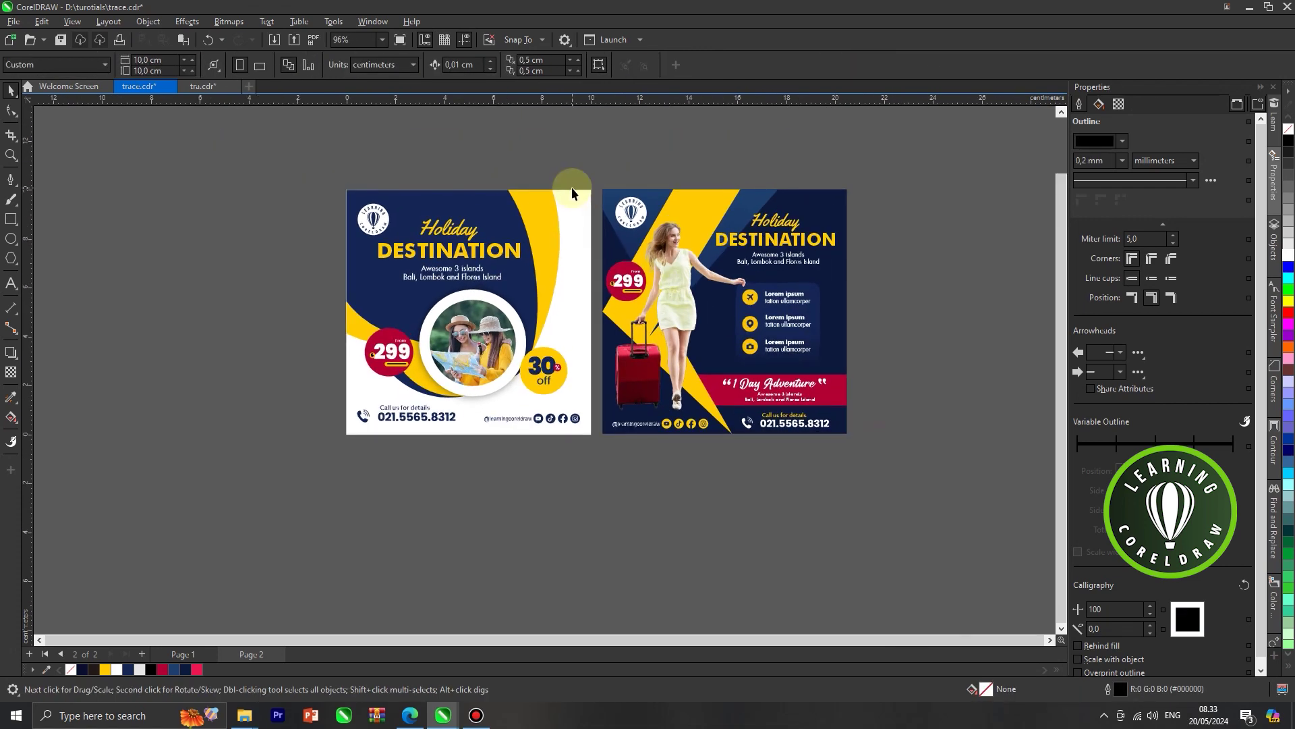
{"action": "scroll", "coordinate": [614, 250], "scroll_direction": "up", "scroll_amount": 1}
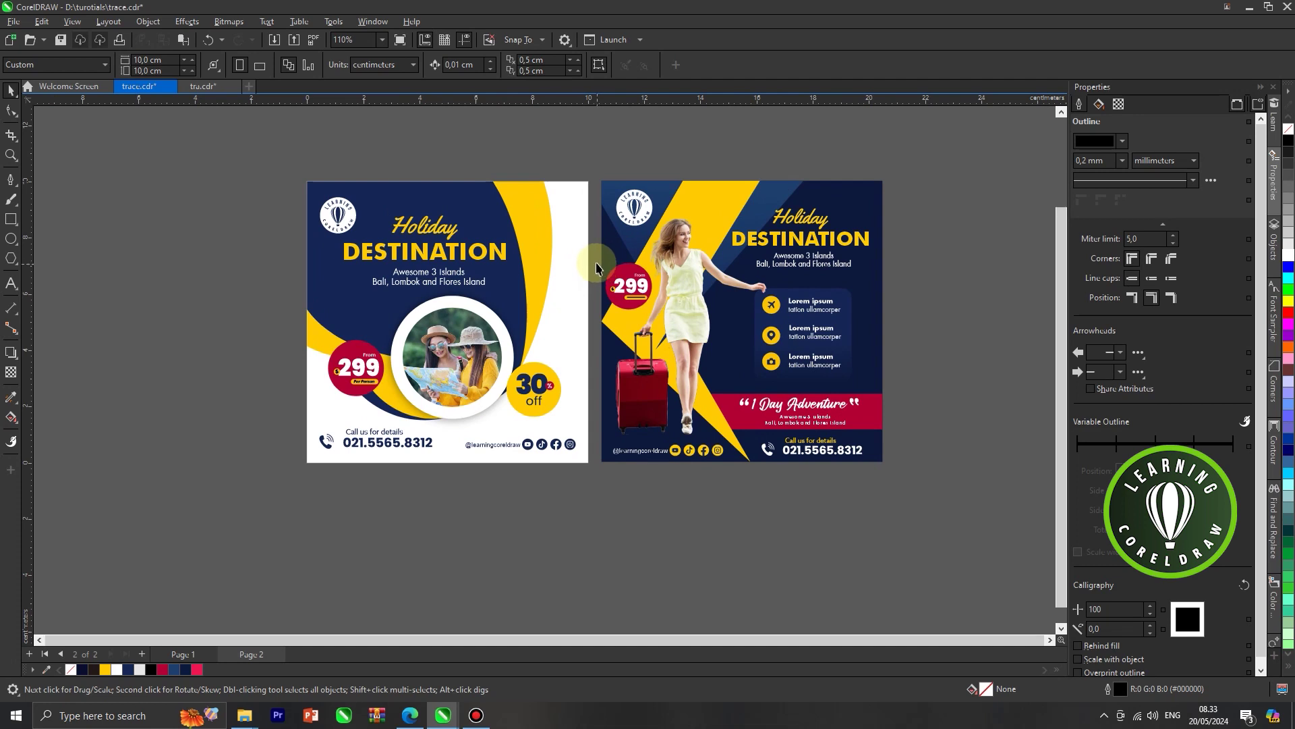
{"action": "left_click_drag", "start_coordinate": [661, 327], "coordinate": [661, 327]}
{"action": "key", "text": "Right"}
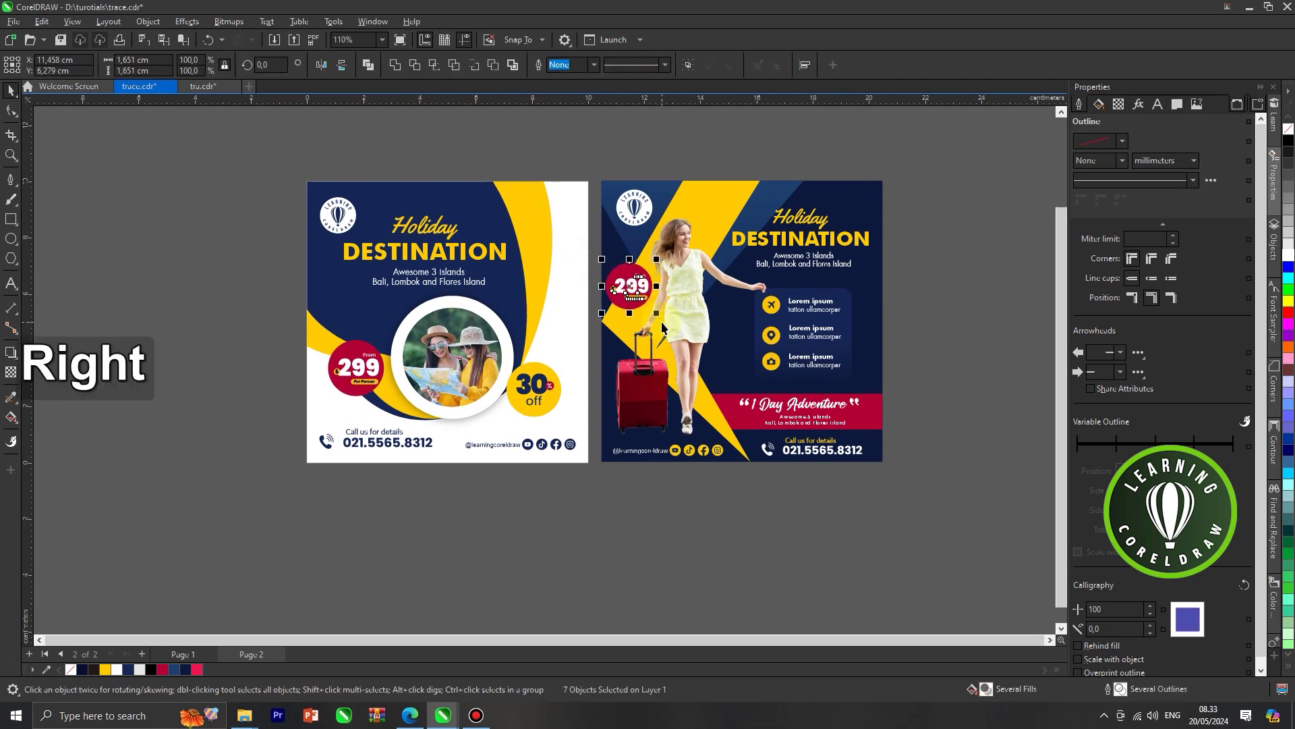
{"action": "key", "text": "Down"}
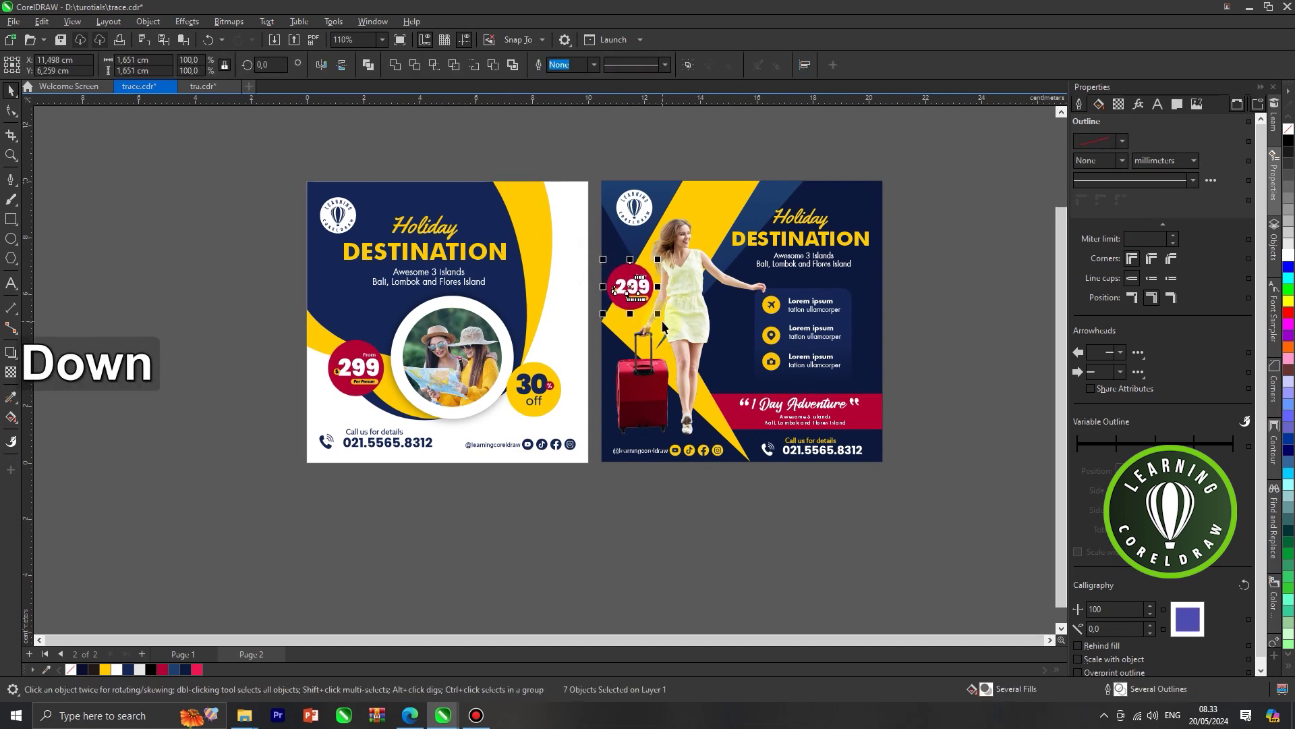
{"action": "left_click", "coordinate": [675, 487]}
Fit both posts in the view and preview them full screen.
{"action": "scroll", "coordinate": [857, 414], "scroll_direction": "down", "scroll_amount": 2}
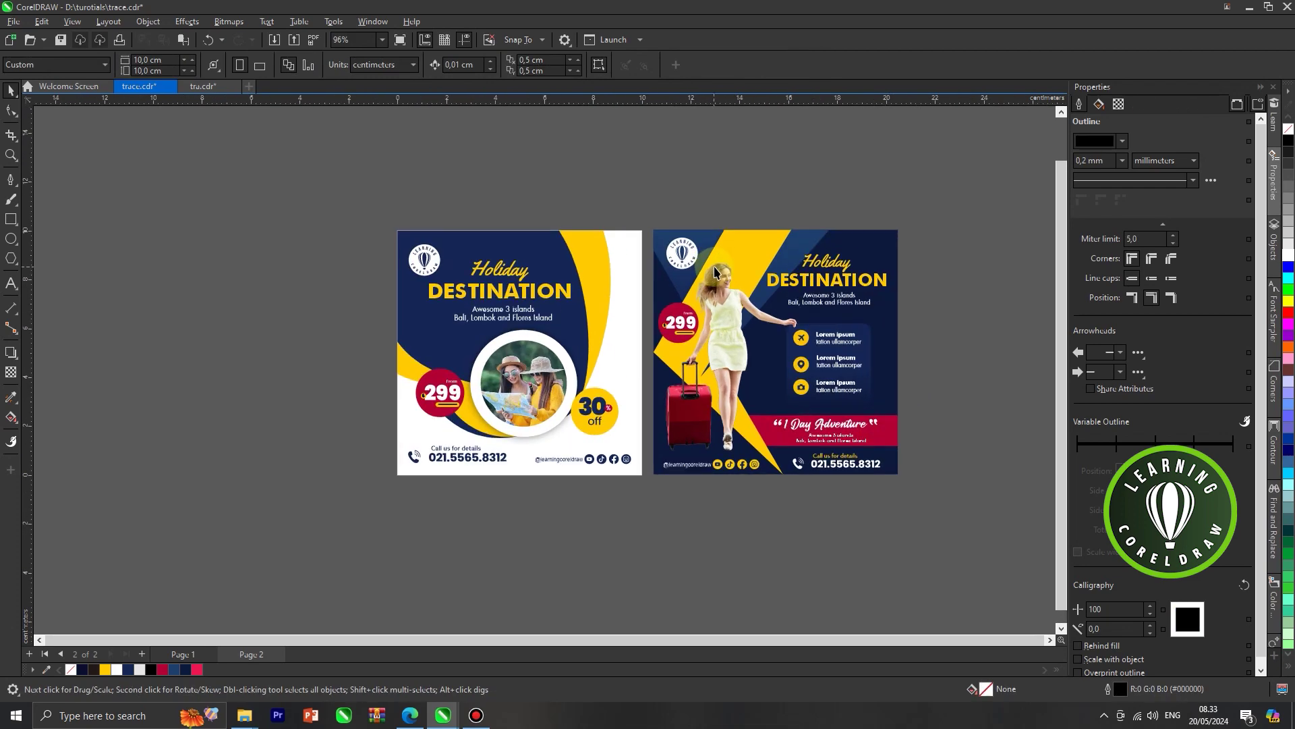
{"action": "key", "text": "F4"}
{"action": "key", "text": "F9"}
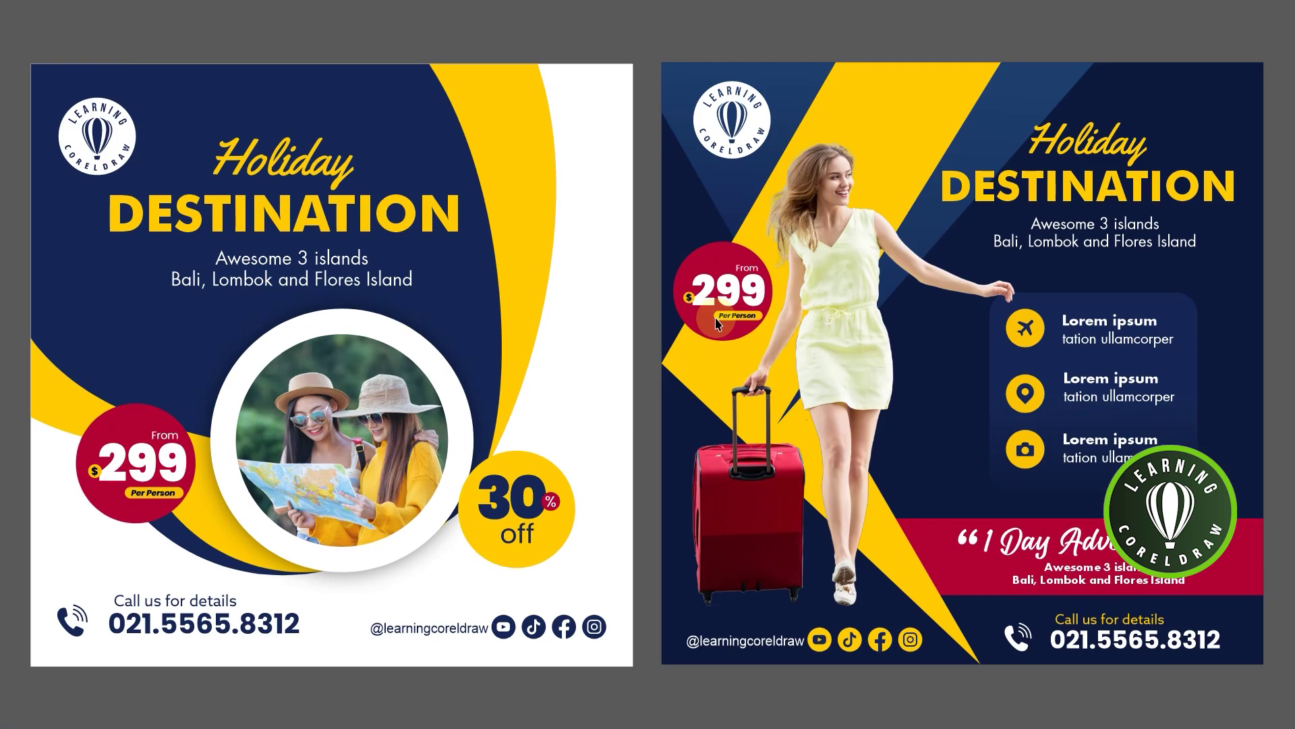